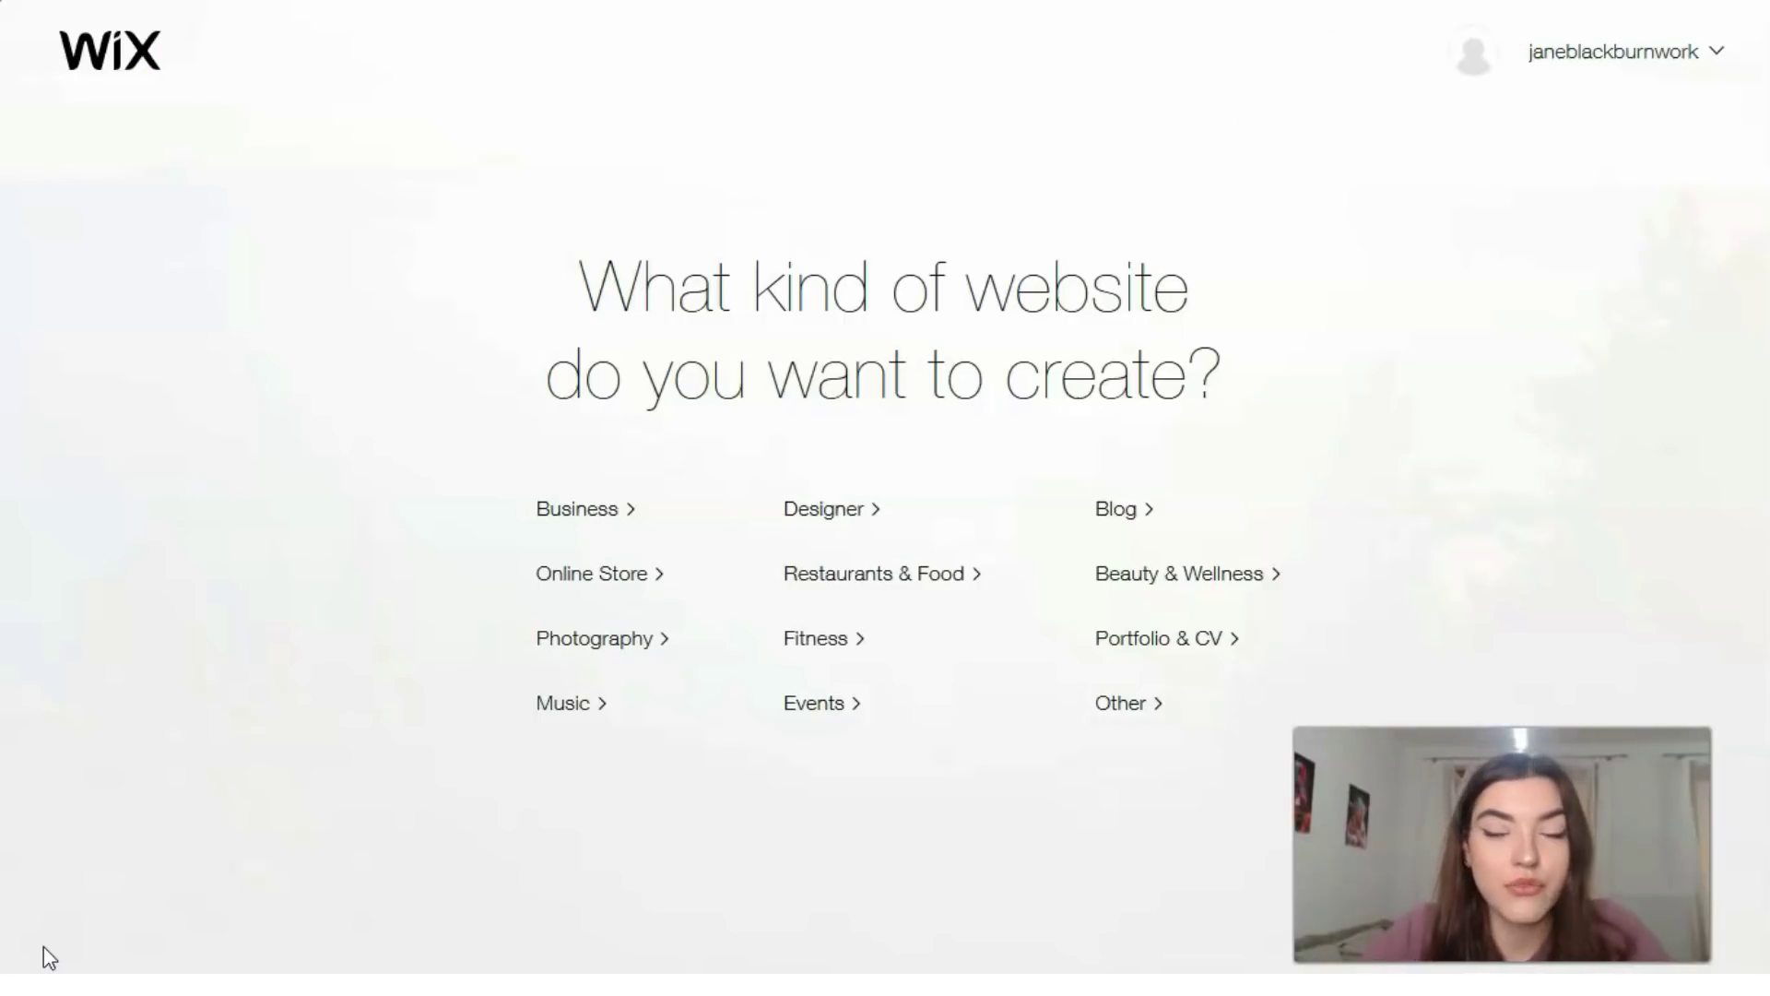
Step: Choose Blog as the kind of website to create and narrow the templates to the Podcast category
left_click(1141, 510)
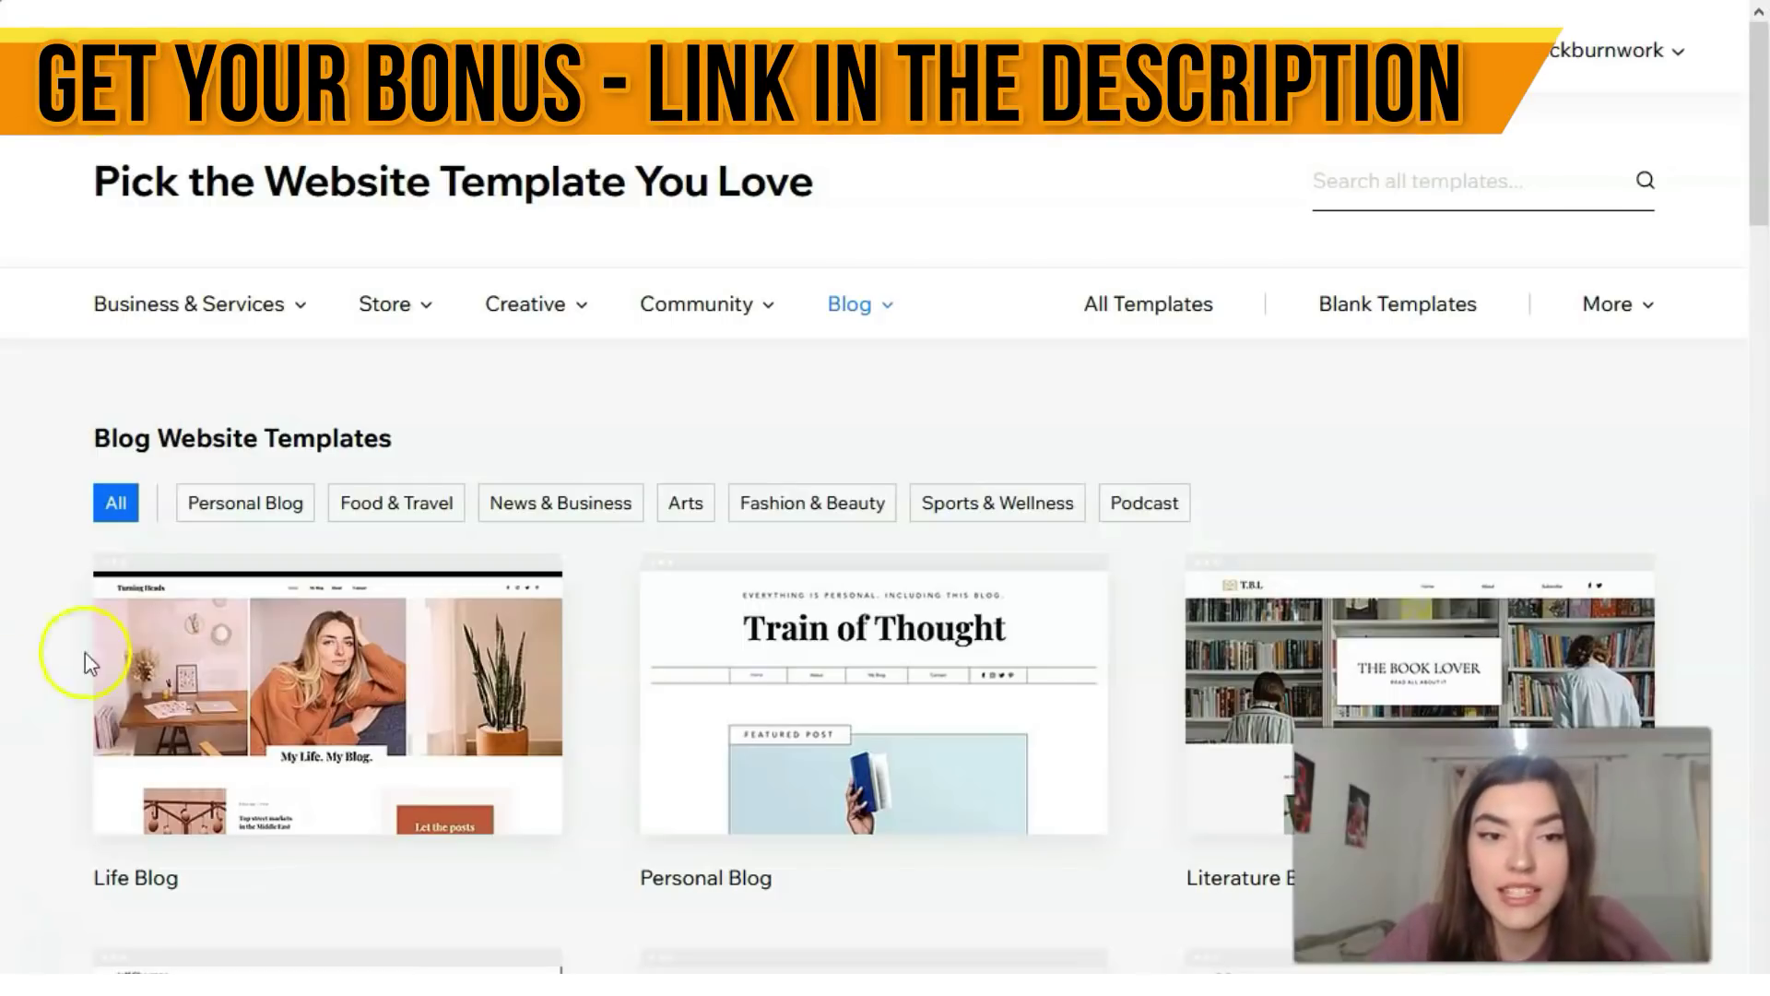
mouse_move(192, 315)
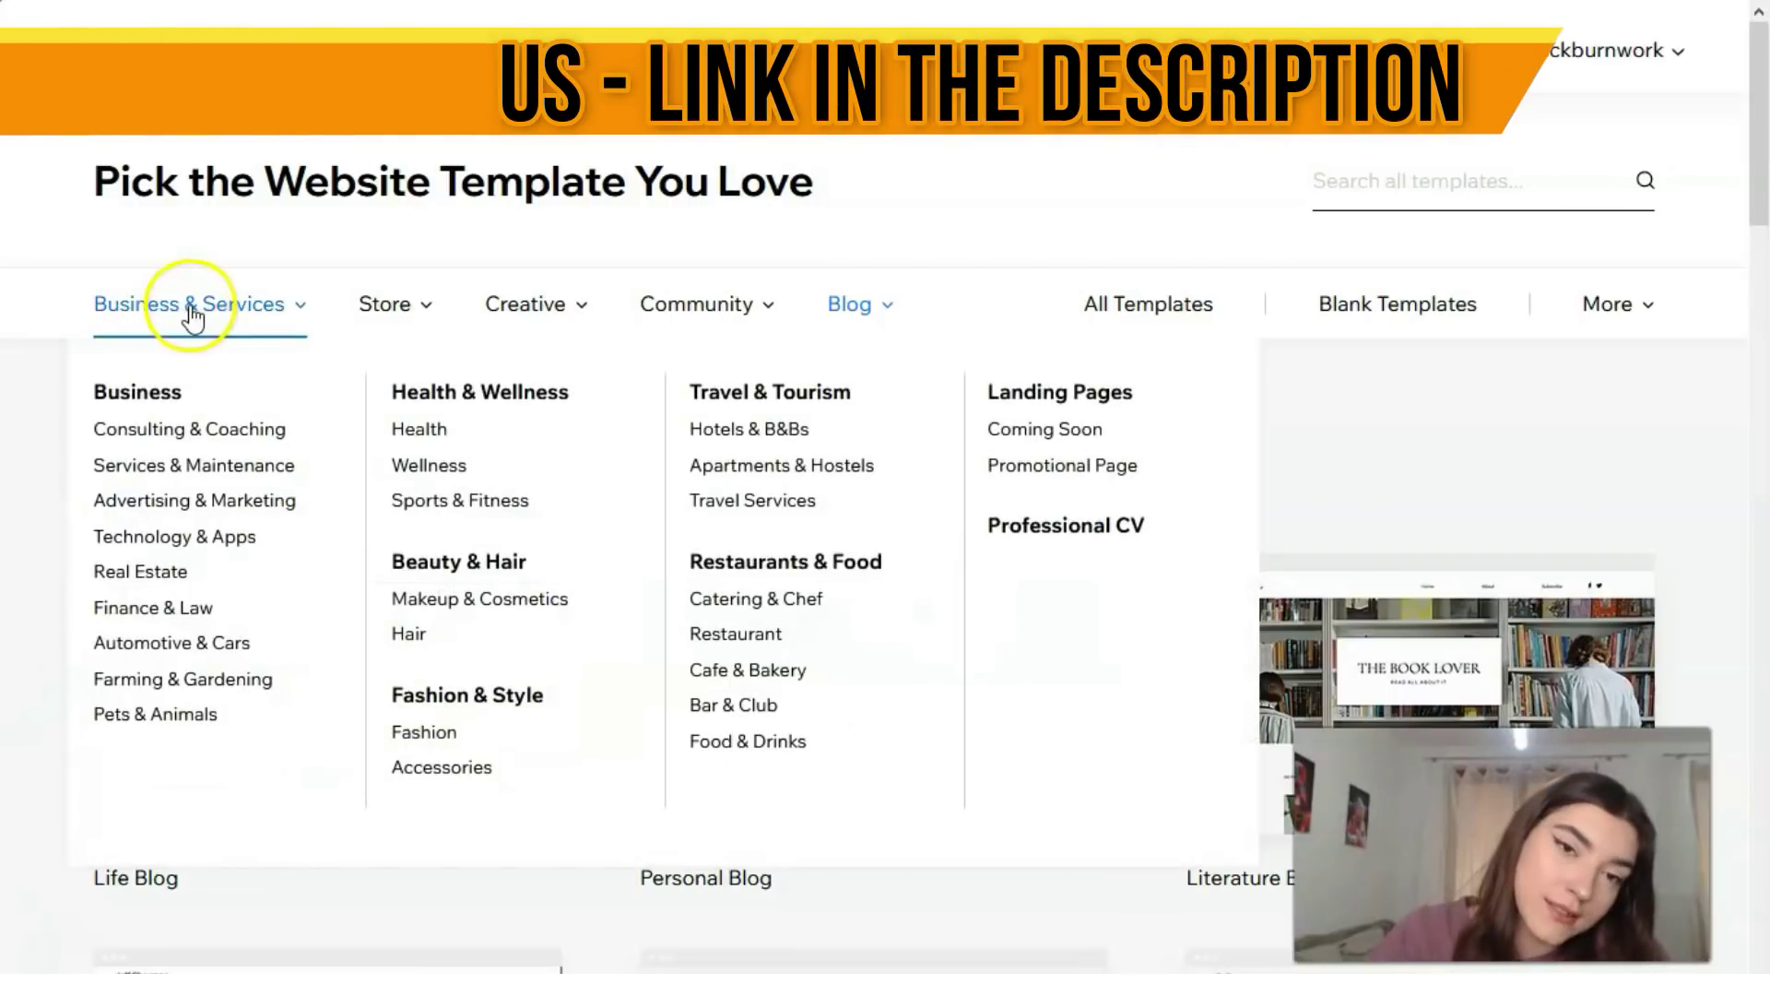
mouse_move(547, 322)
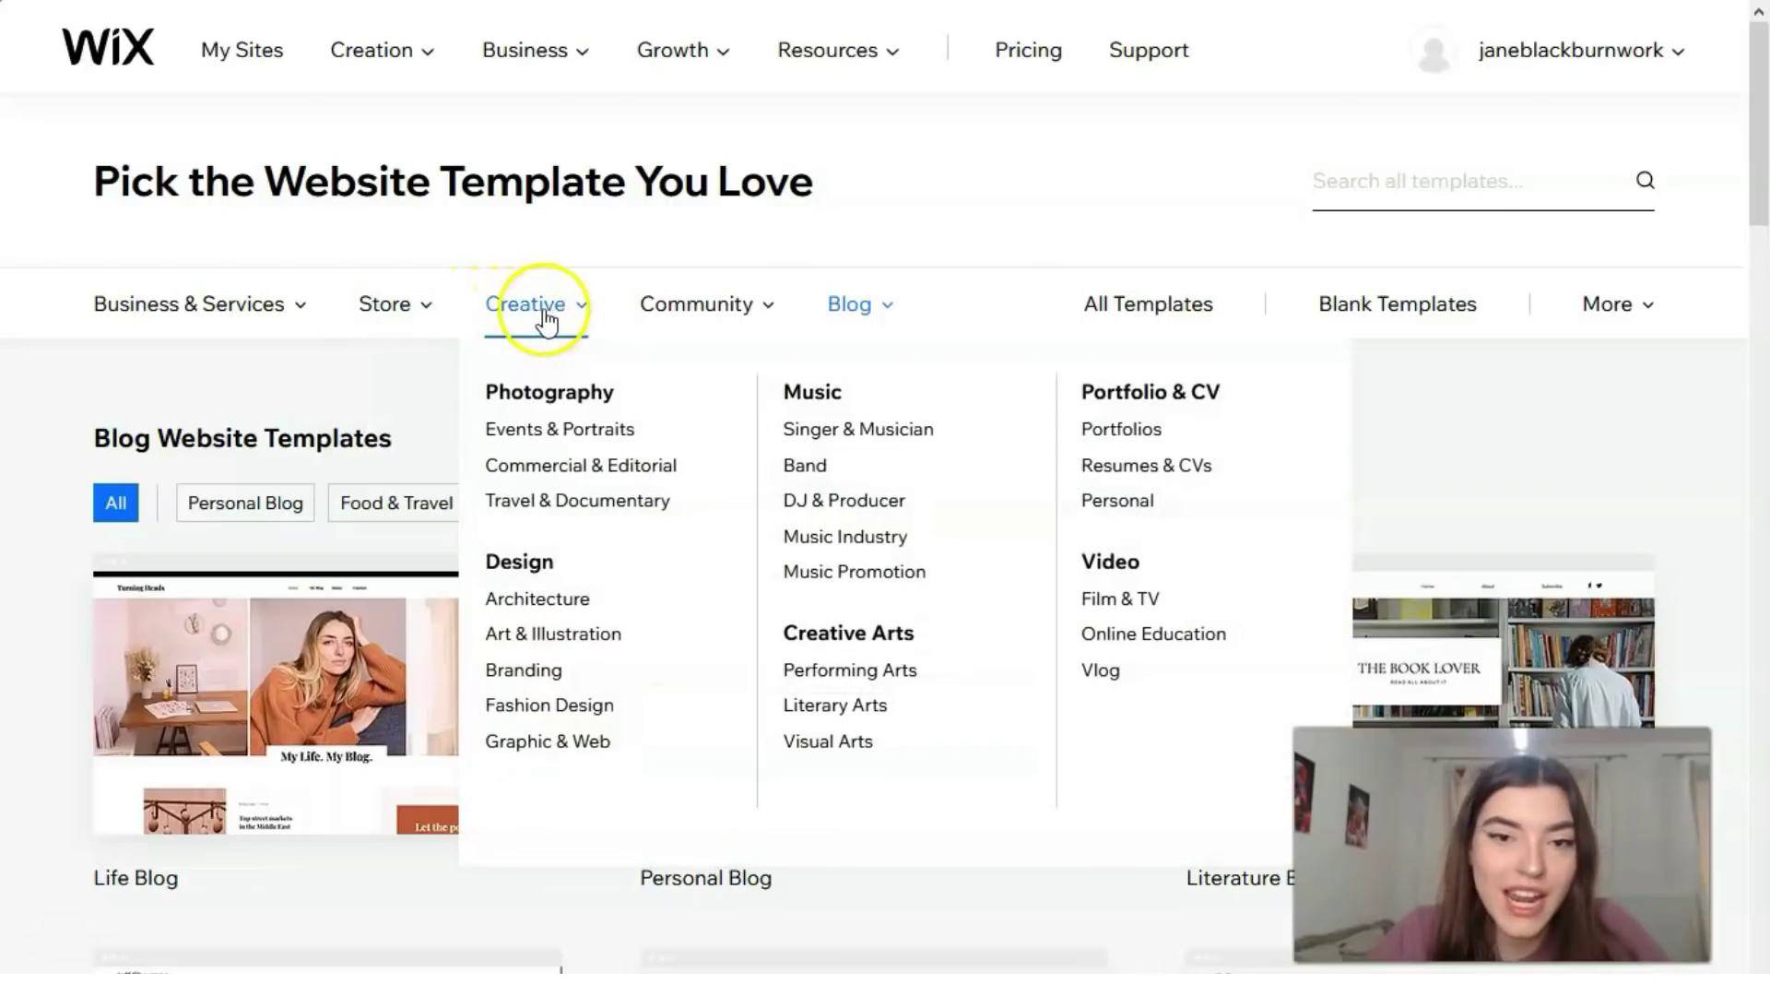
mouse_move(839, 328)
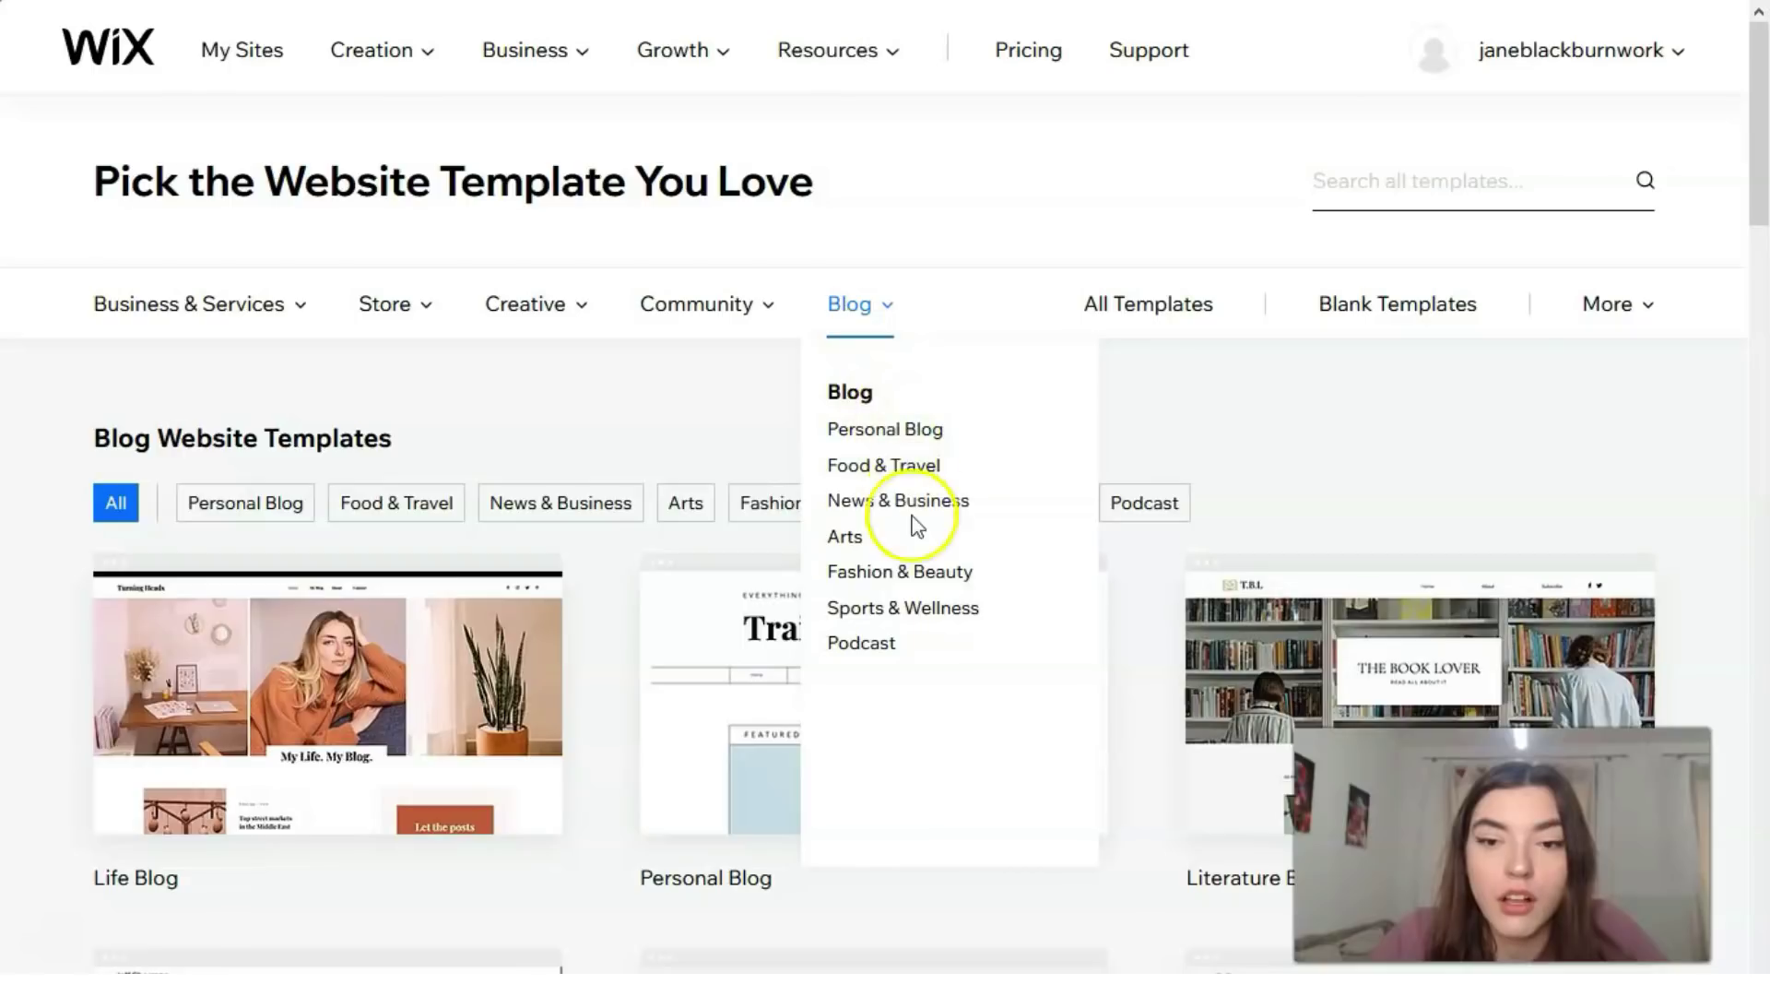
left_click(892, 652)
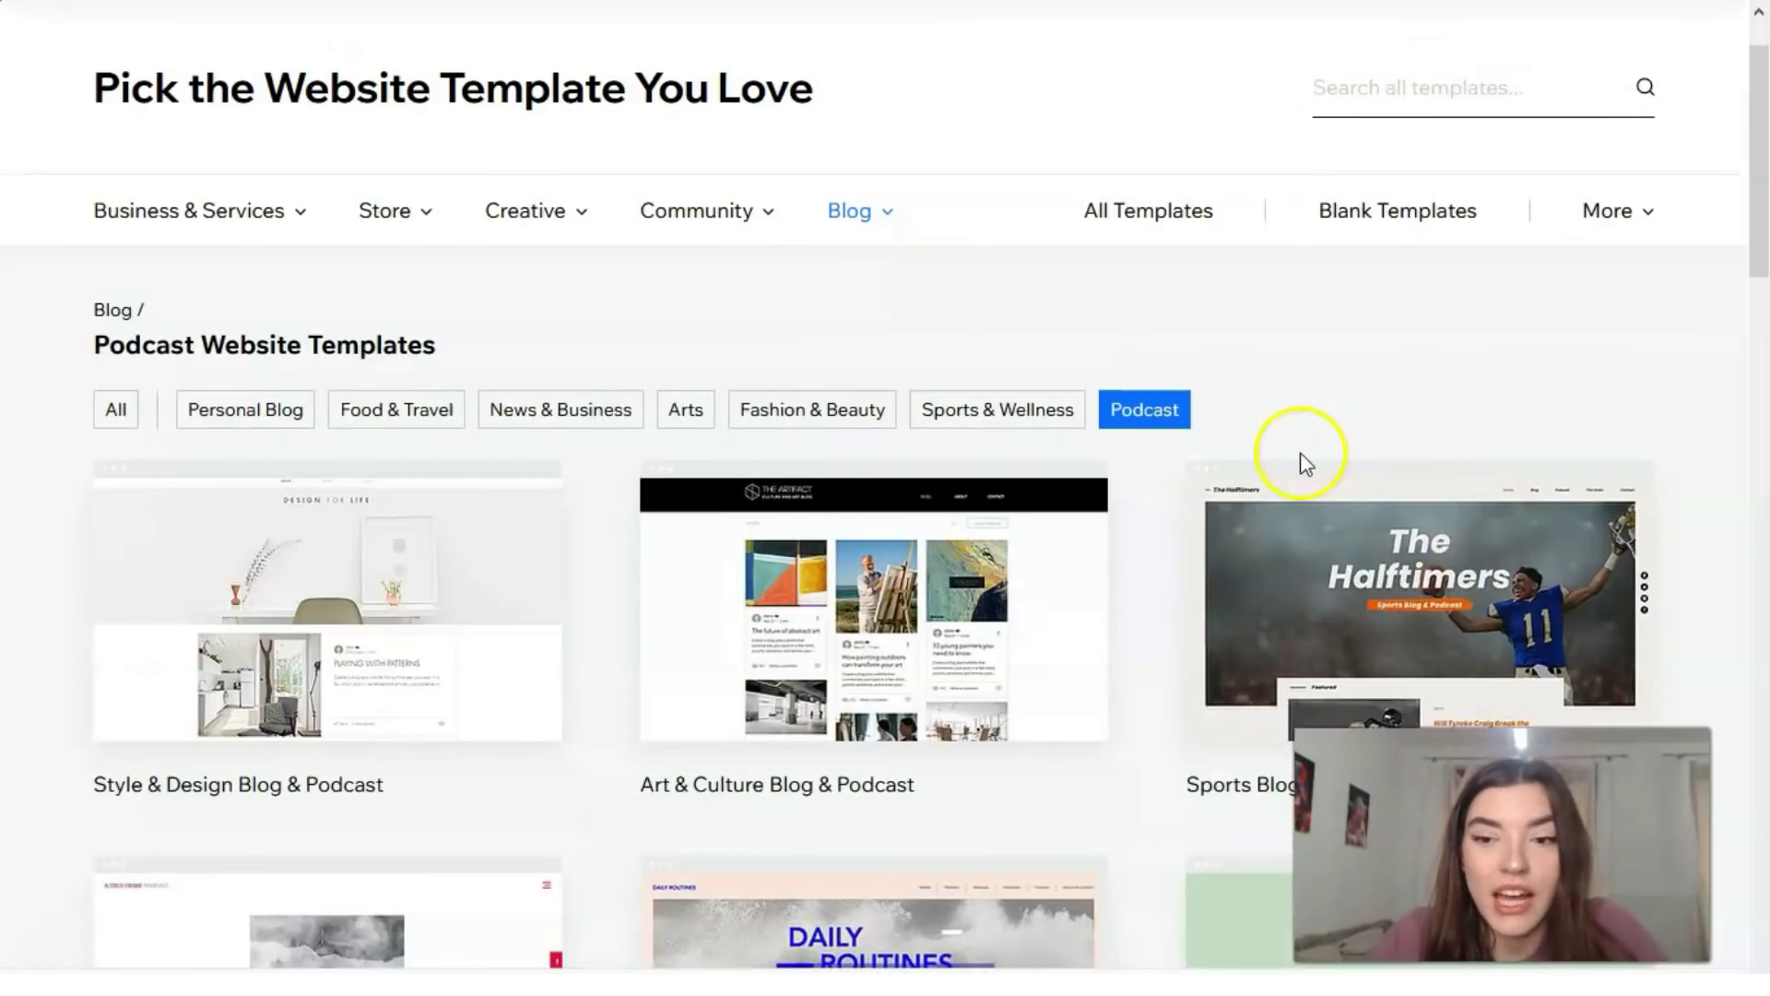
Step: Preview the Art & Culture Blog & Podcast template, and close the preview
scroll(1199, 461, "down", 3)
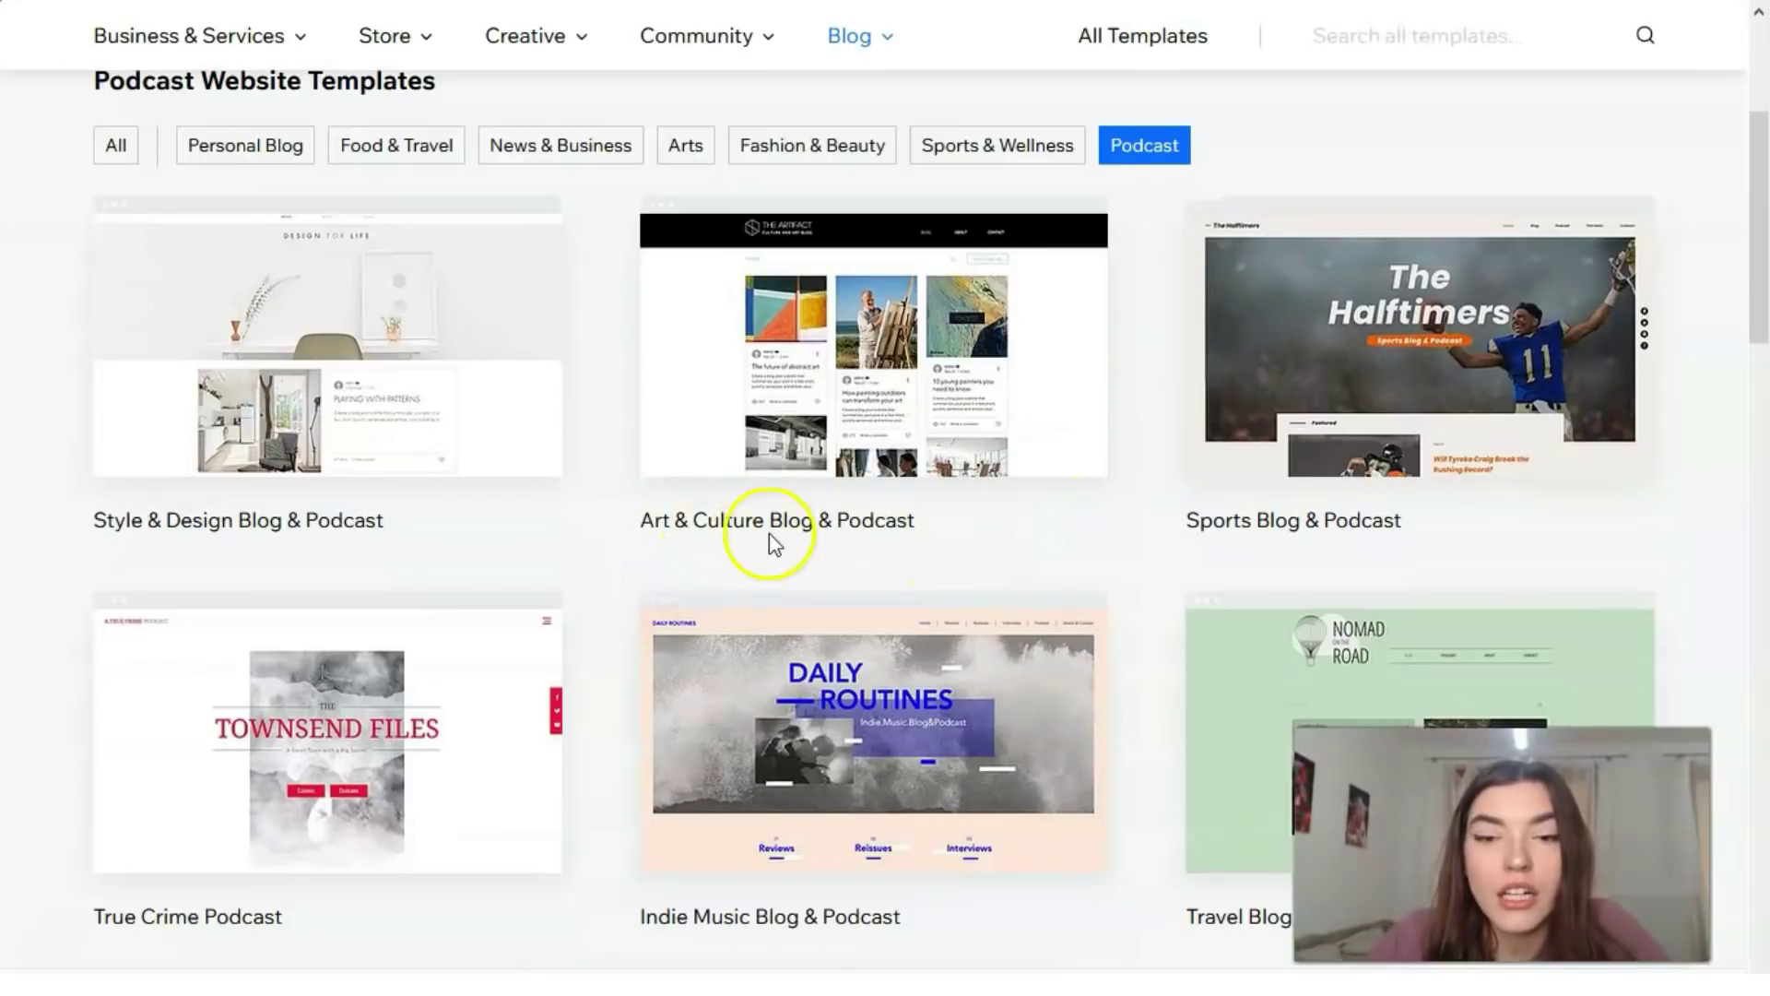
mouse_move(906, 449)
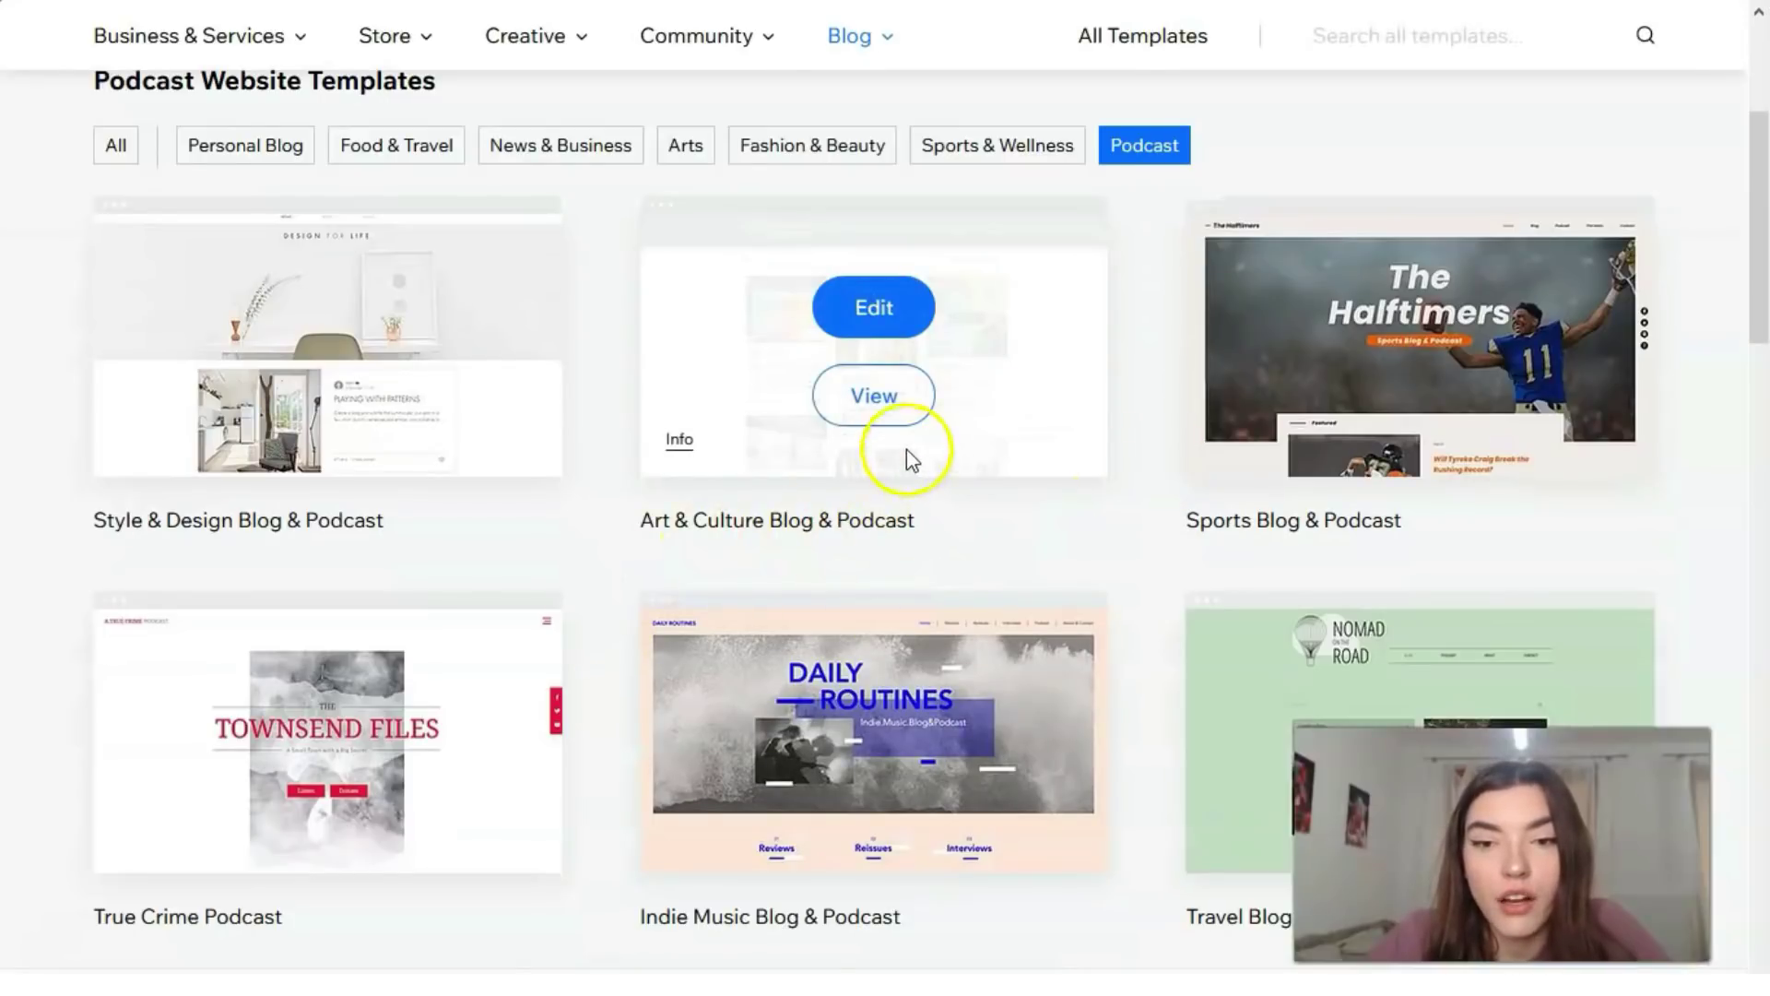
left_click(883, 399)
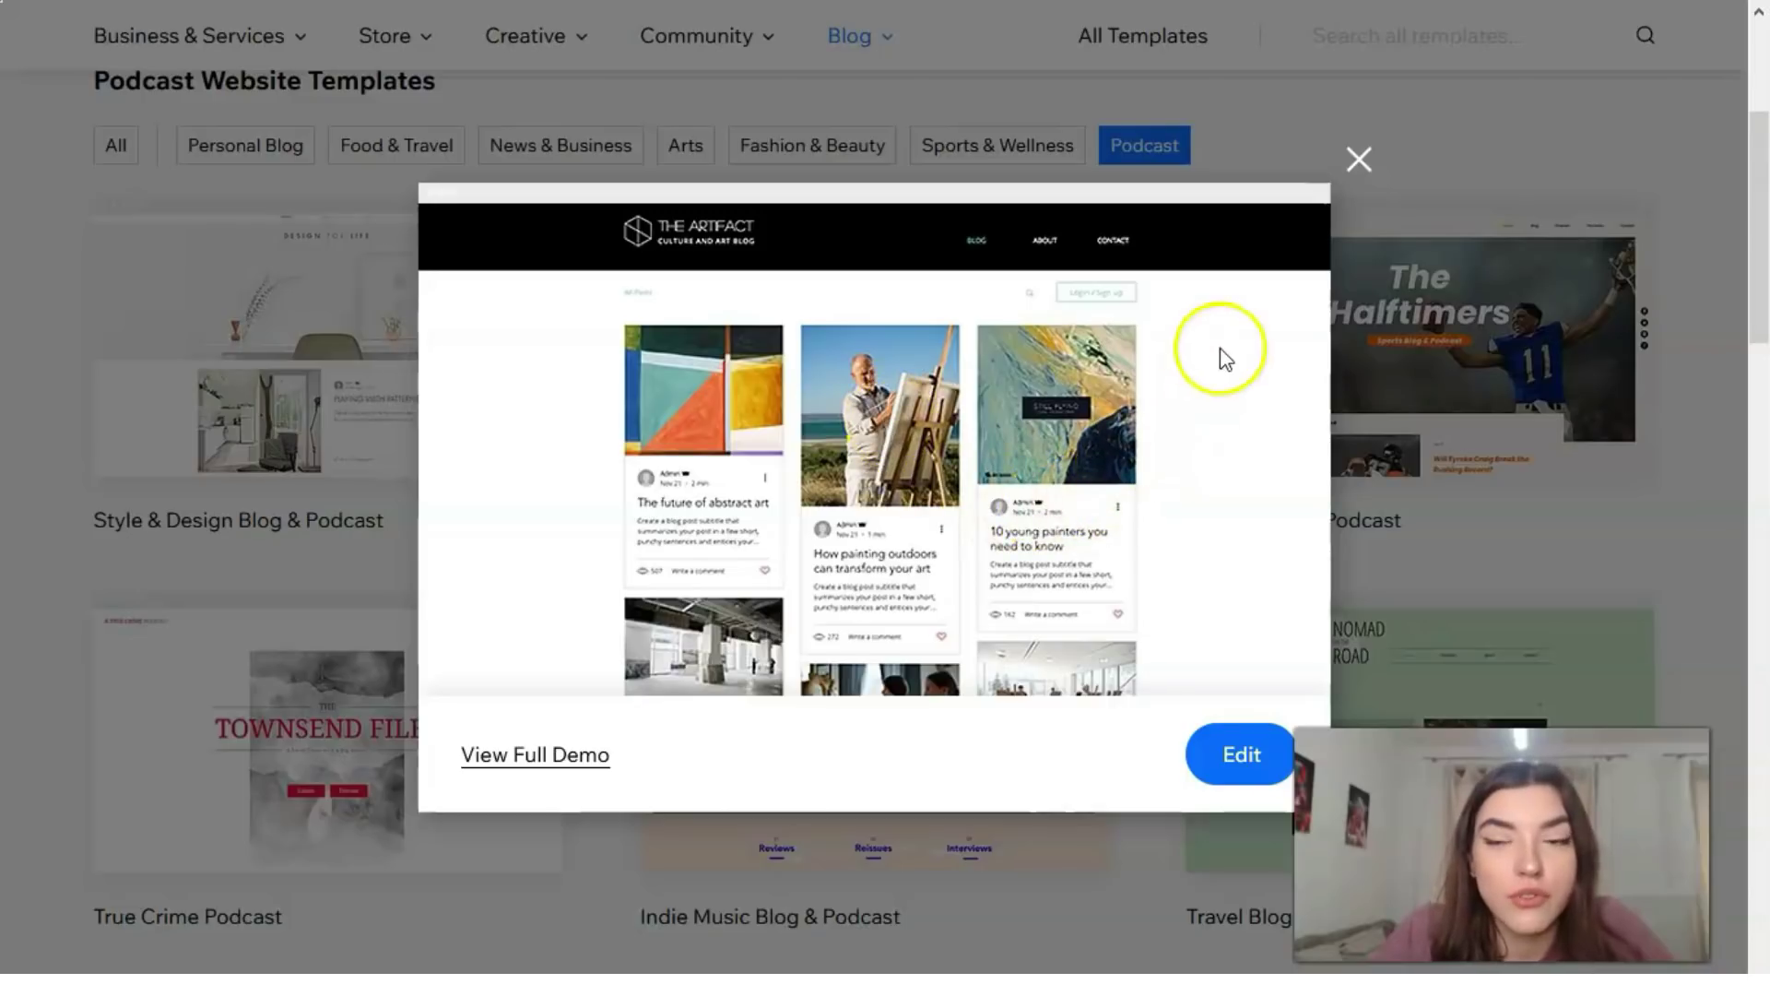
left_click(1359, 166)
Step: Preview the Religious Blog template and open its full demo
scroll(572, 719, "down", 1)
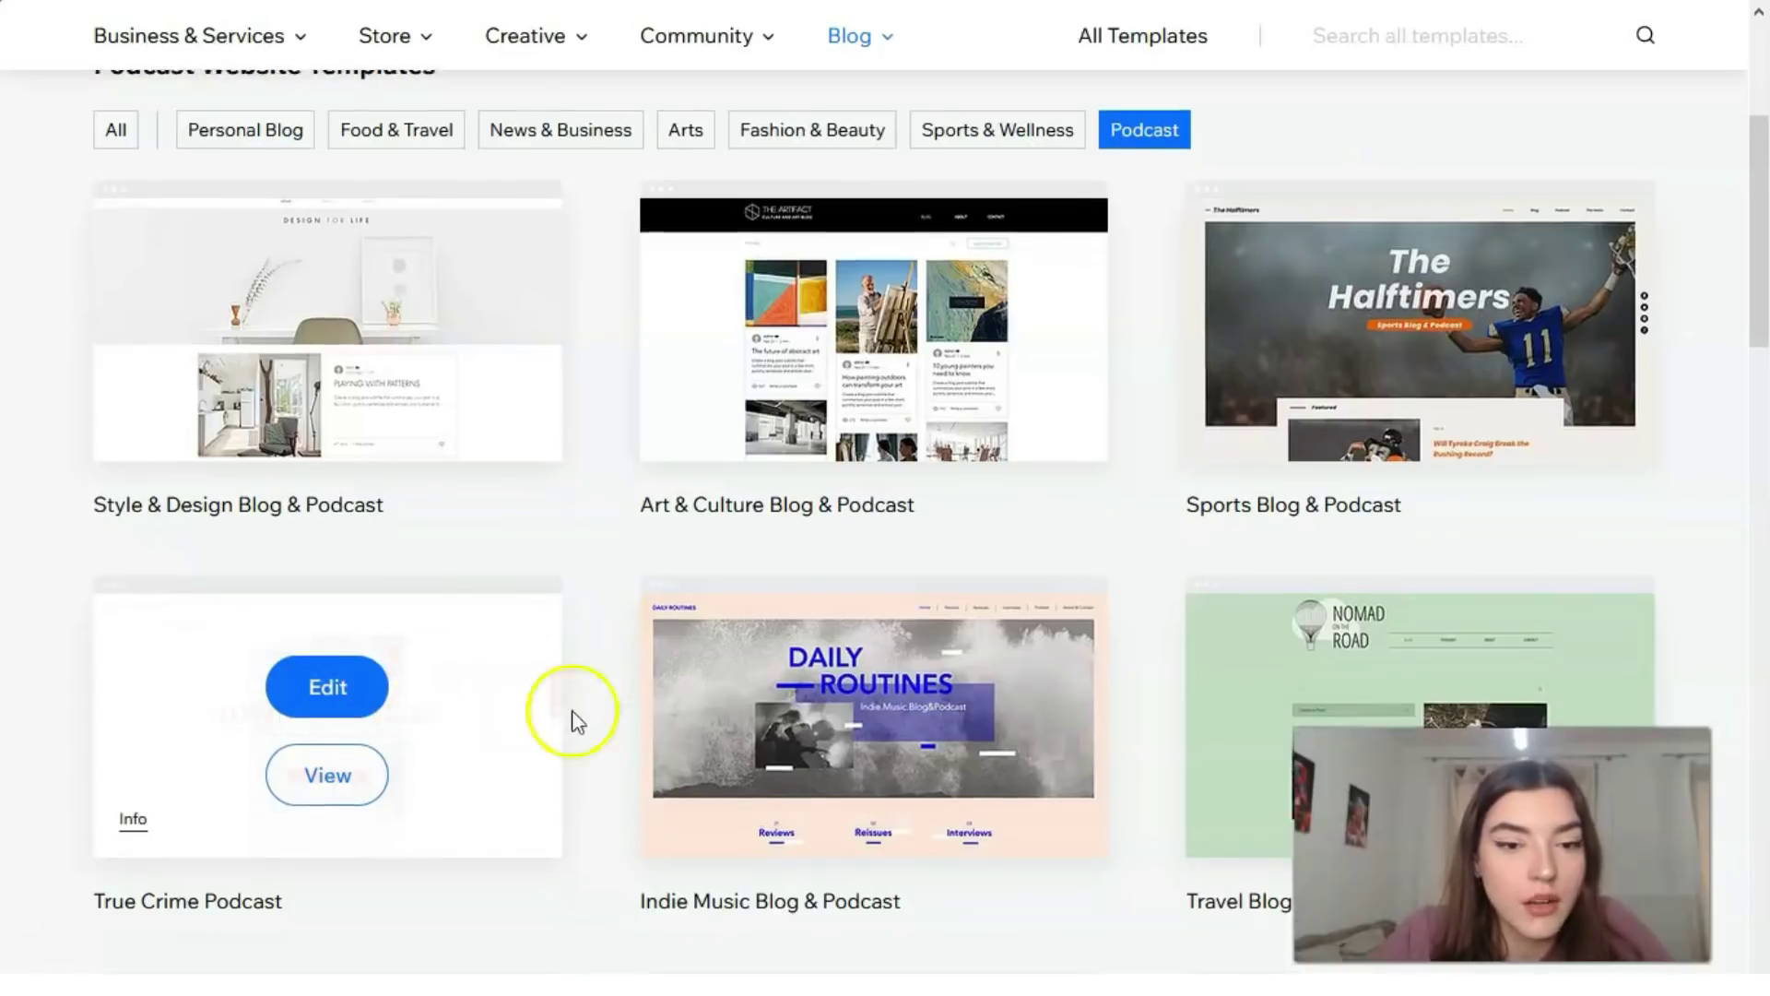
scroll(627, 709, "down", 7)
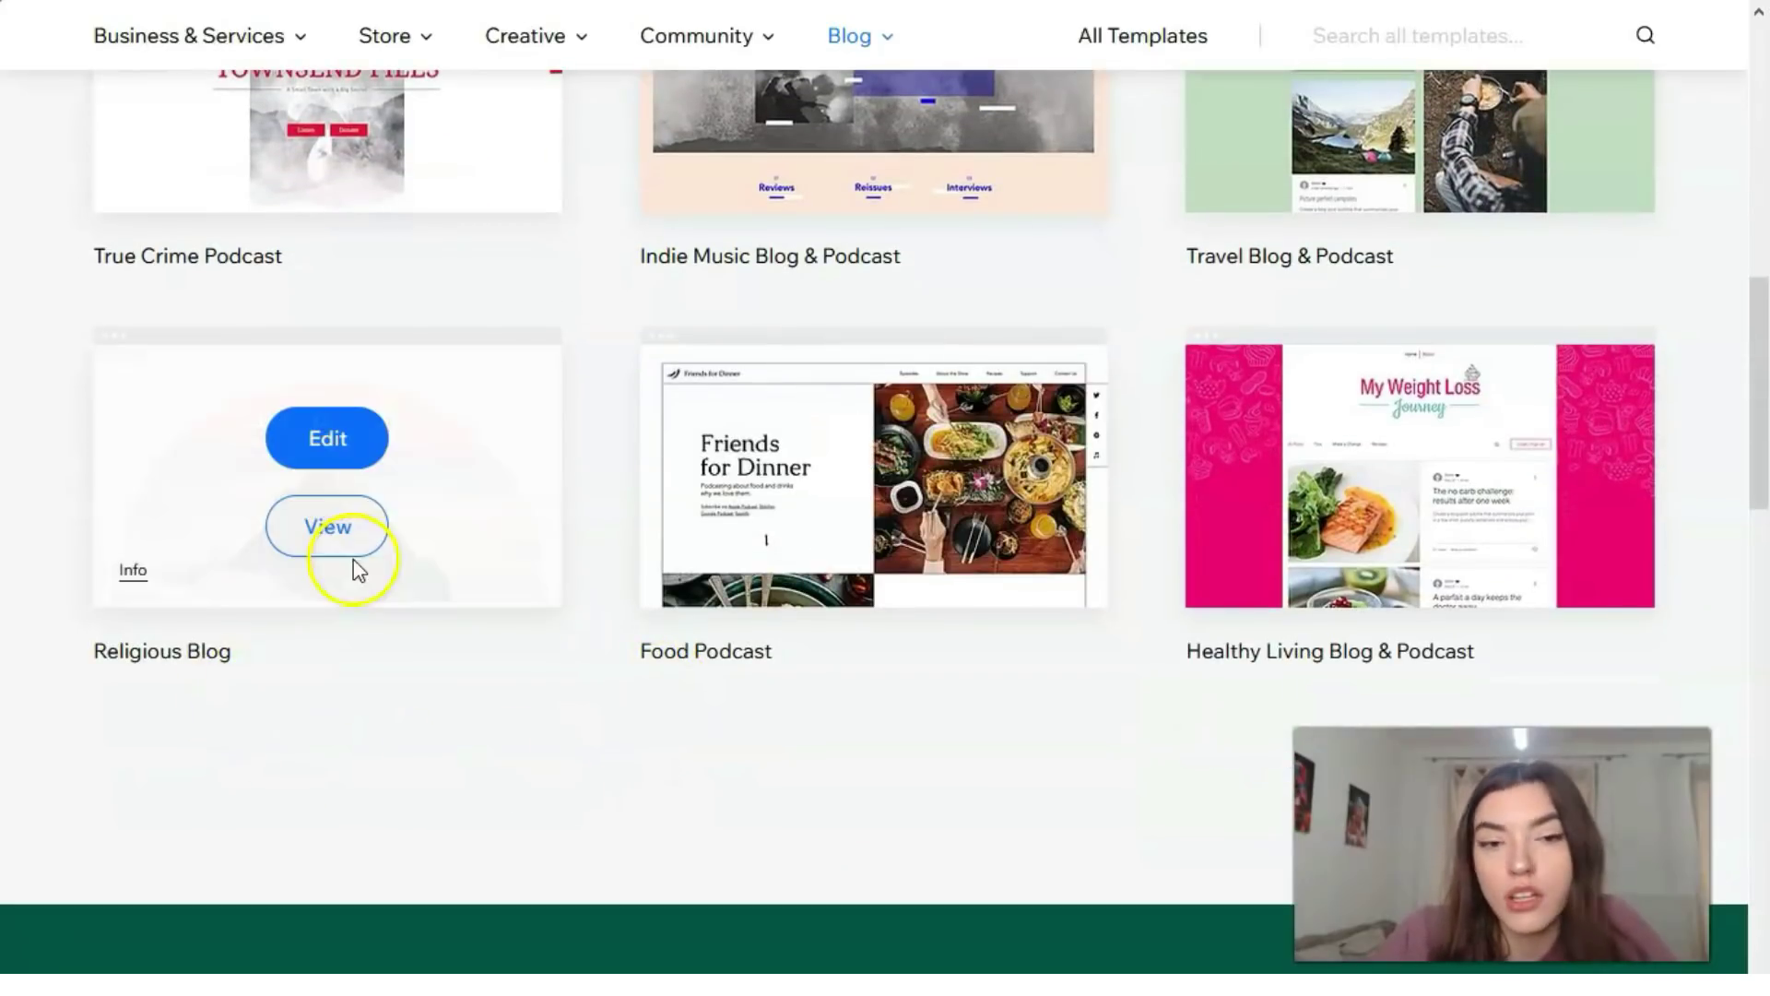
left_click(359, 534)
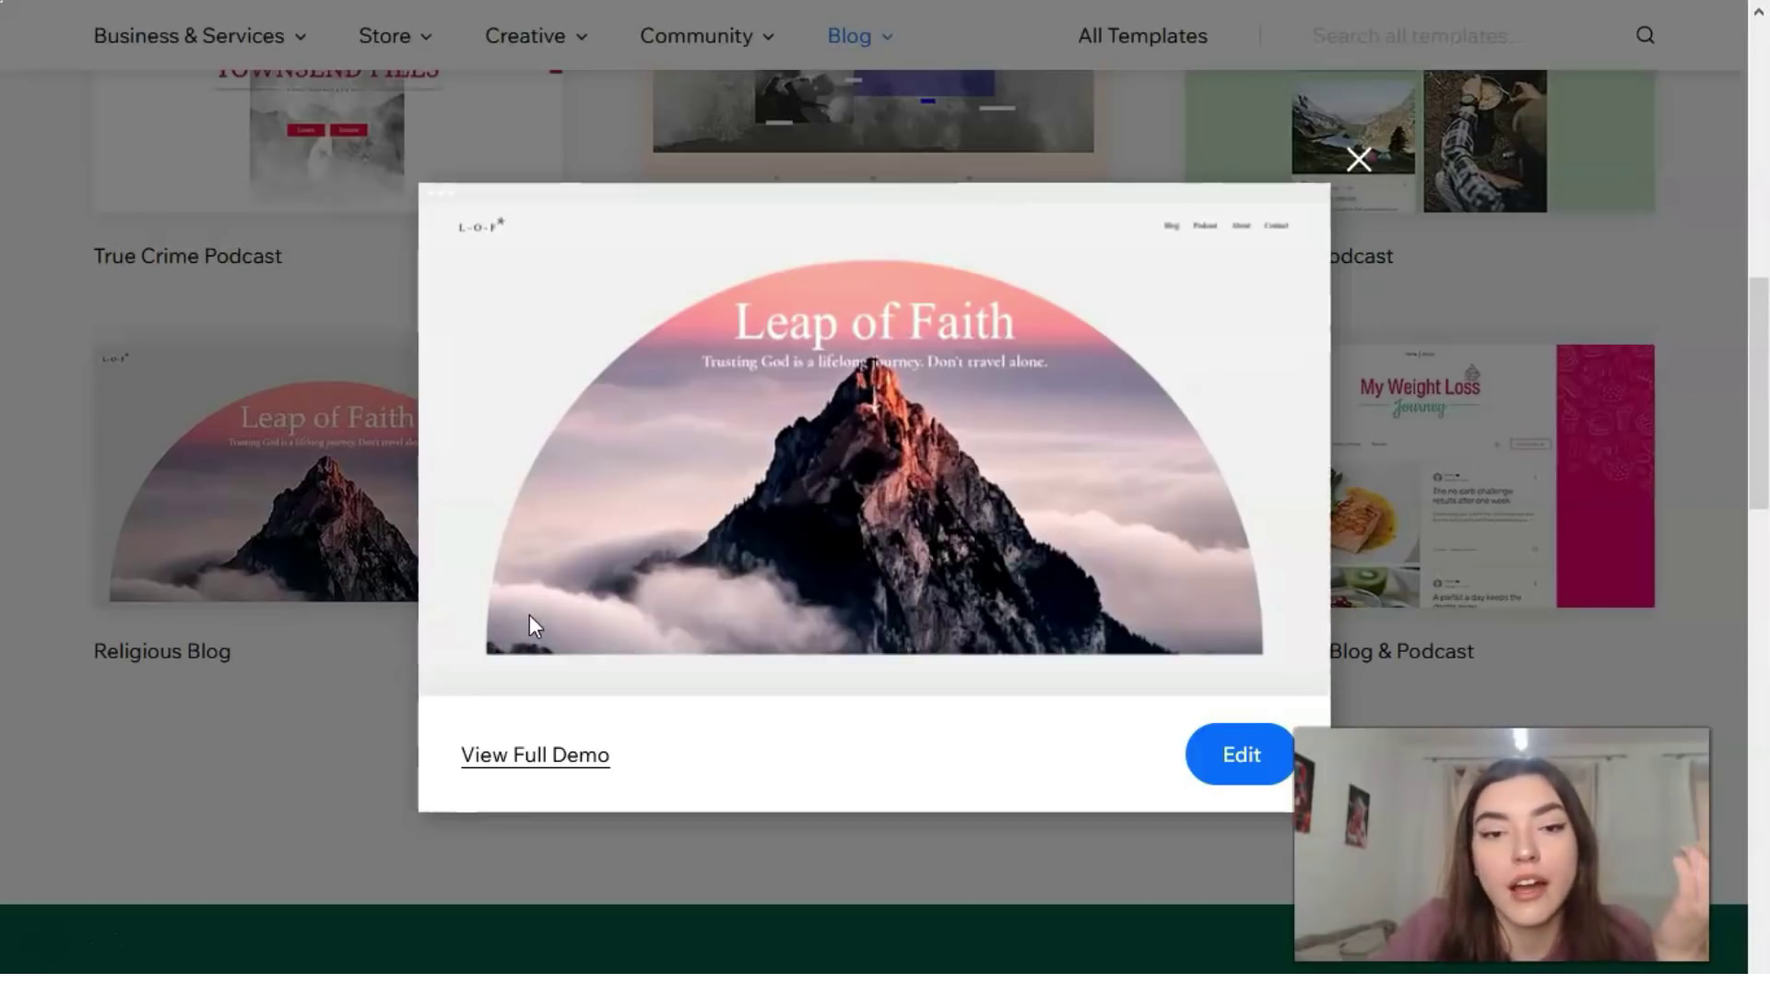
left_click(535, 756)
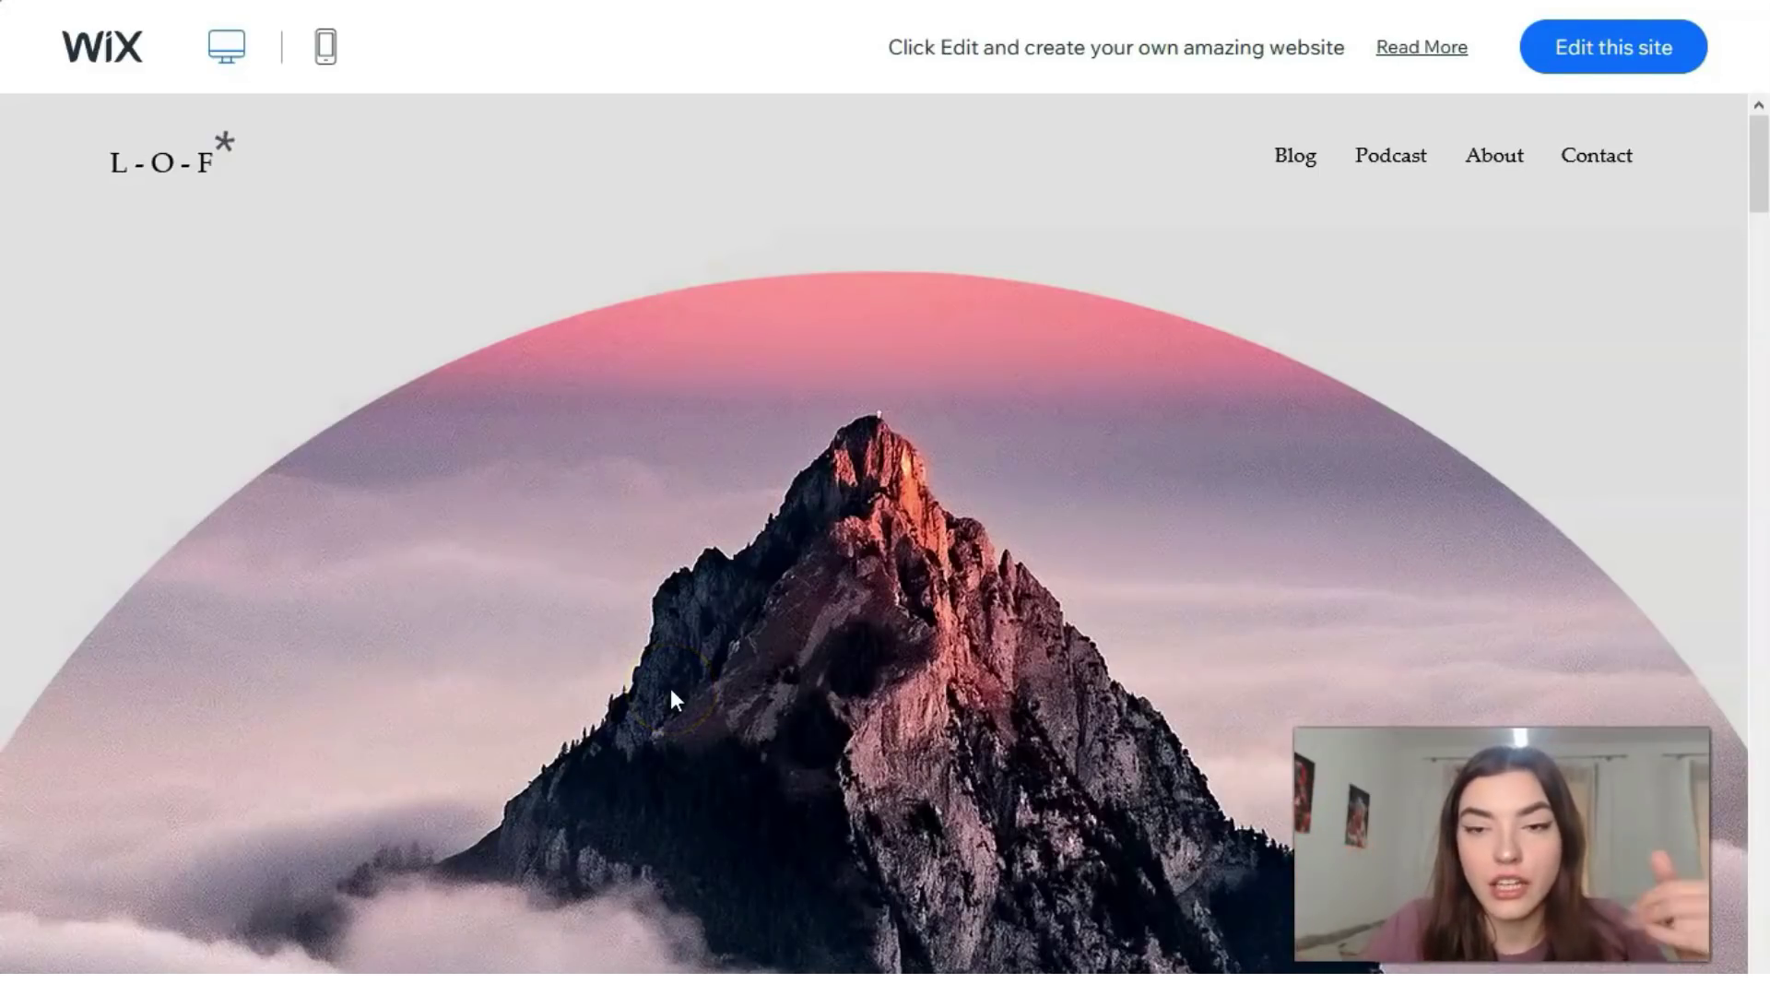
Step: Examine the Leap of Faith demo page from its hero image through the blog posts to the contact form
scroll(523, 724, "down", 3)
scroll(522, 726, "down", 10)
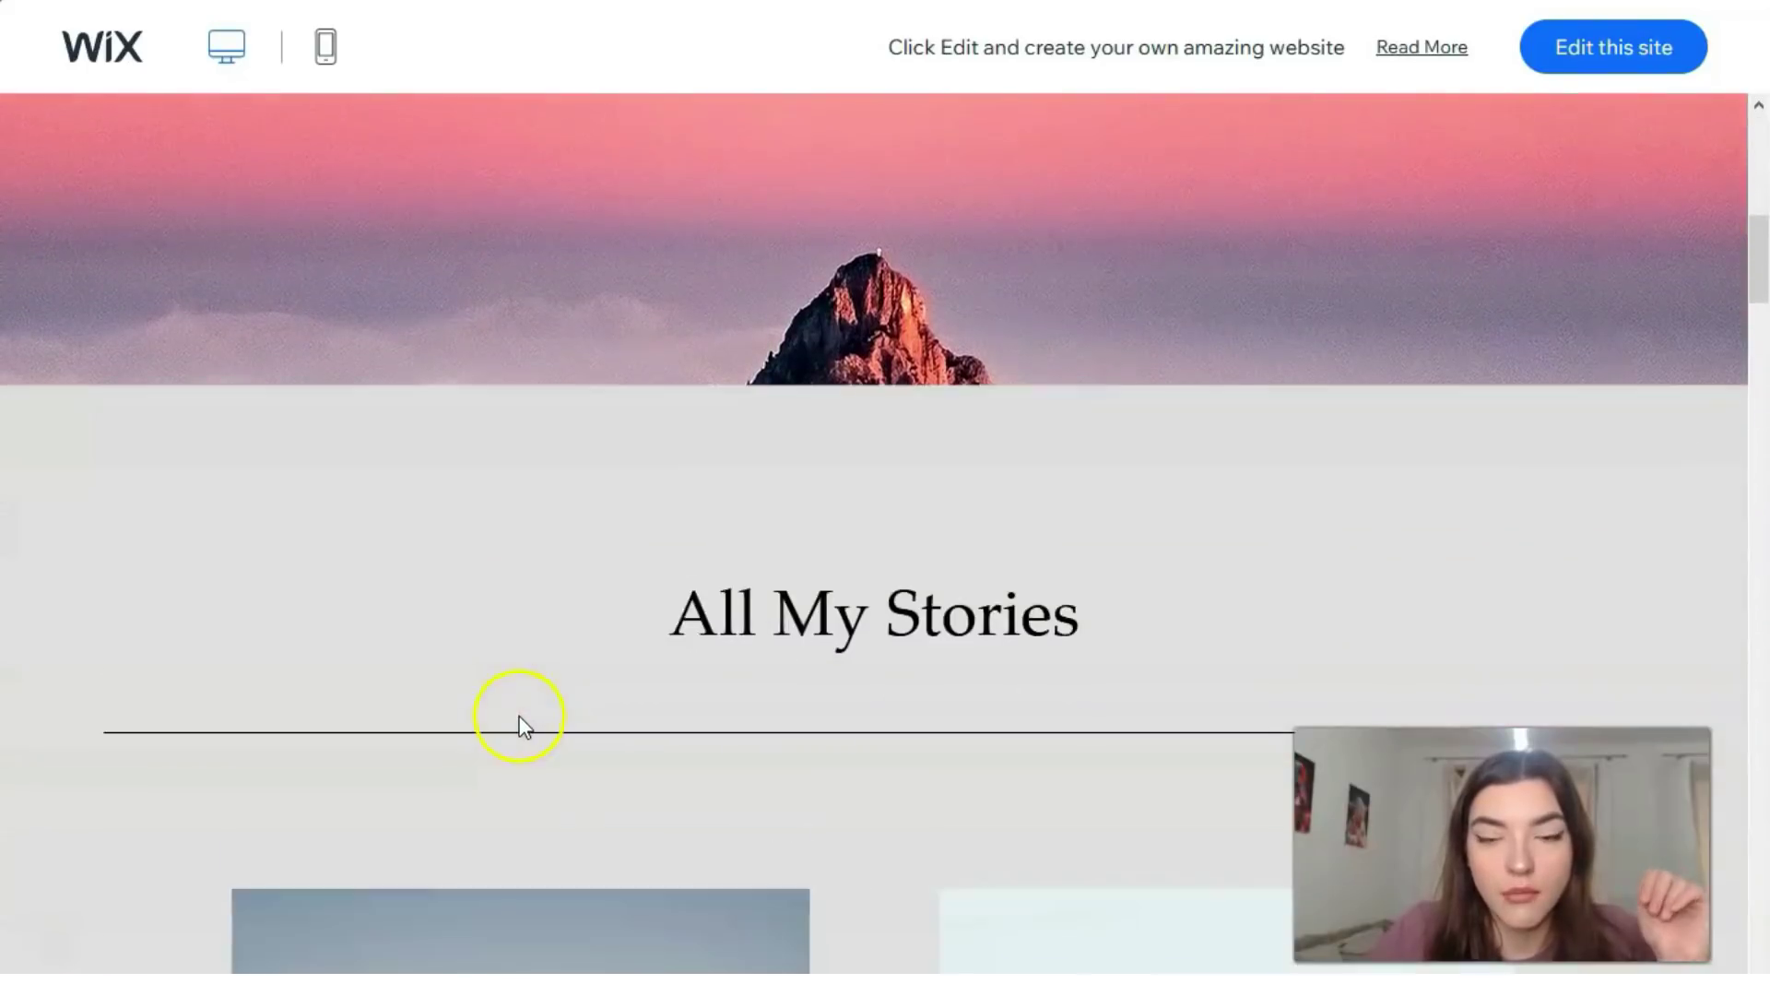
scroll(530, 725, "down", 15)
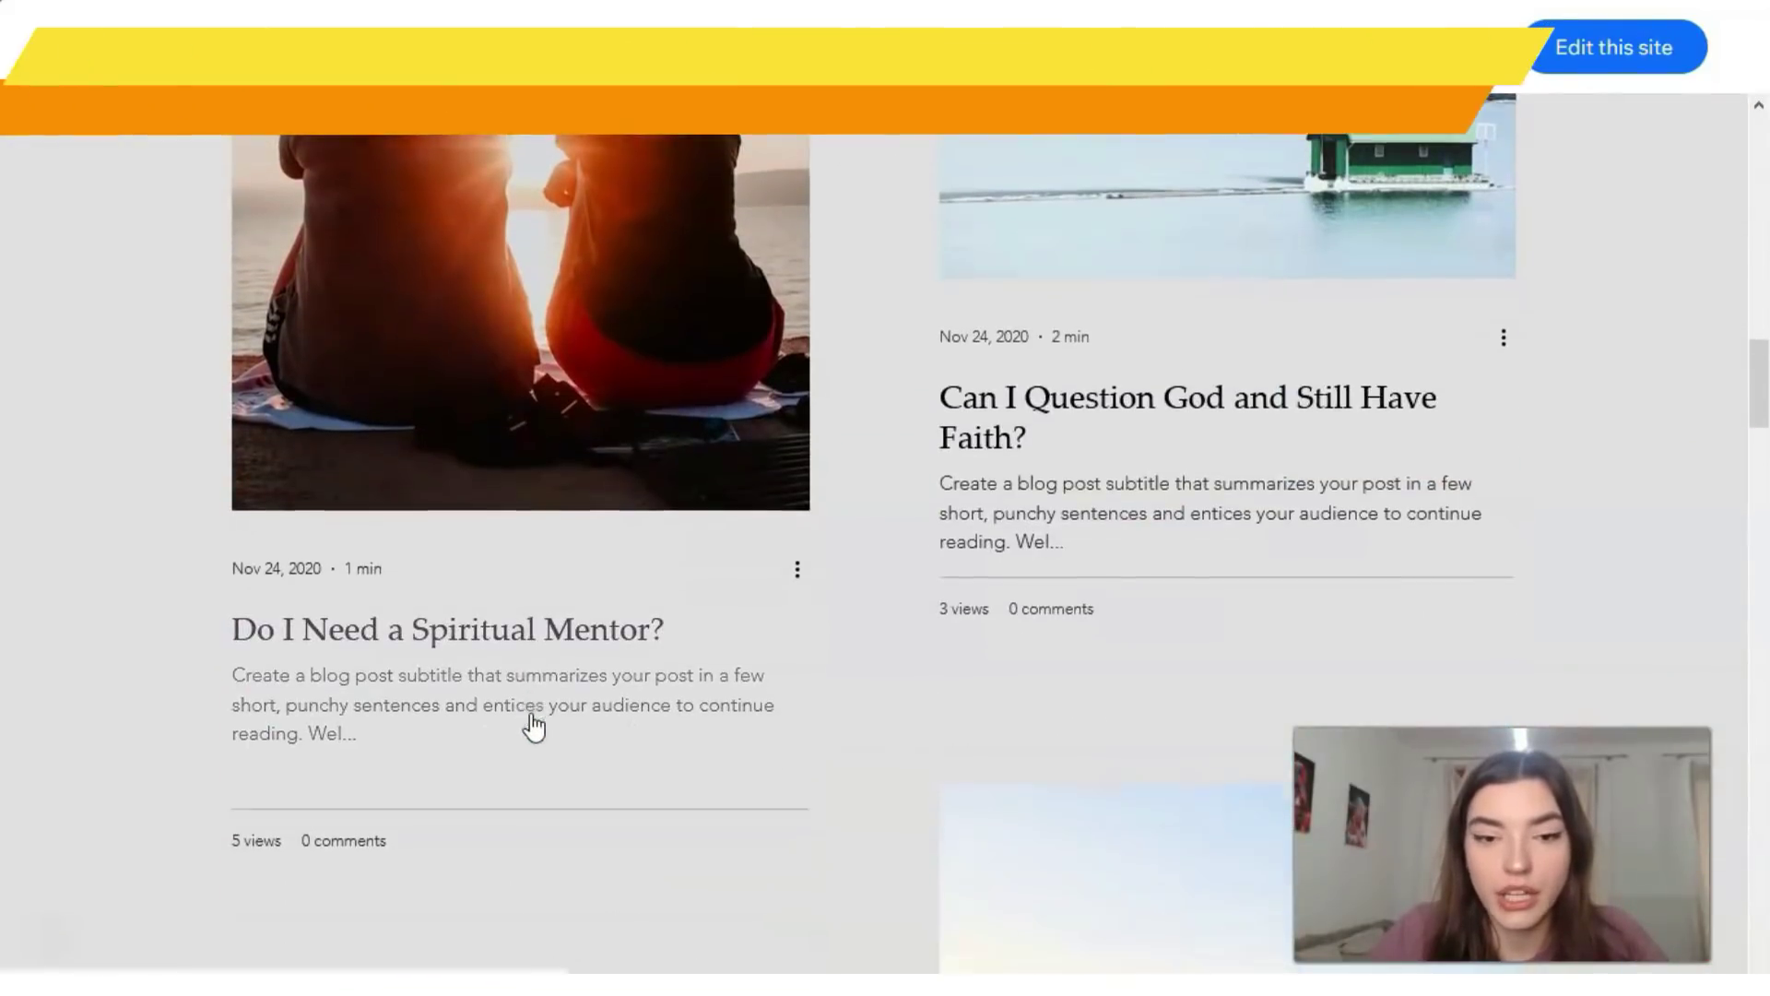
scroll(535, 724, "down", 10)
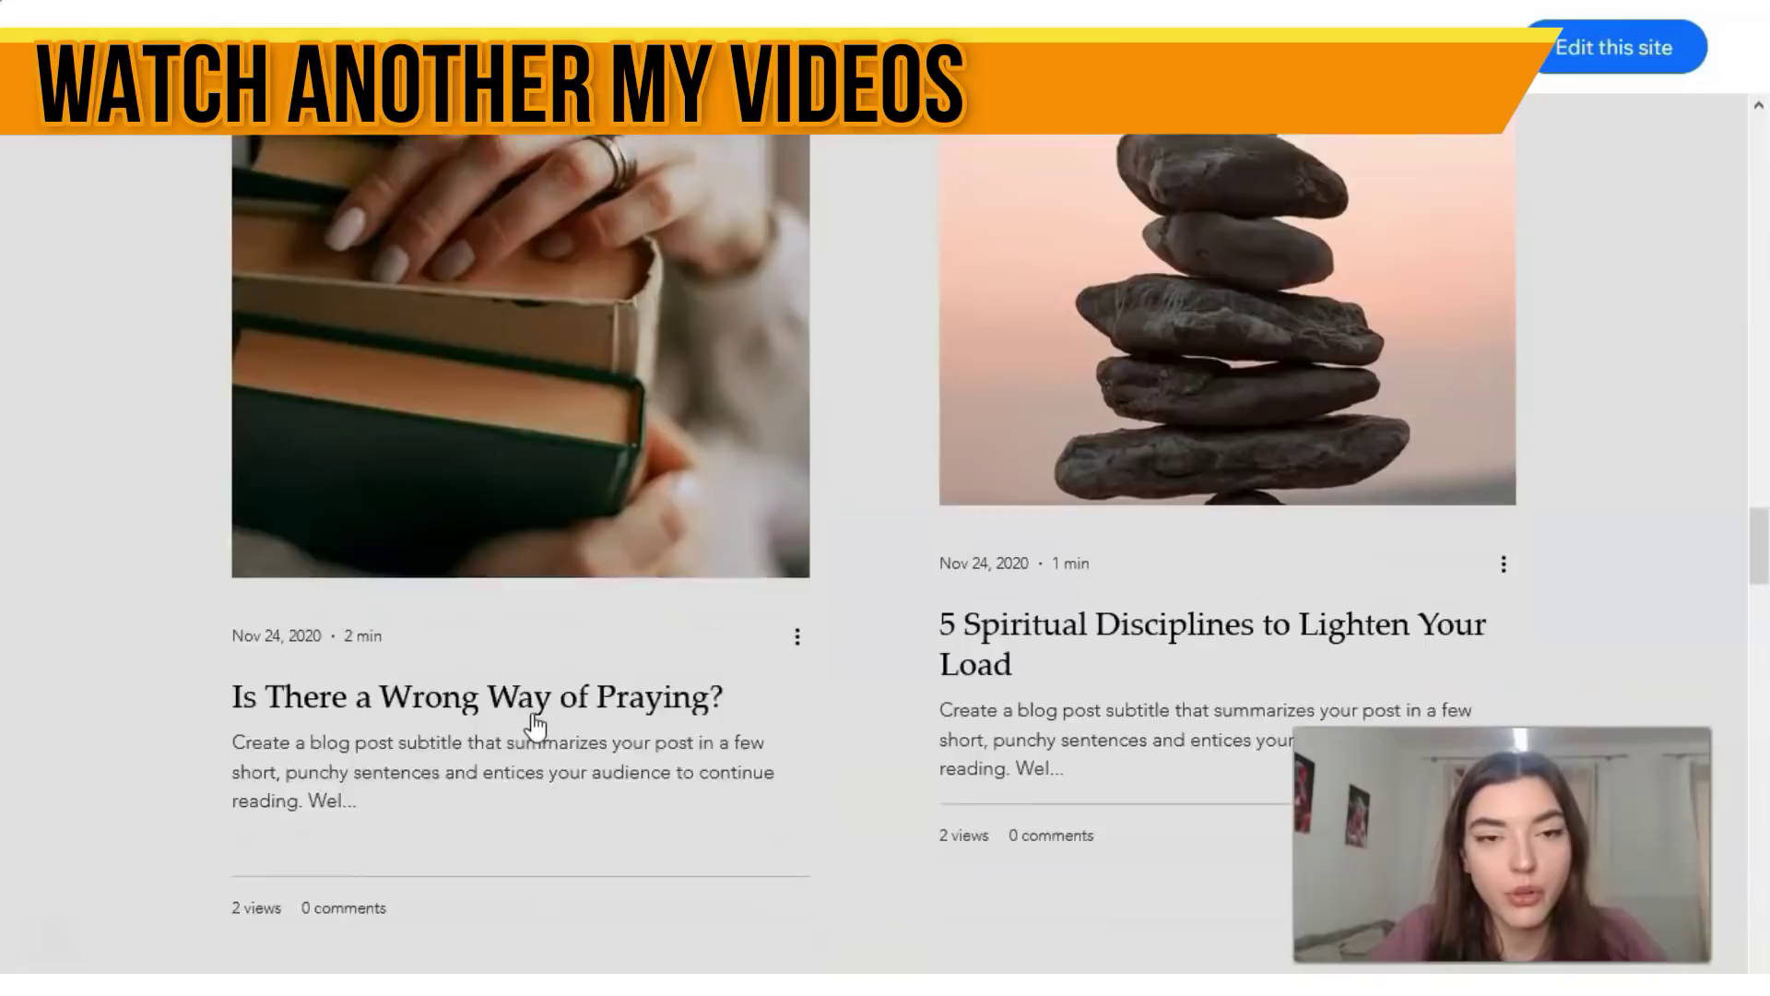
scroll(534, 714, "down", 10)
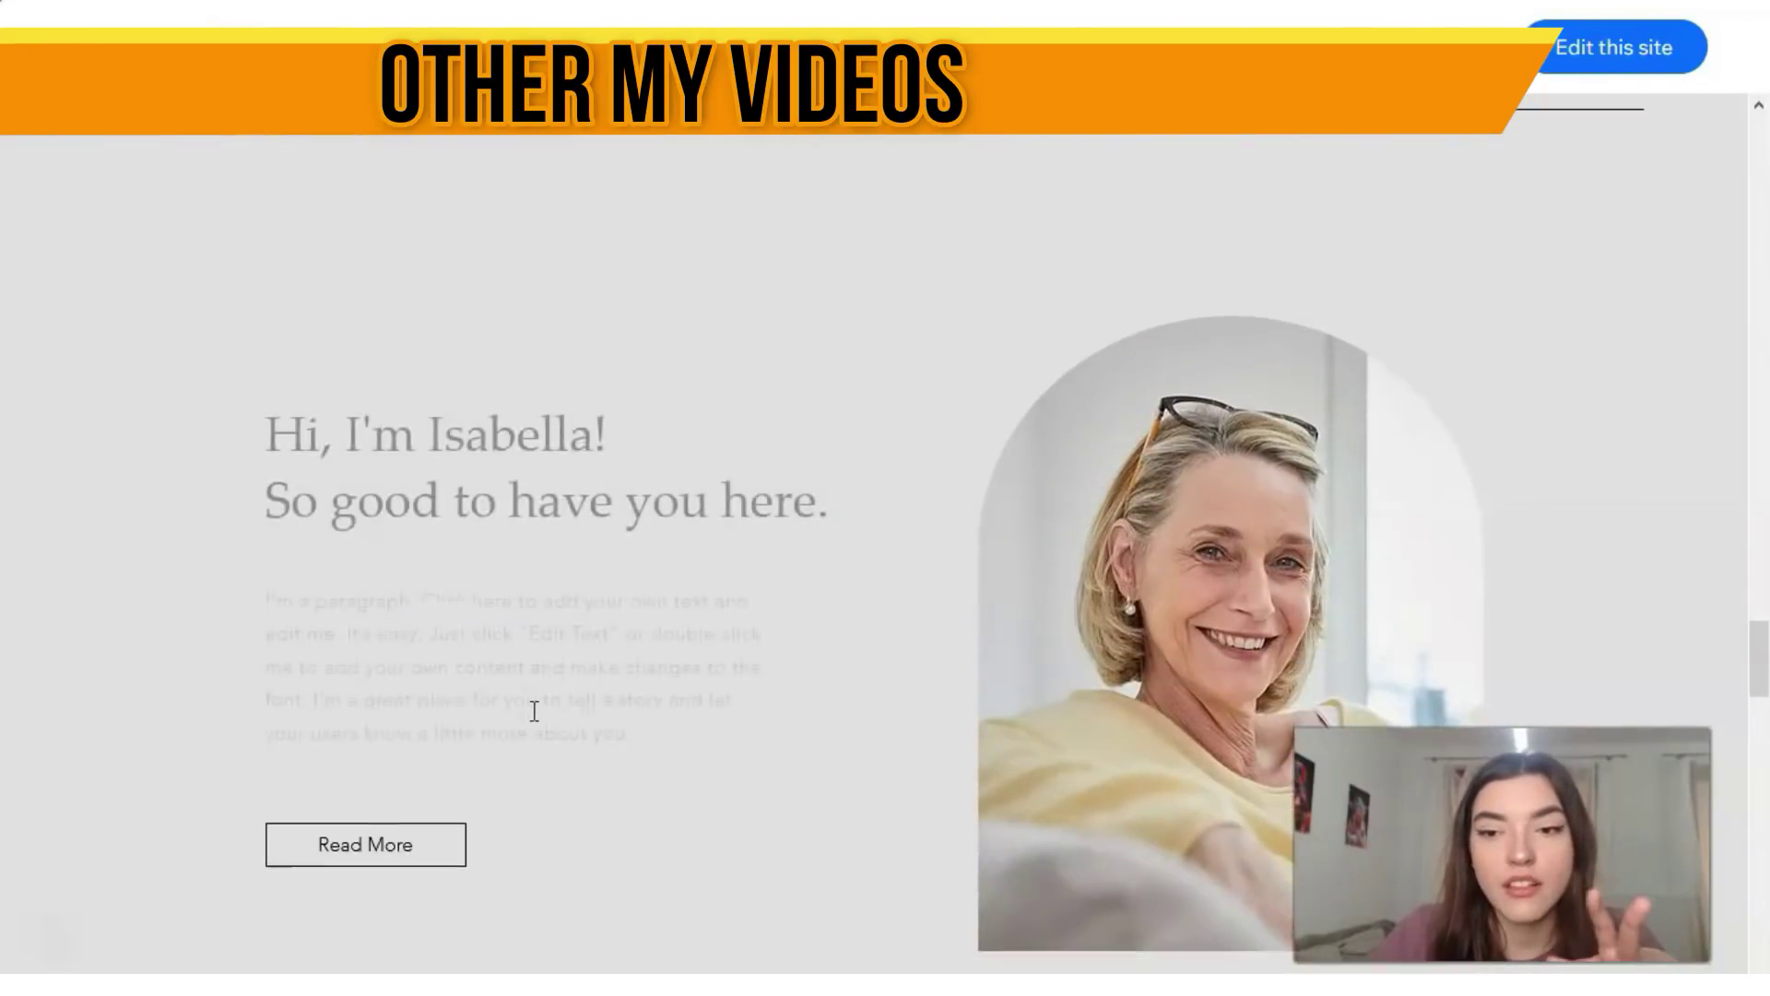
scroll(538, 722, "down", 12)
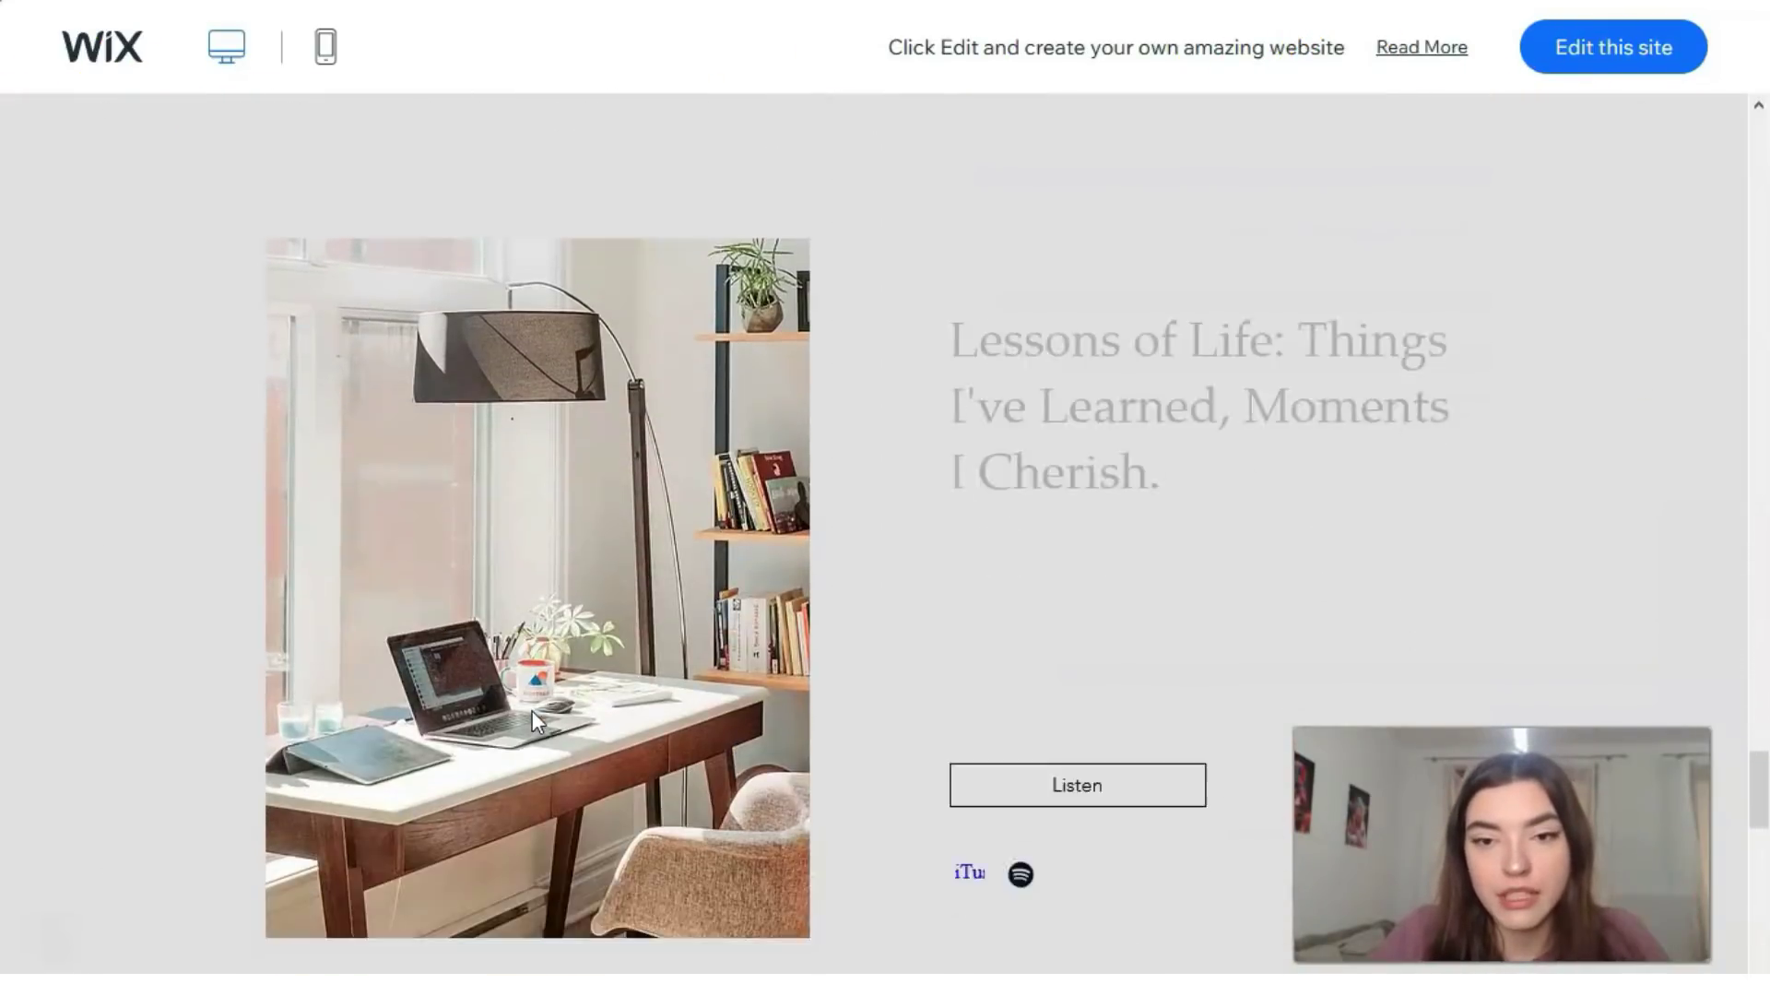
scroll(537, 724, "down", 6)
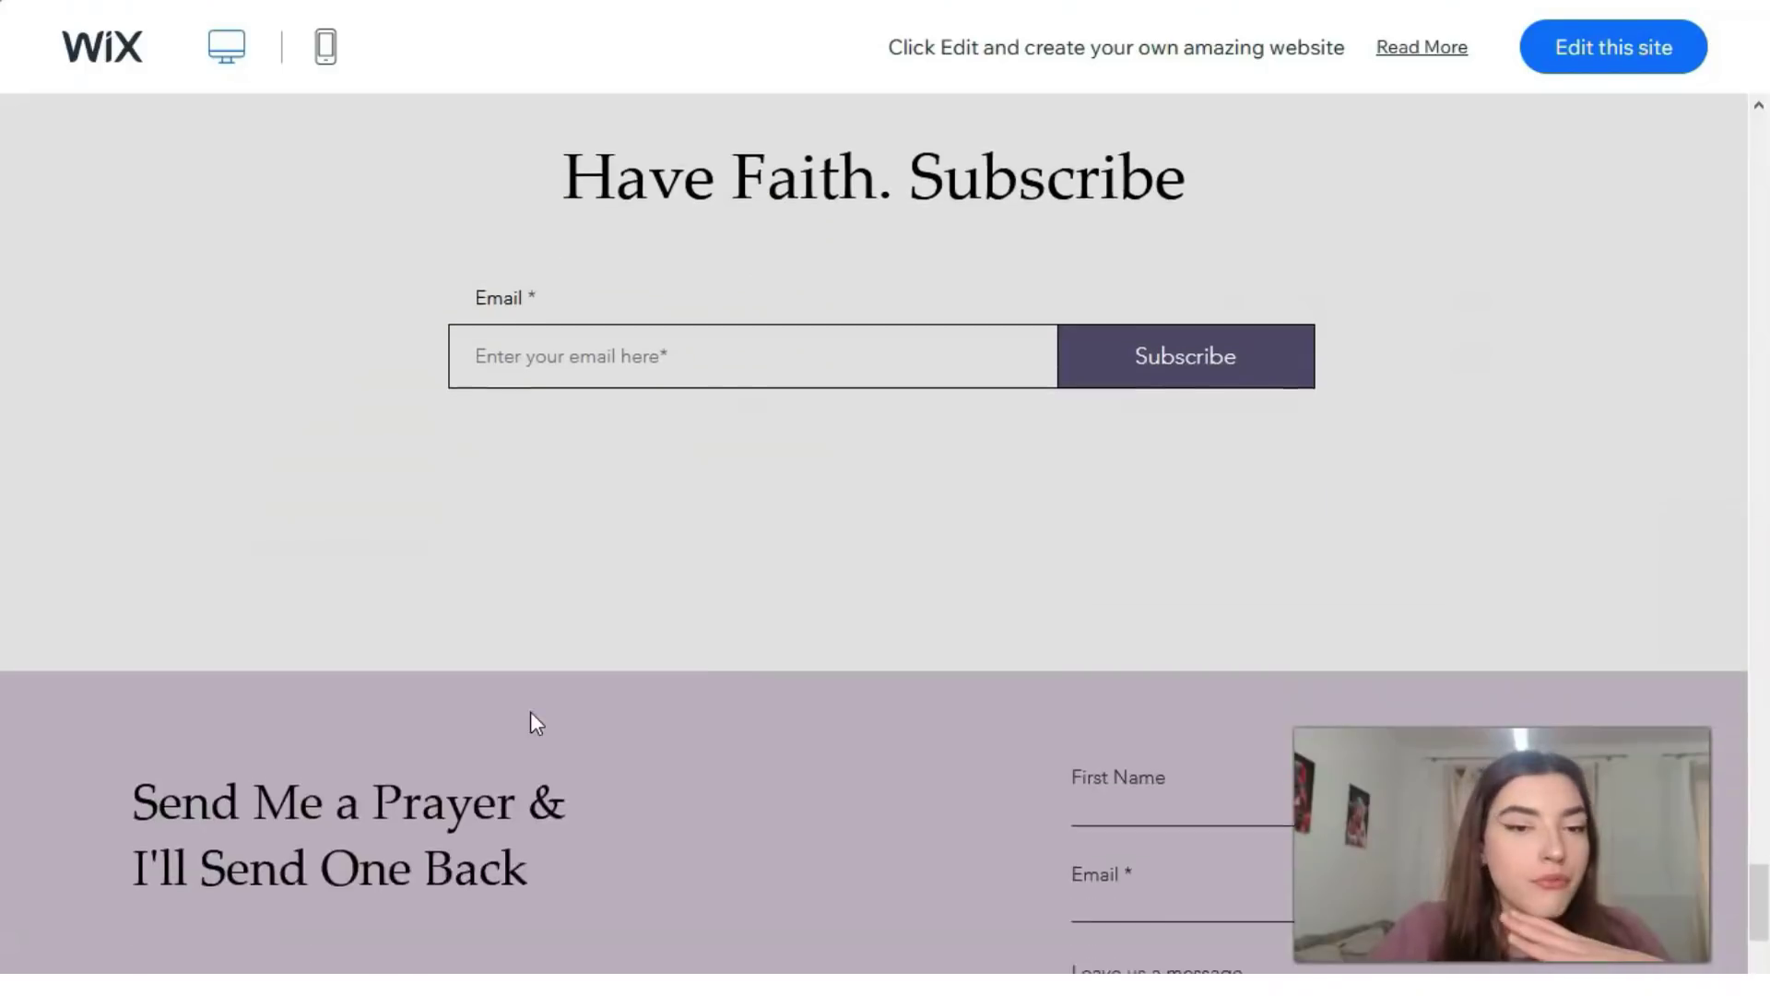
scroll(531, 713, "up", 18)
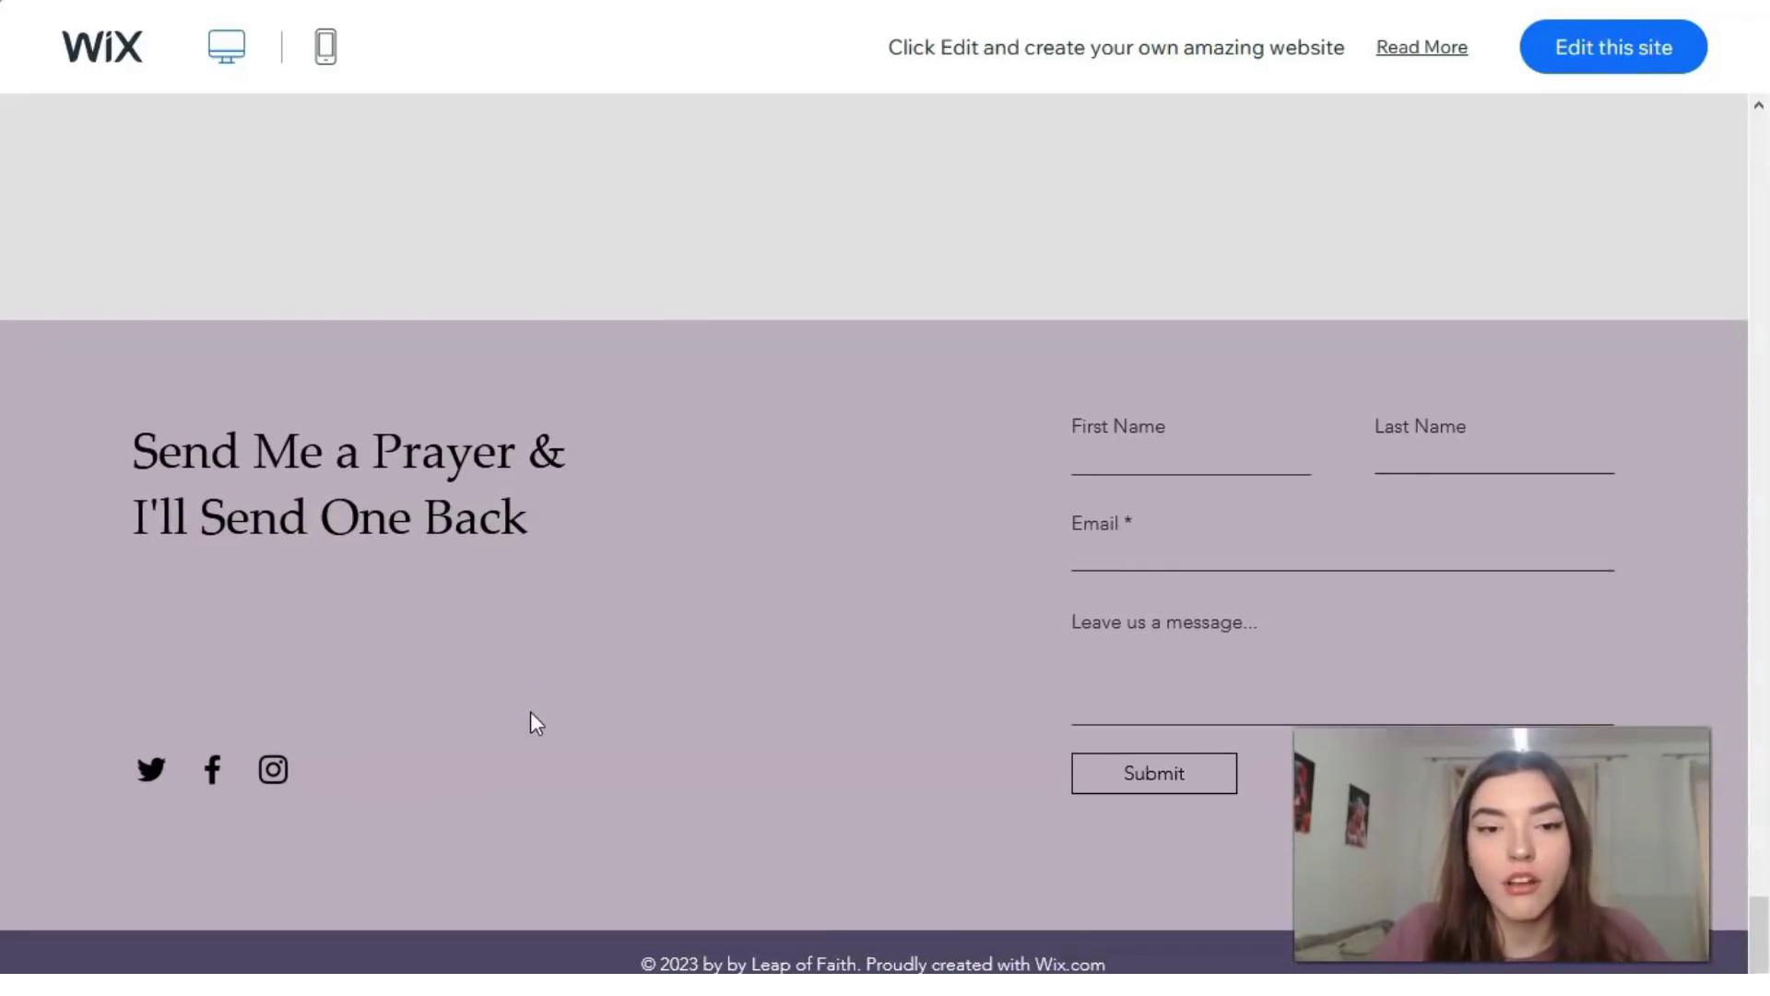
scroll(531, 714, "up", 15)
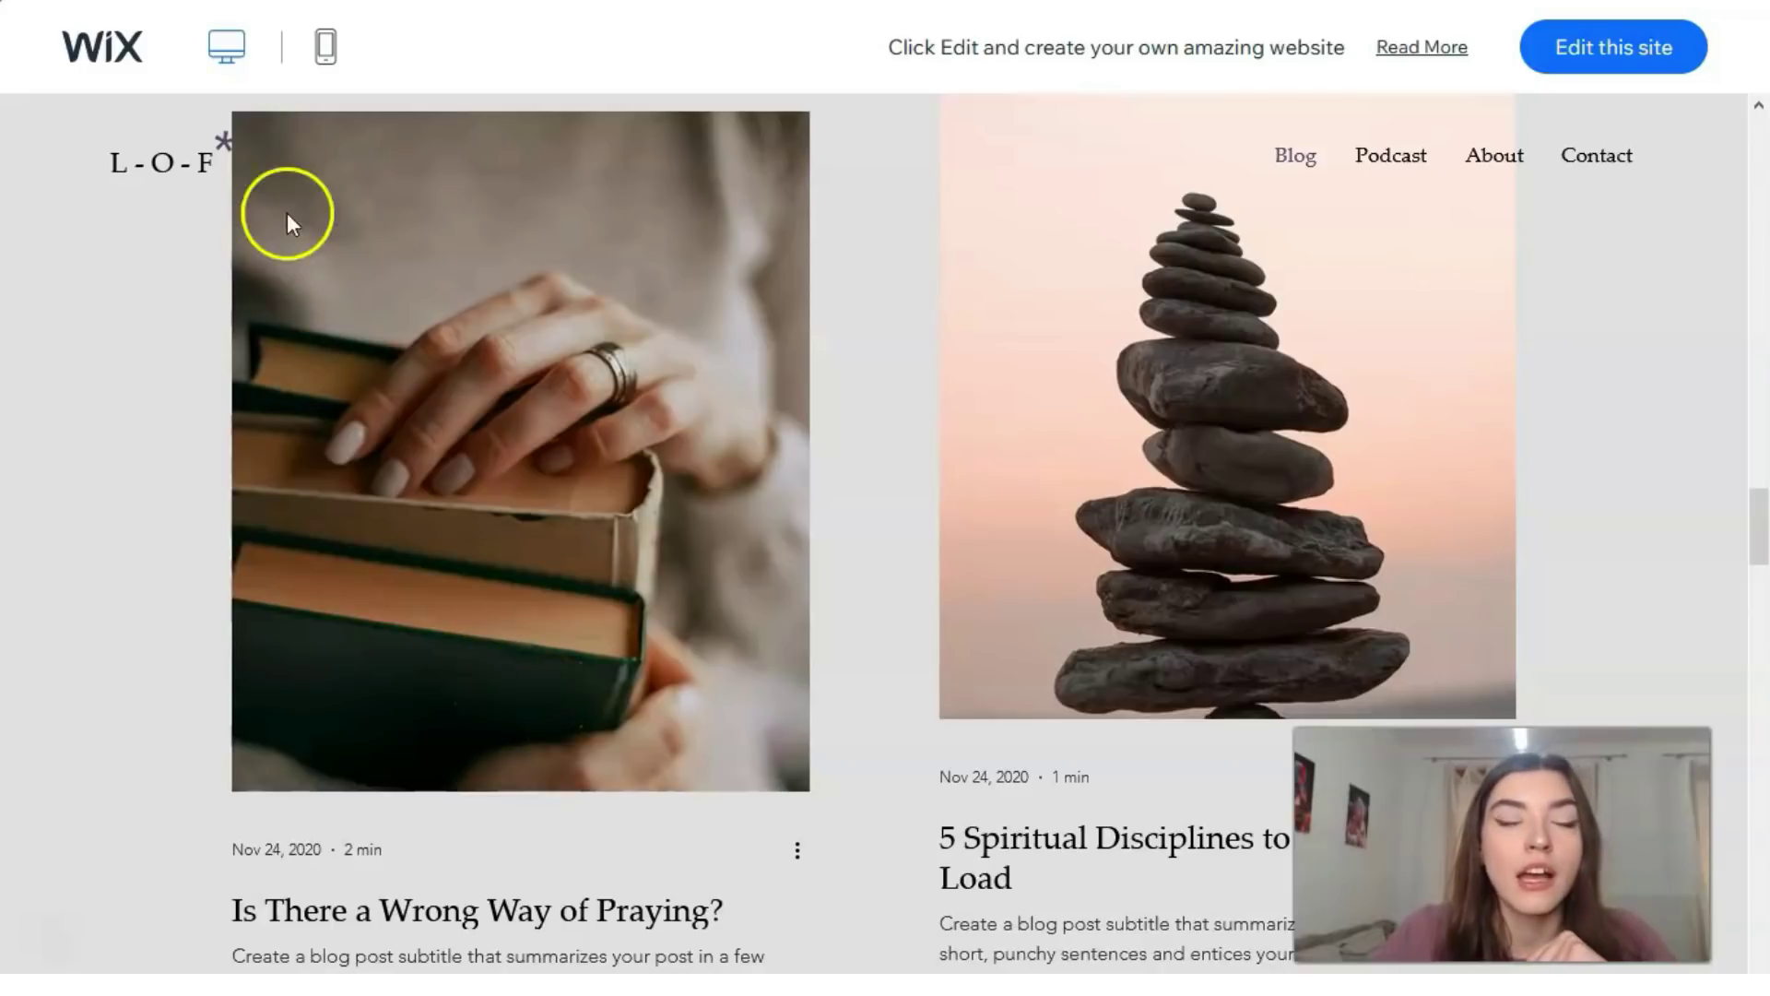
Step: Switch the Leap of Faith demo to the mobile view and look through the page
left_click(328, 57)
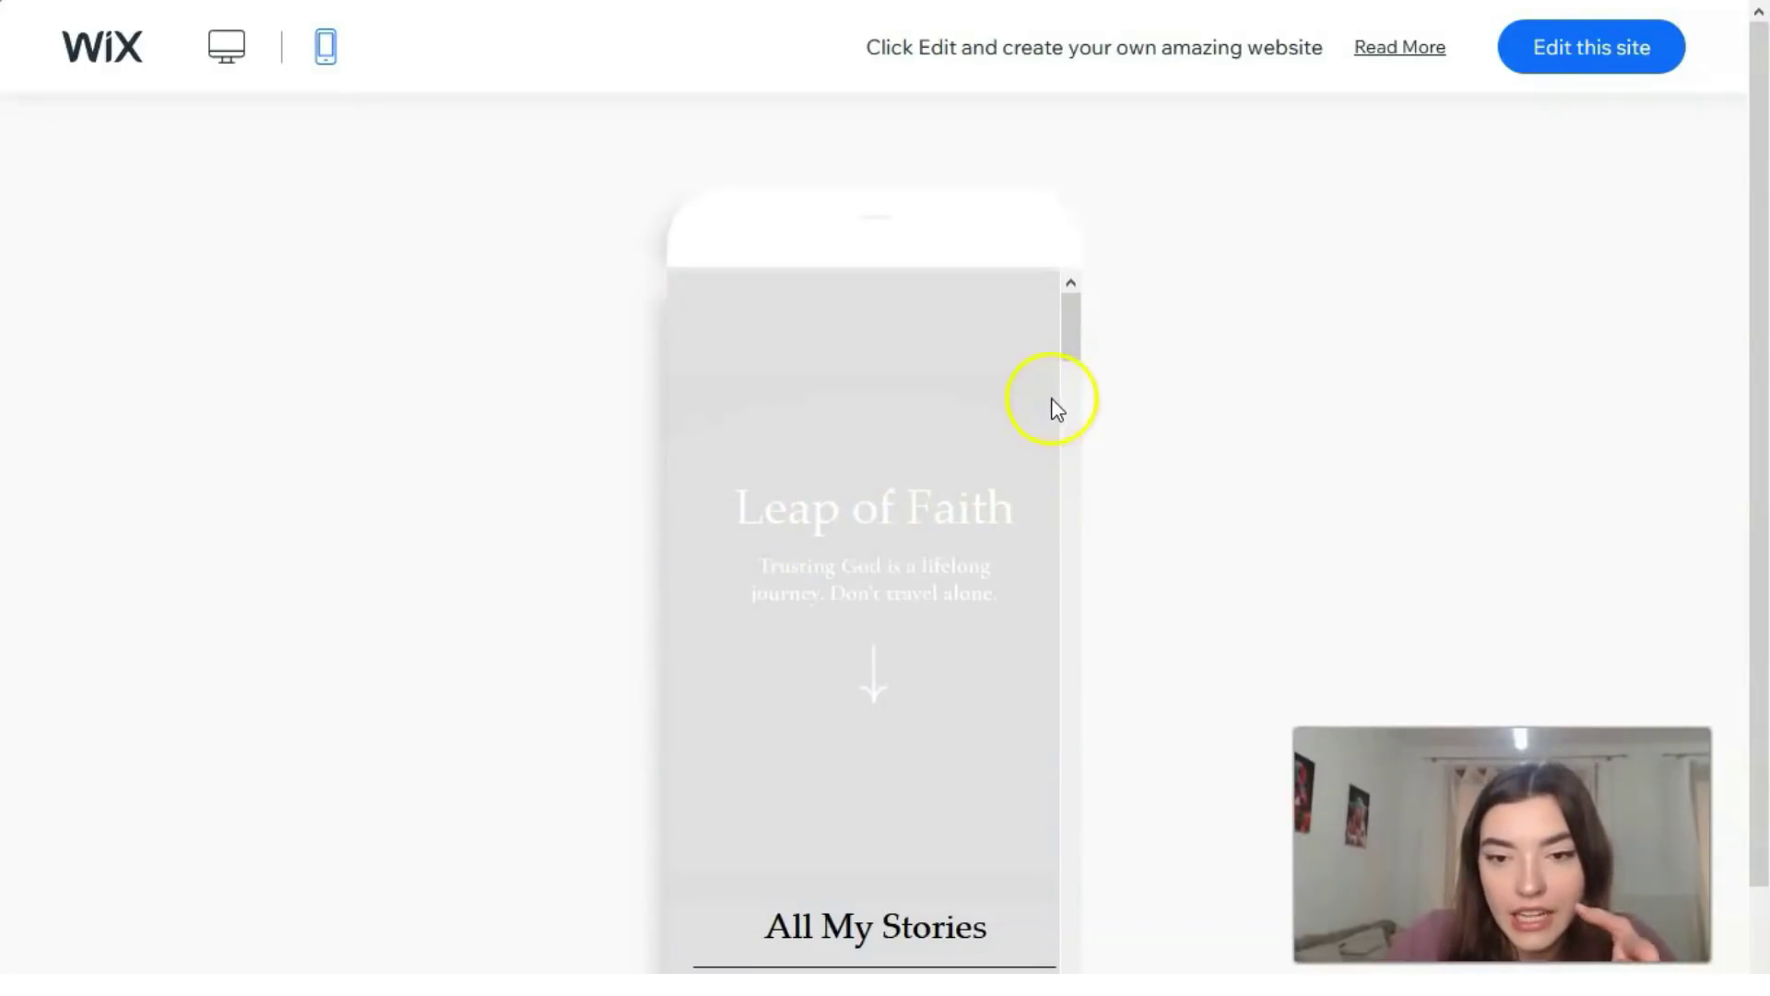
left_click_drag(1073, 357, 1070, 855)
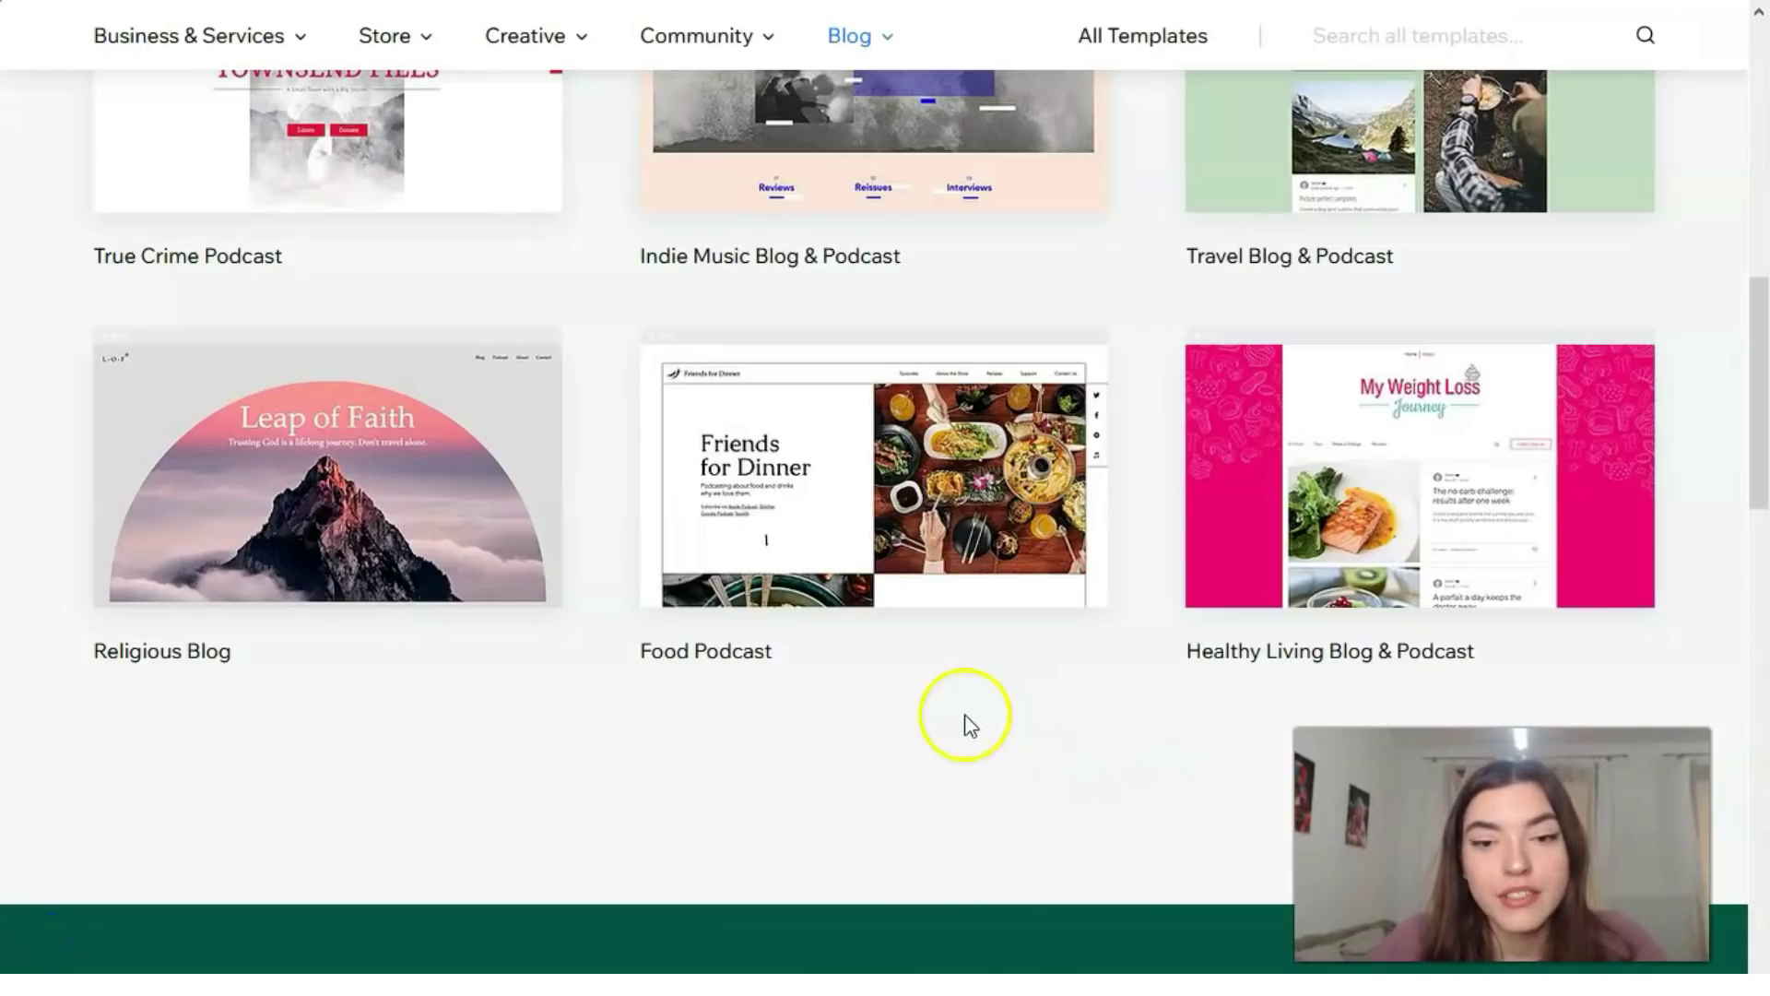
Step: Preview the Healthy Living Blog & Podcast template in the gallery and open its full demo
scroll(965, 723, "up", 3)
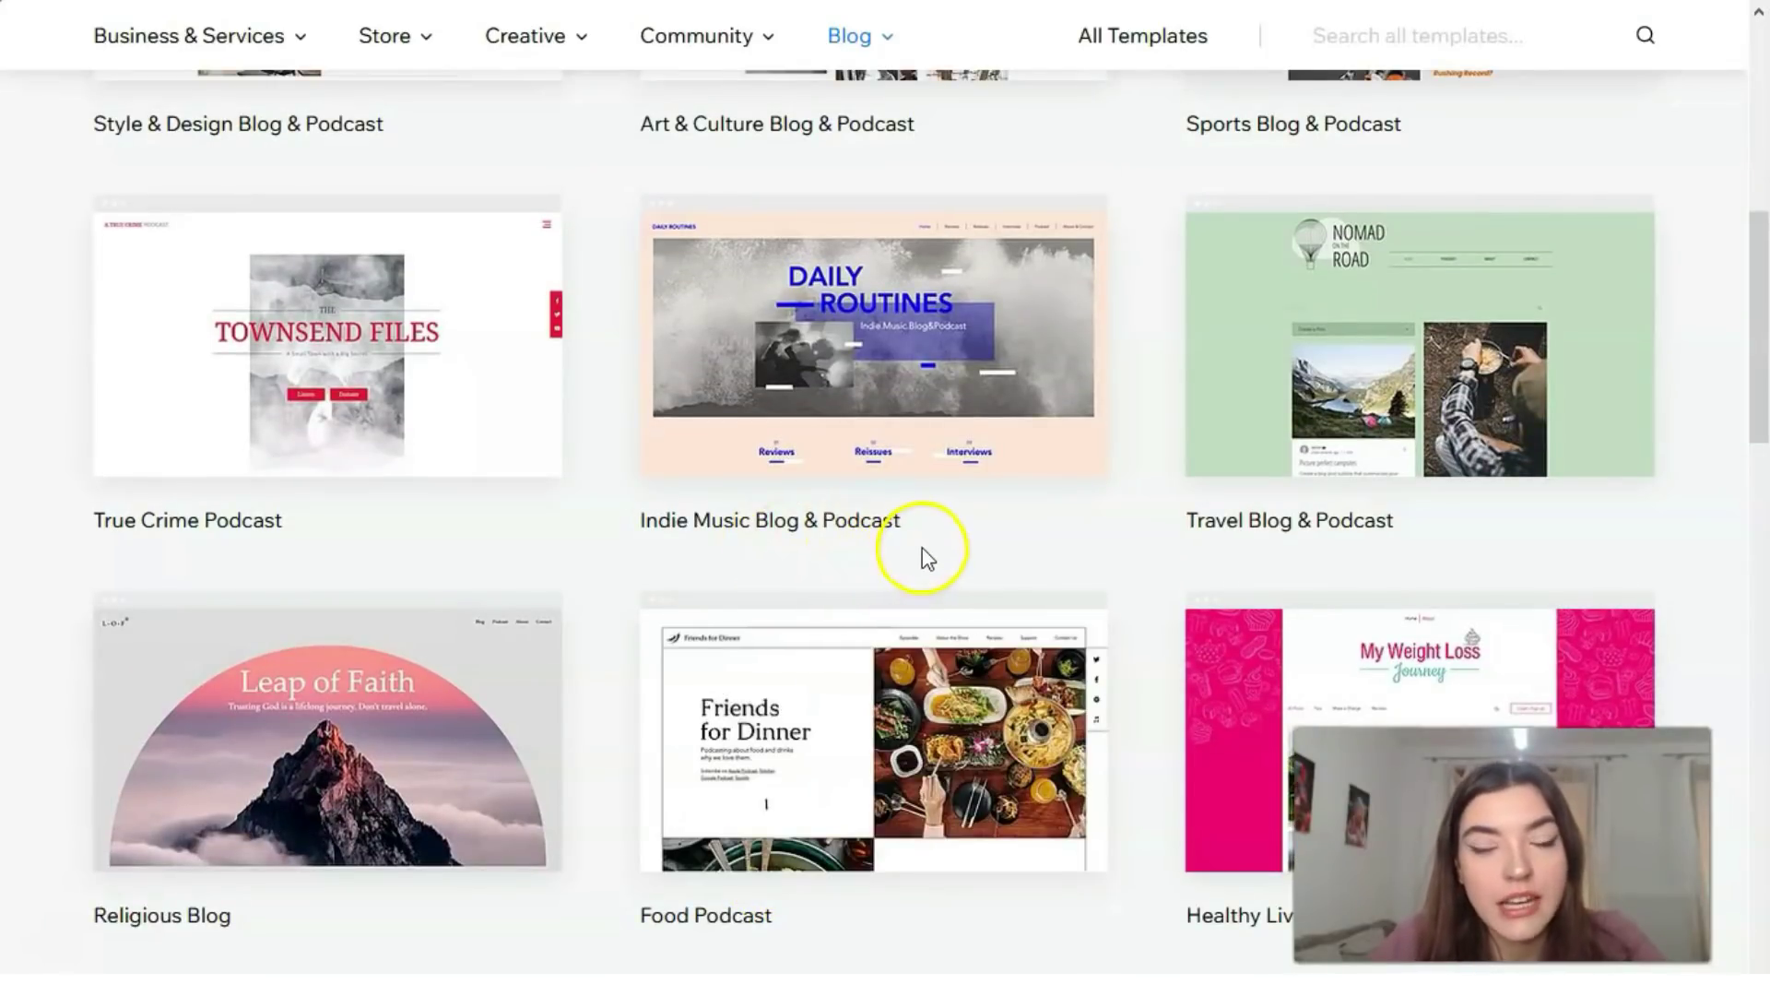
scroll(1370, 501, "down", 5)
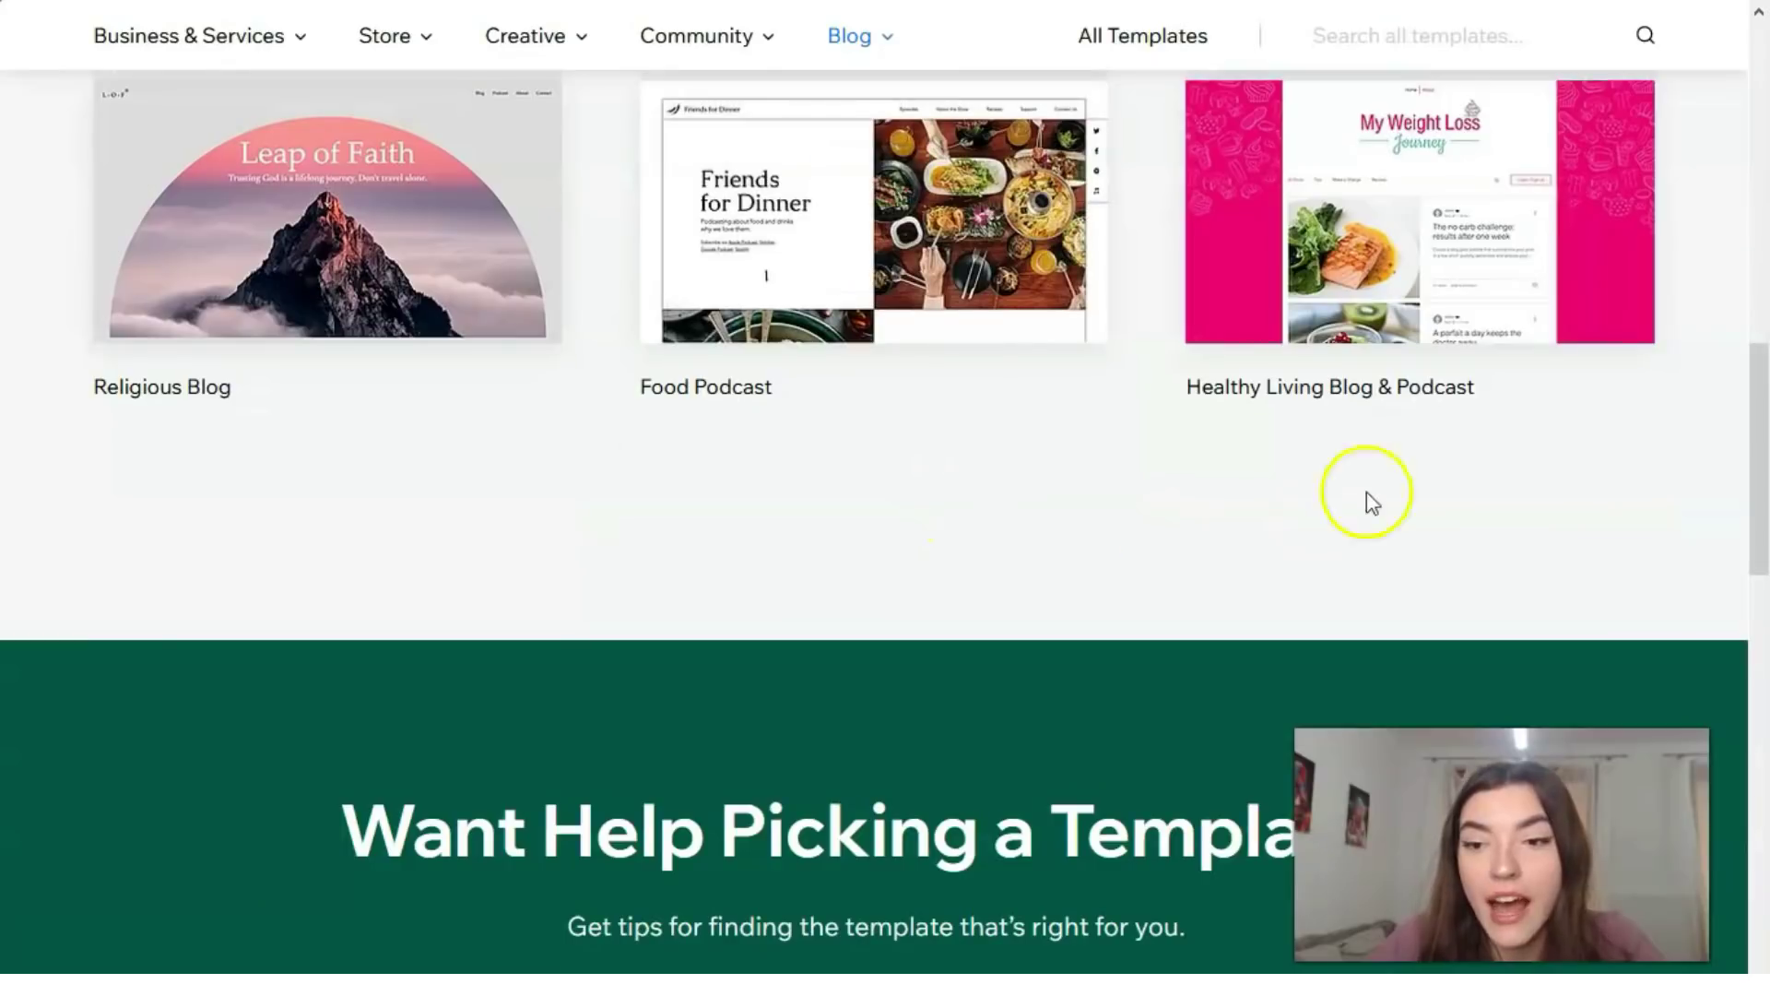
scroll(1501, 458, "up", 3)
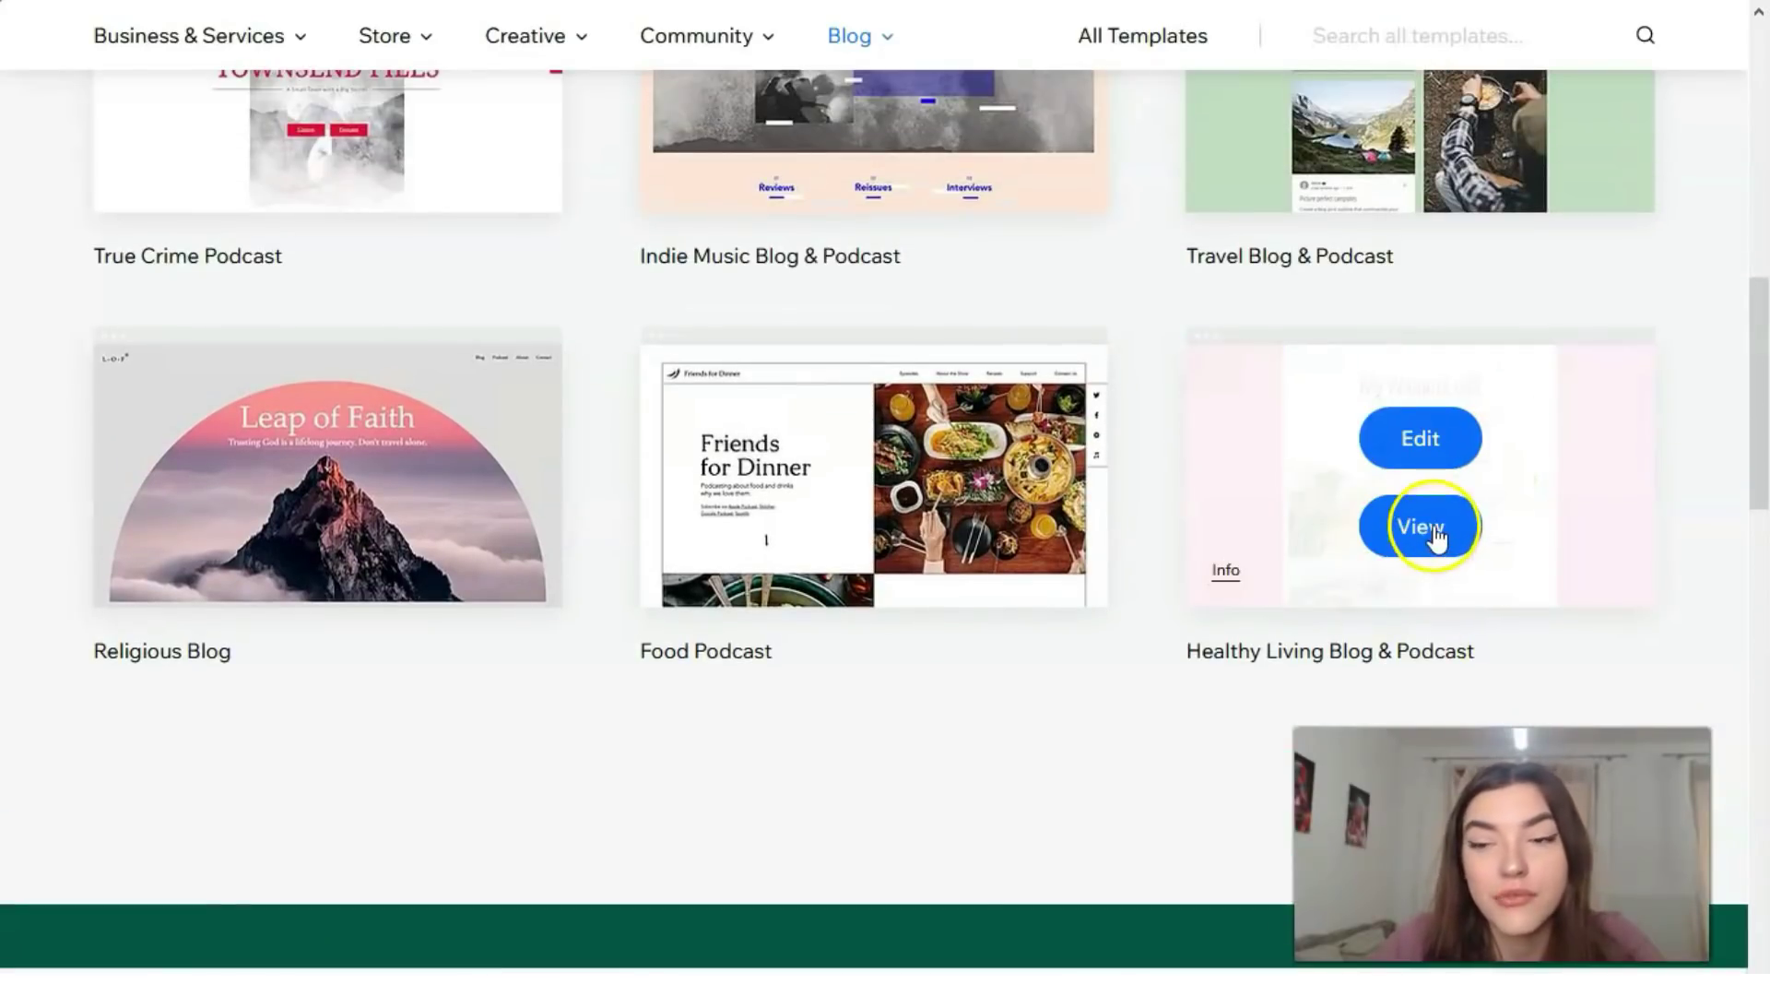
left_click(1430, 529)
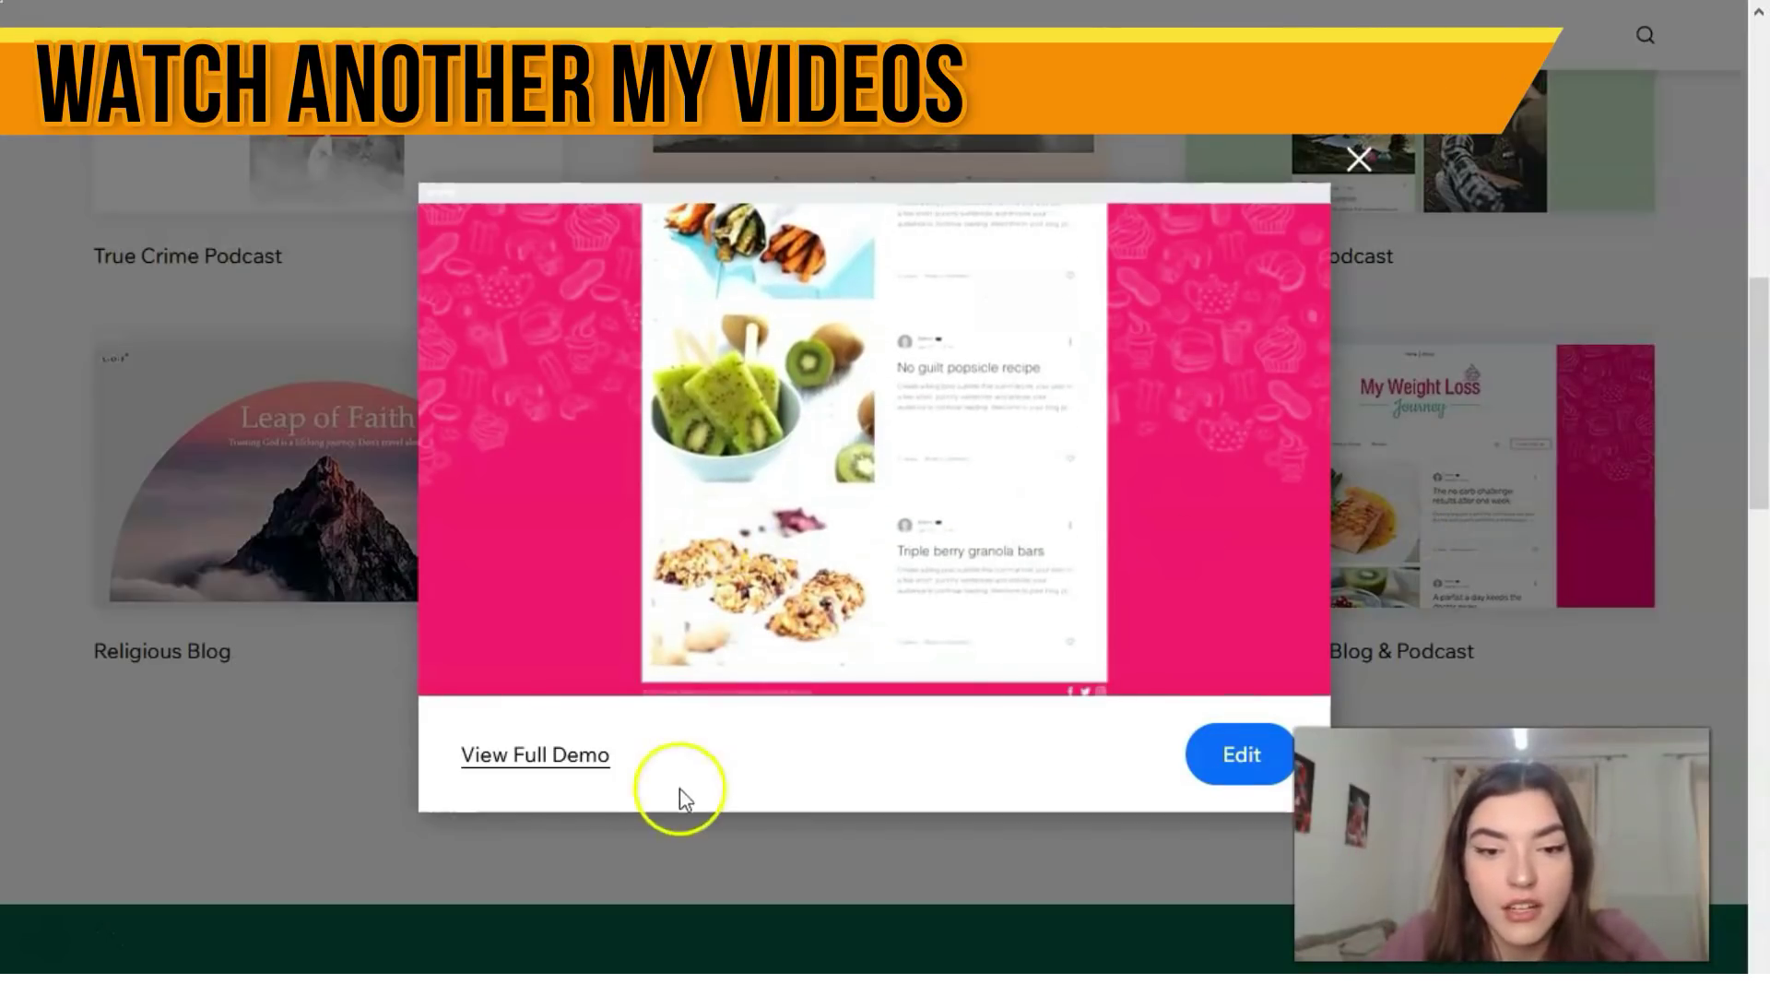
left_click(557, 762)
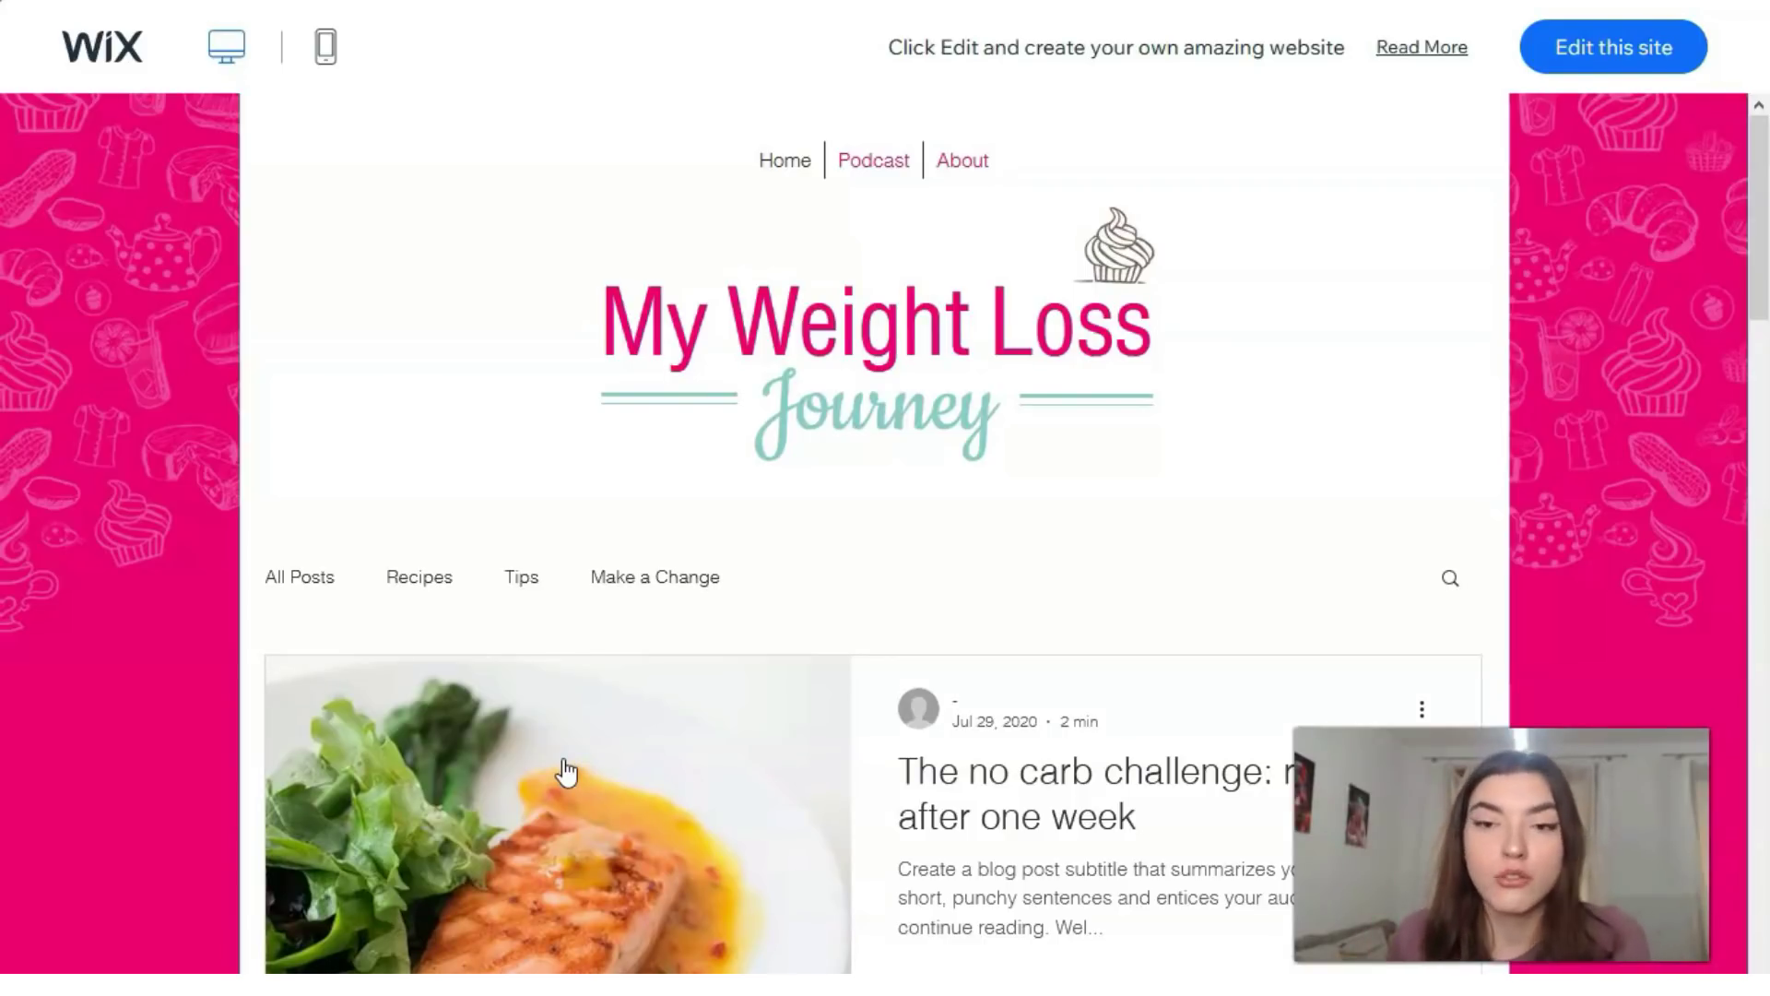
Step: Examine the My Weight Loss Journey demo's home page, from the header through the blog posts to the footer
scroll(565, 771, "down", 7)
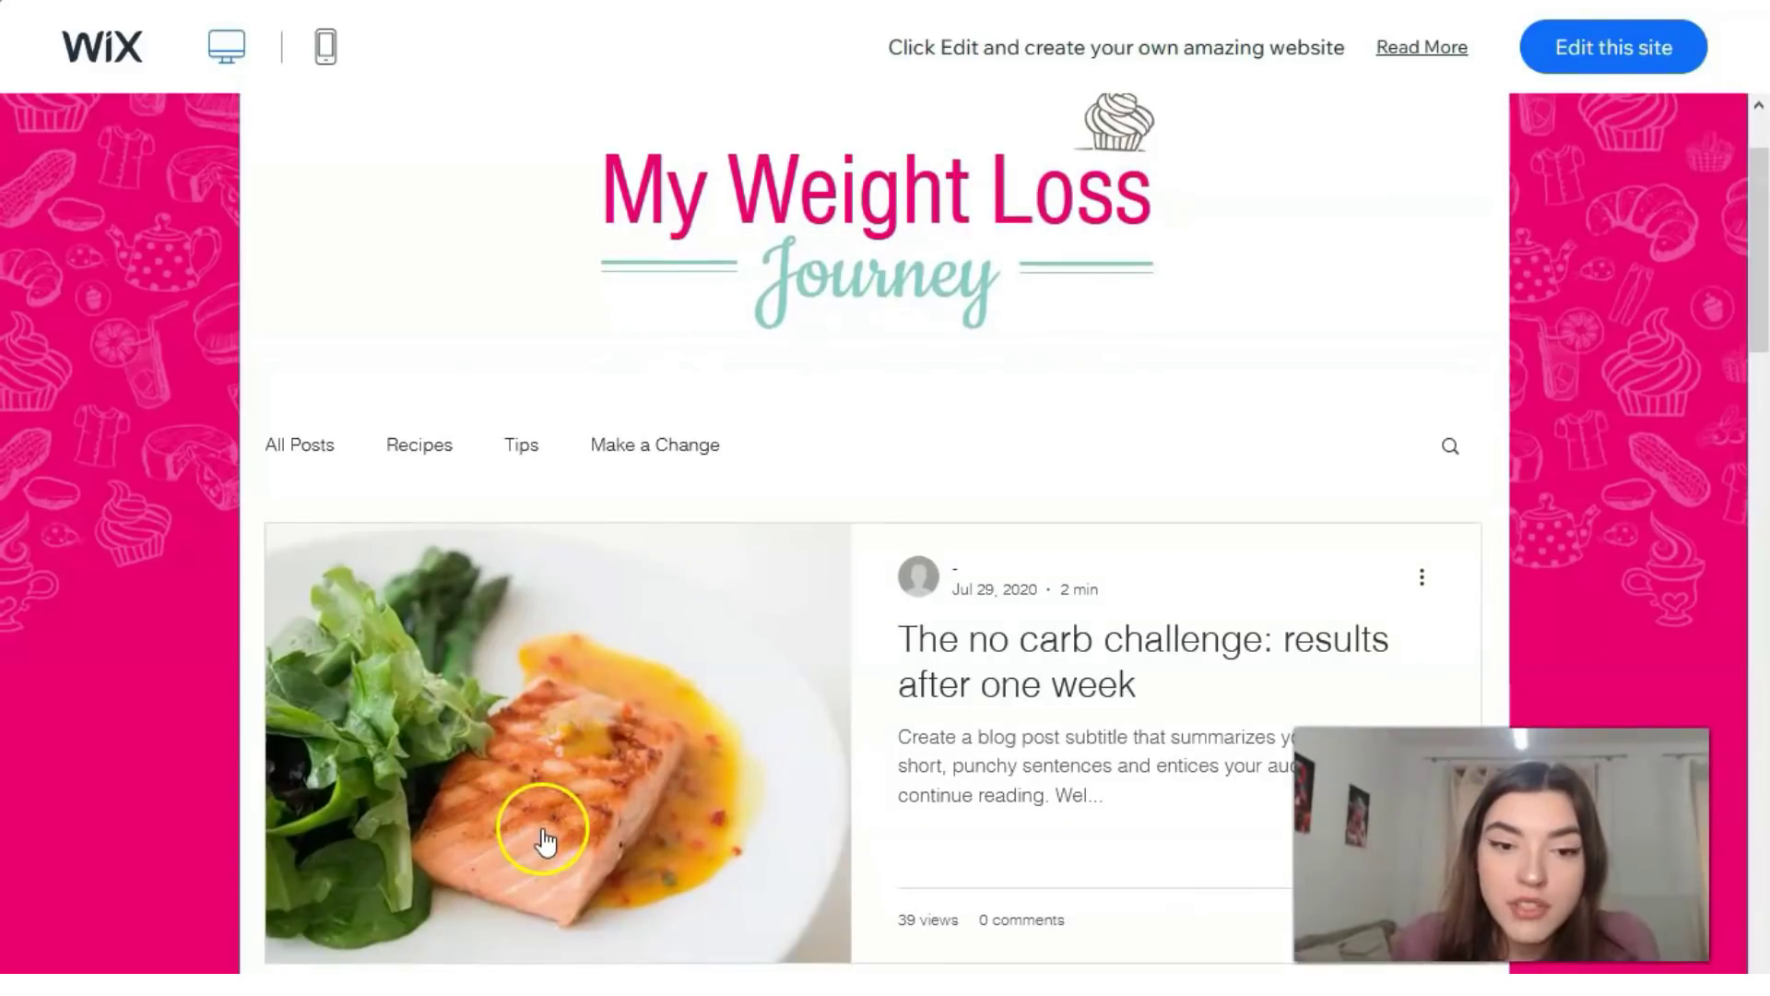
scroll(586, 852, "down", 2)
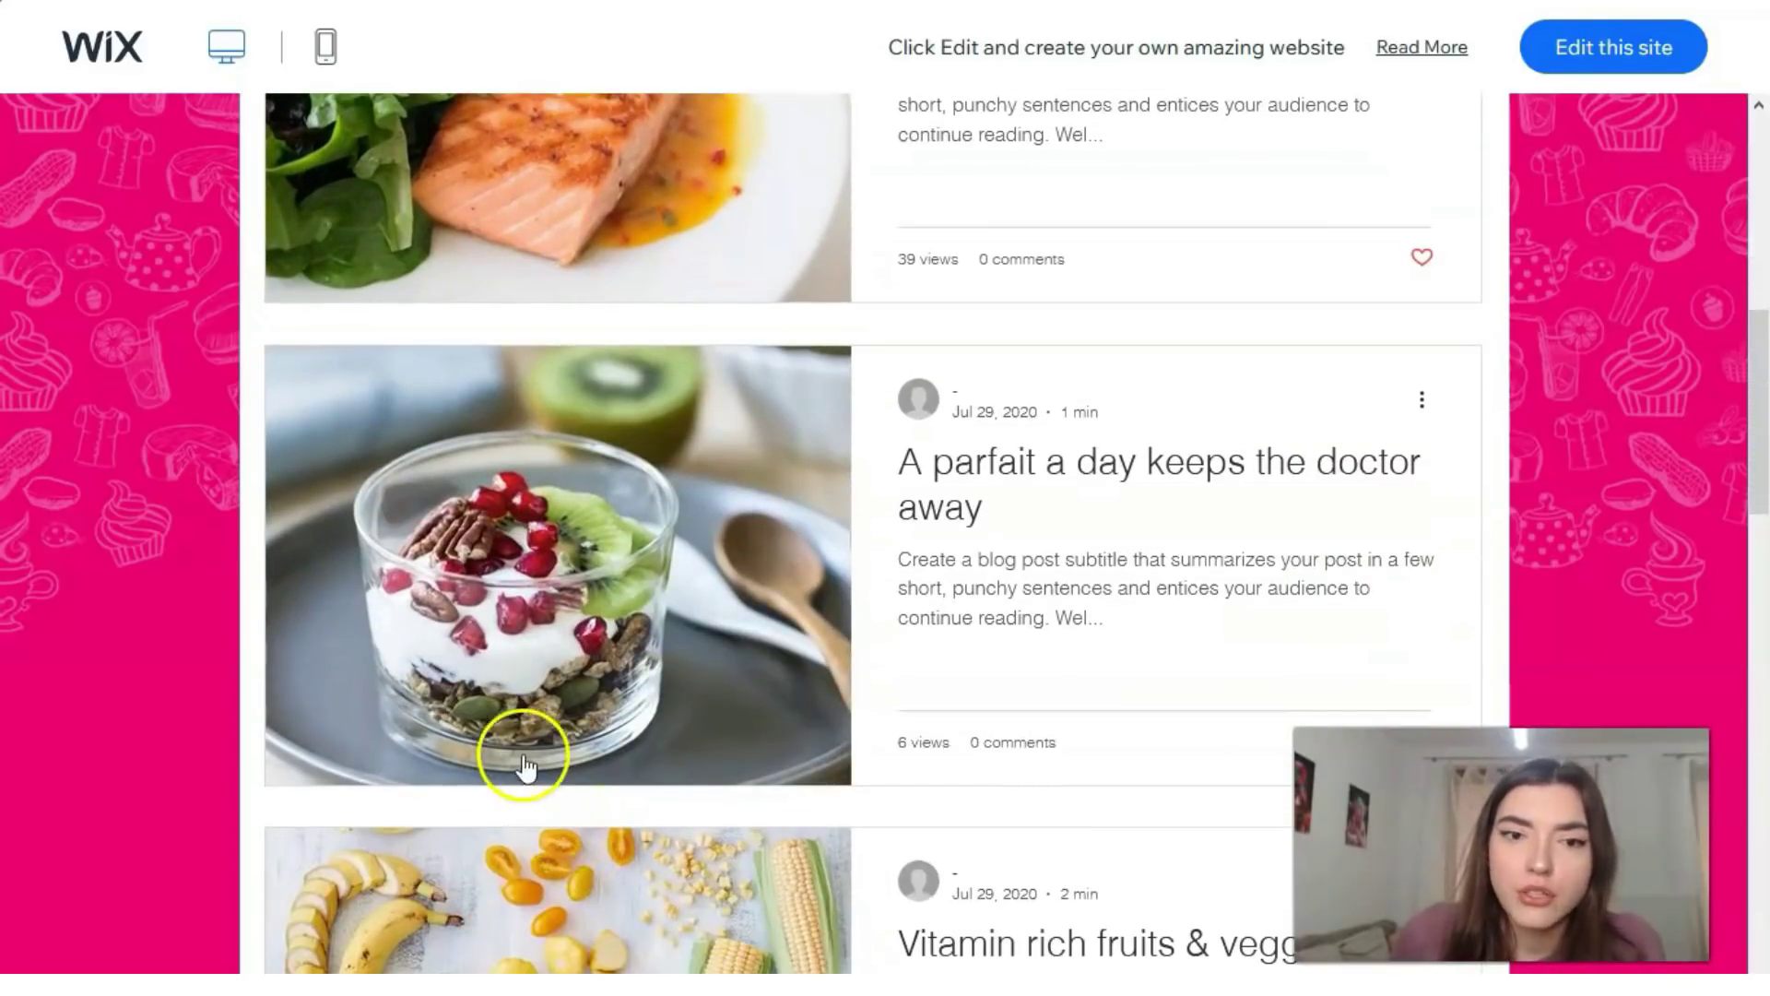
scroll(516, 516, "down", 16)
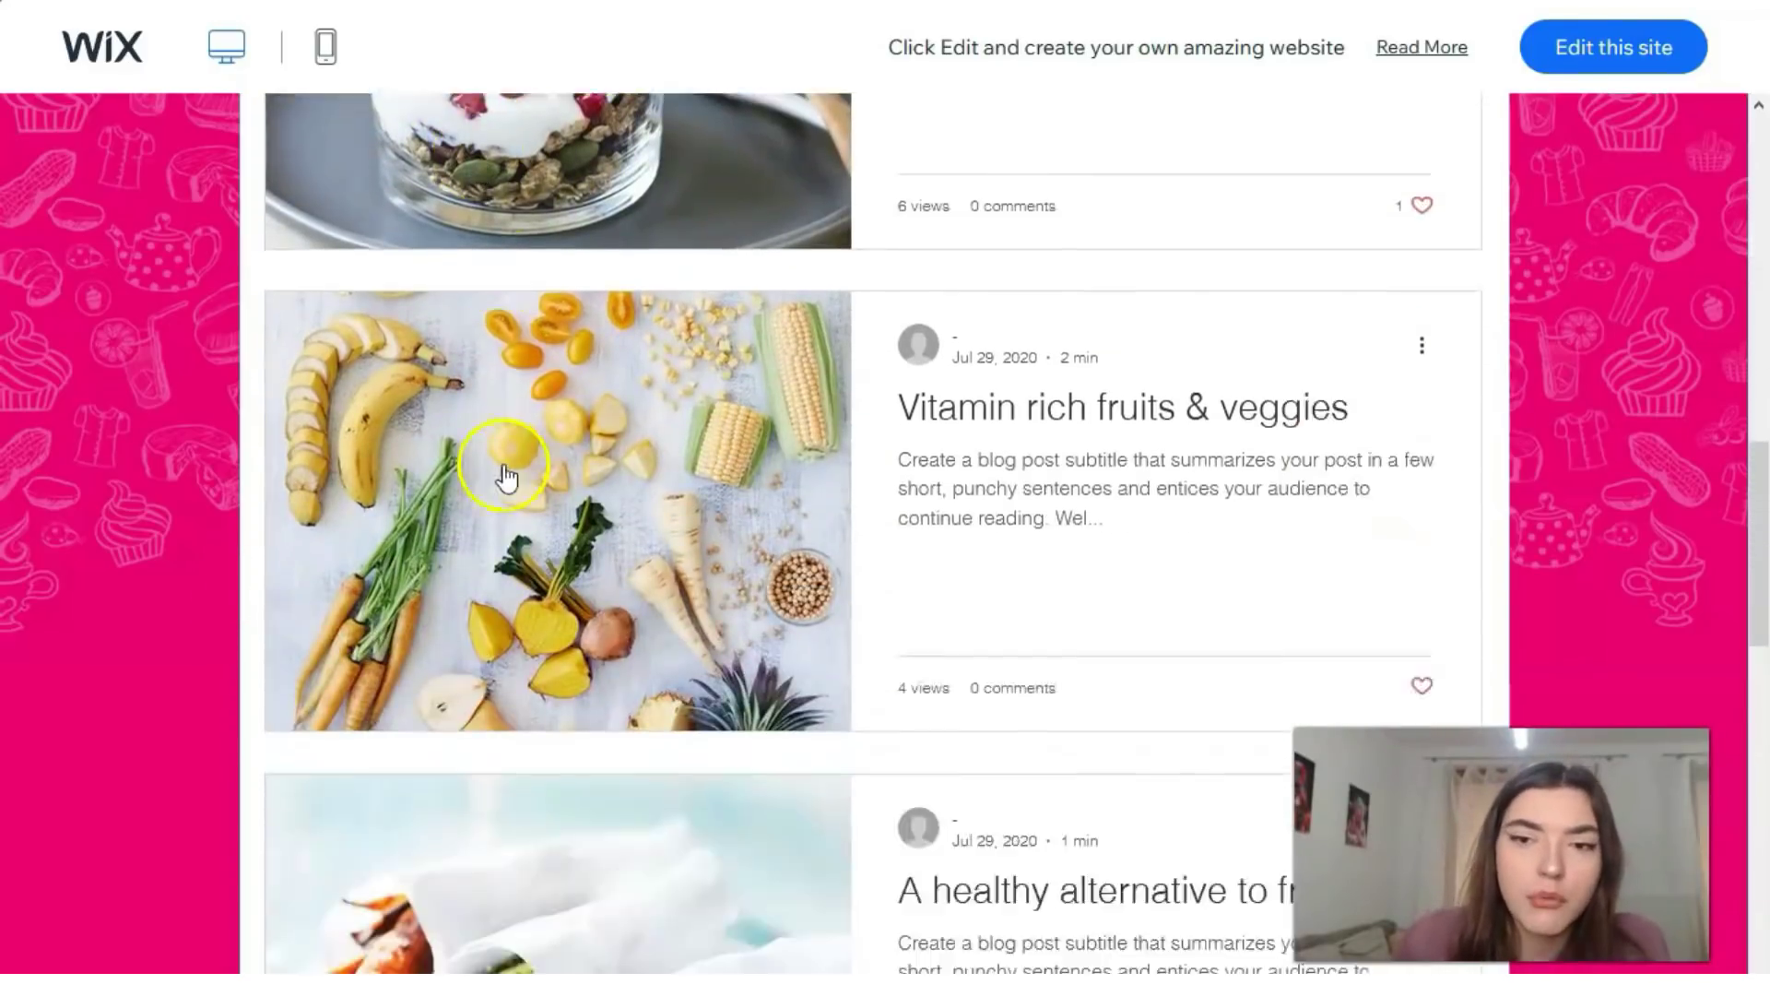
scroll(525, 533, "down", 5)
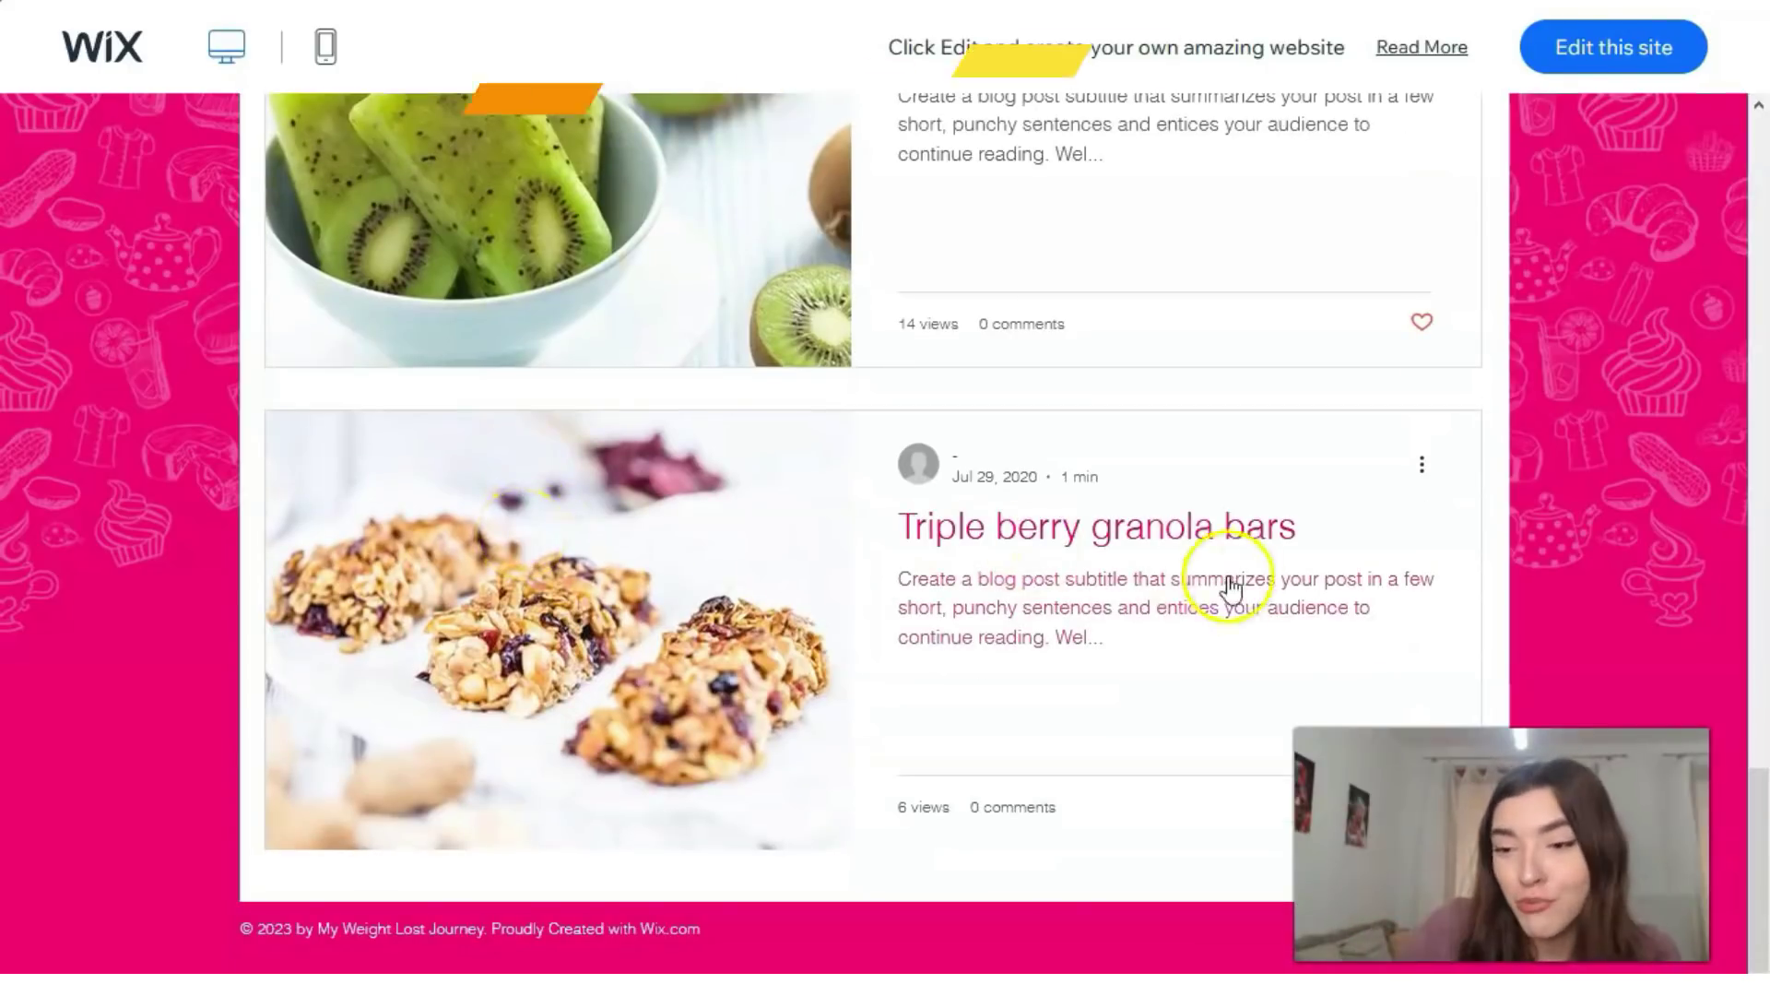
scroll(1331, 632, "up", 12)
scroll(1337, 634, "up", 17)
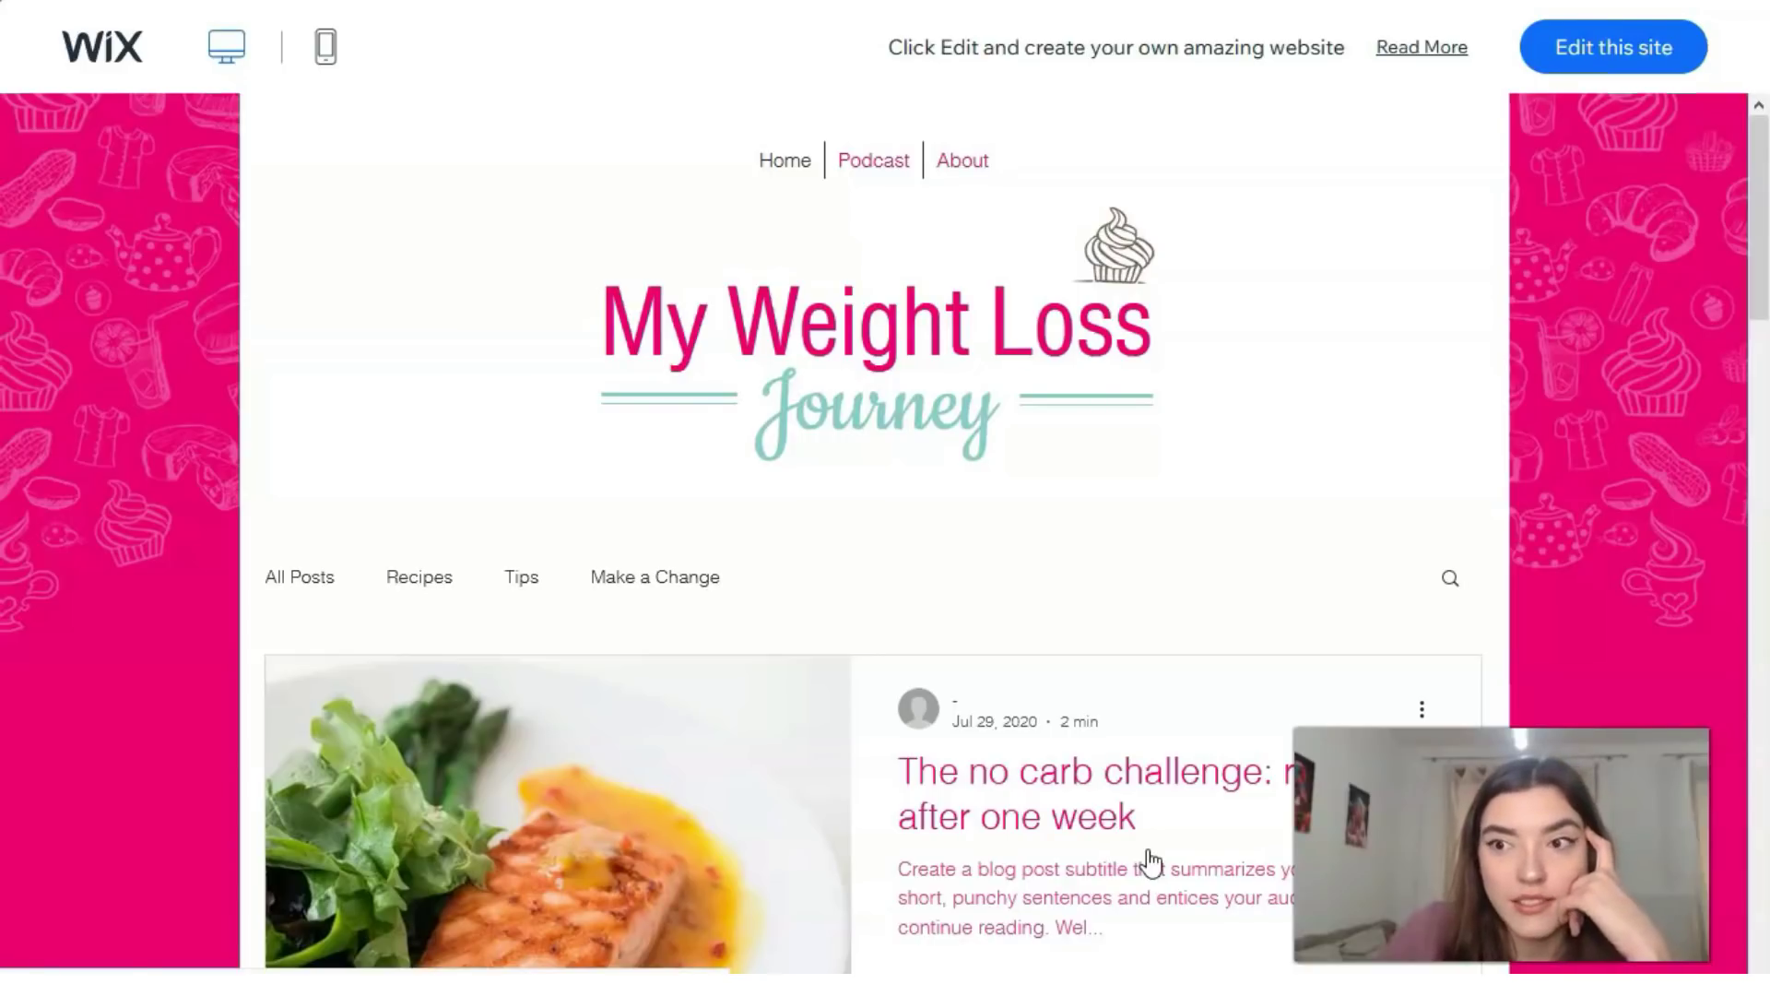
Step: Start editing a site based on the My Weight Loss Journey template and look over its home page in the editor
left_click(1604, 64)
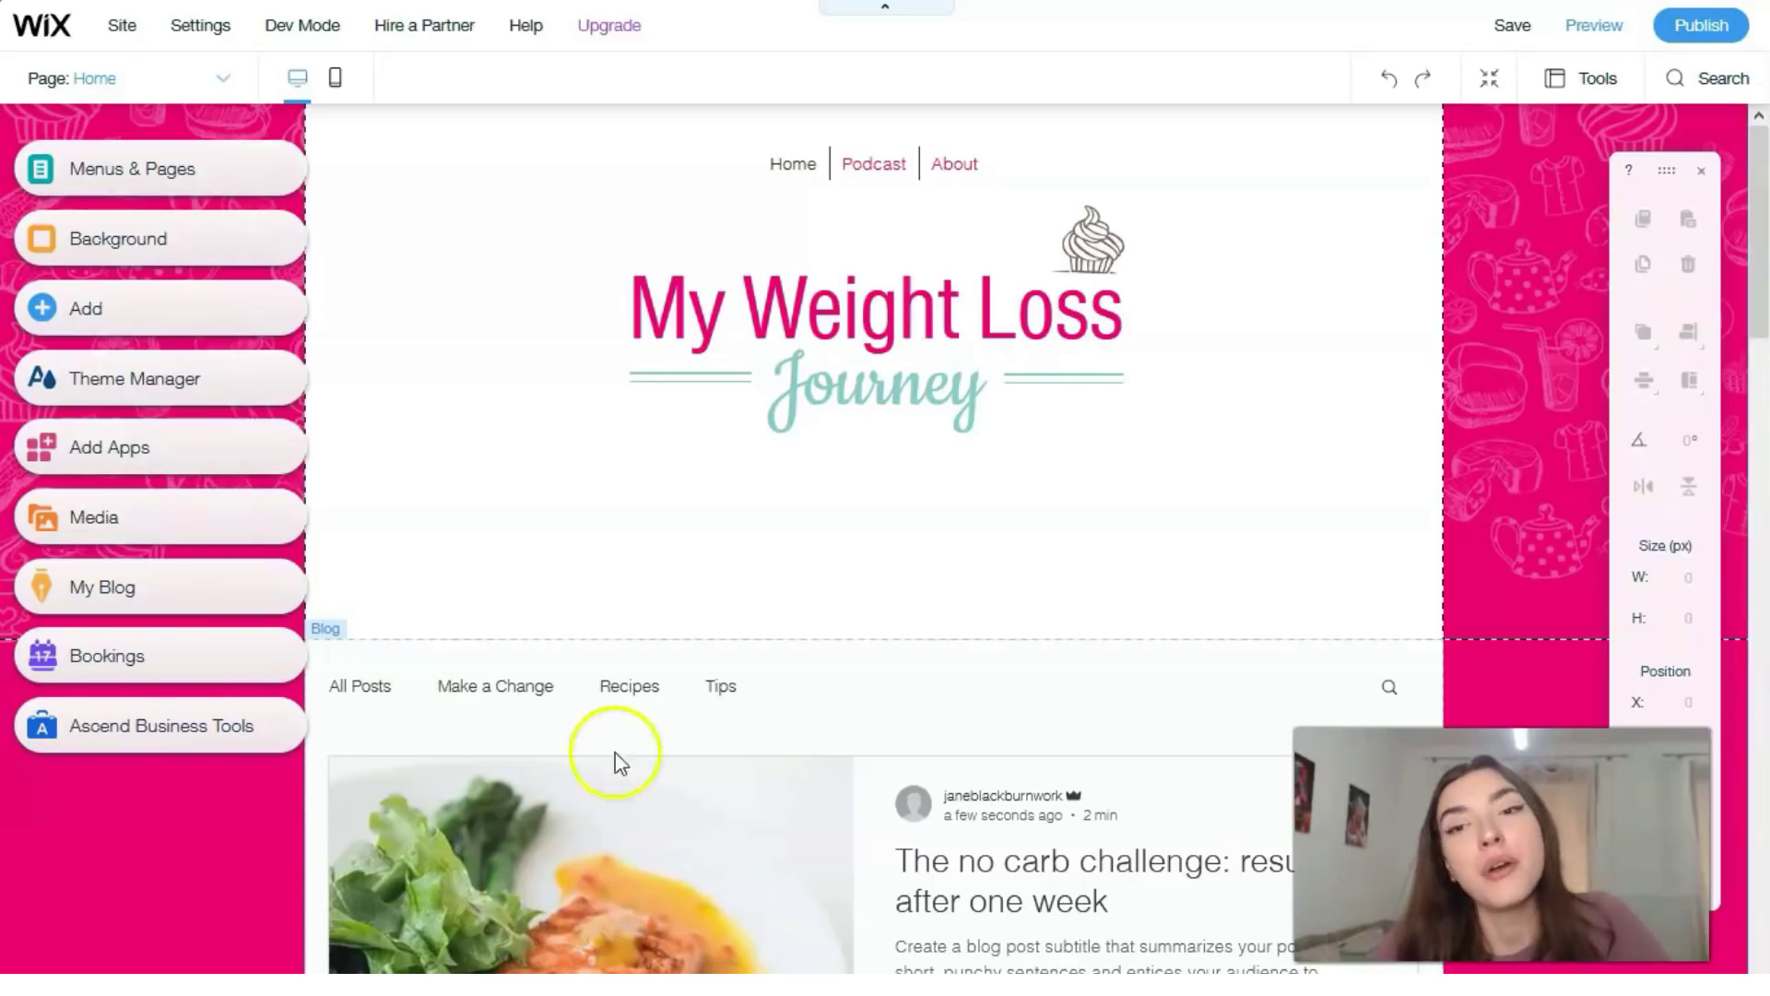
scroll(855, 530, "down", 5)
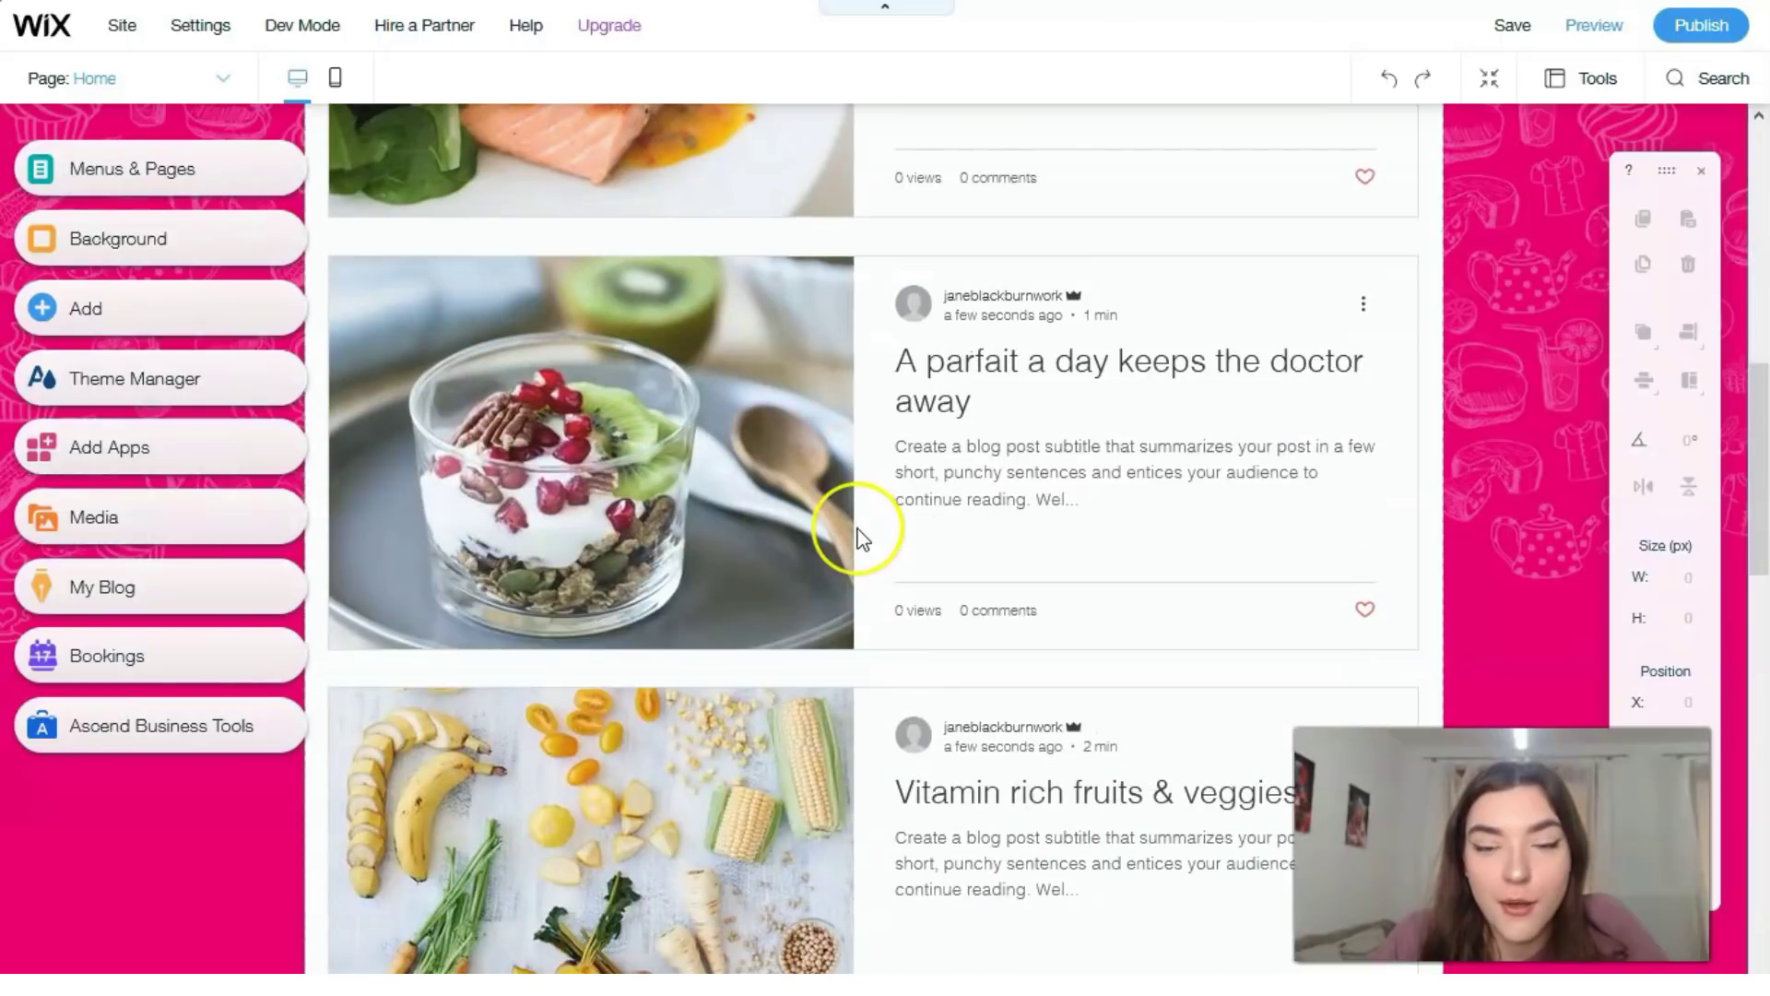
scroll(854, 530, "up", 10)
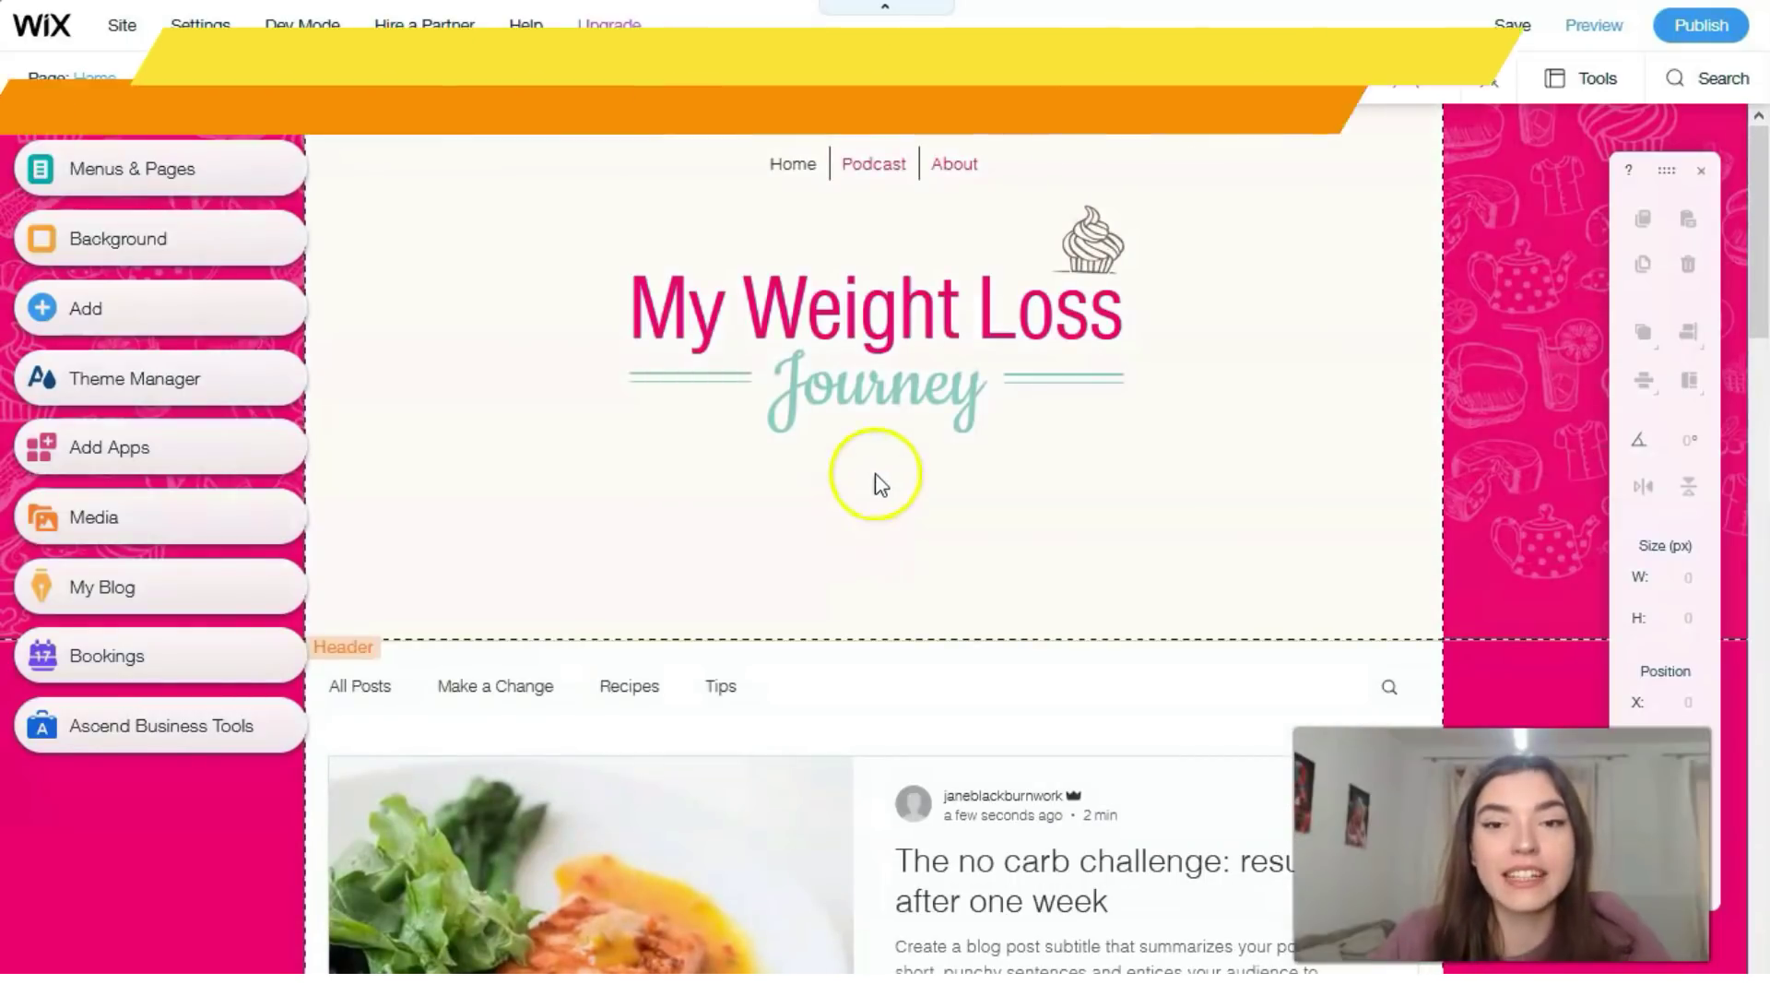
Step: Rename the Home page as "Main page" in the site menu and close the page list
left_click(859, 164)
left_click(857, 162)
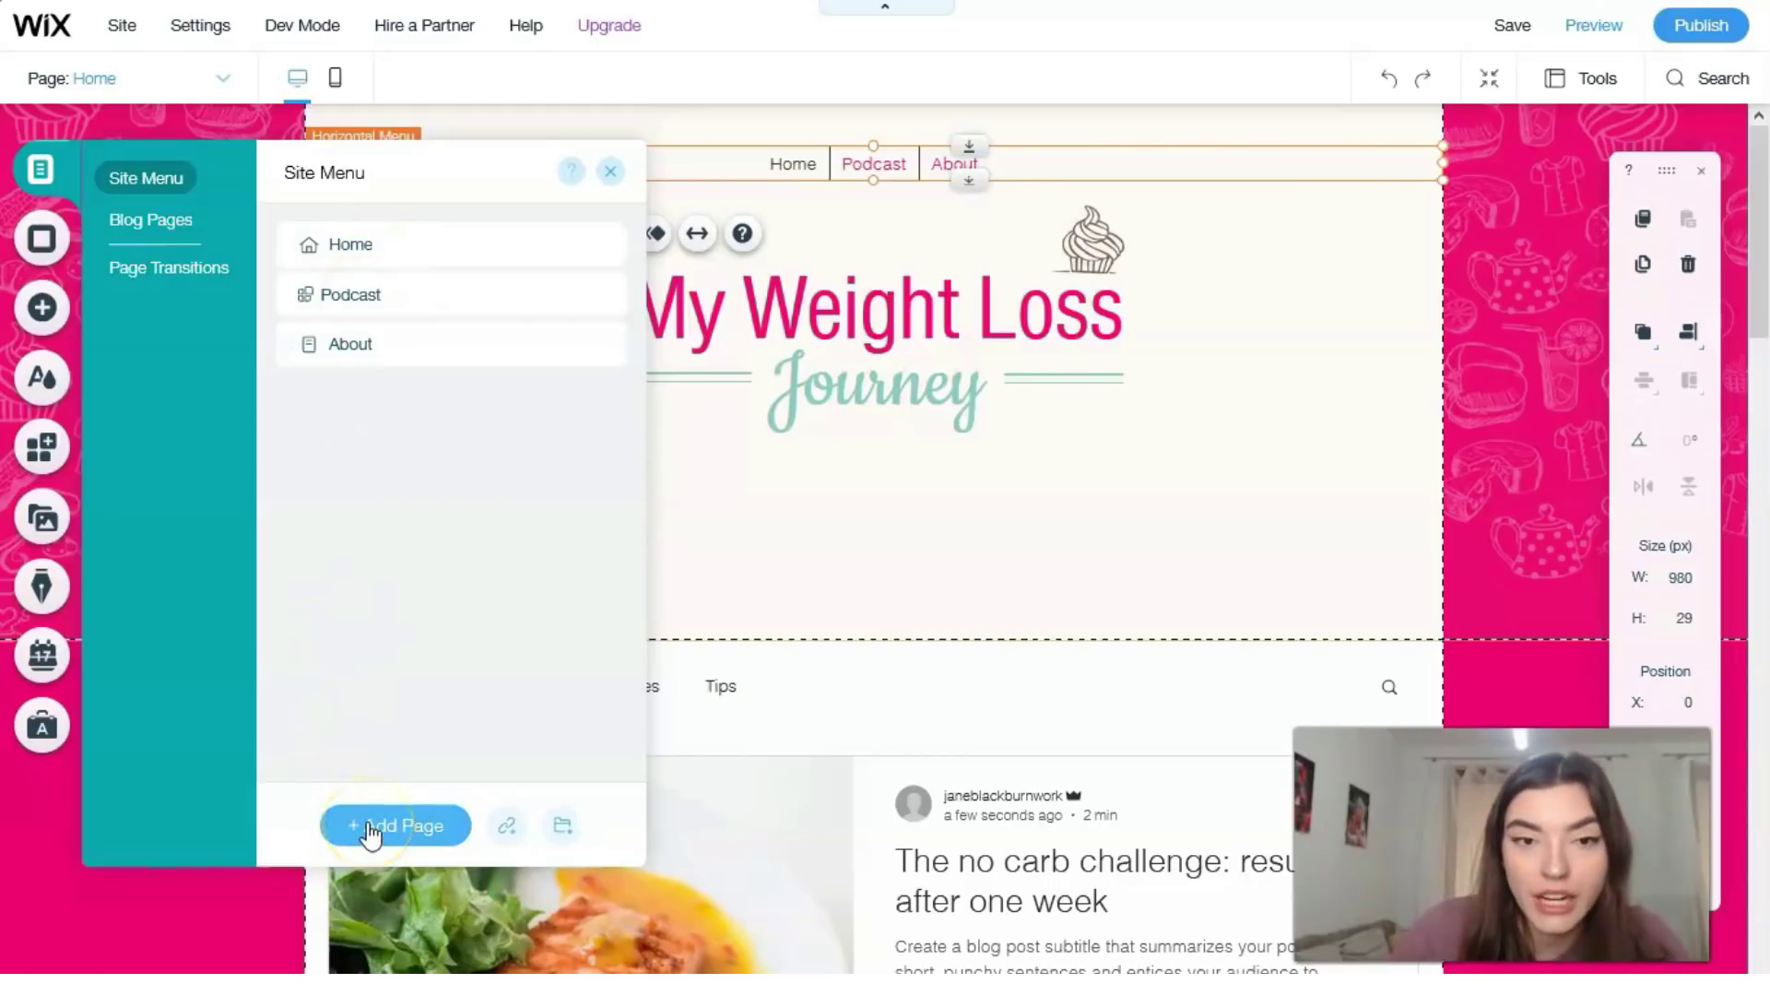
double_click(371, 245)
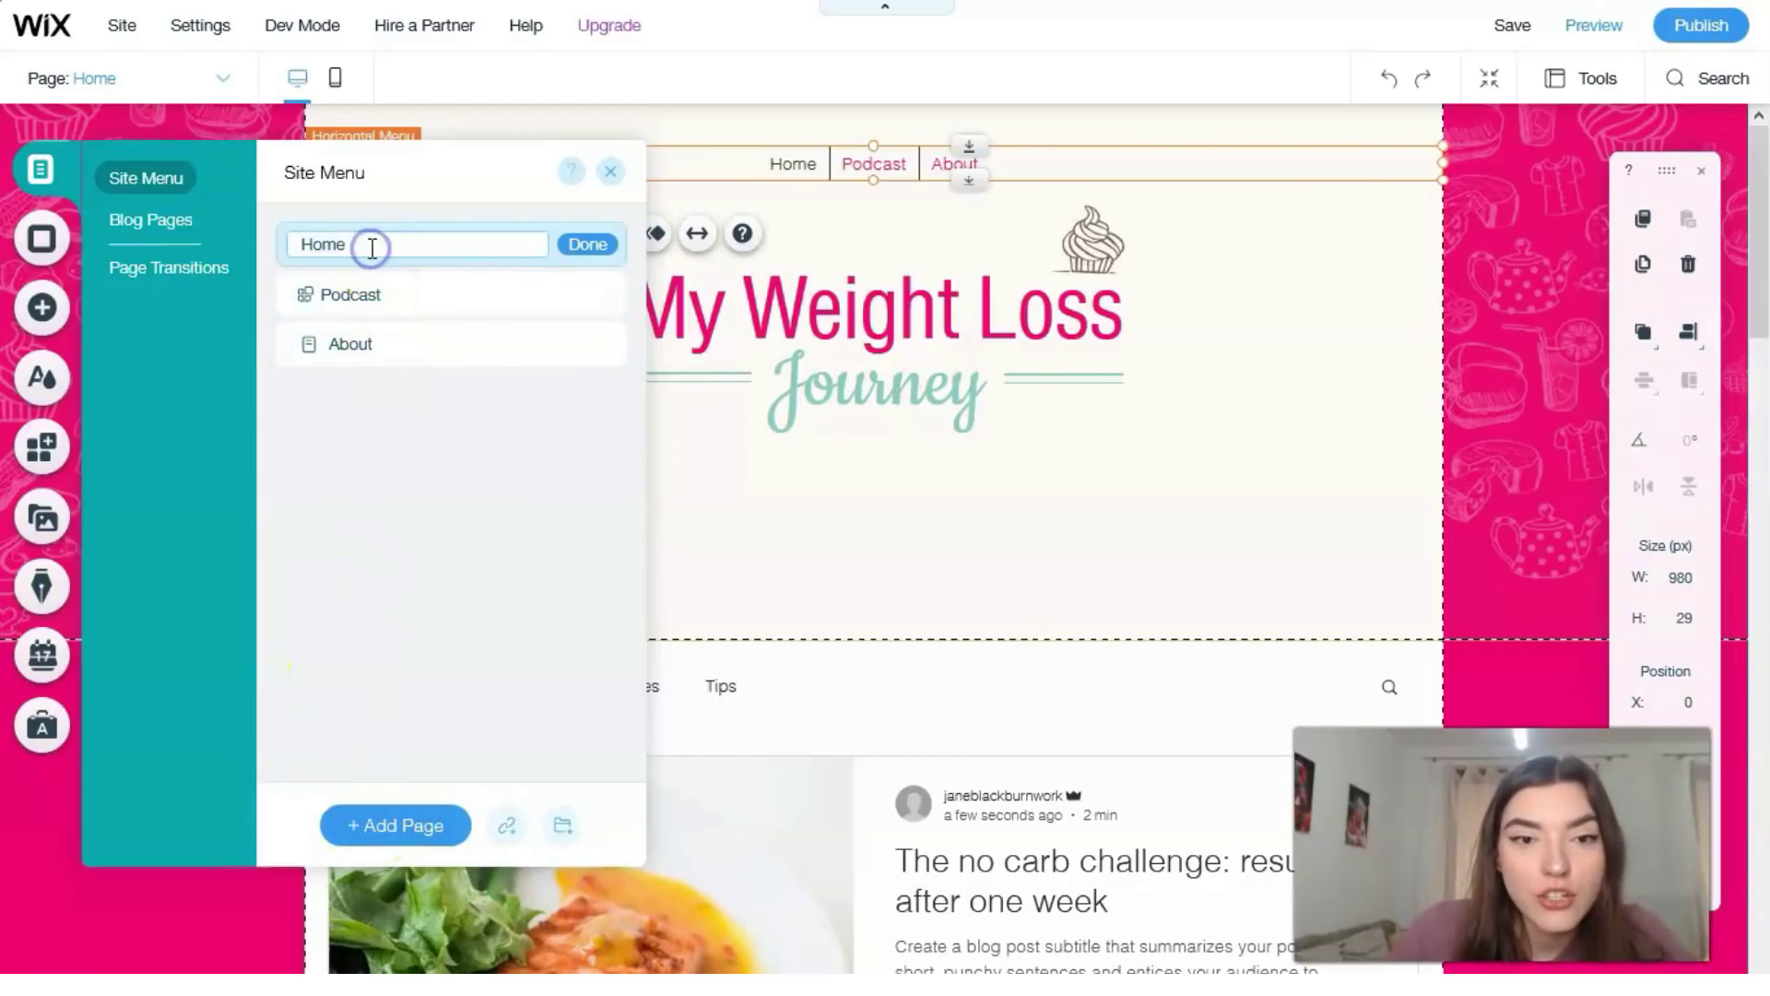
key("BackSpace")
key("BackSpace")
key("BackSpace")
key("BackSpace")
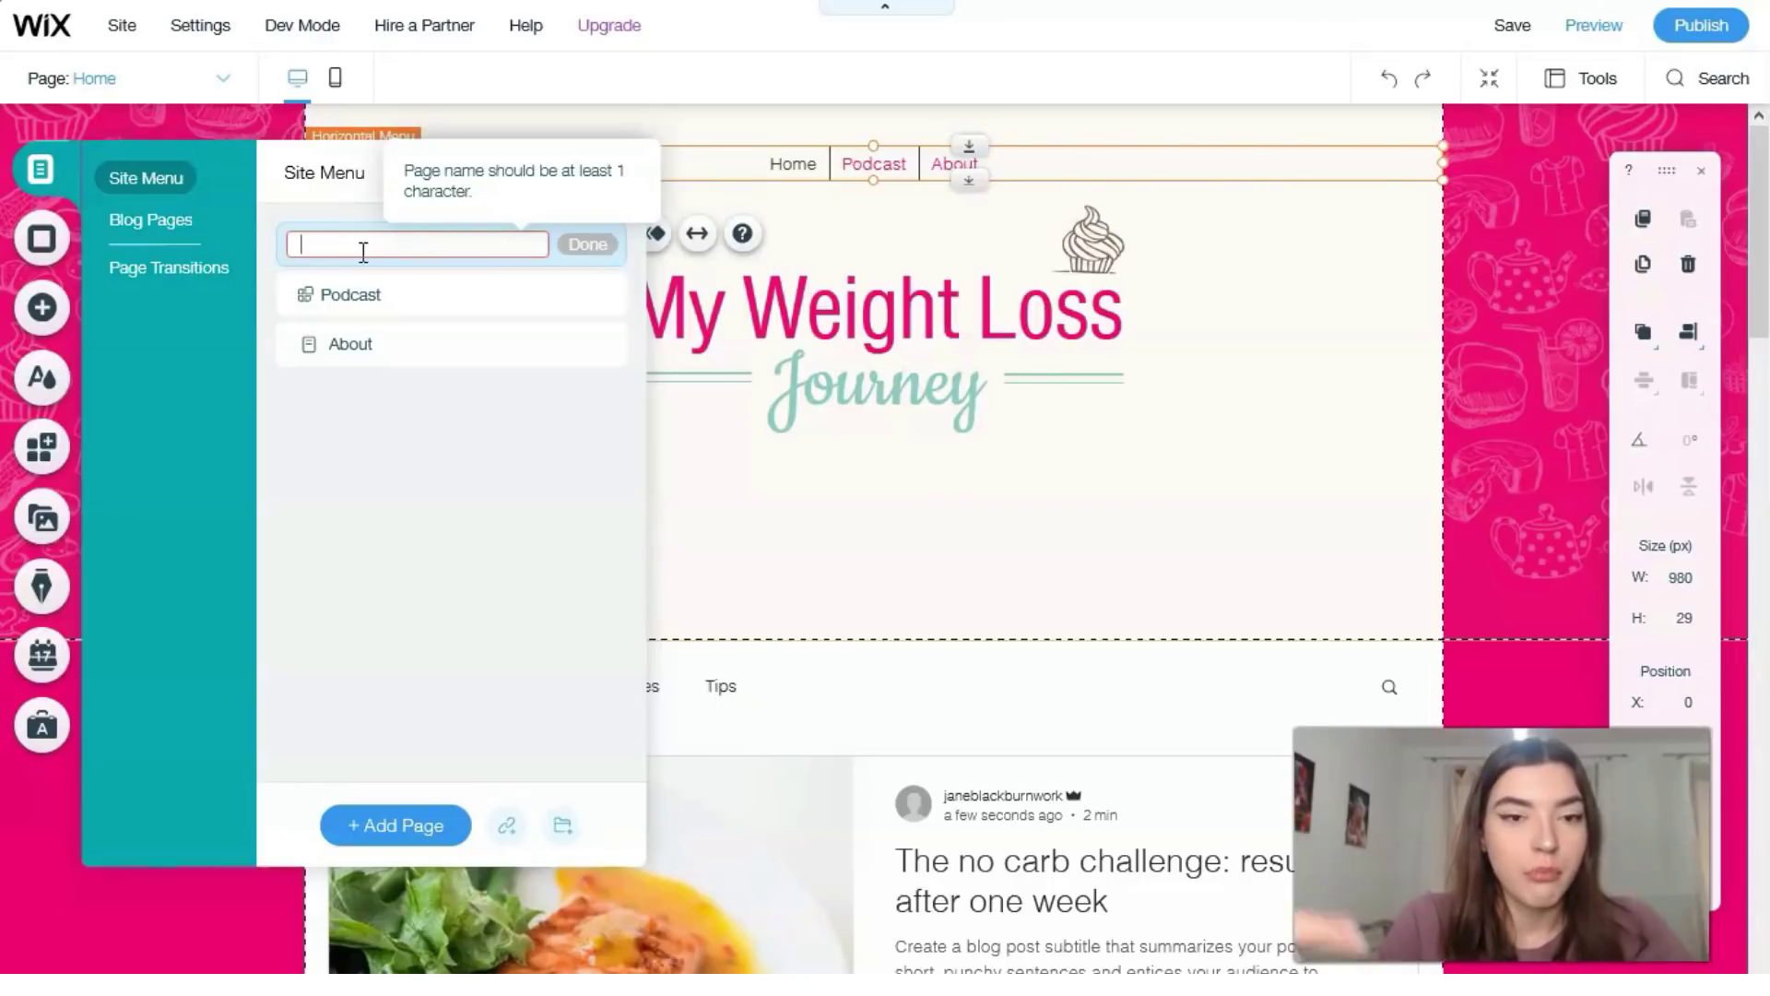
type("ьф")
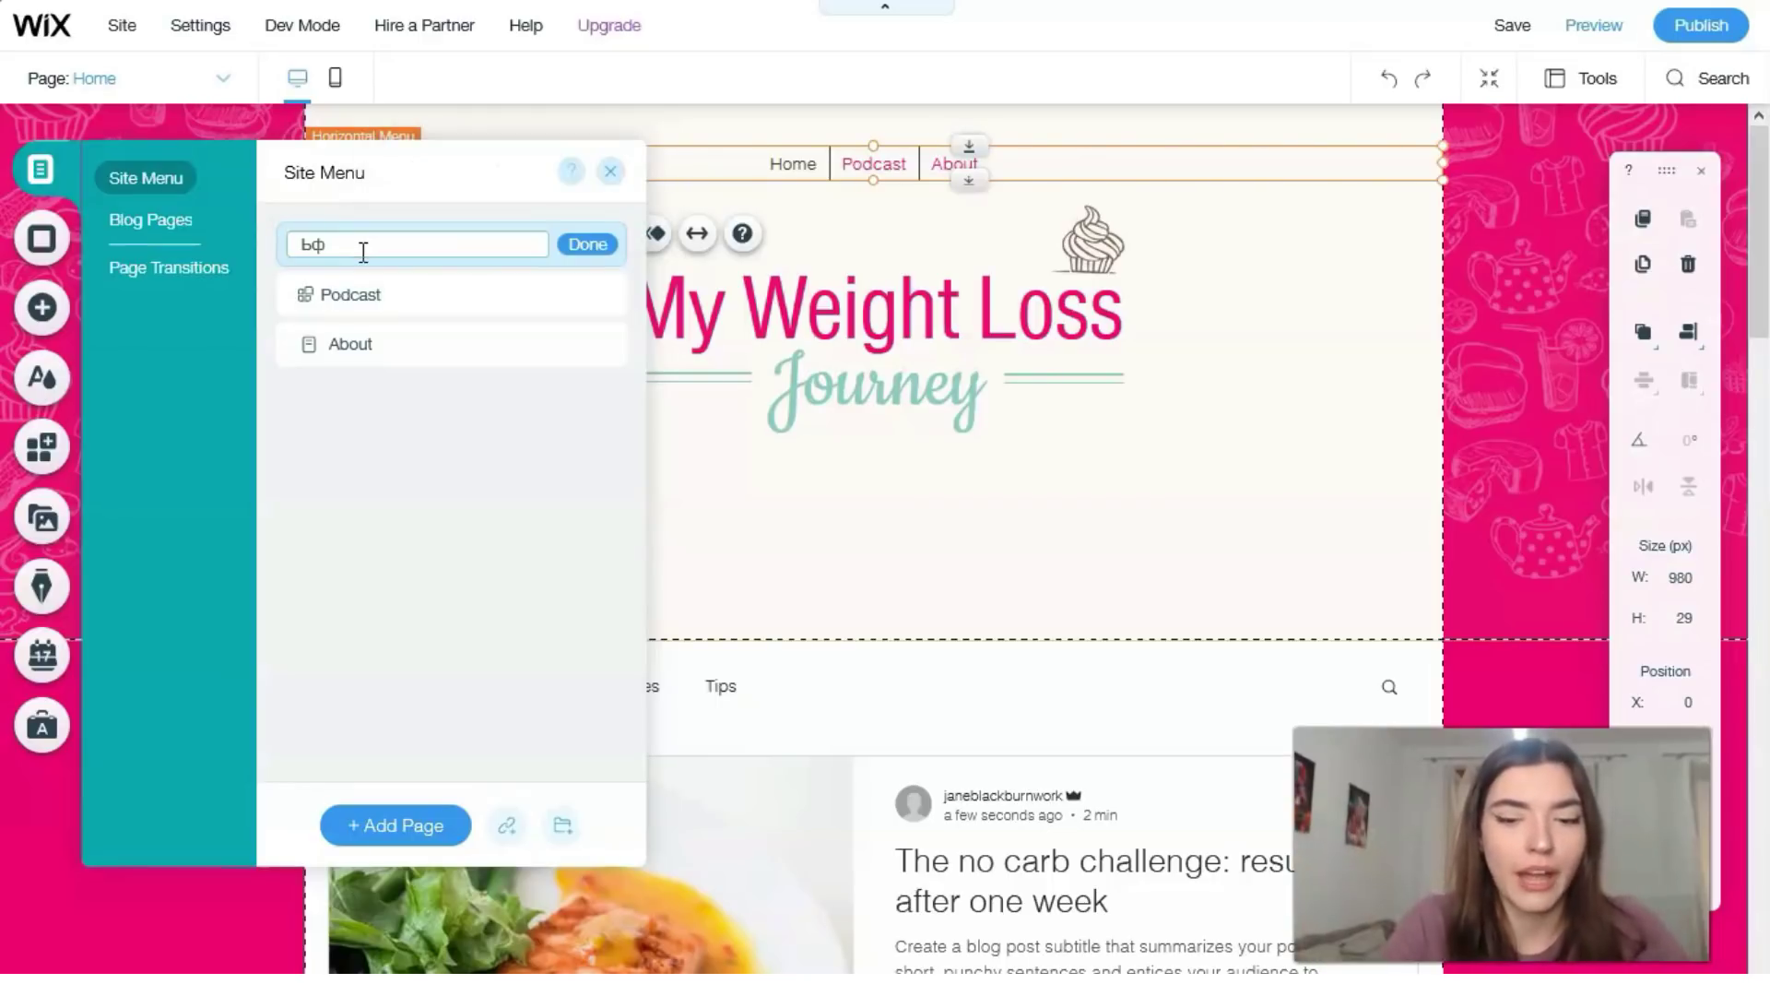
key("BackSpace")
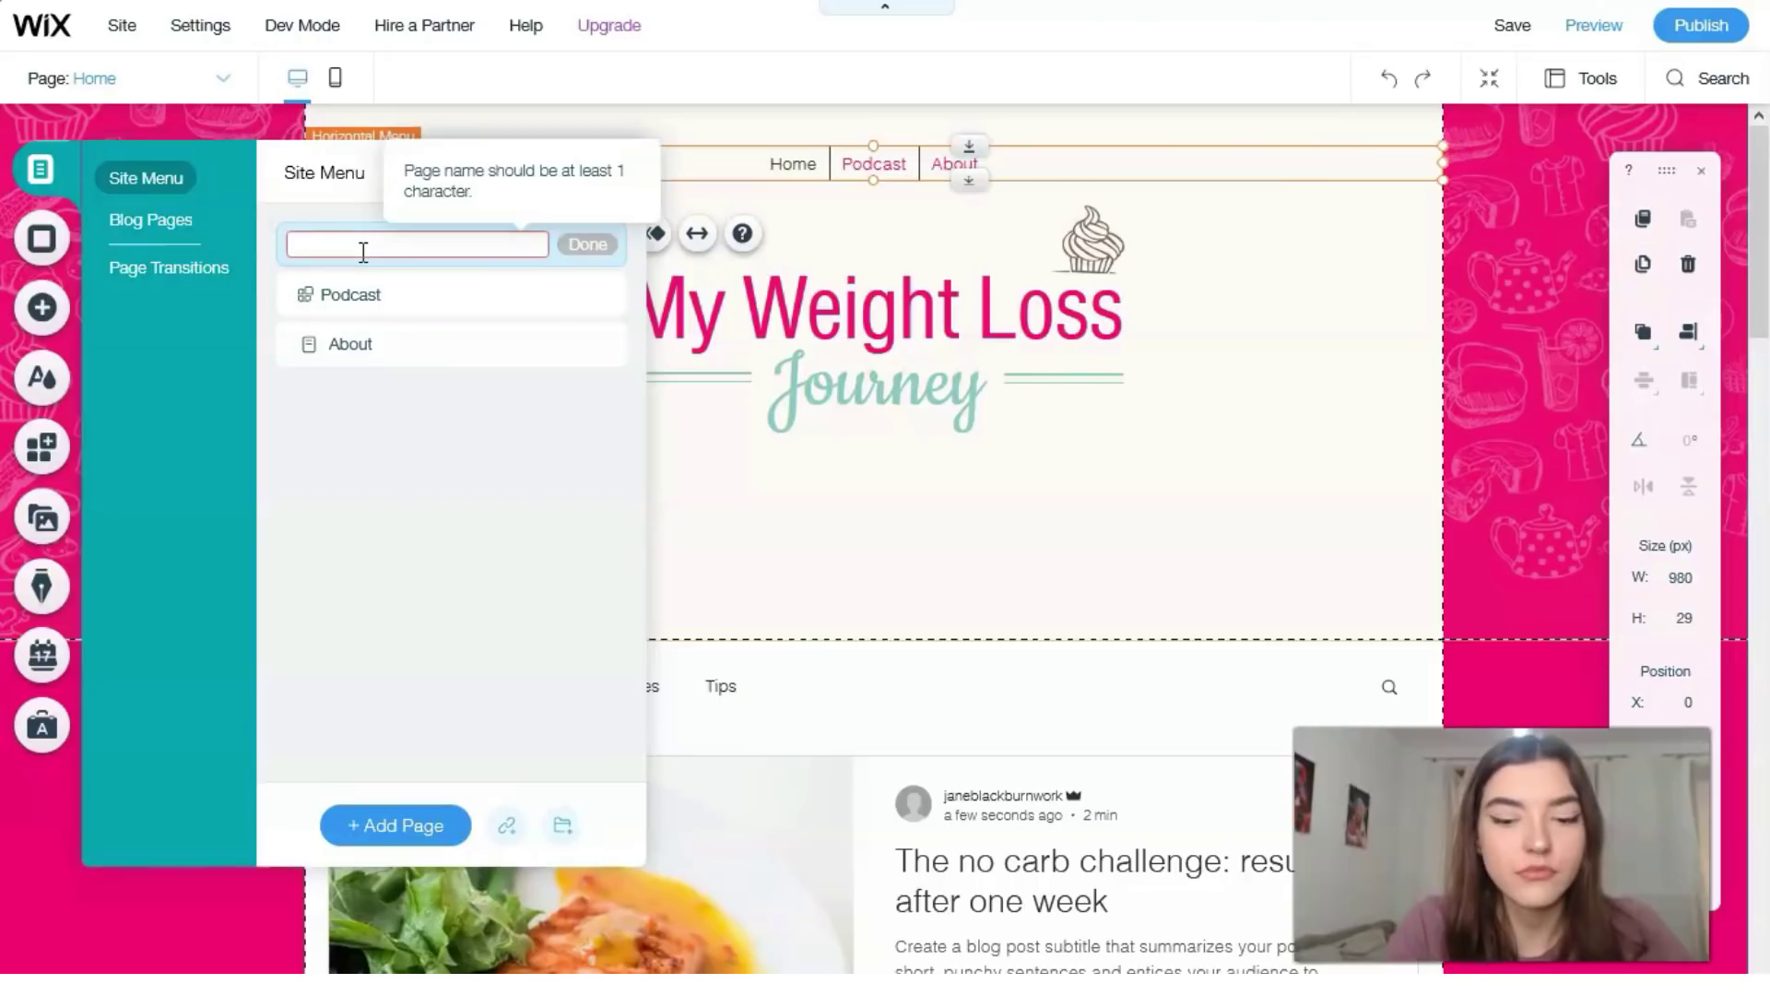
type("Main page")
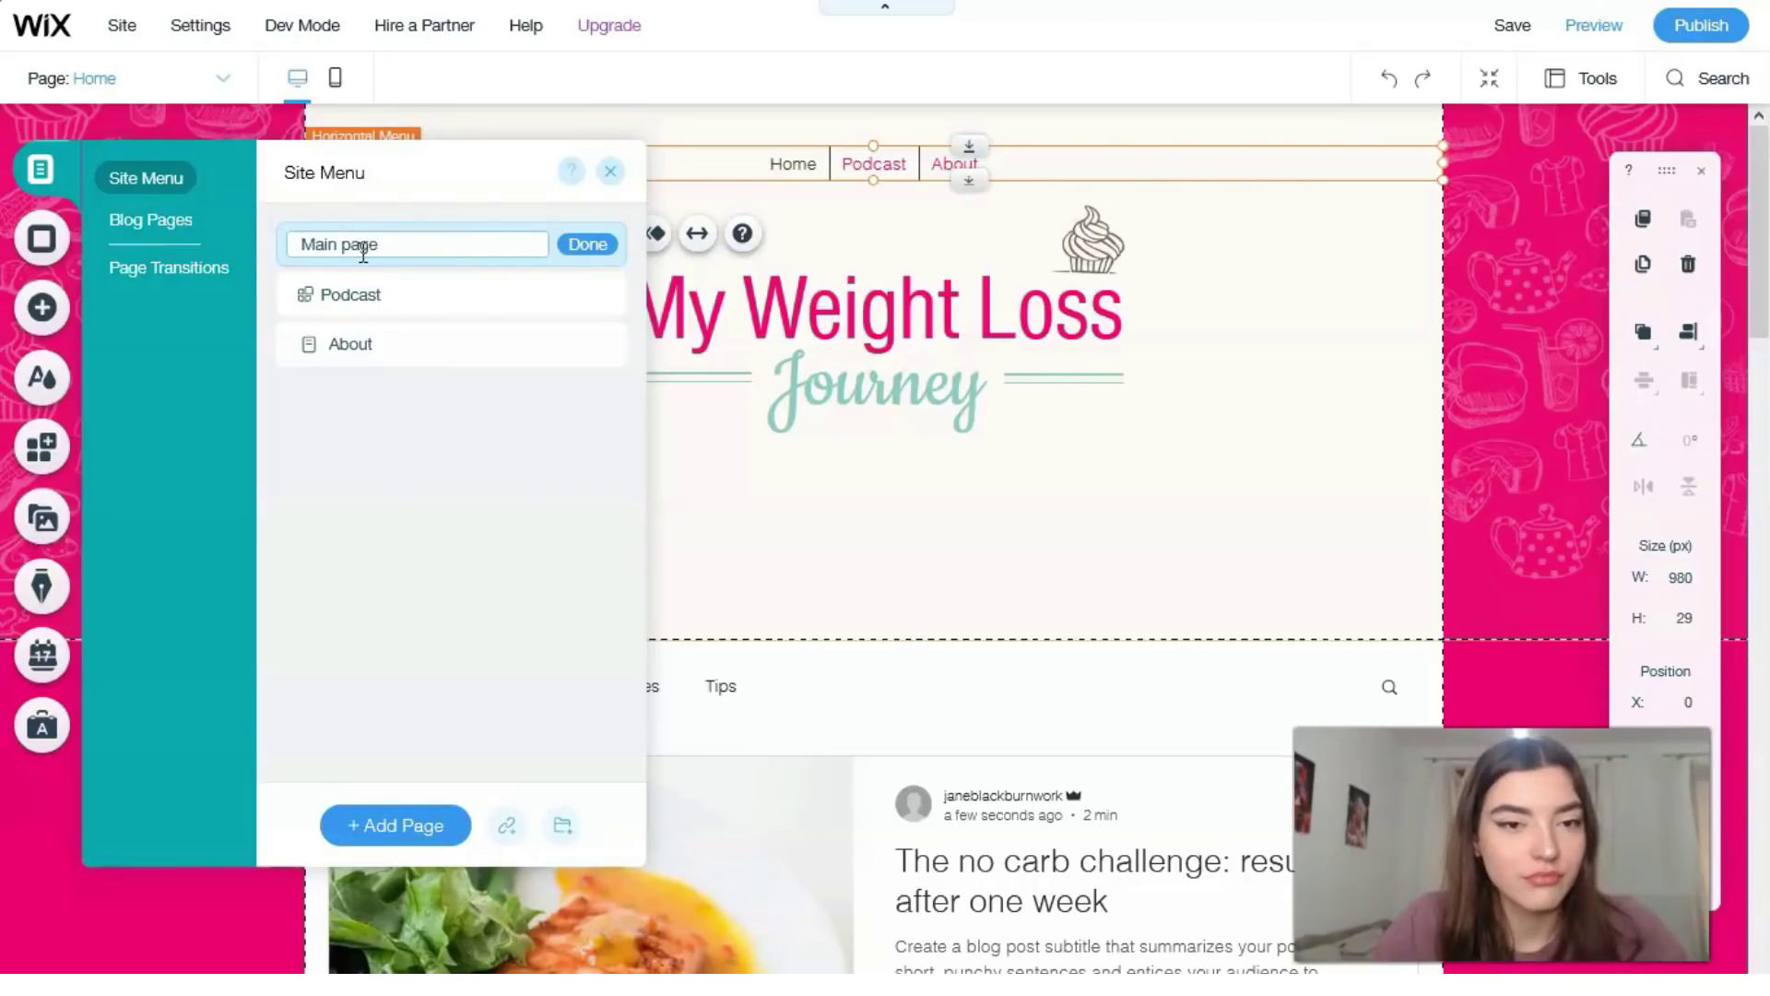
left_click(579, 244)
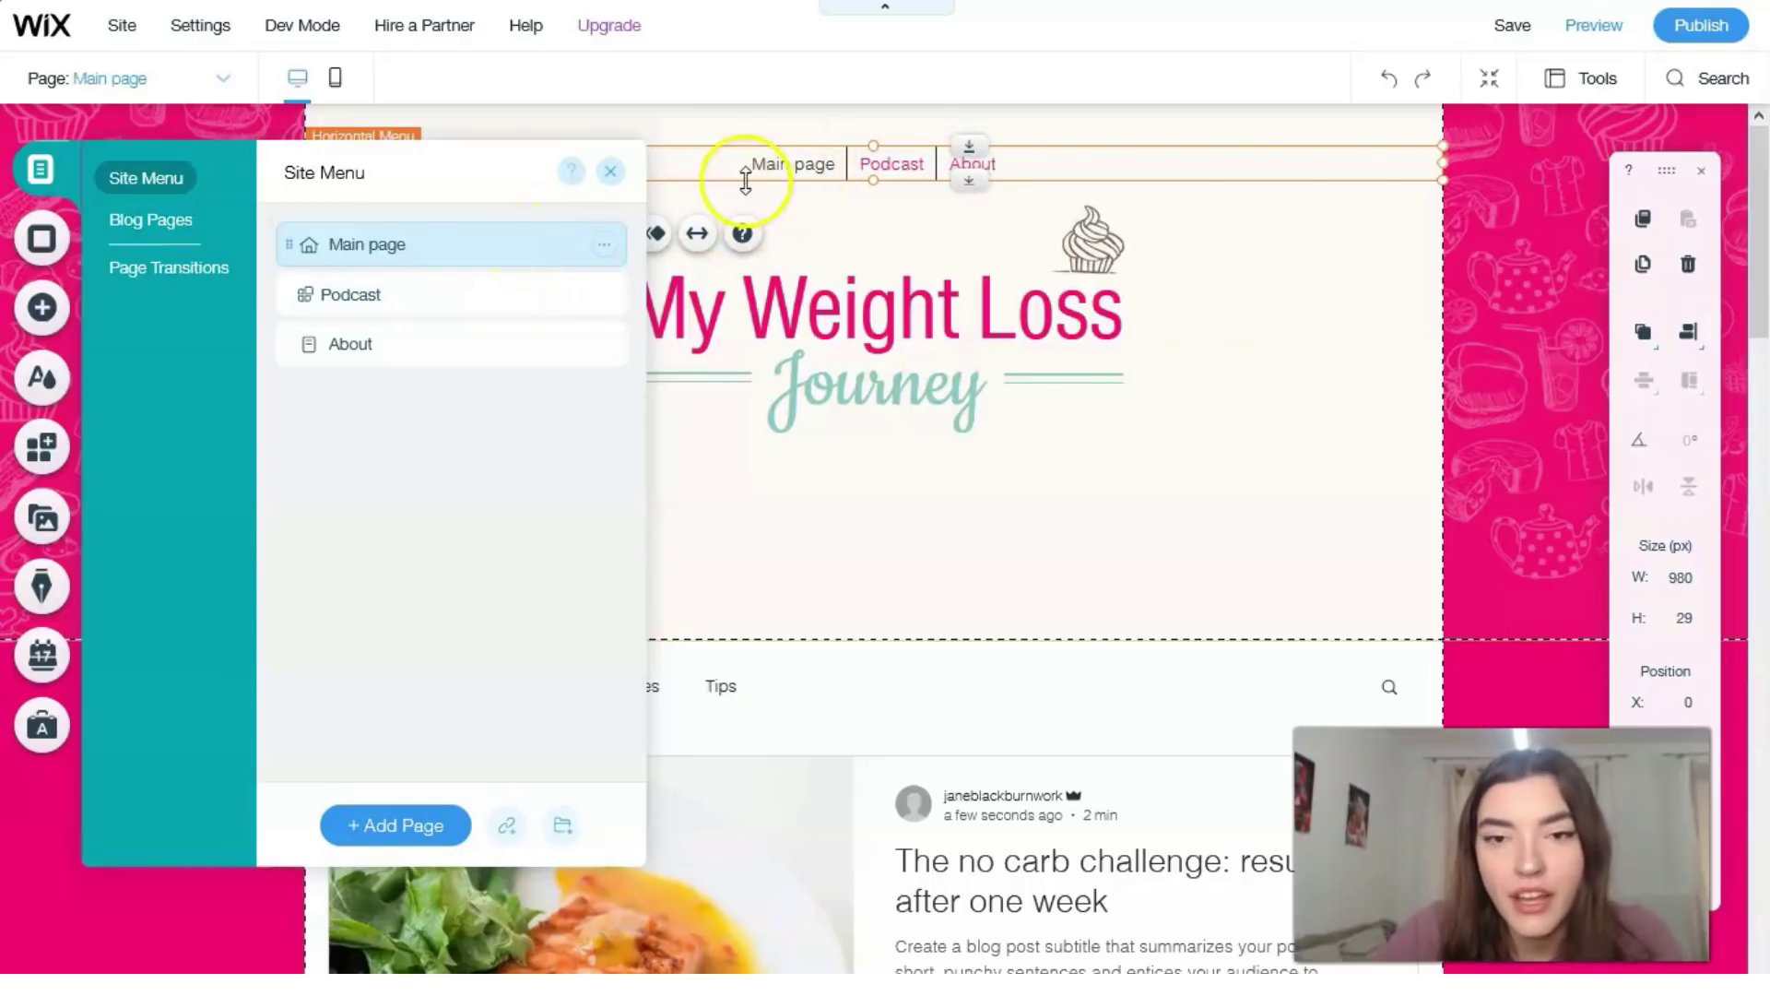
left_click(611, 173)
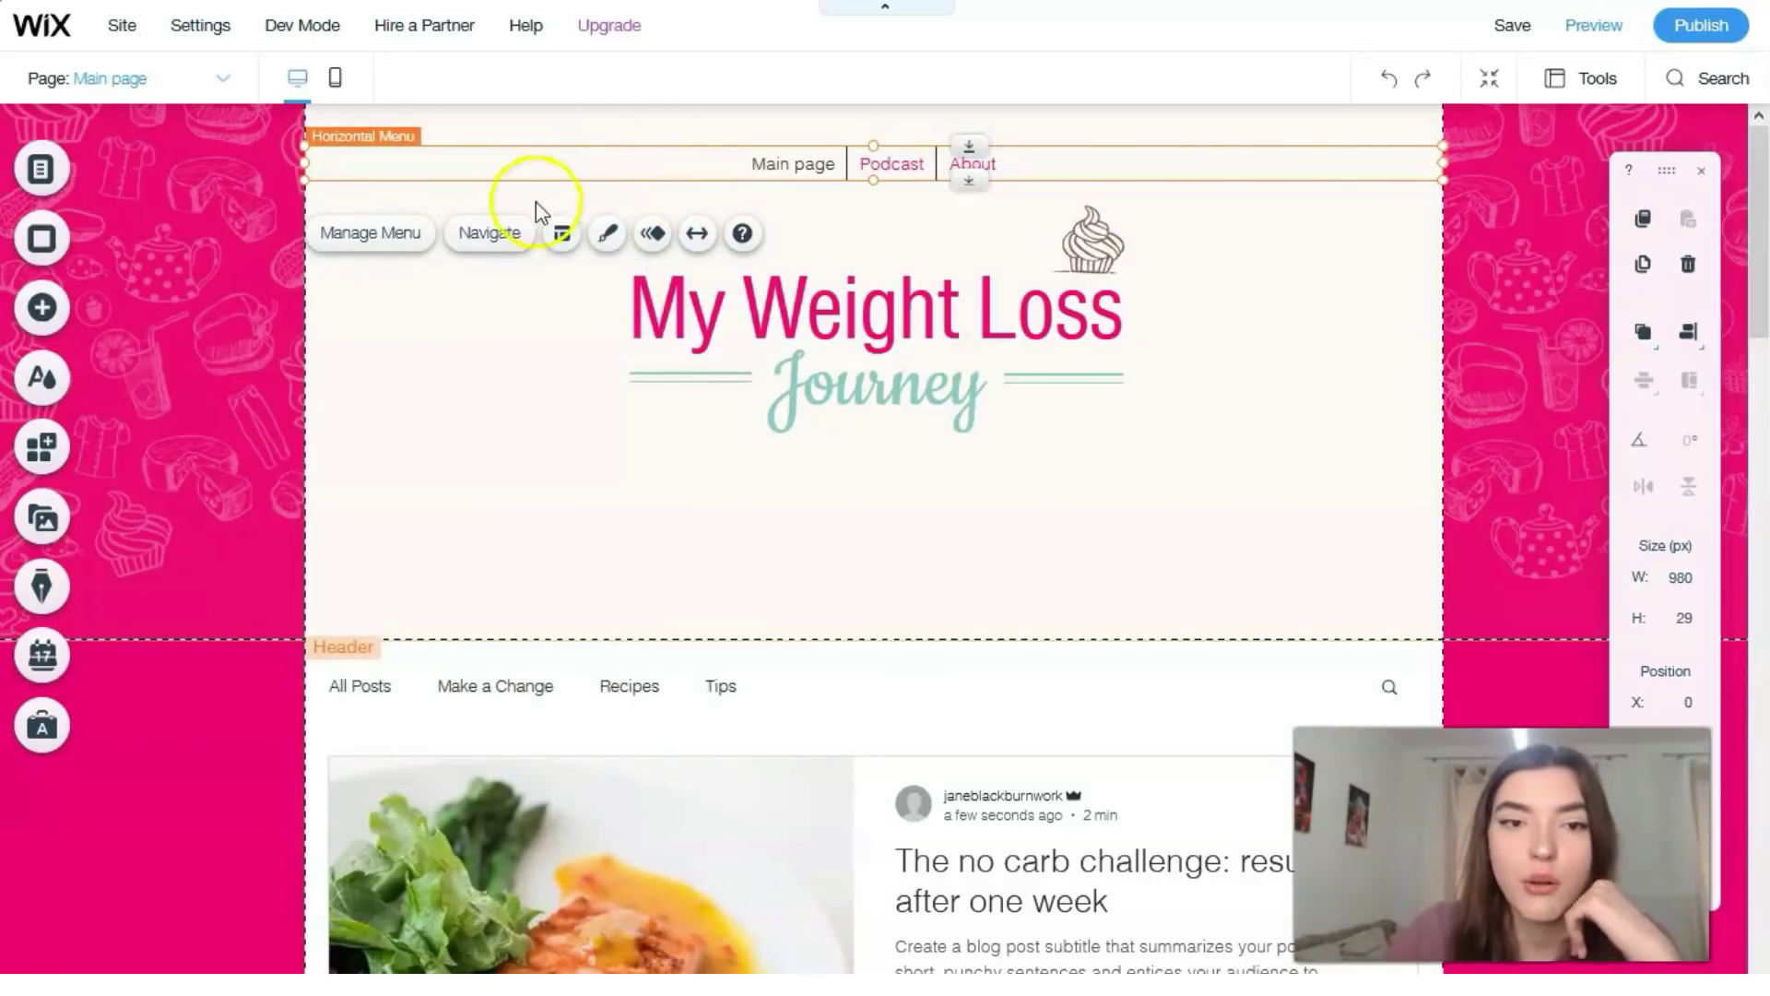
Step: Restyle the header's horizontal menu with the first Discover More design, which shades the current page's item beige
left_click(613, 235)
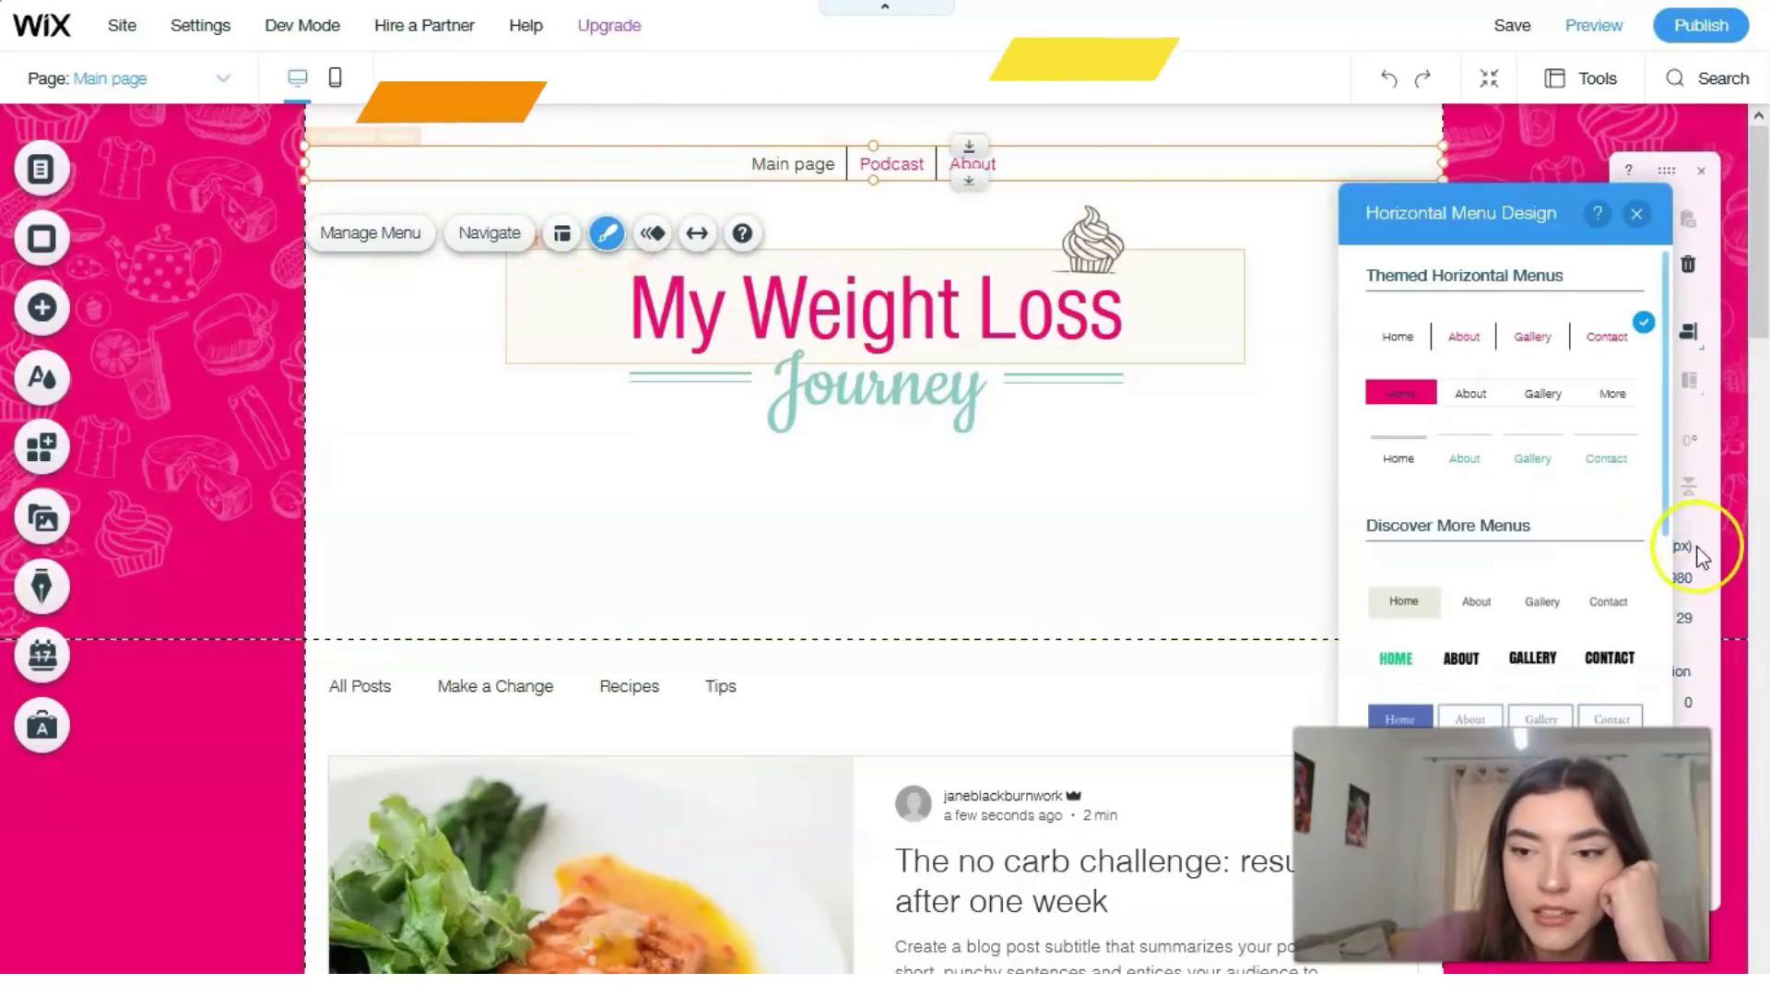
left_click(1587, 623)
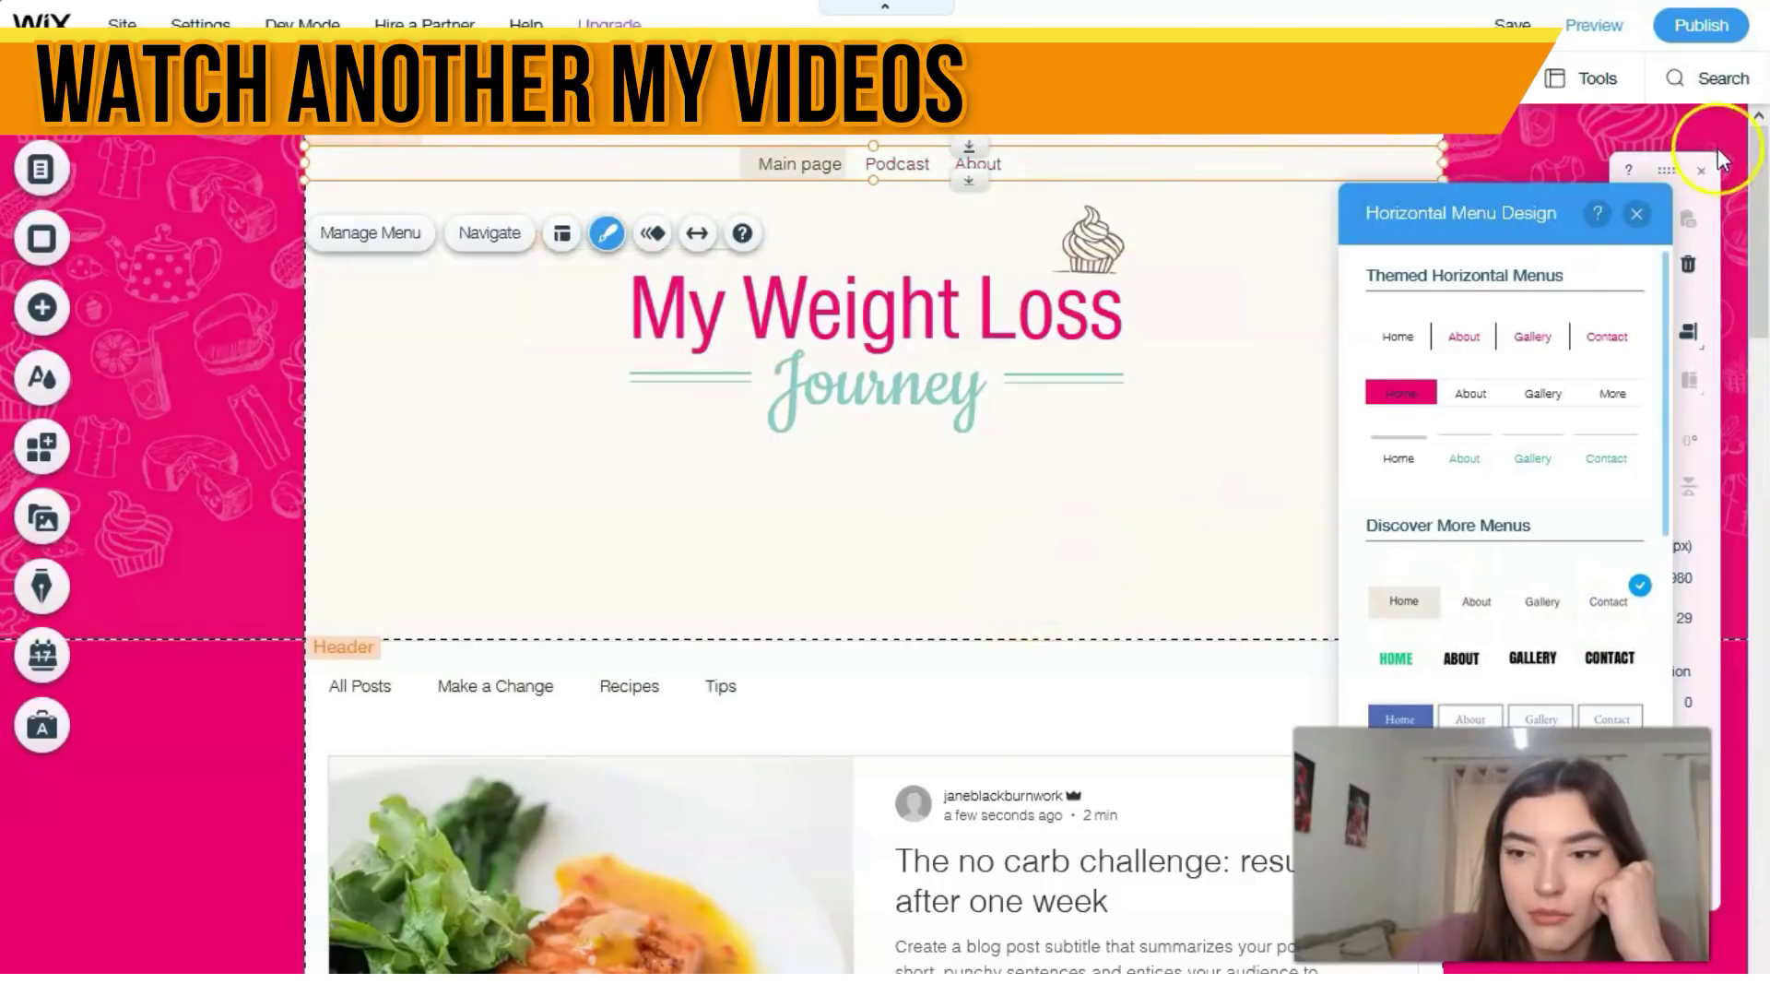
left_click(1637, 217)
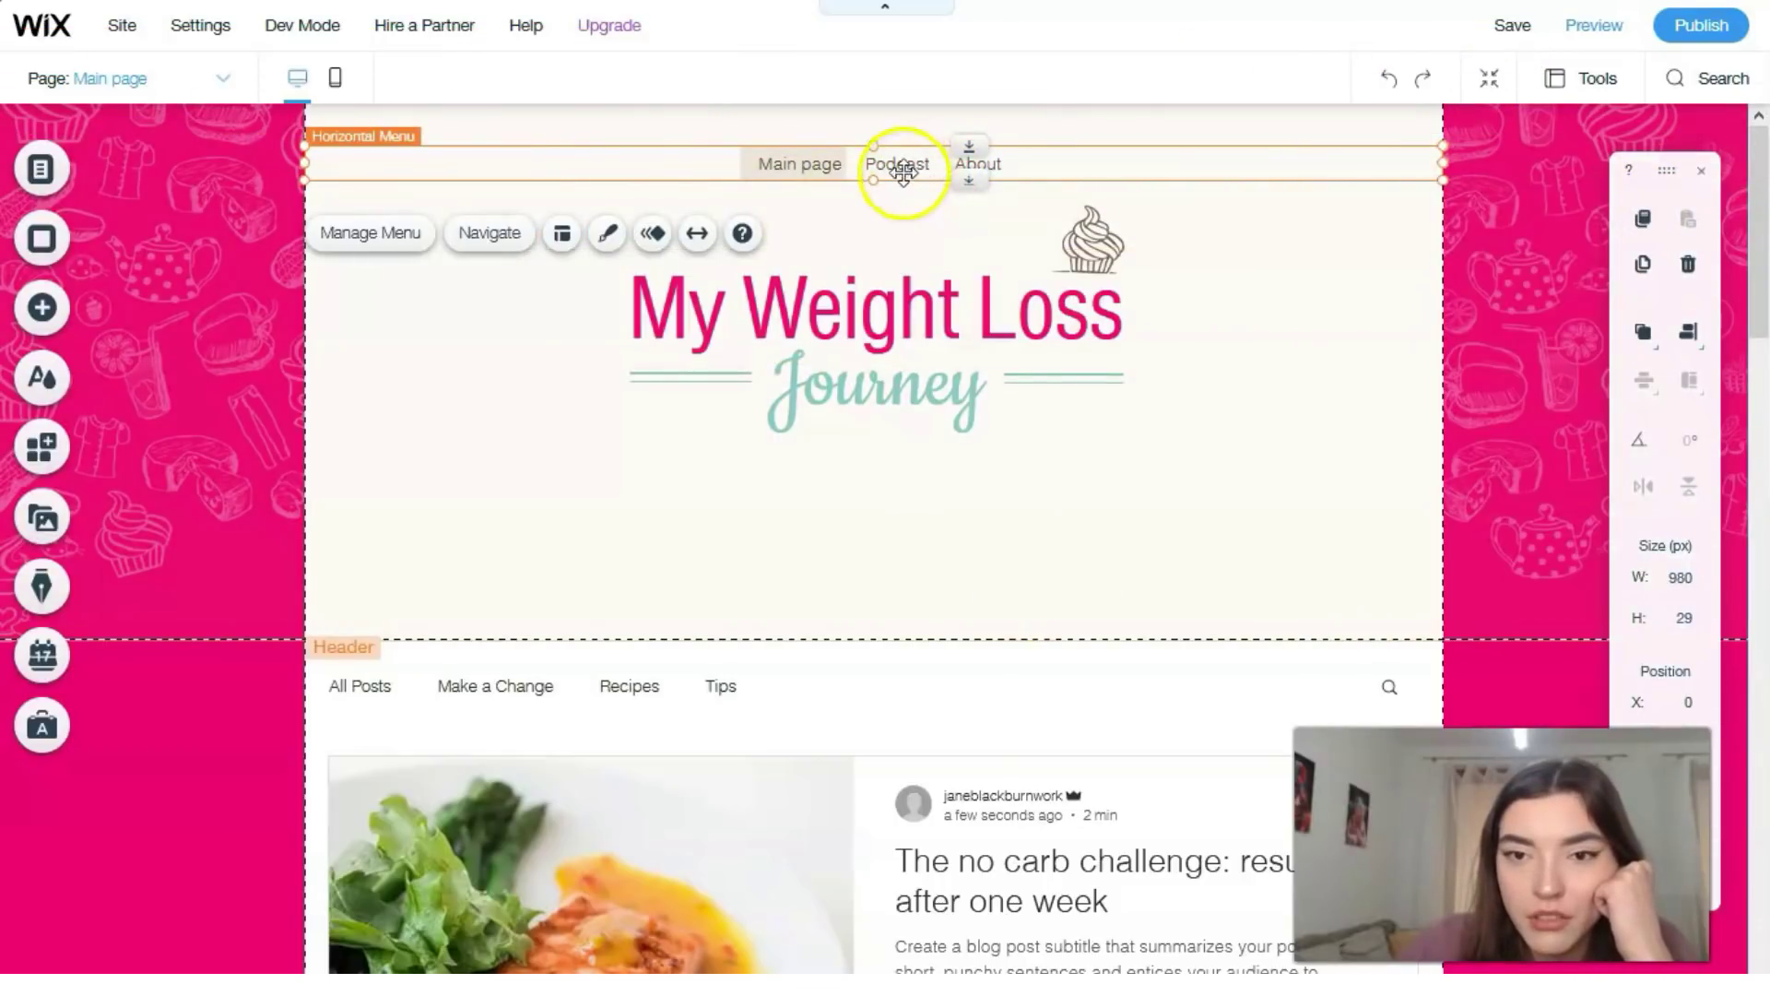
Step: Move the horizontal menu slightly higher in the header, keeping it aligned at X 0, and look over the page
left_click_drag(822, 167, 387, 158)
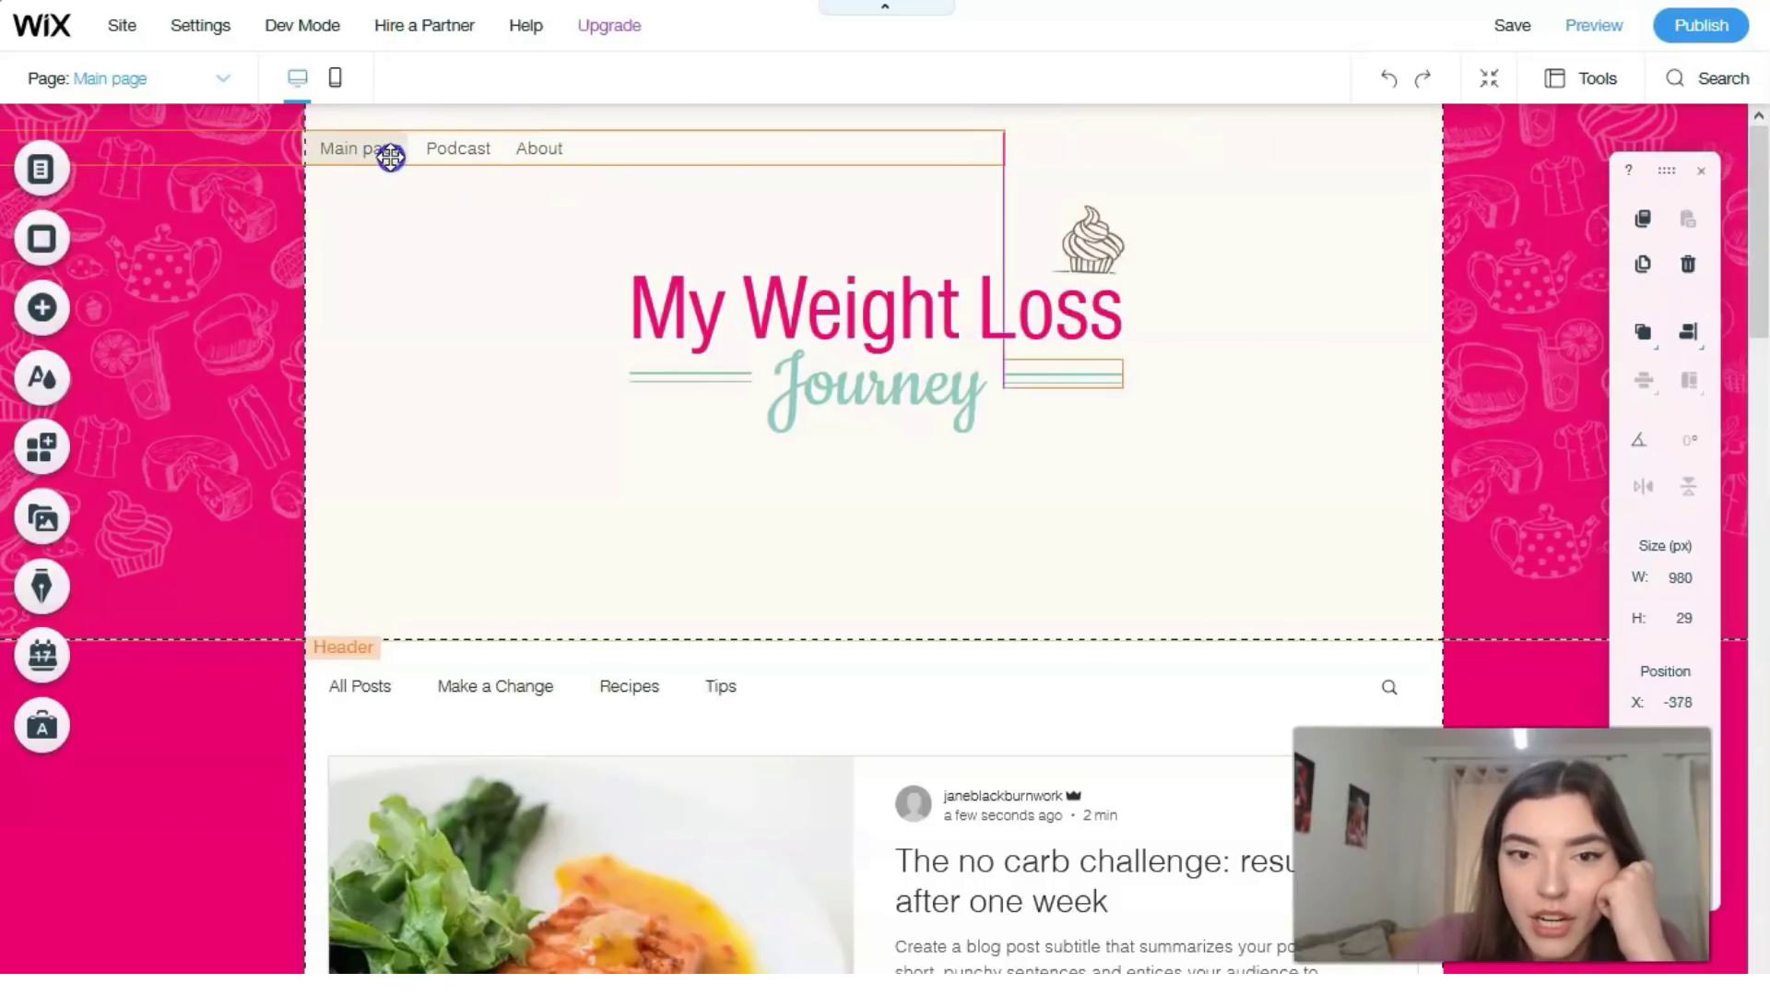
left_click_drag(555, 164, 821, 160)
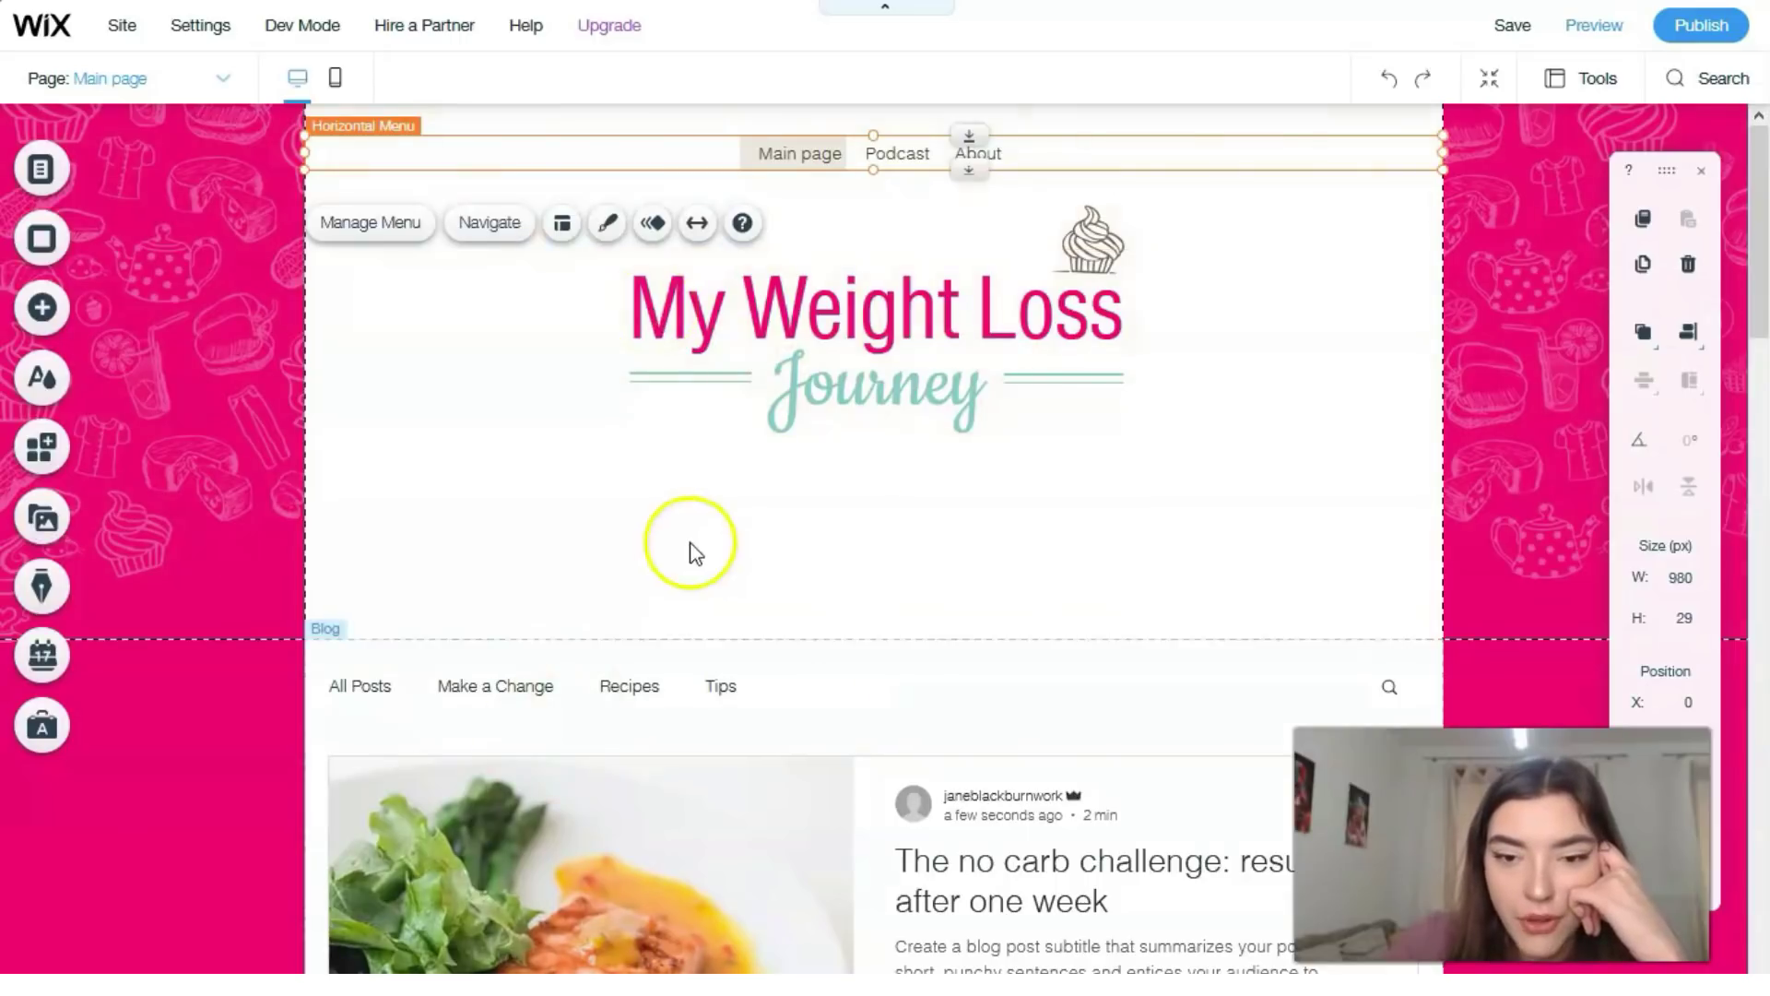
scroll(682, 581, "down", 8)
scroll(680, 584, "up", 8)
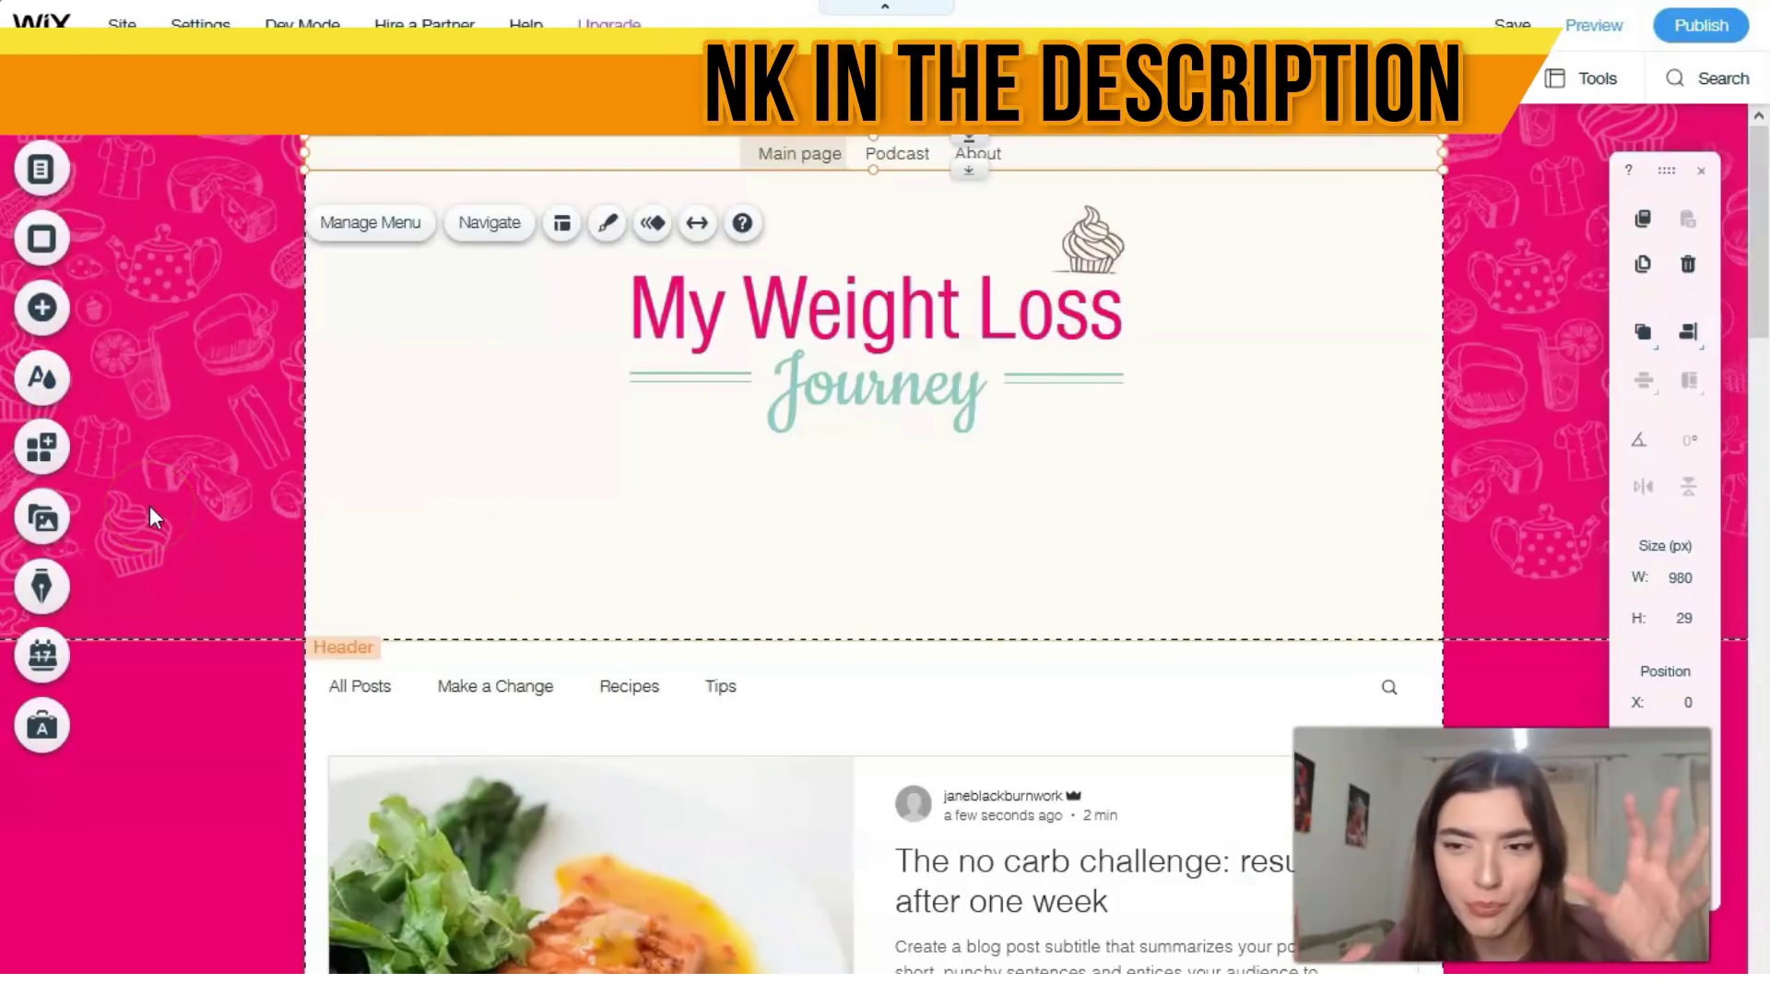
Step: Try the beige site colour #D3BFAD and the brown shadow video as the main page's background
left_click(64, 245)
left_click(174, 374)
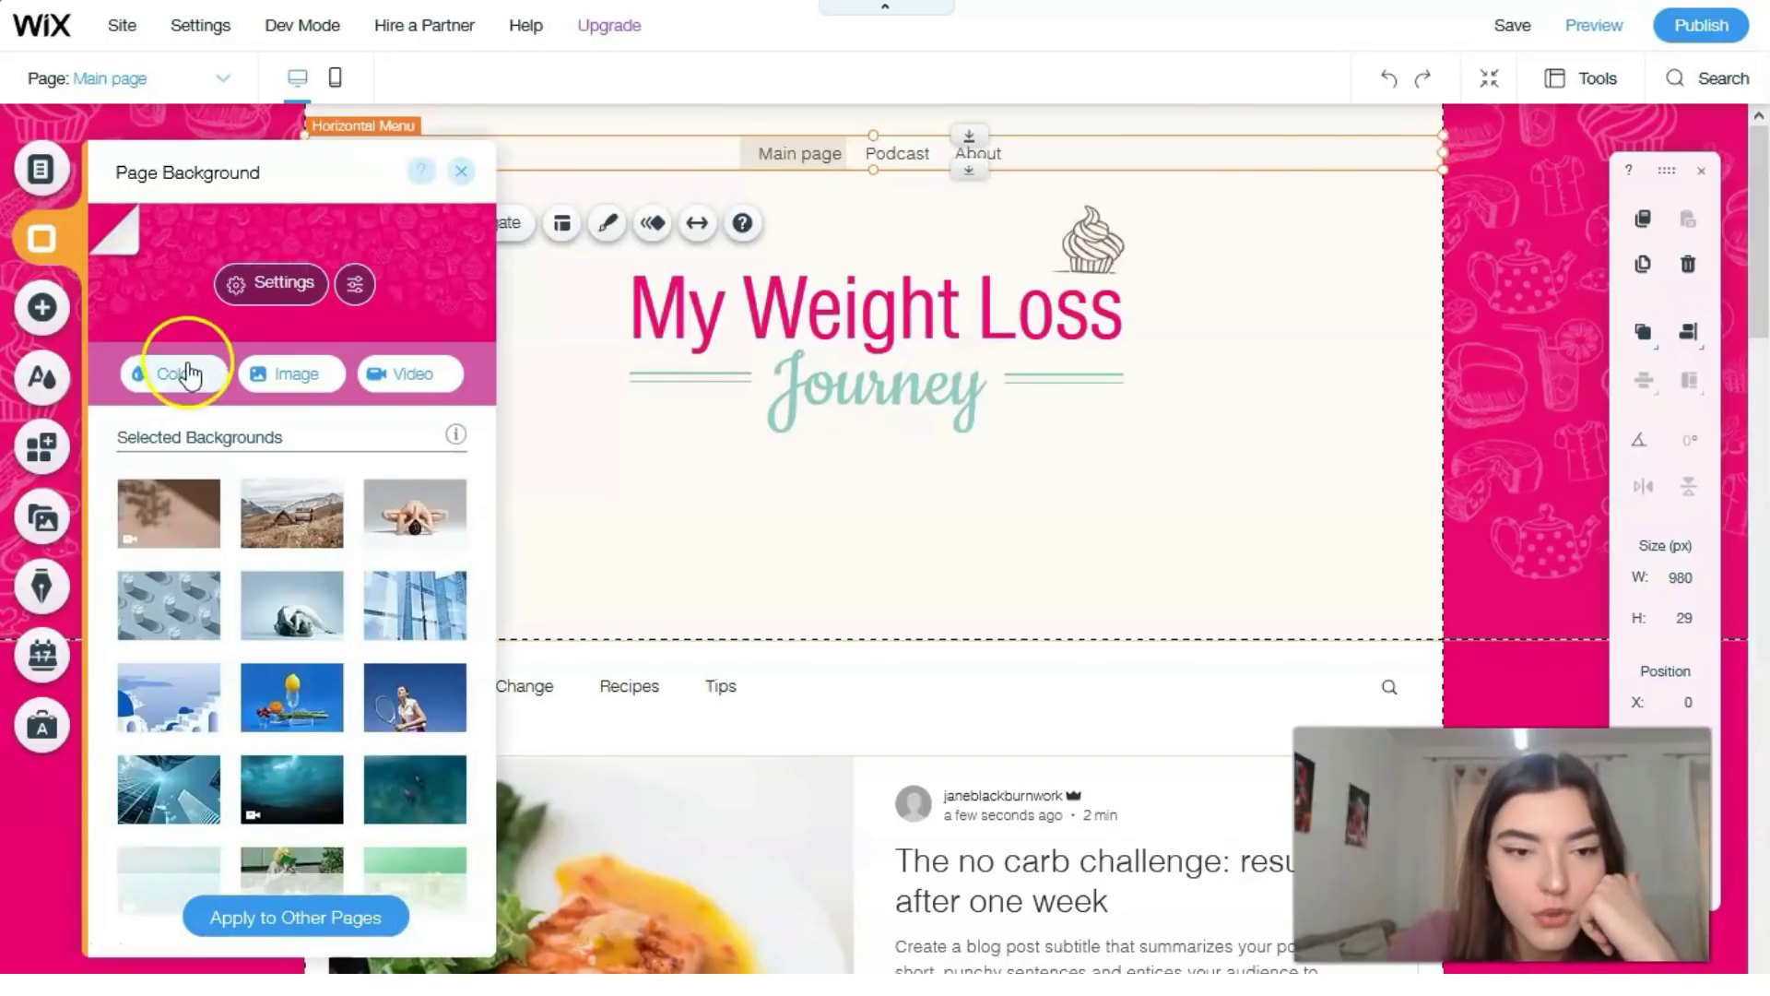
left_click(273, 537)
left_click(308, 503)
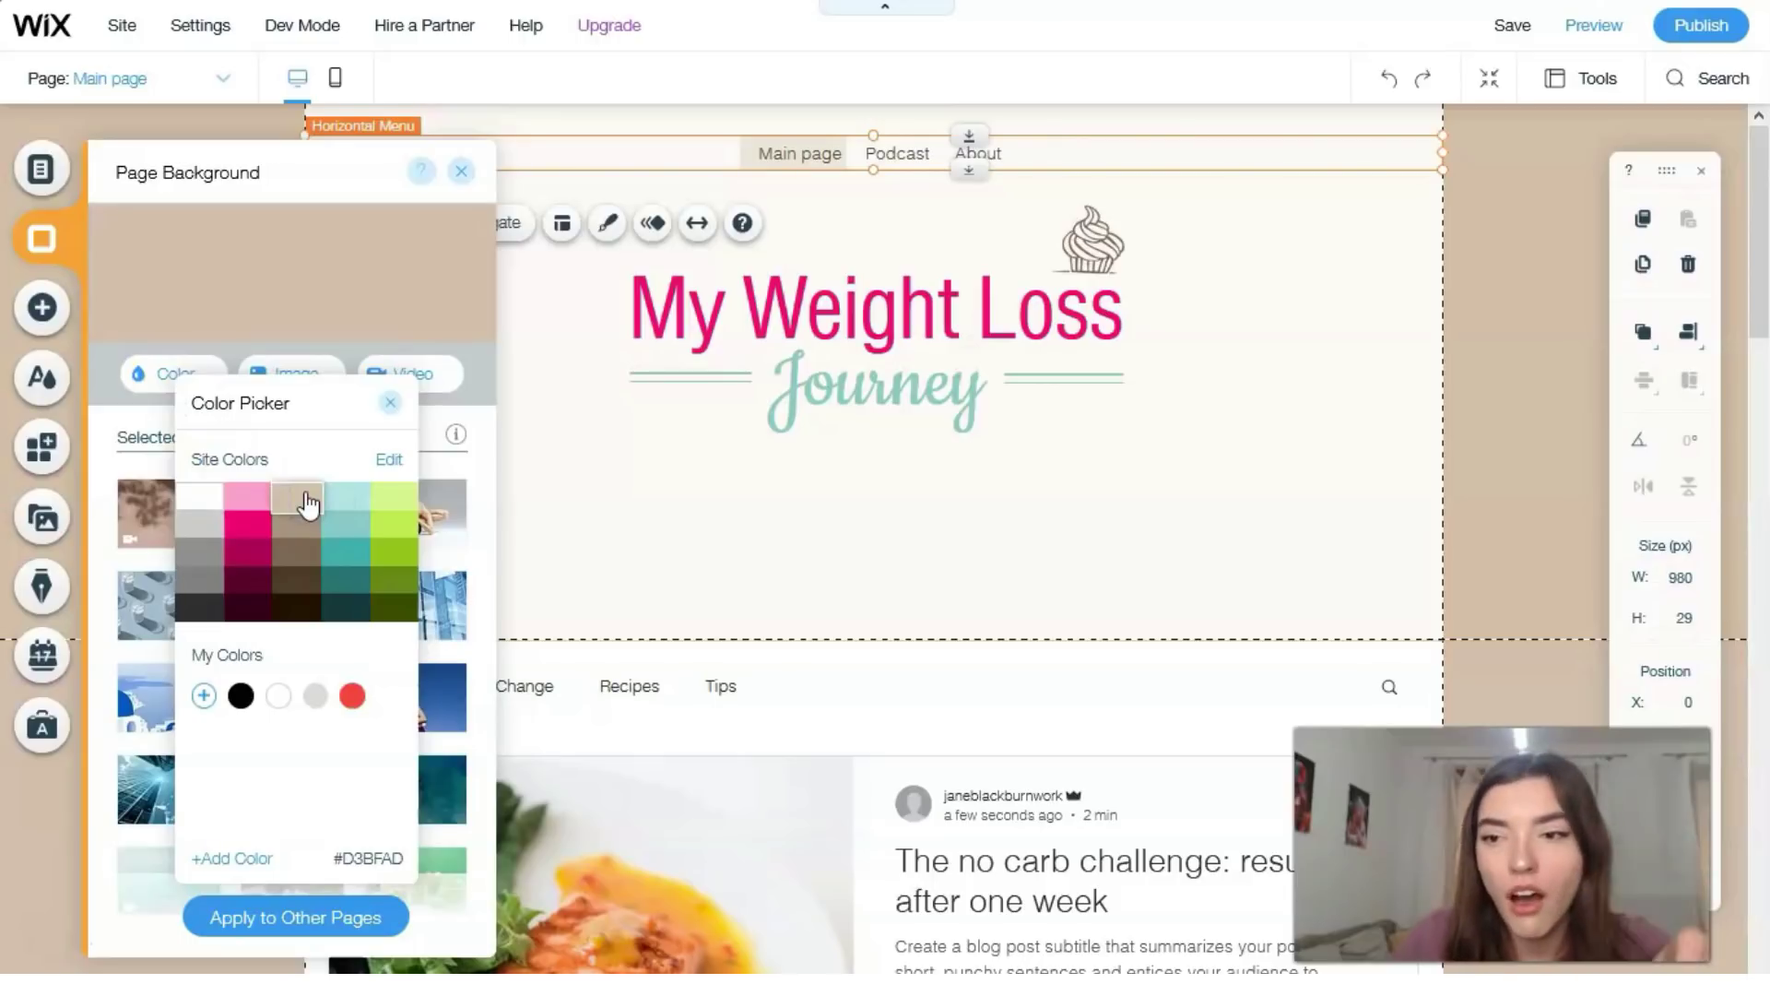
left_click(129, 525)
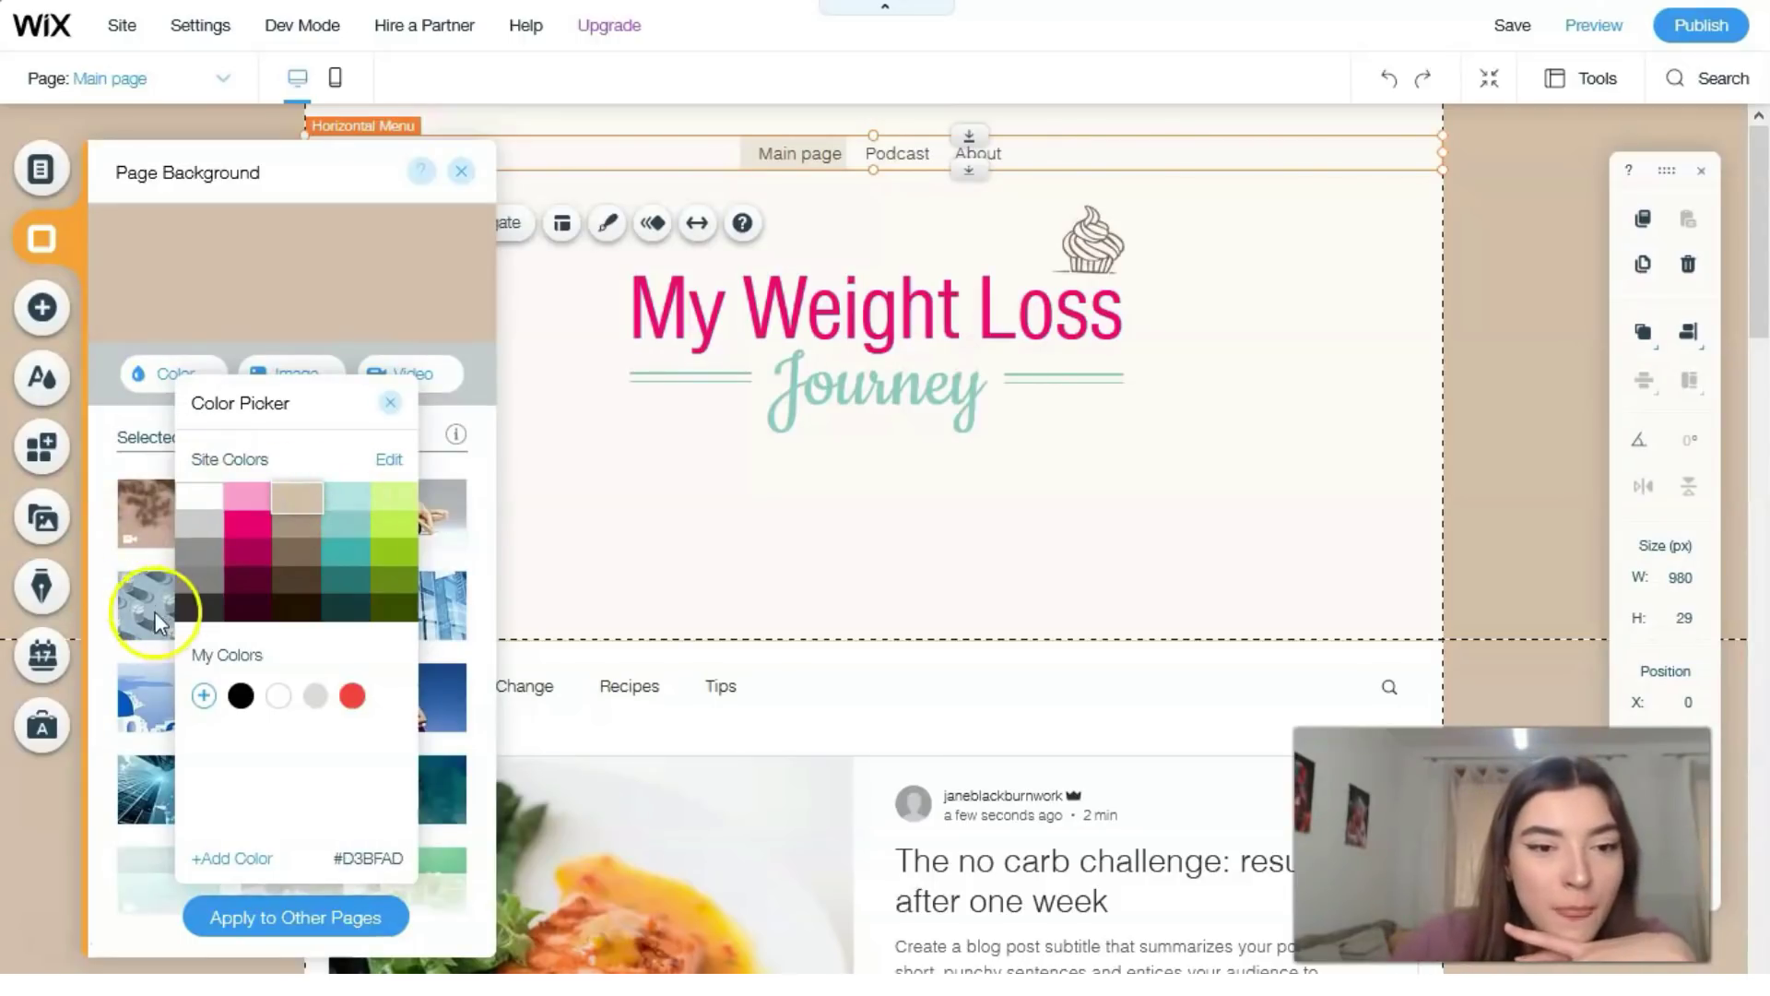
left_click(391, 403)
left_click(150, 519)
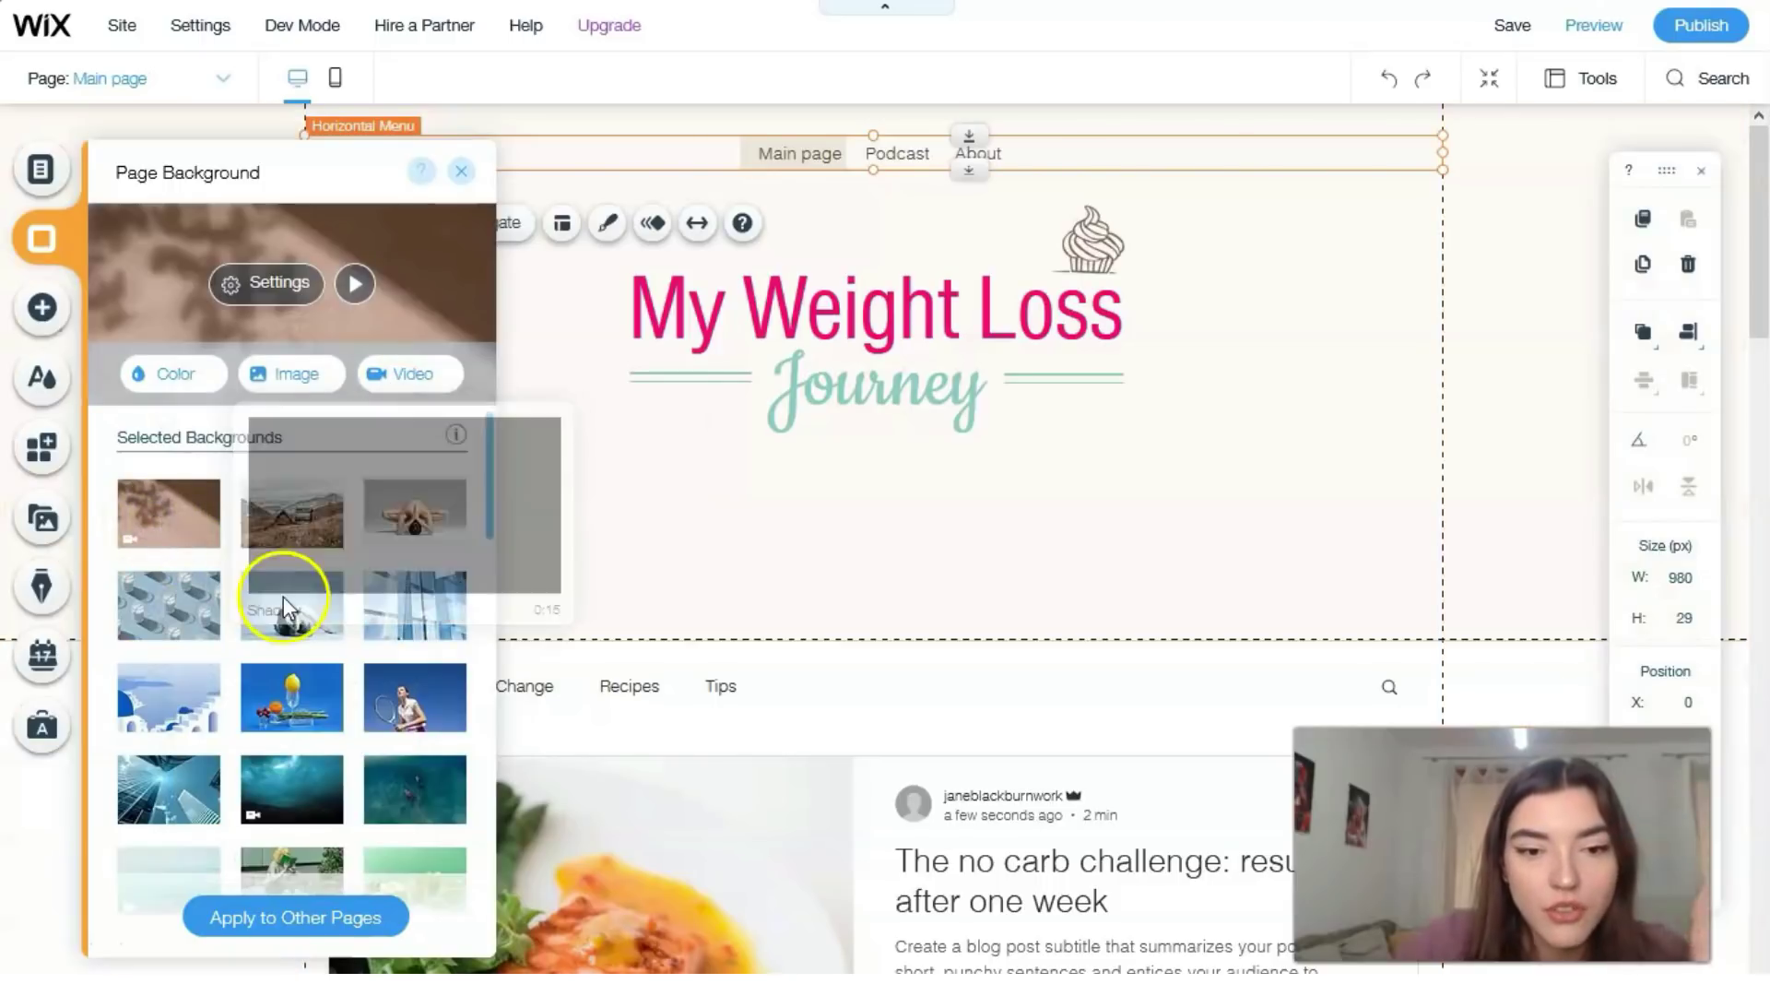
Step: Search the background image library for "diet" and look through the suggested pictures
mouse_move(286, 604)
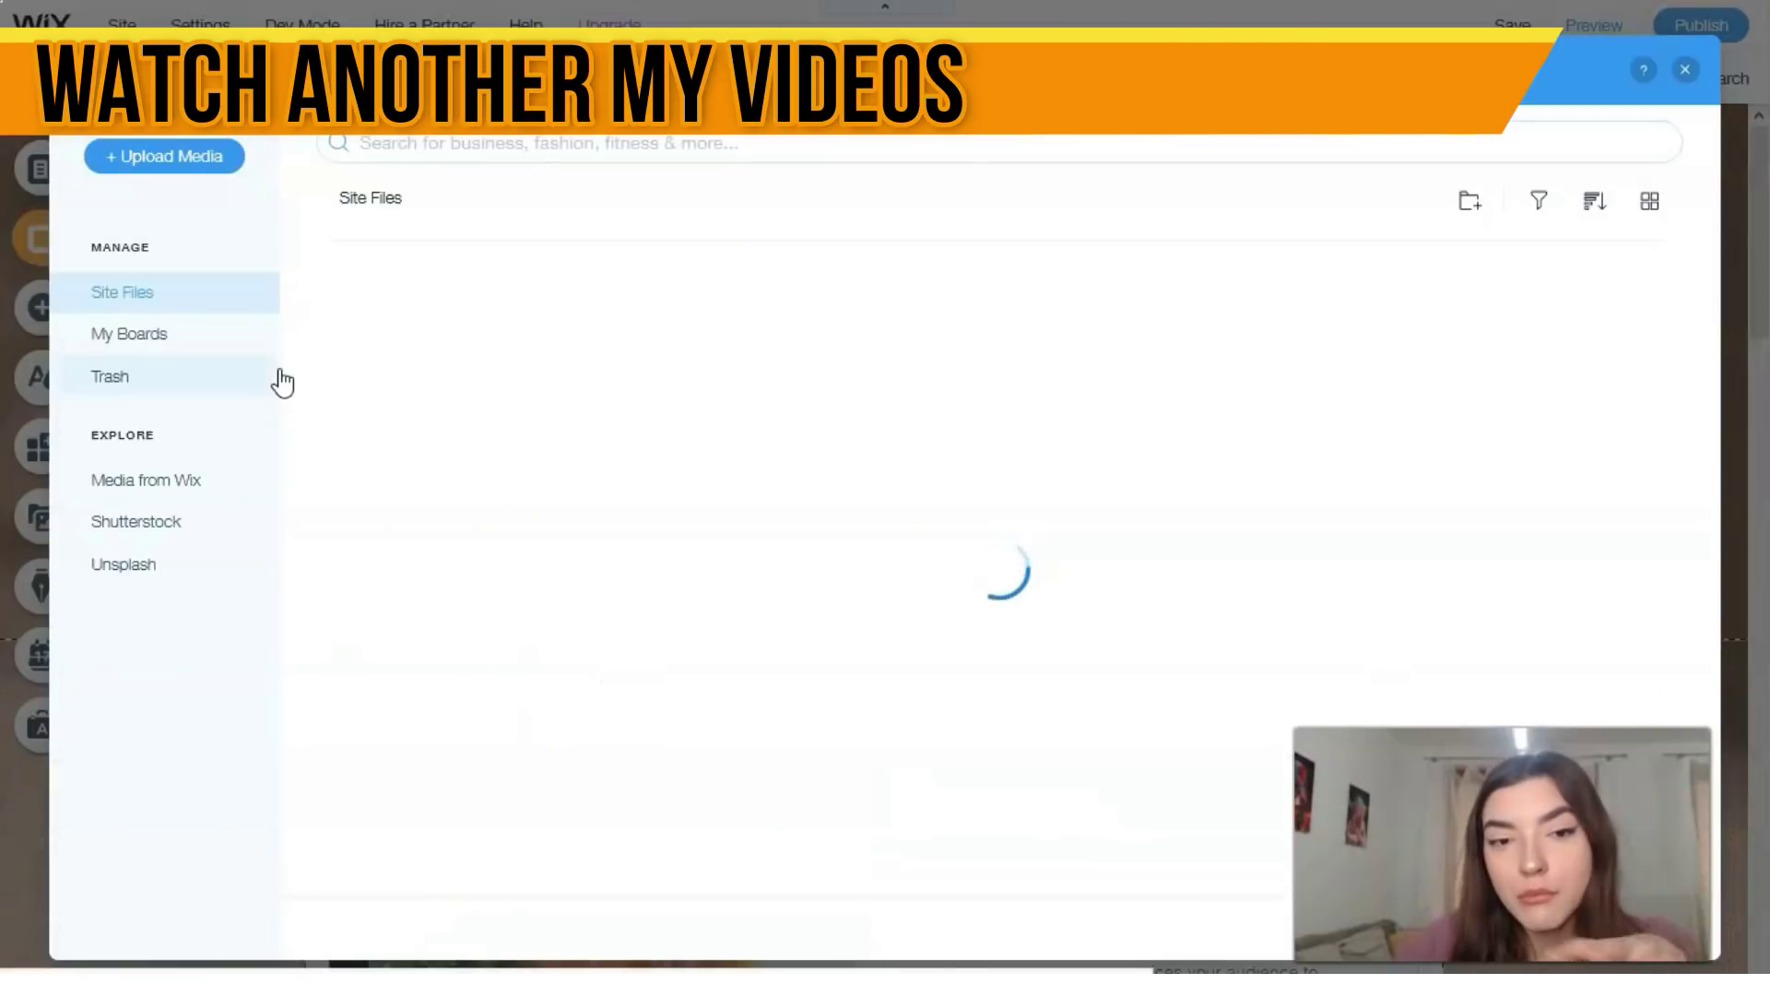
left_click(693, 143)
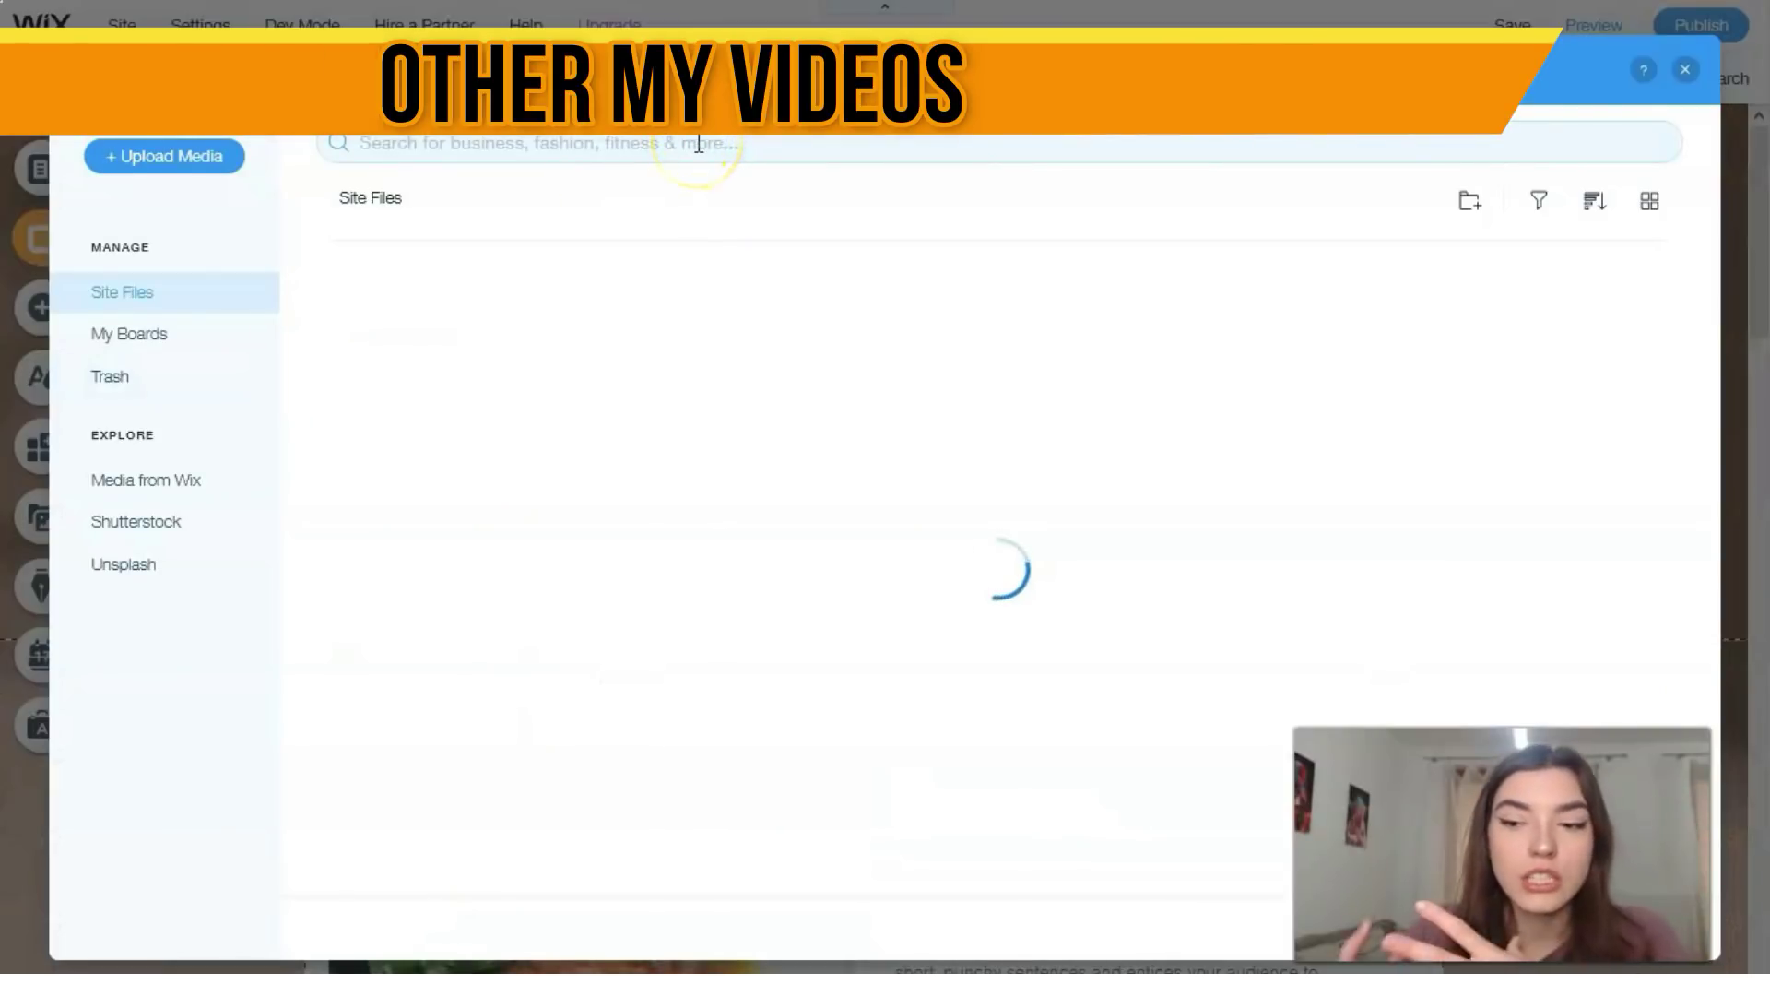
left_click(698, 143)
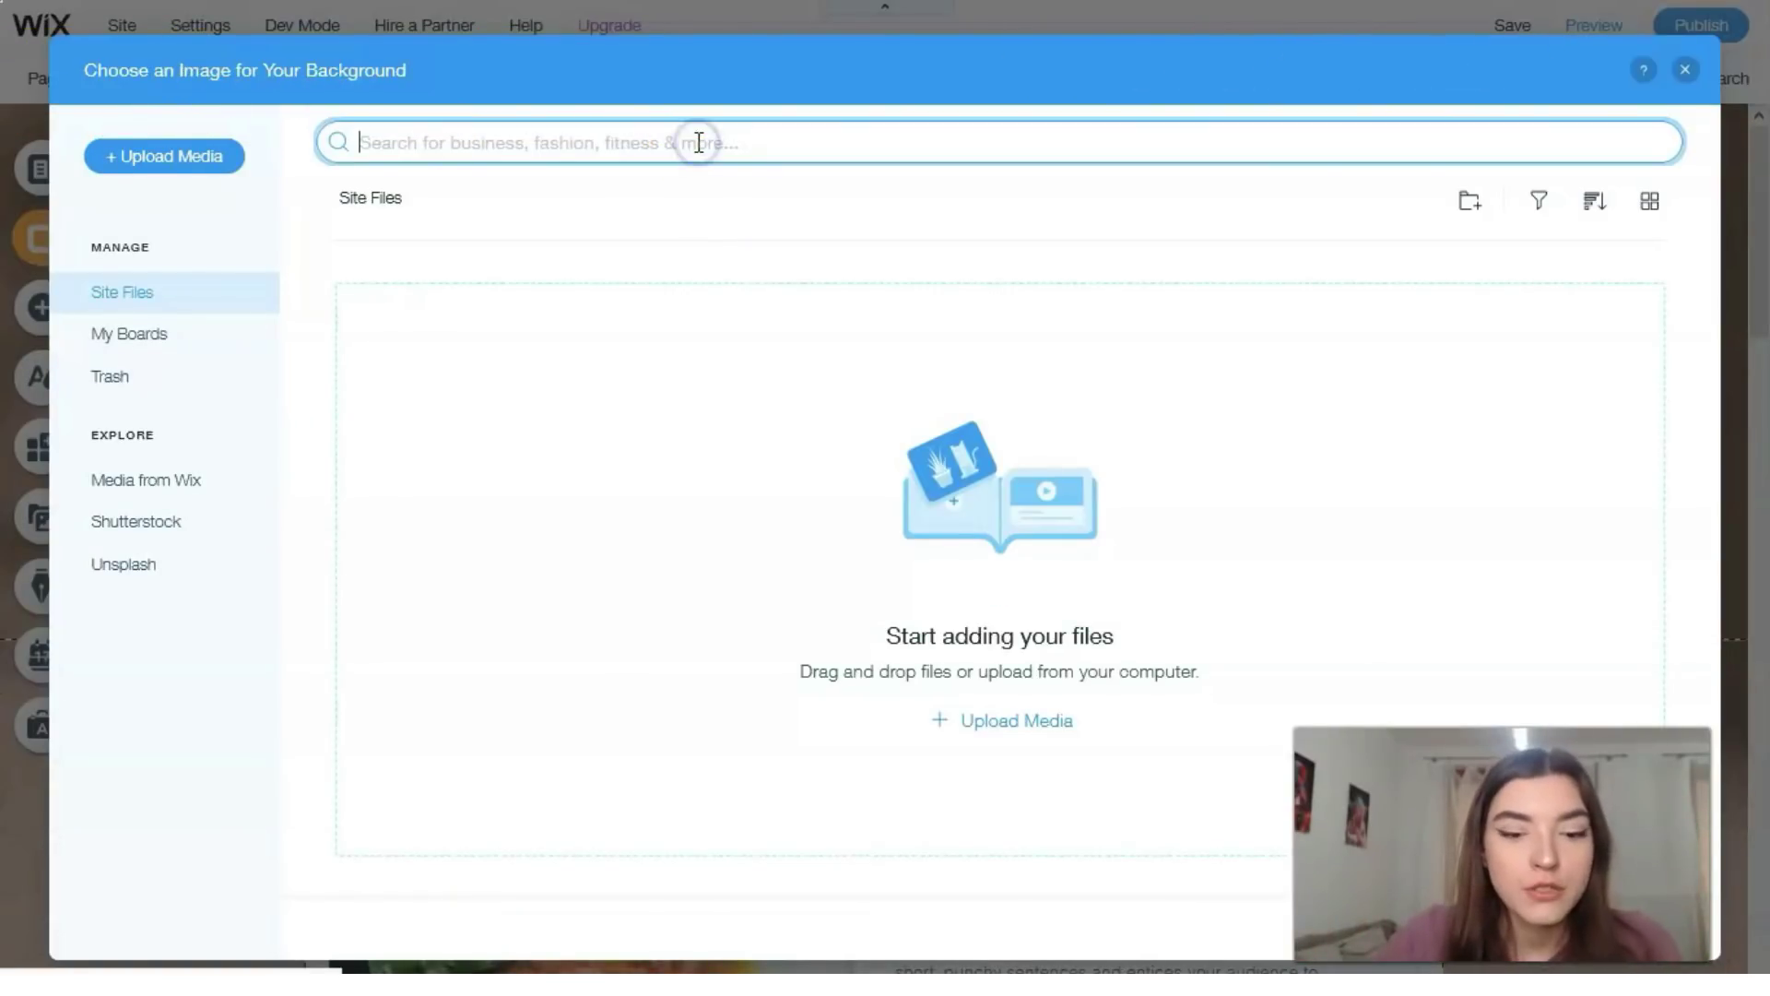
type("diet")
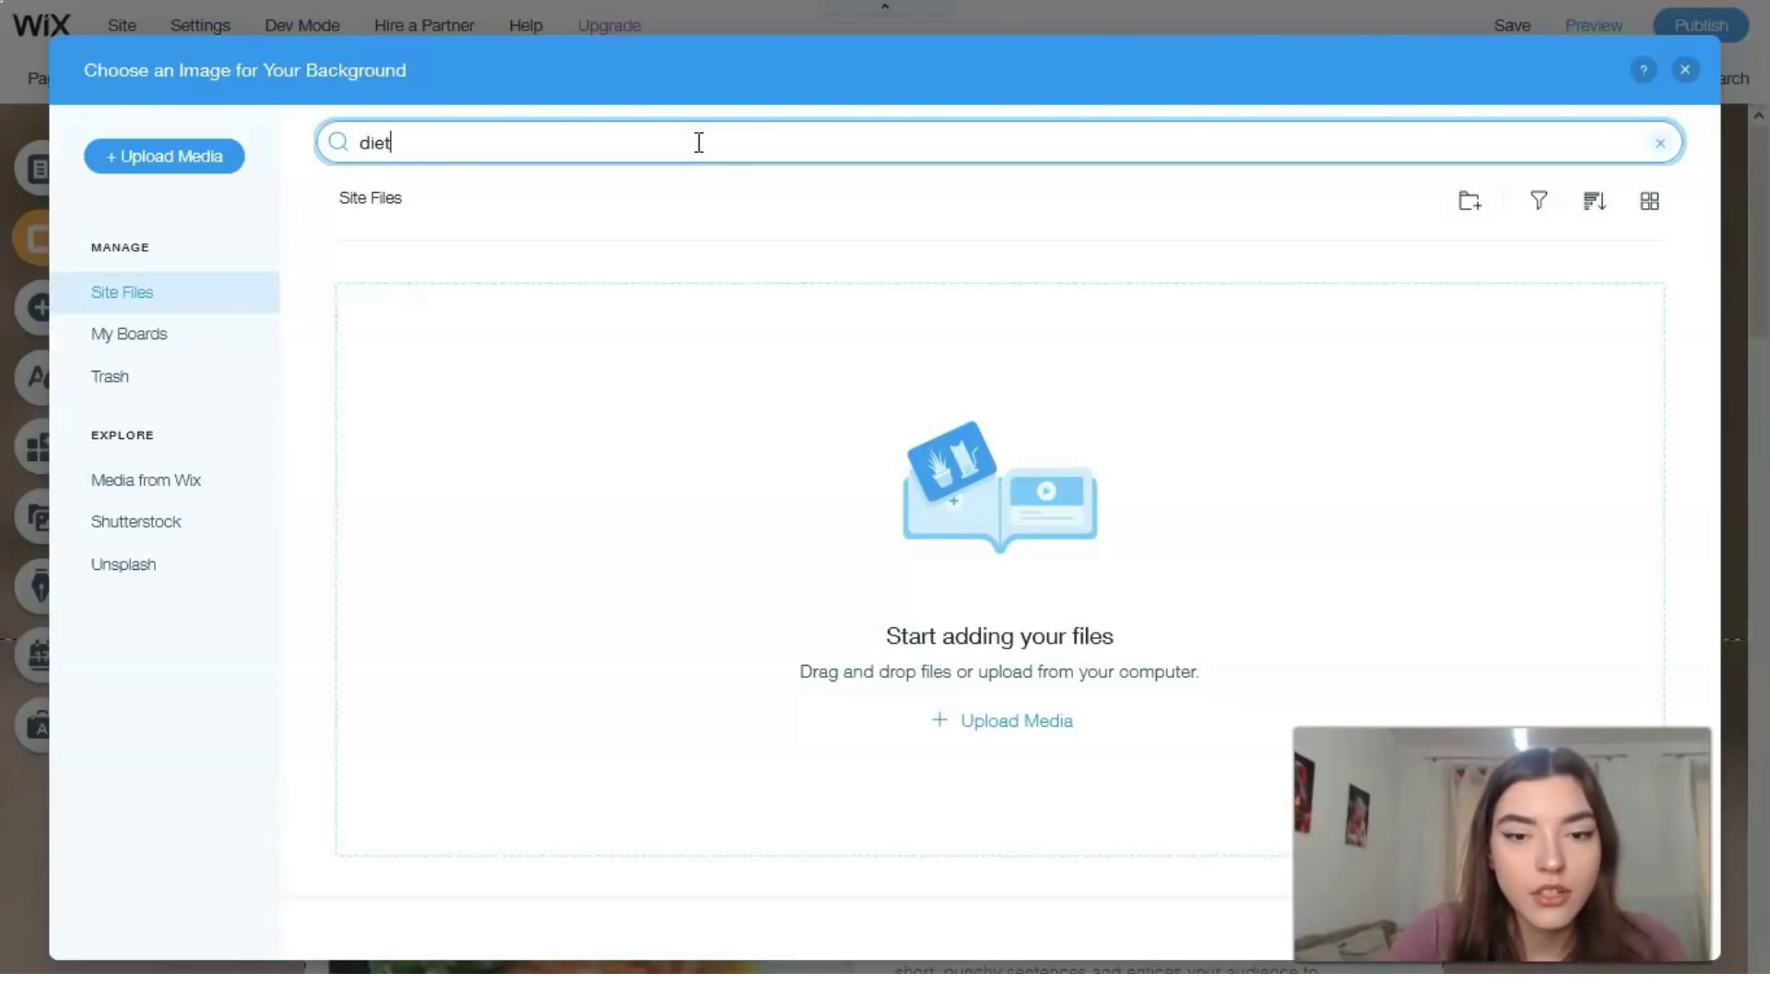
key("Return")
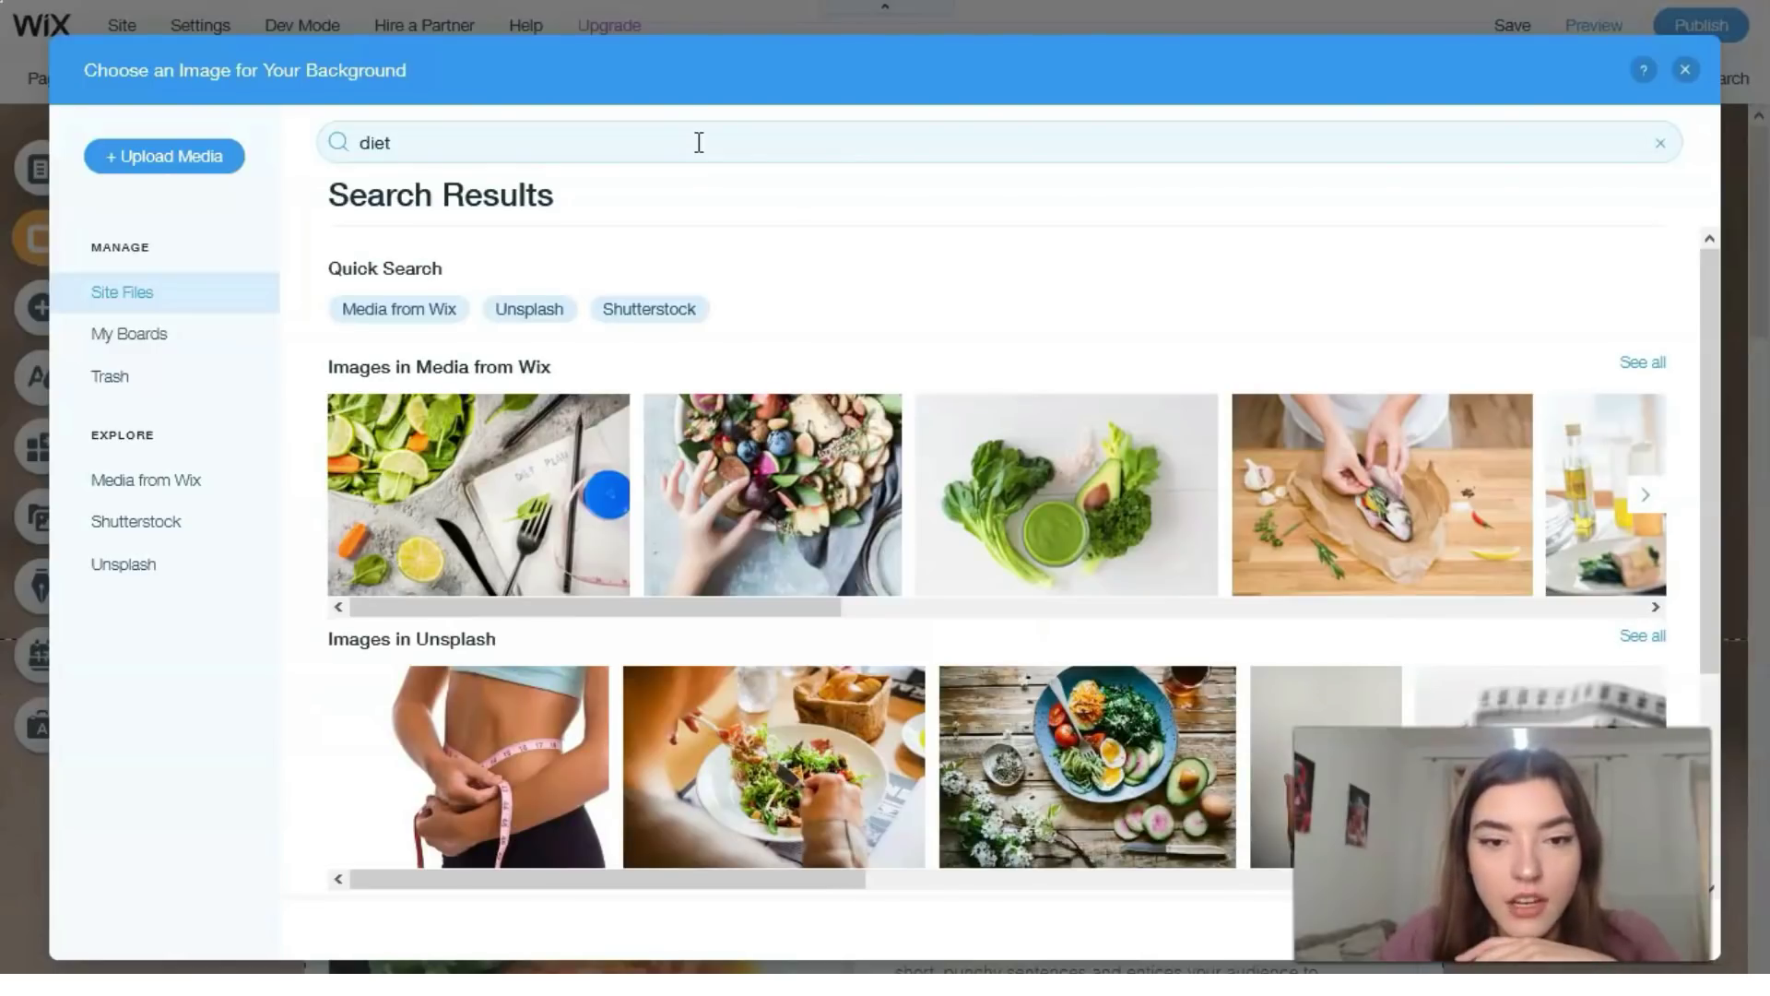
scroll(815, 655, "down", 3)
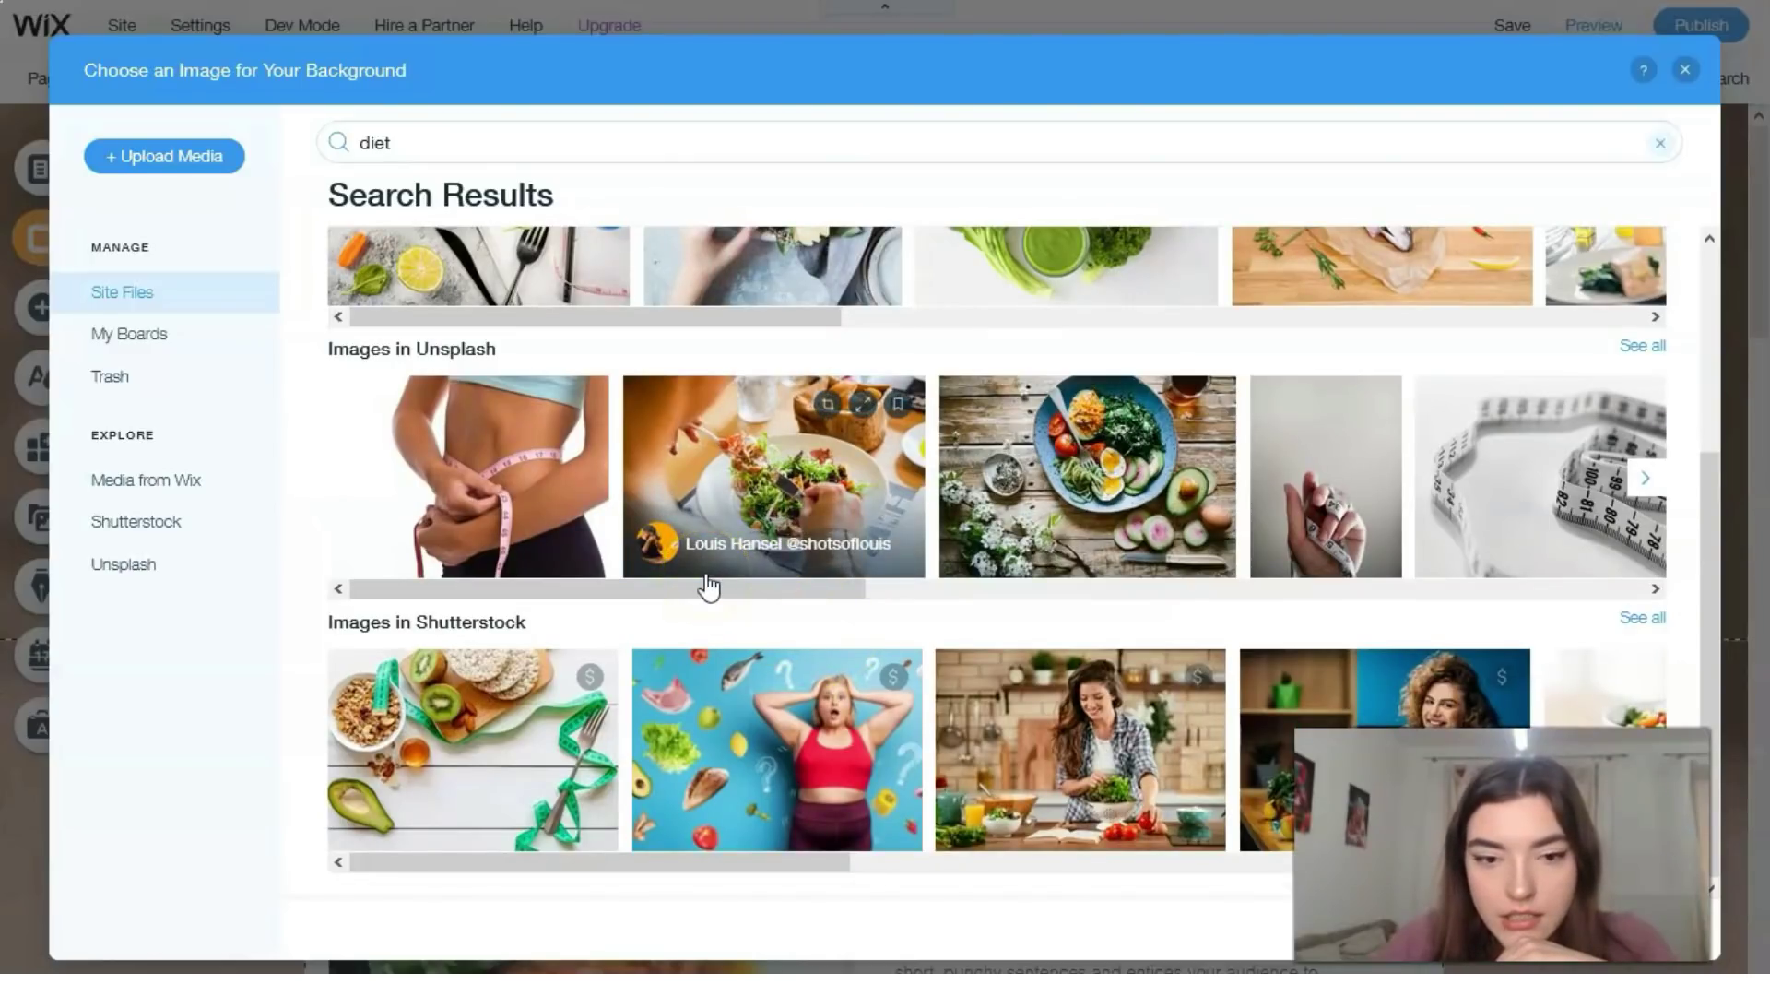
Step: Browse the Shutterstock and Media from Wix collections for a background image
left_click(171, 535)
left_click(166, 489)
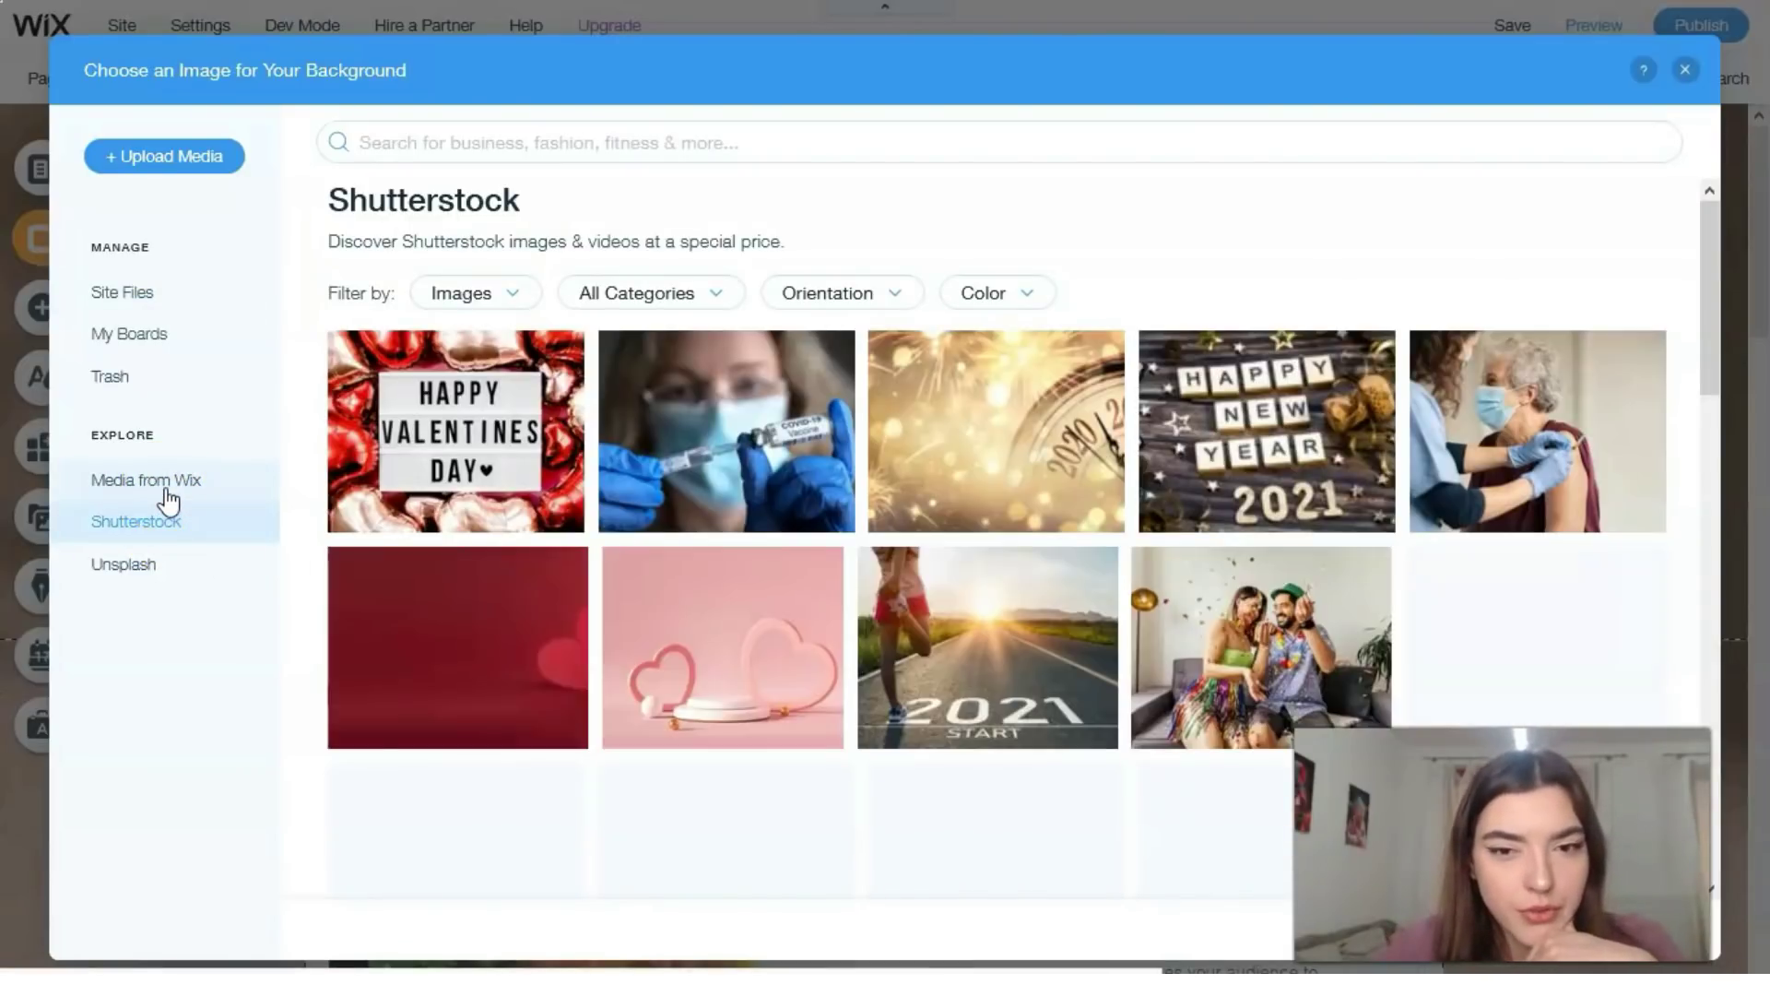
scroll(888, 516, "down", 5)
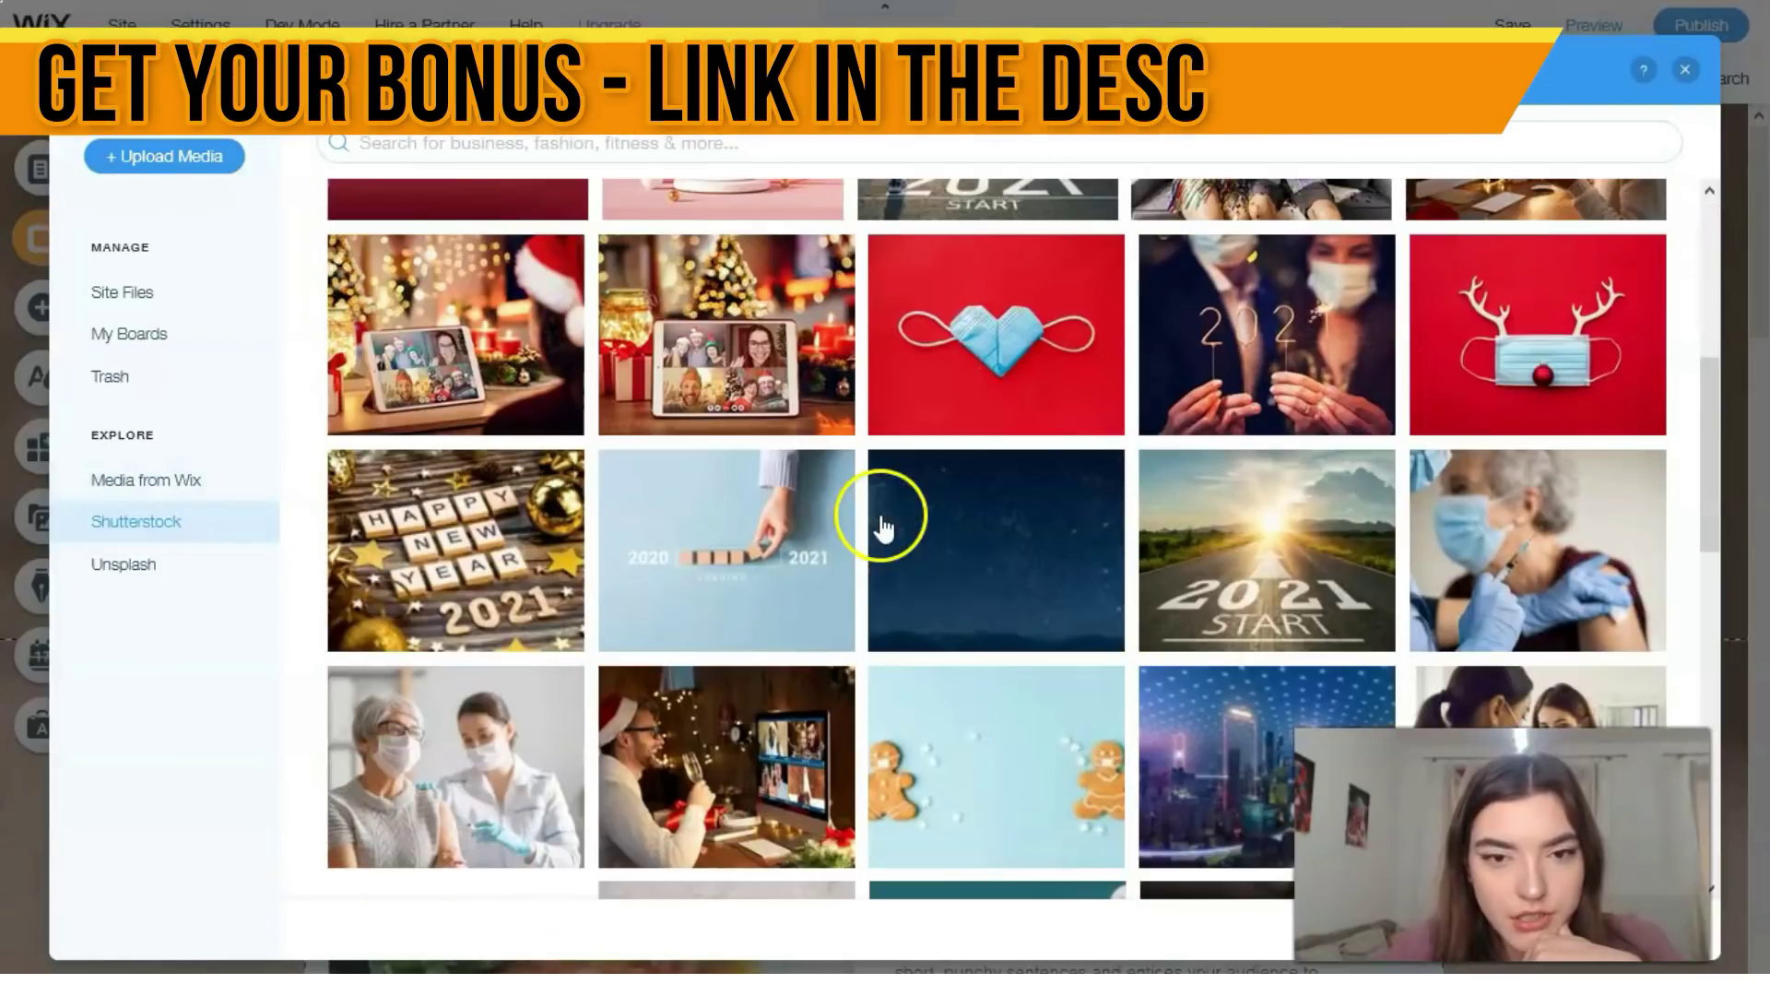
scroll(396, 542, "up", 2)
scroll(396, 542, "up", 3)
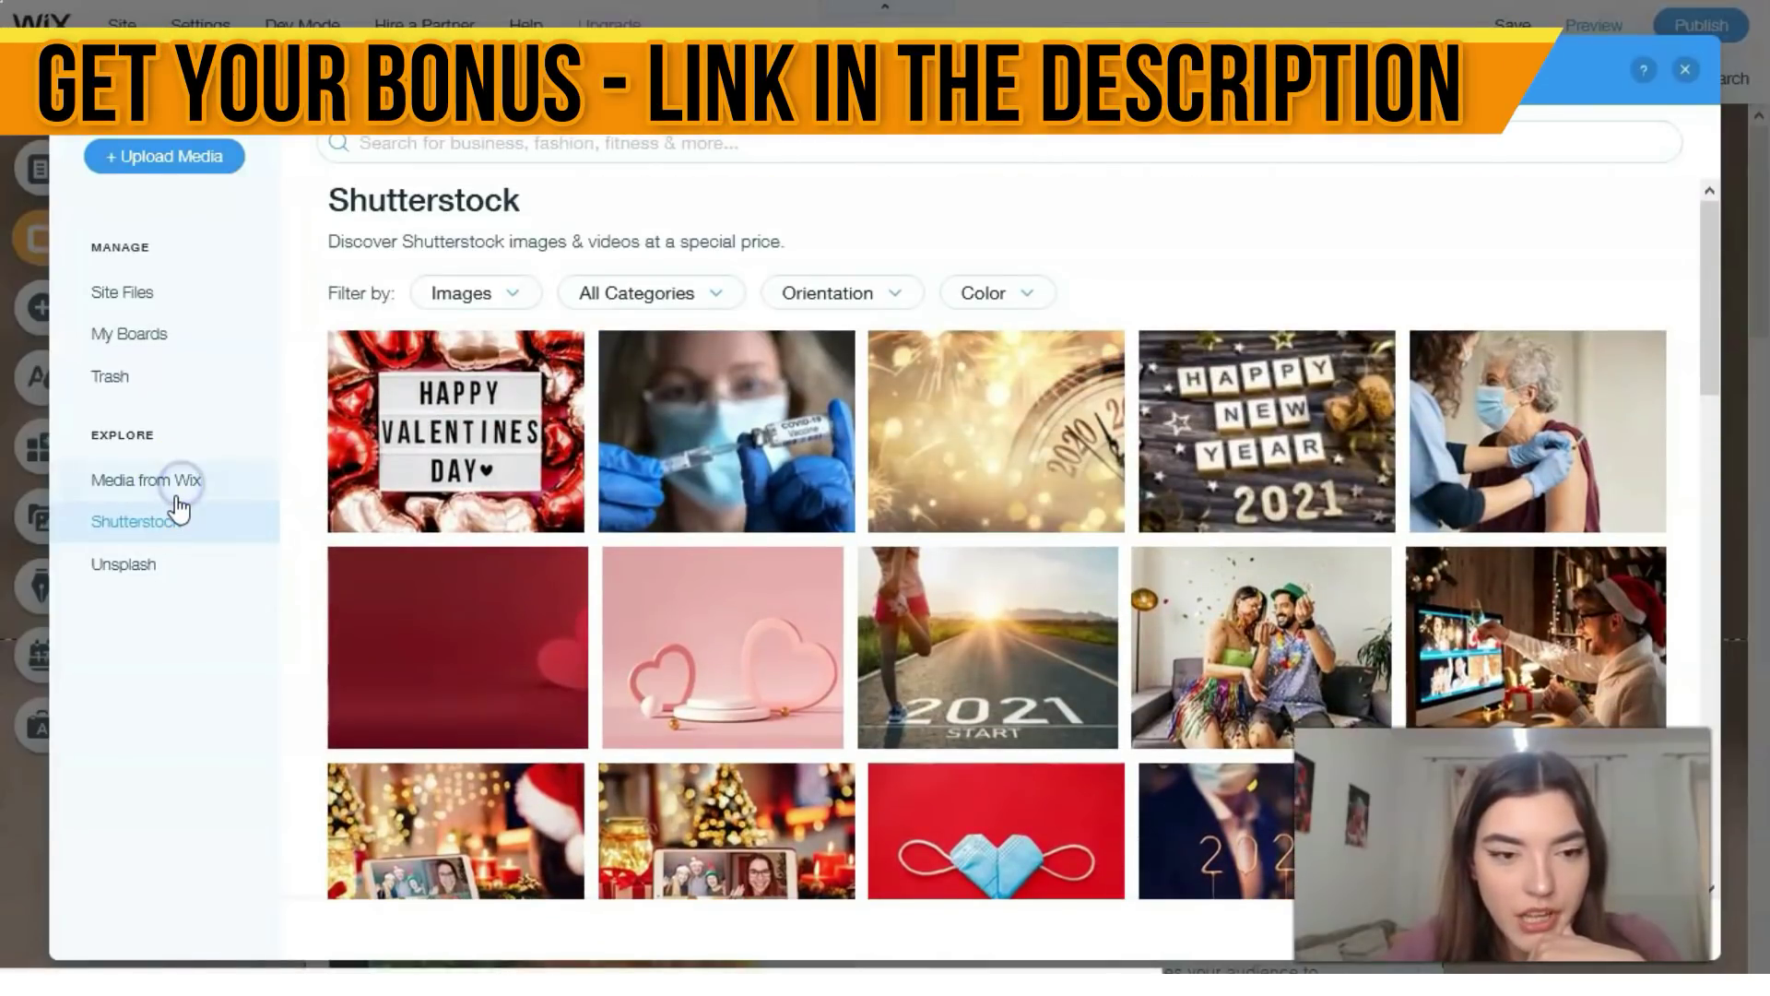
left_click(177, 497)
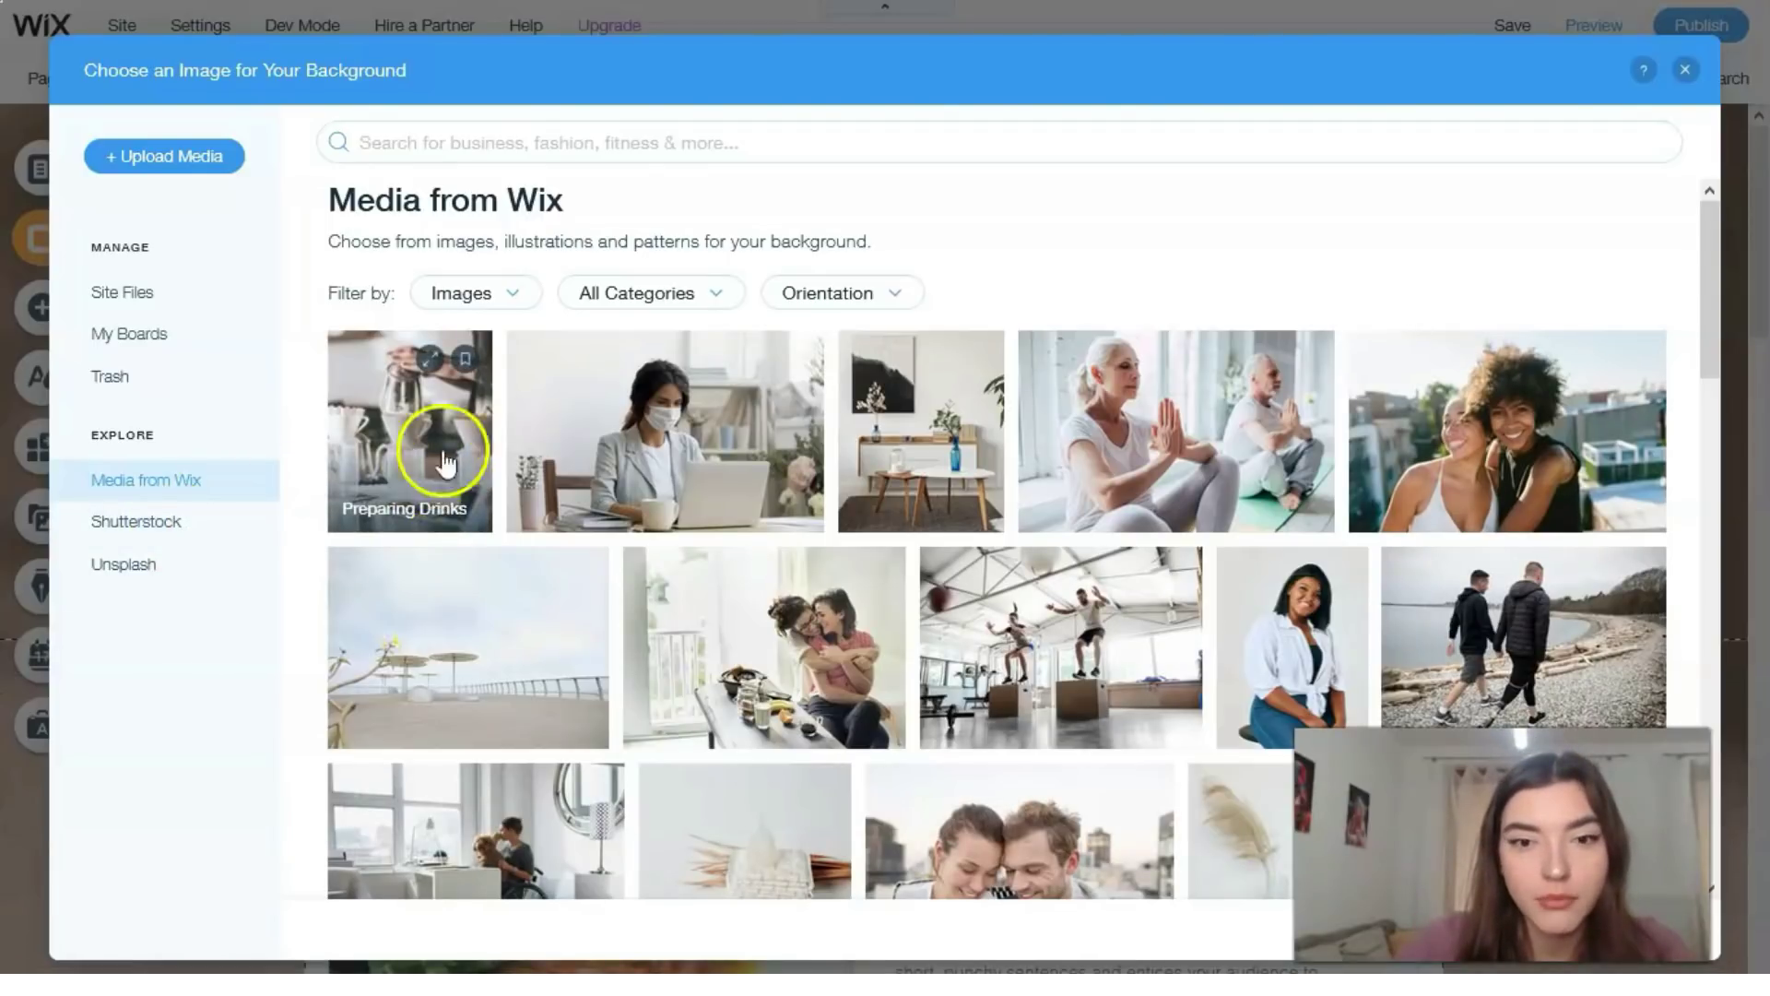
Step: Upload the photo of a woman in an orange sweater holding greens and use it as the main page's background
left_click(152, 168)
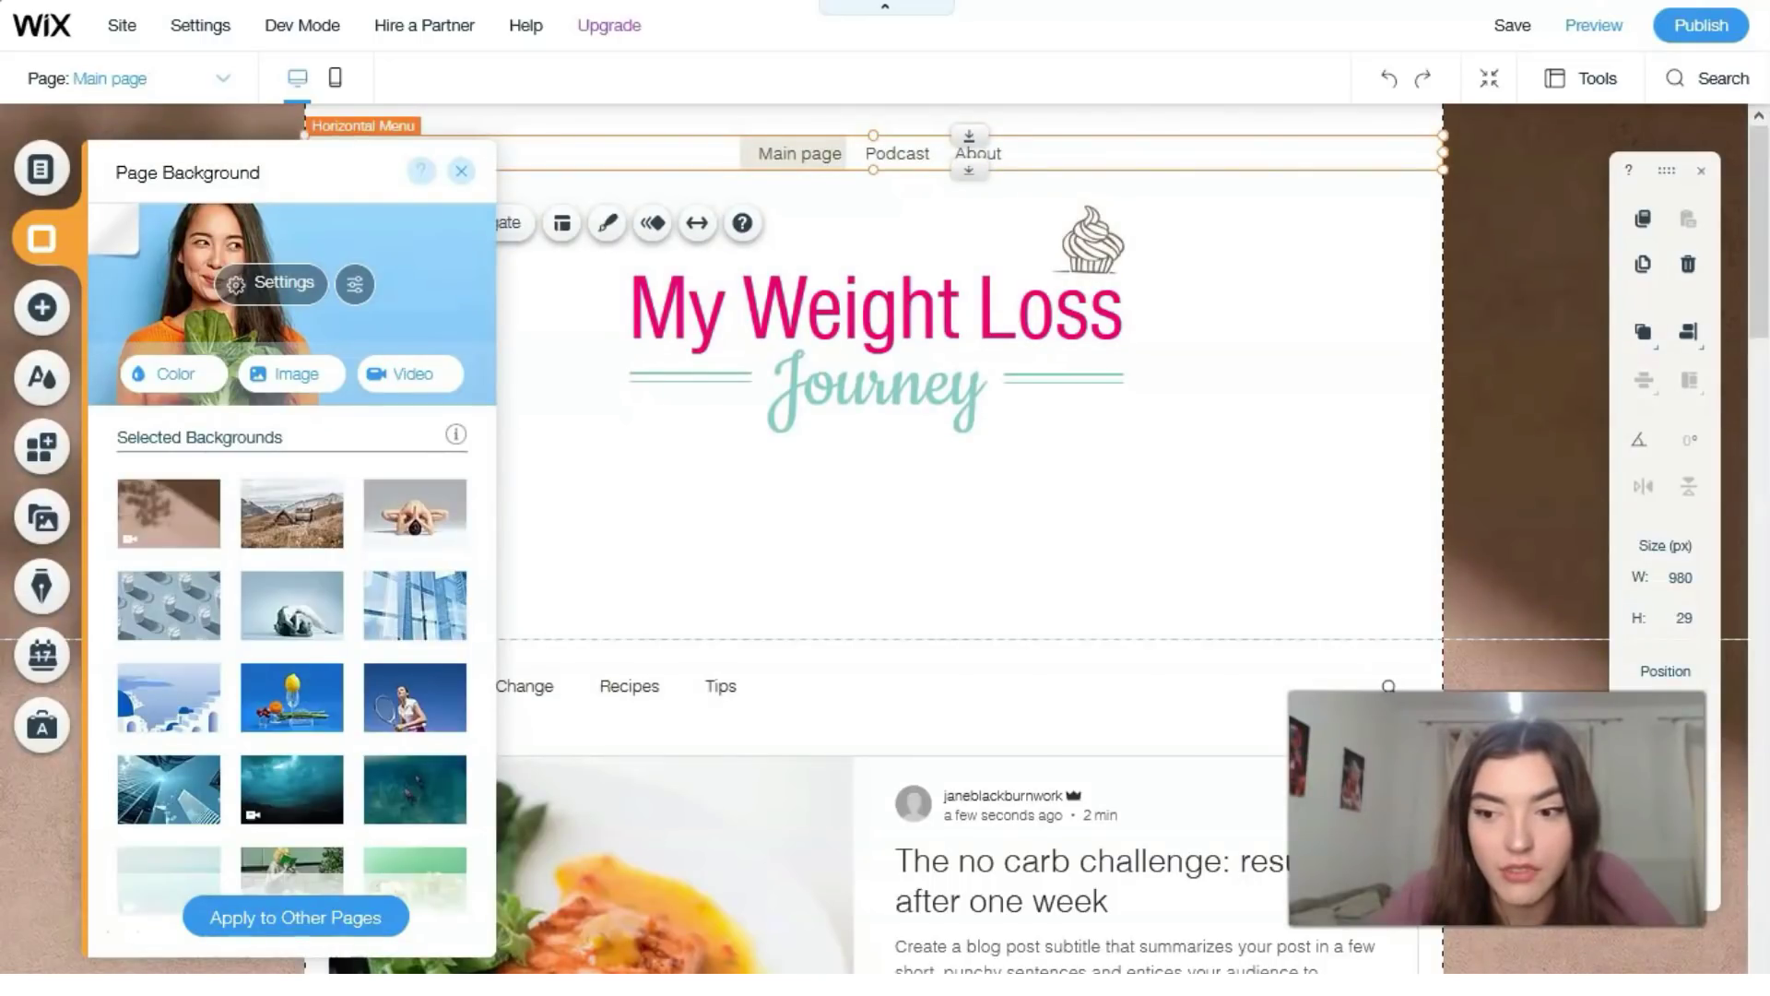
Step: Try applying the photo background to the Post, Podcast and About pages, and clear those selections
left_click(309, 923)
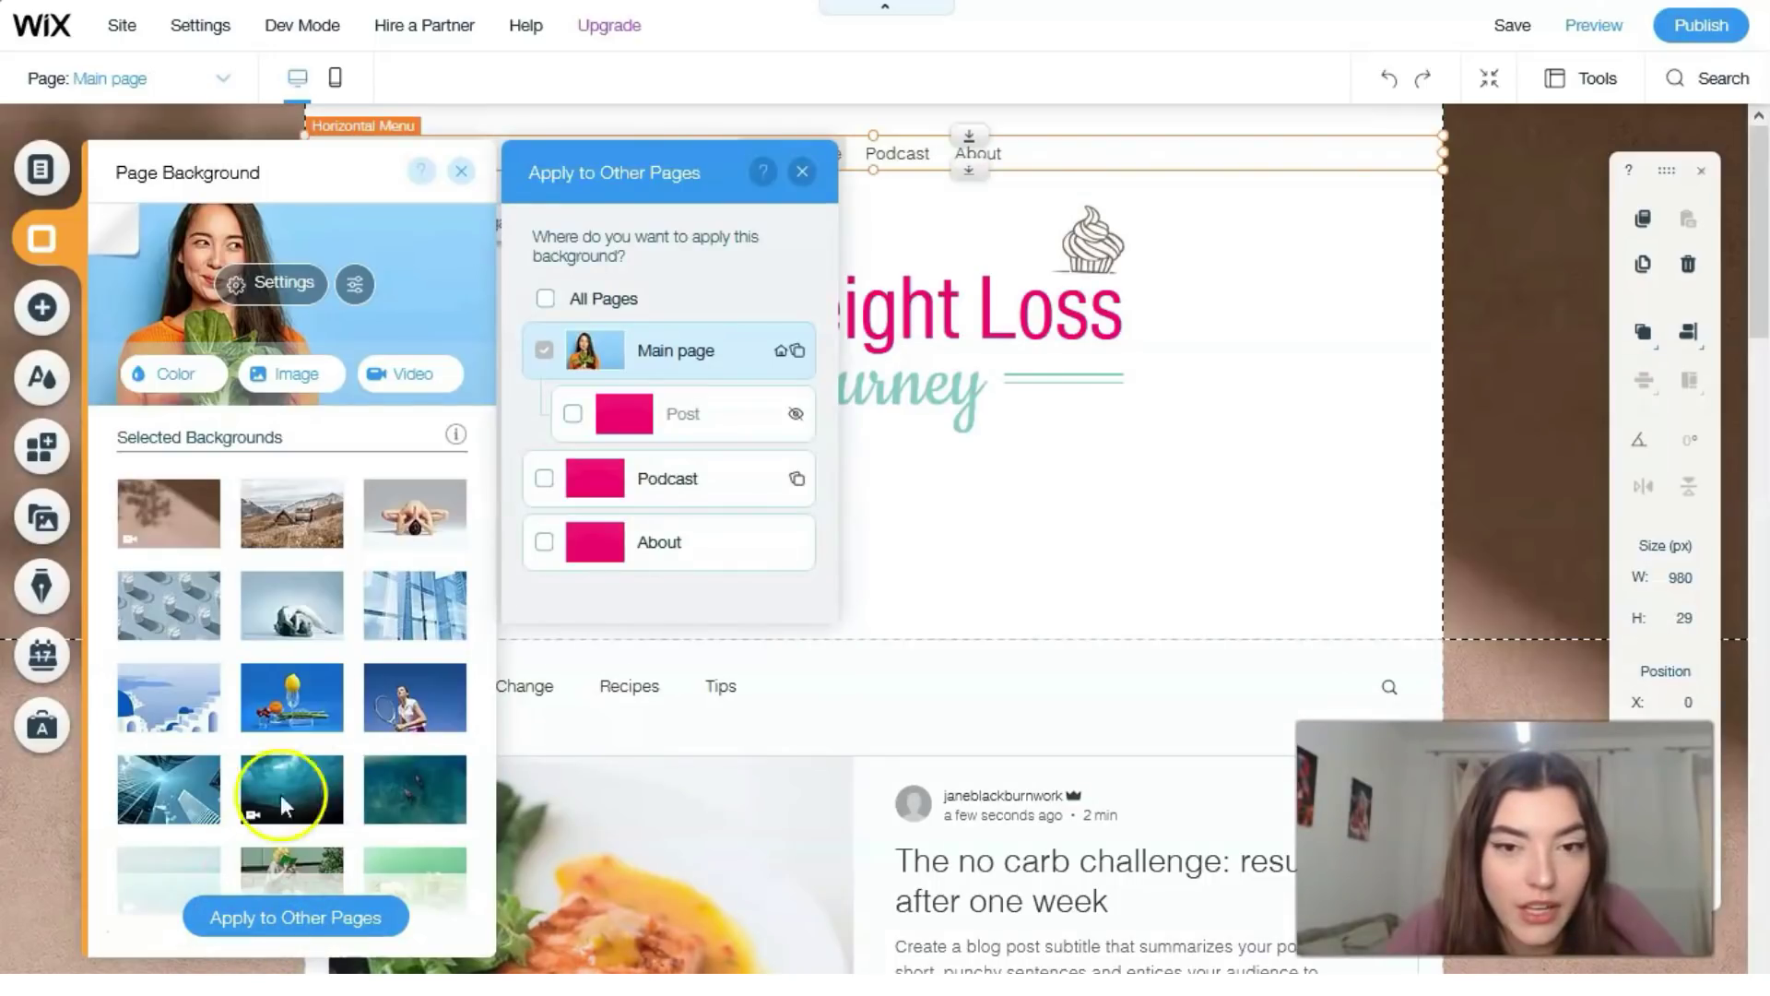
left_click(572, 413)
left_click(544, 479)
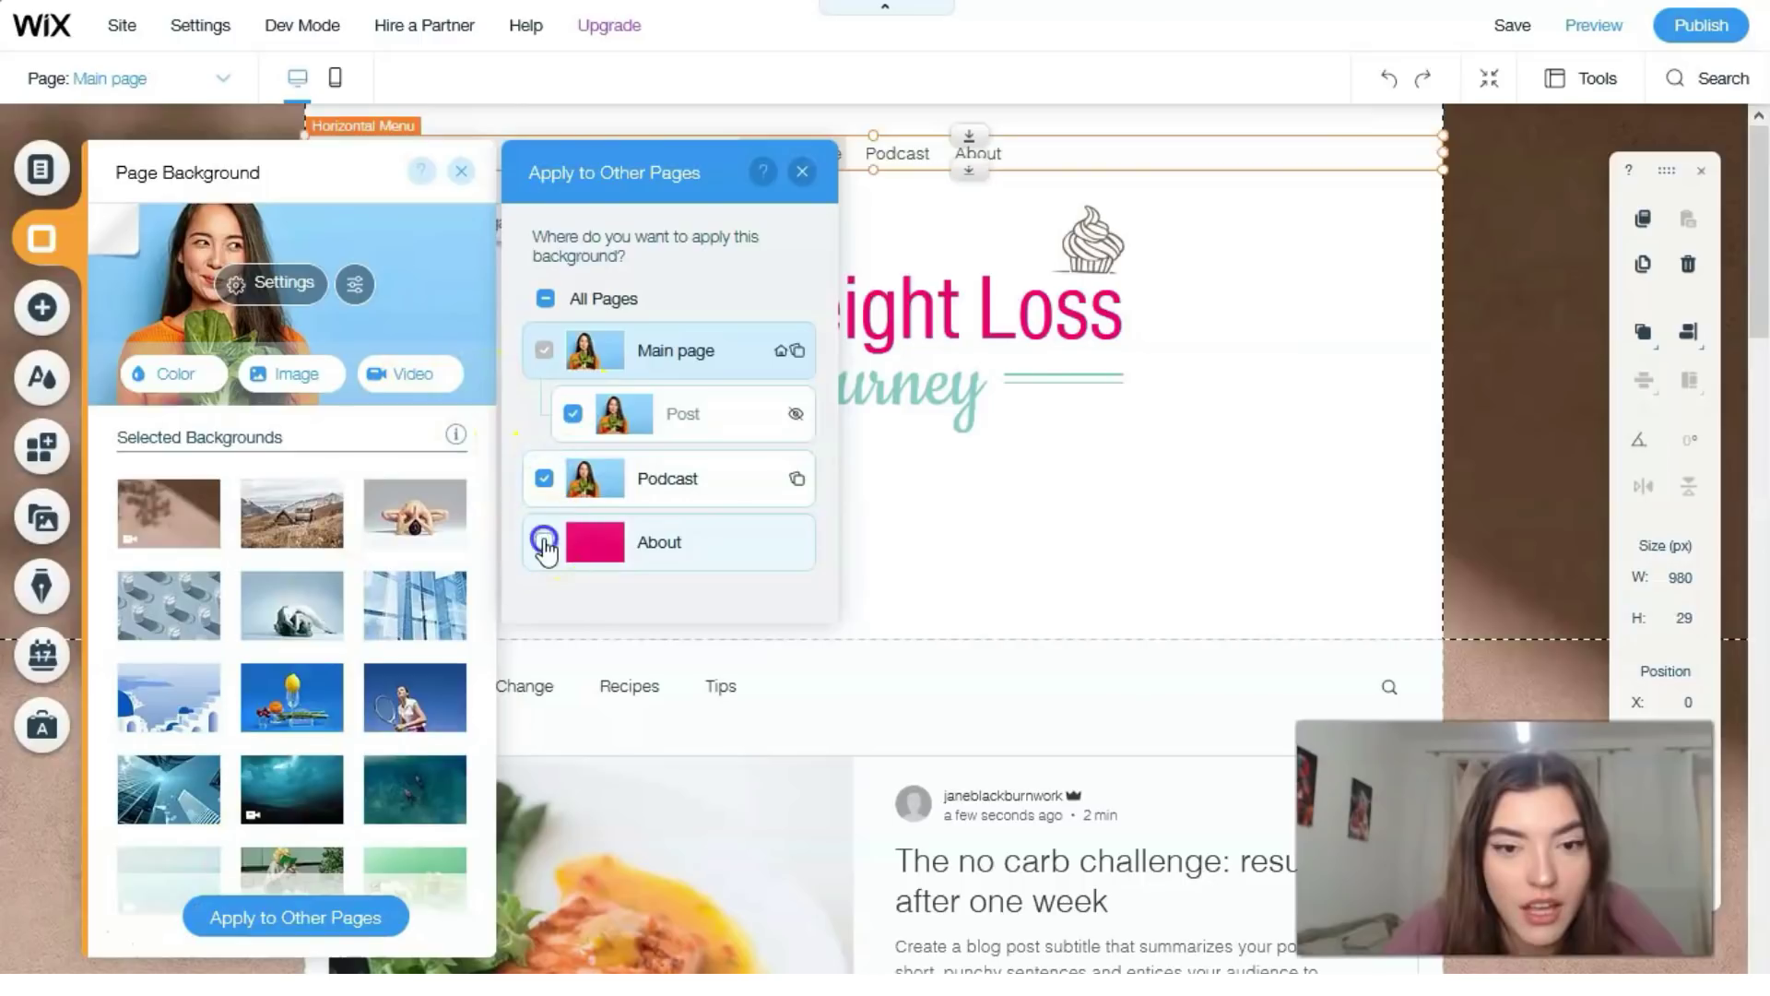
left_click(544, 542)
left_click(544, 542)
left_click(544, 477)
left_click(572, 417)
left_click(458, 173)
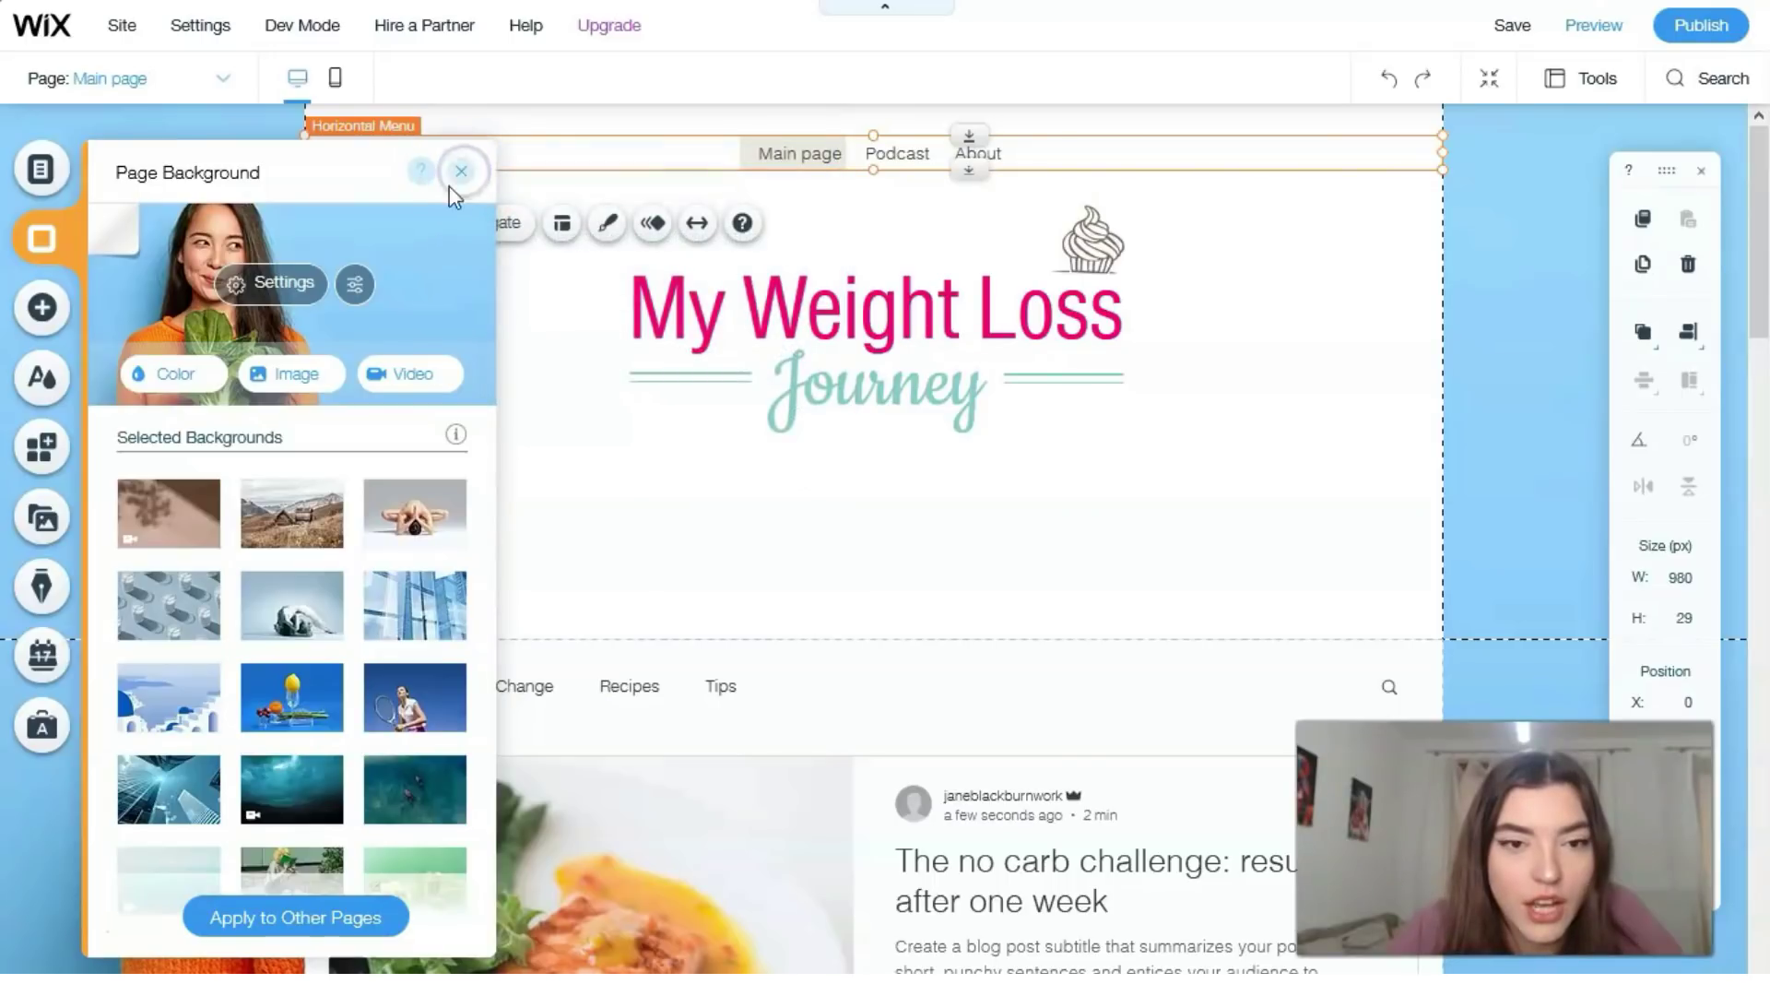
Step: Close the page background settings and check how the new photo looks behind the main page's blog posts
left_click(461, 172)
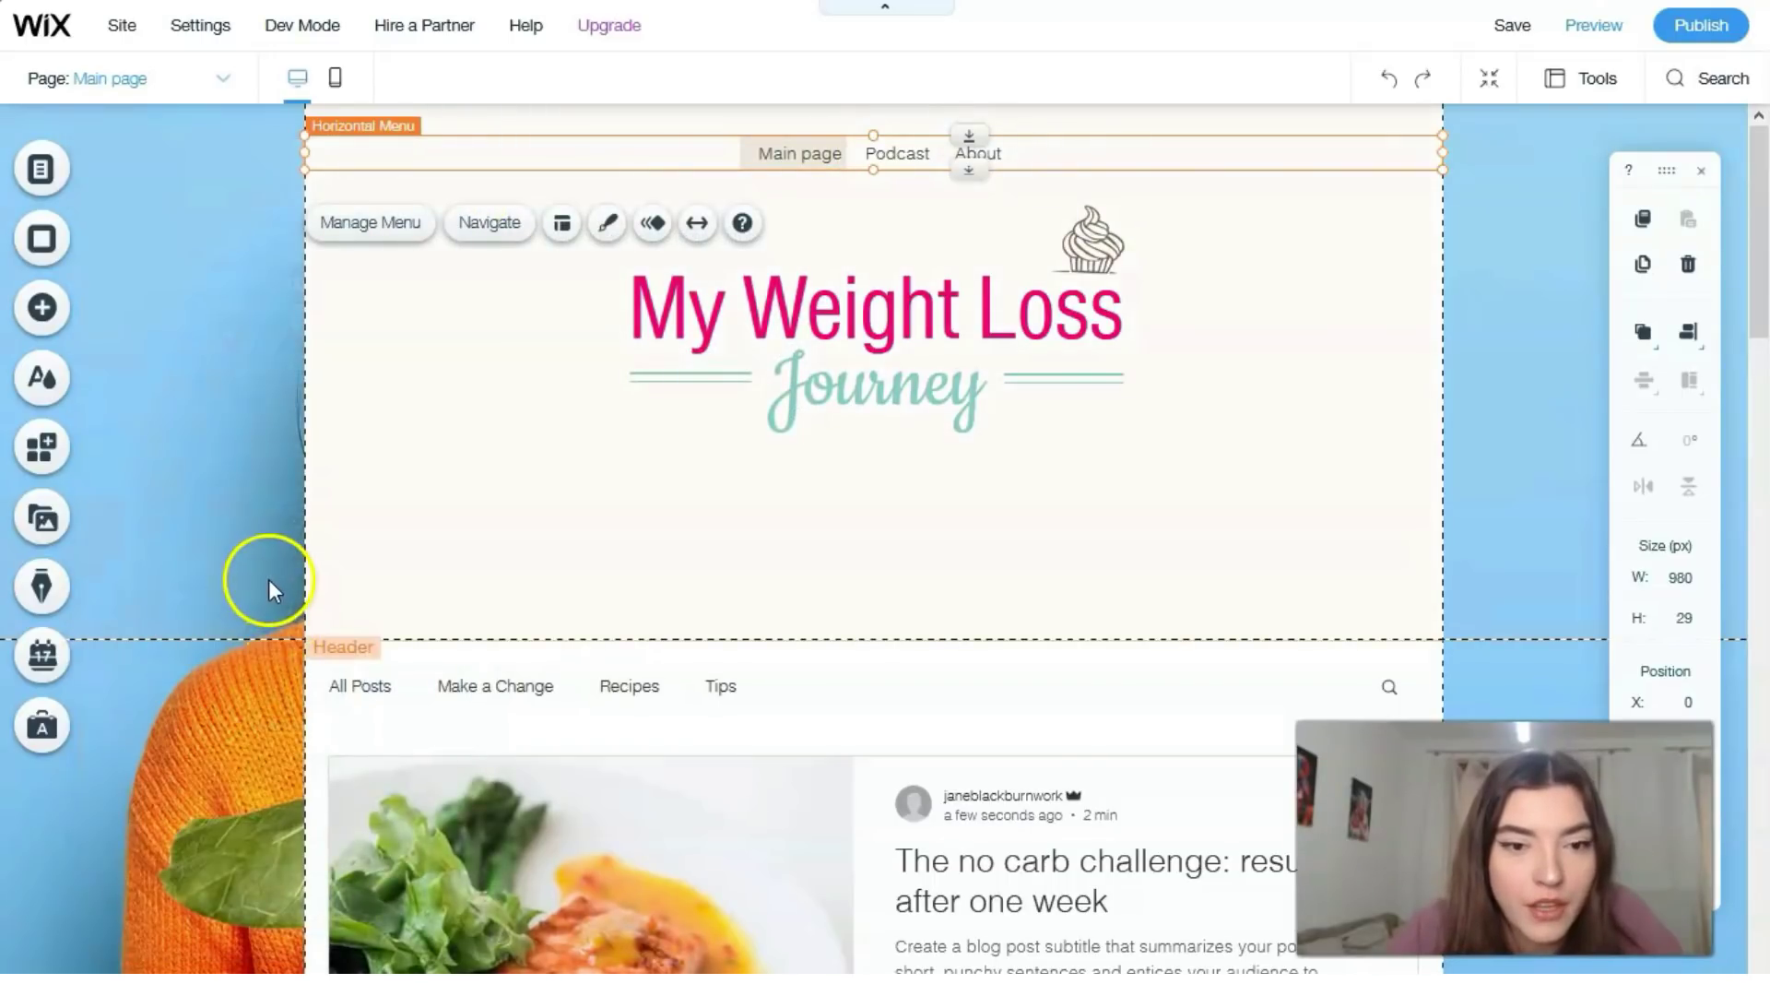
scroll(245, 719, "down", 8)
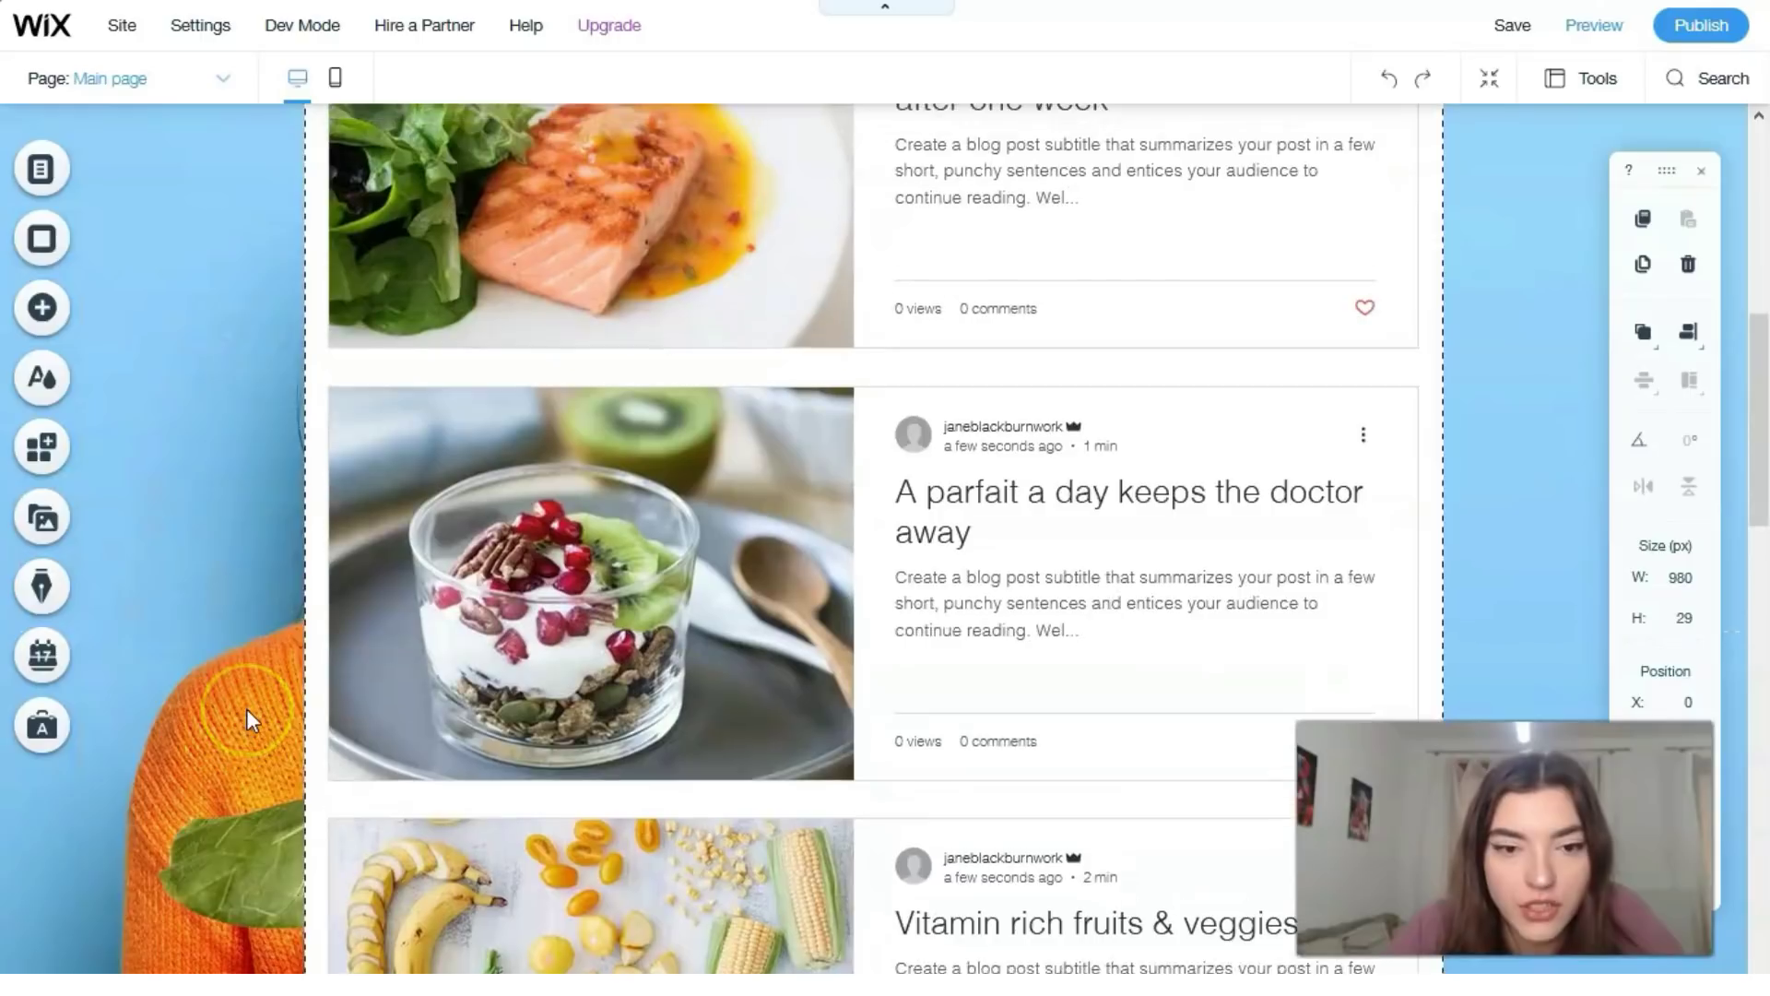
scroll(246, 708, "up", 8)
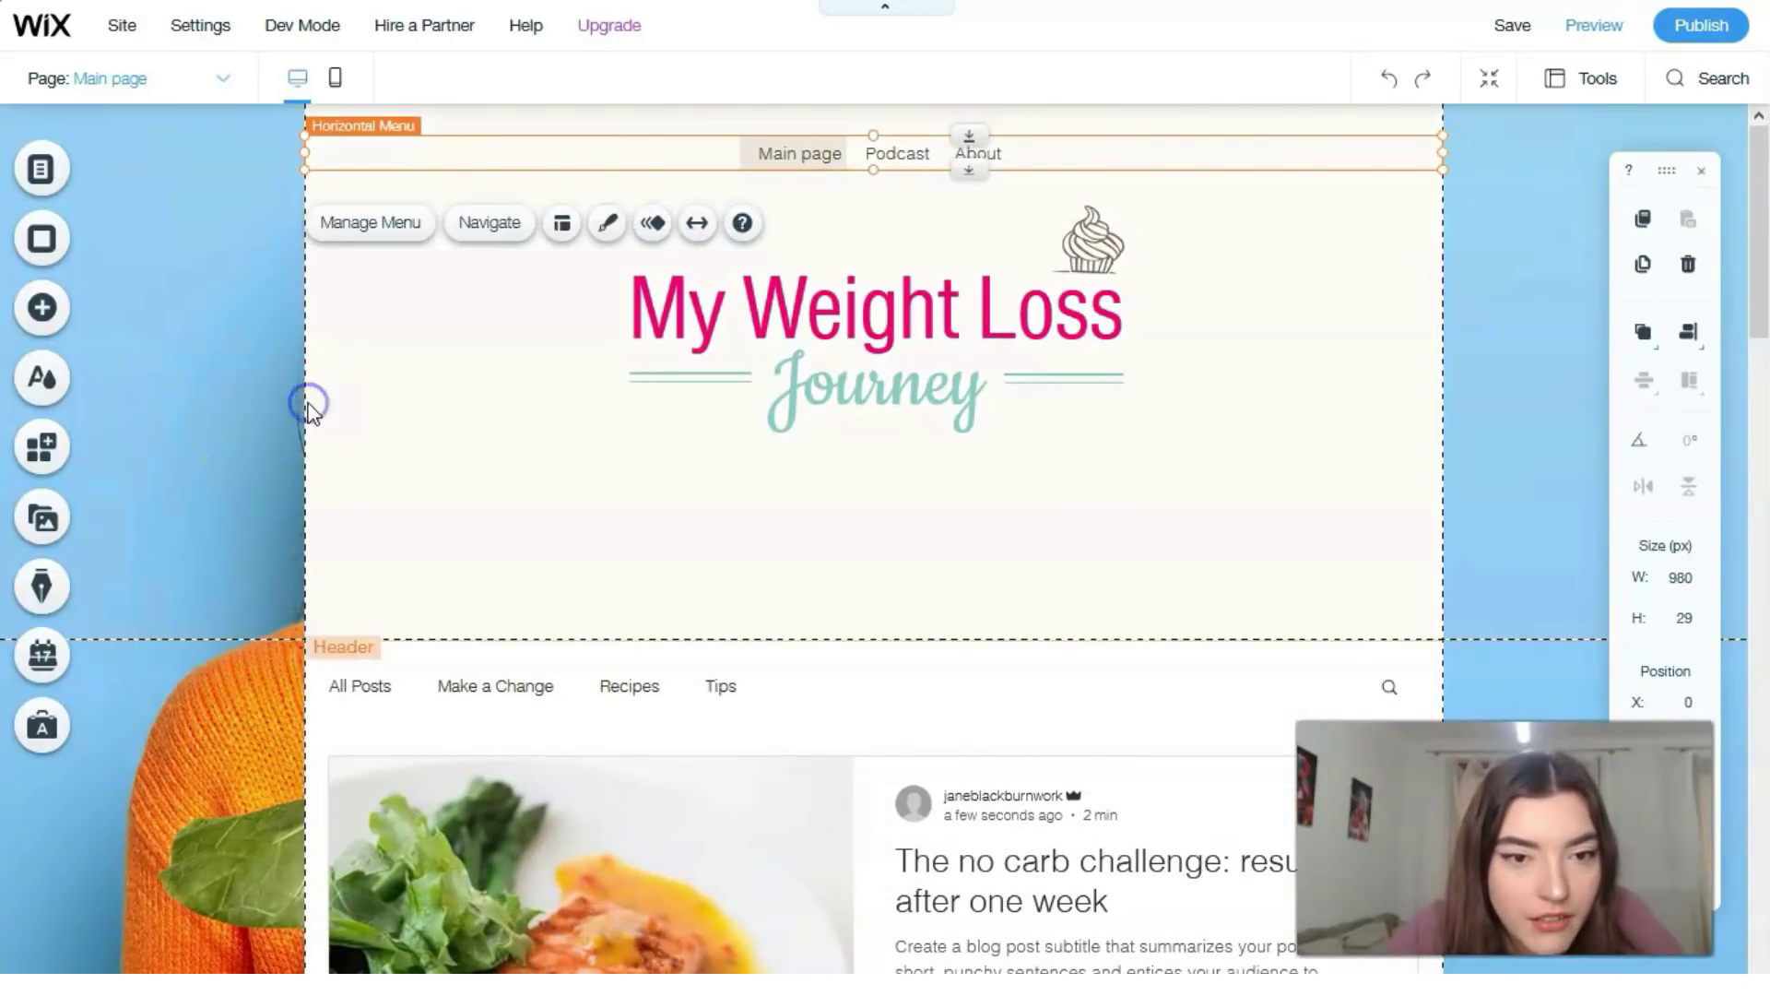
Step: Set the header's design to No Color so the photo background shows through behind the title
left_click(309, 406)
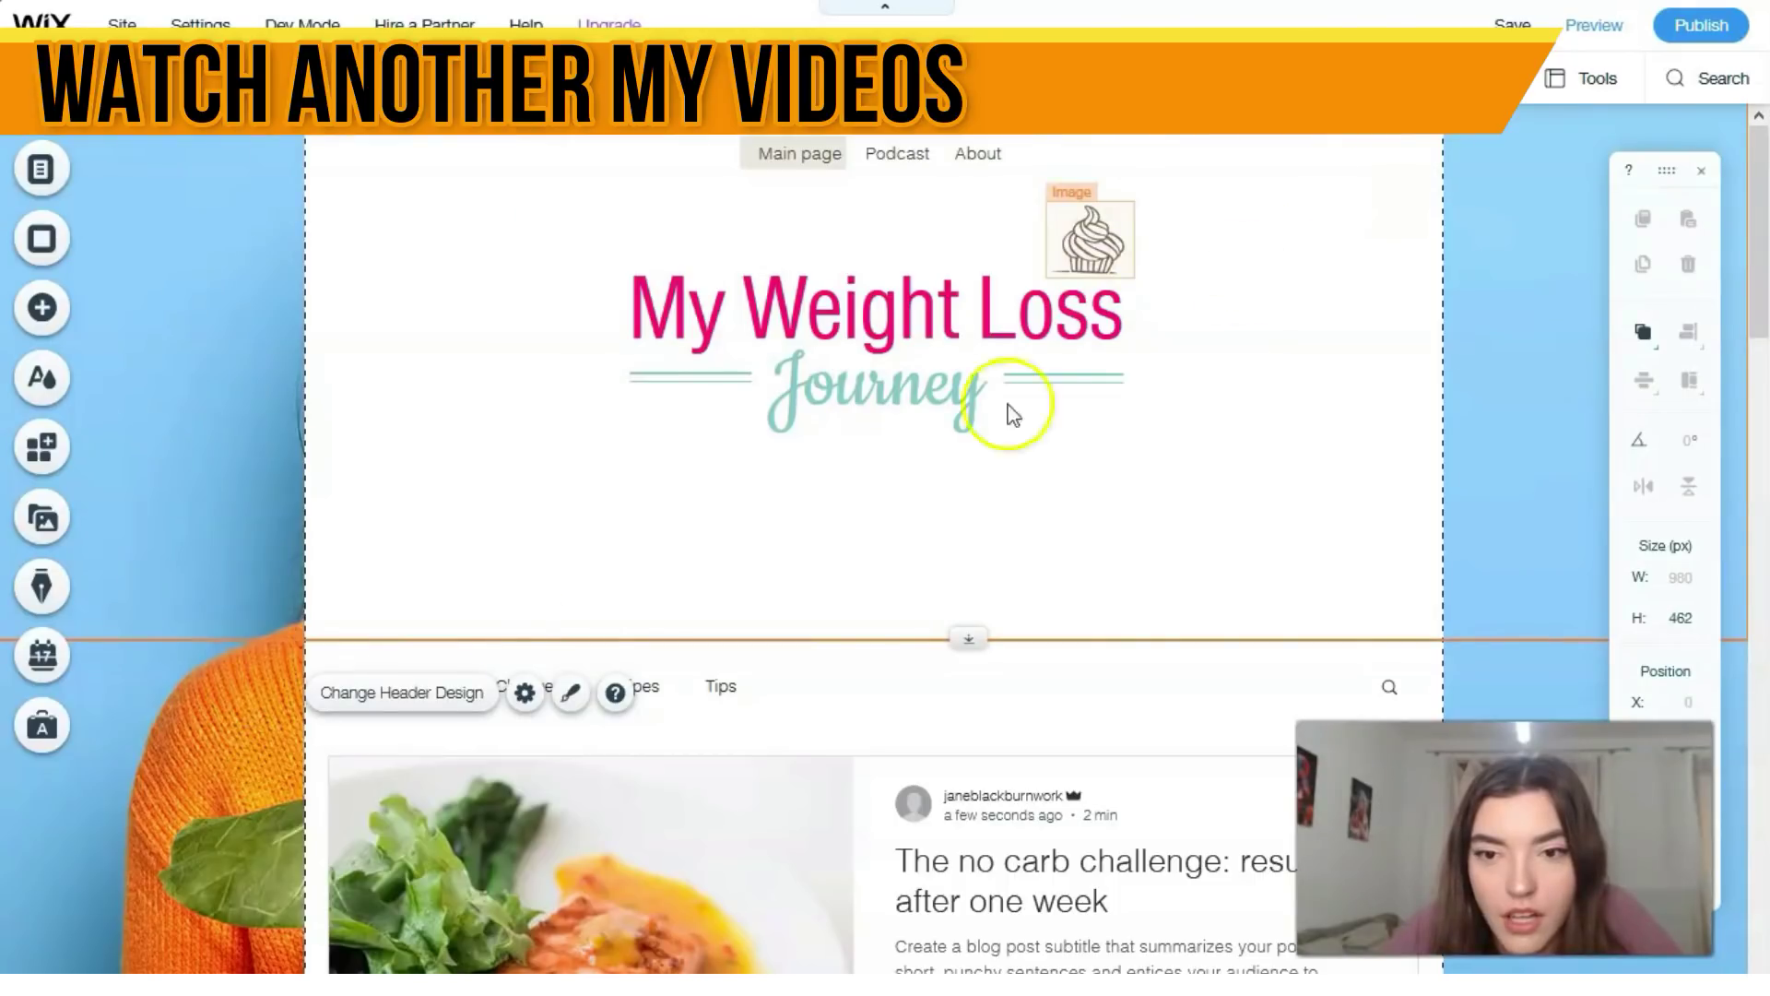
left_click(570, 692)
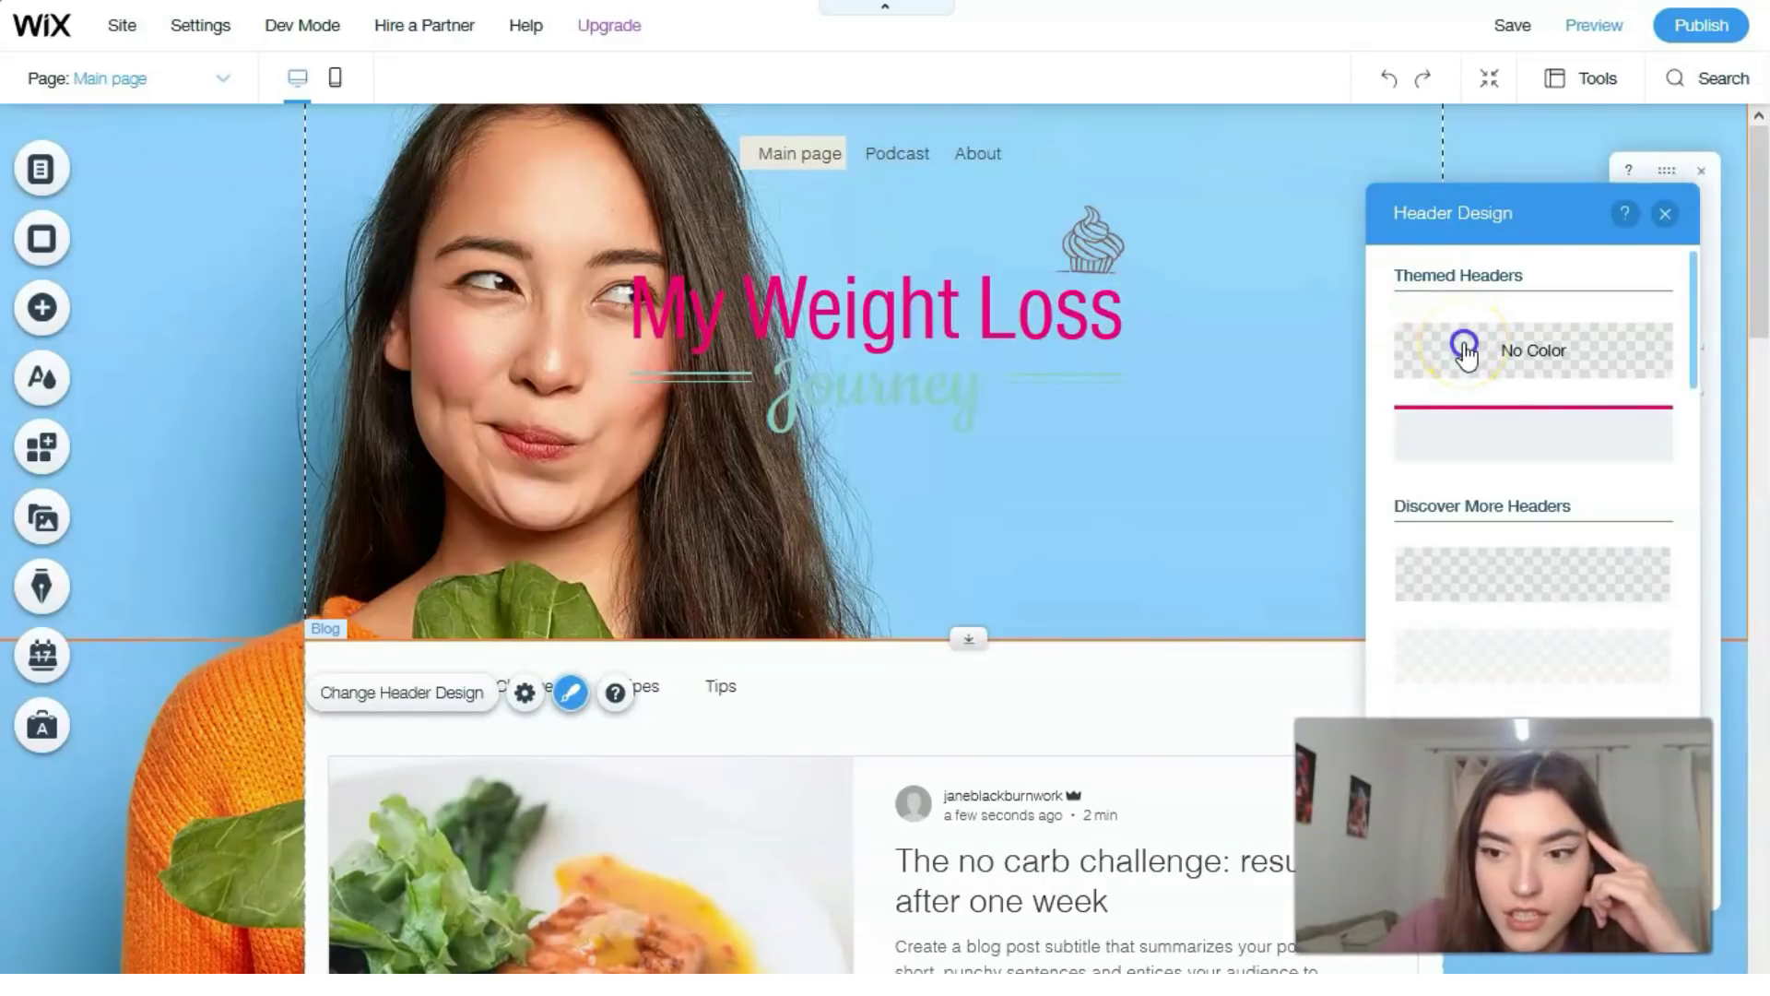
left_click(1665, 214)
scroll(668, 594, "down", 5)
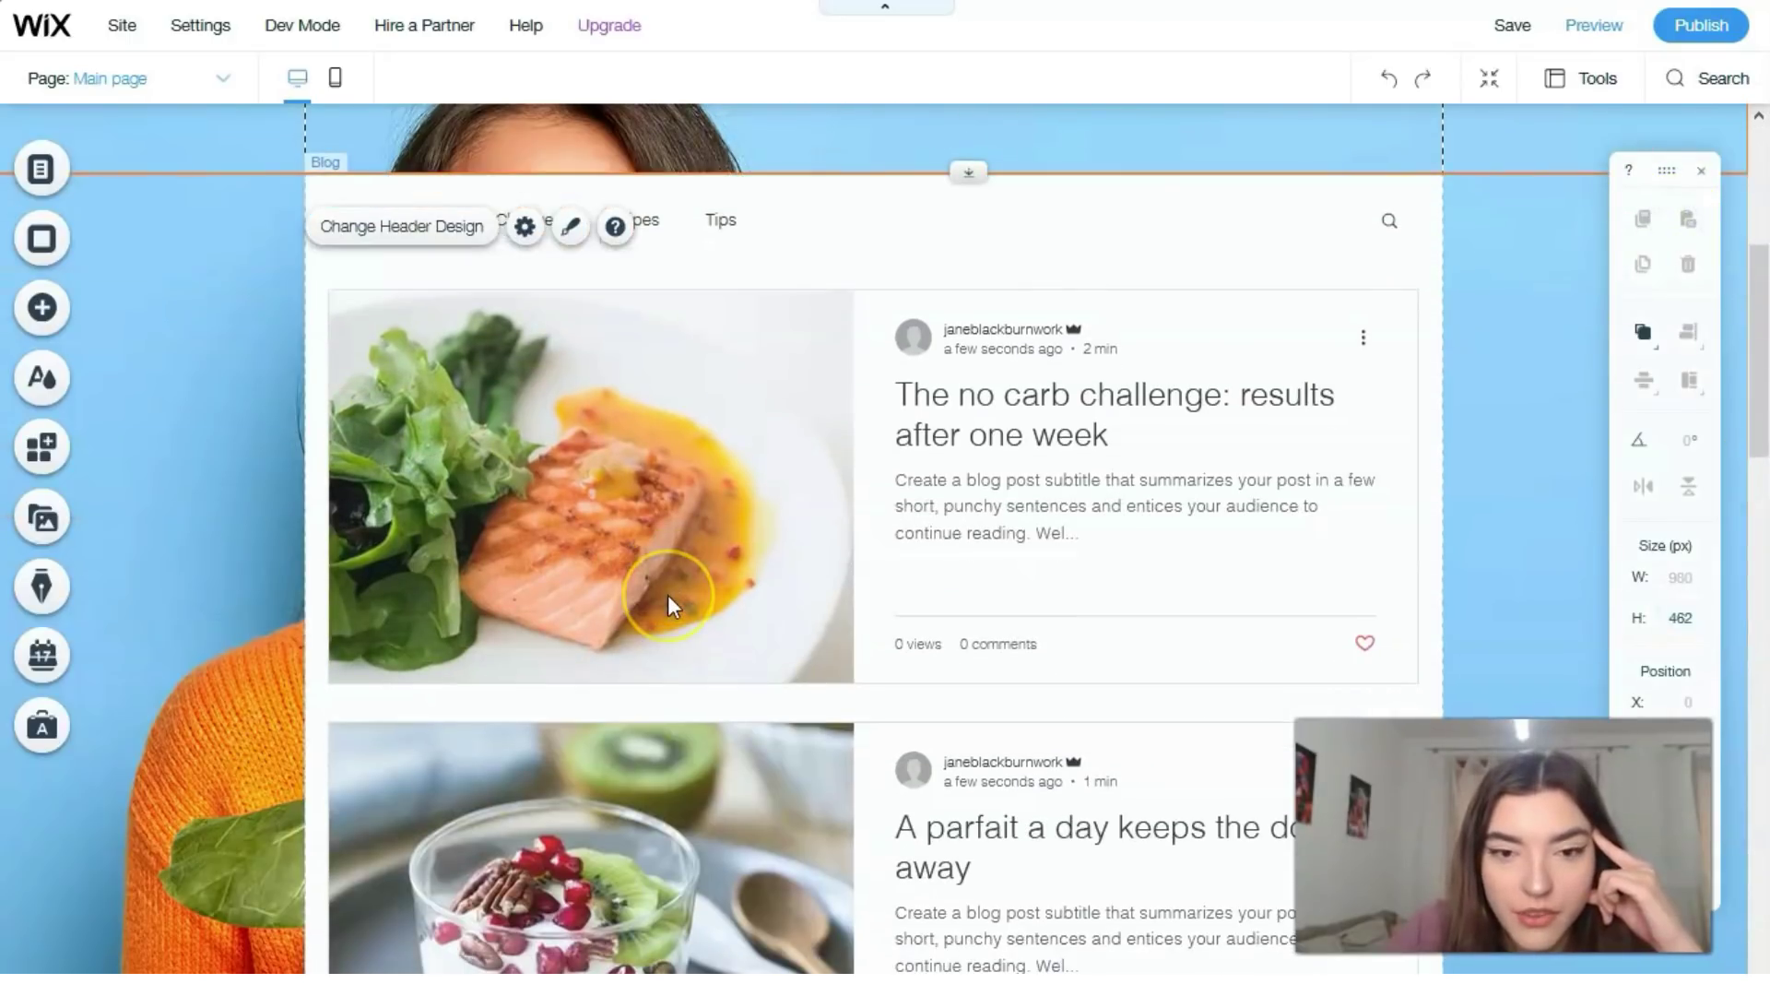
scroll(667, 594, "up", 5)
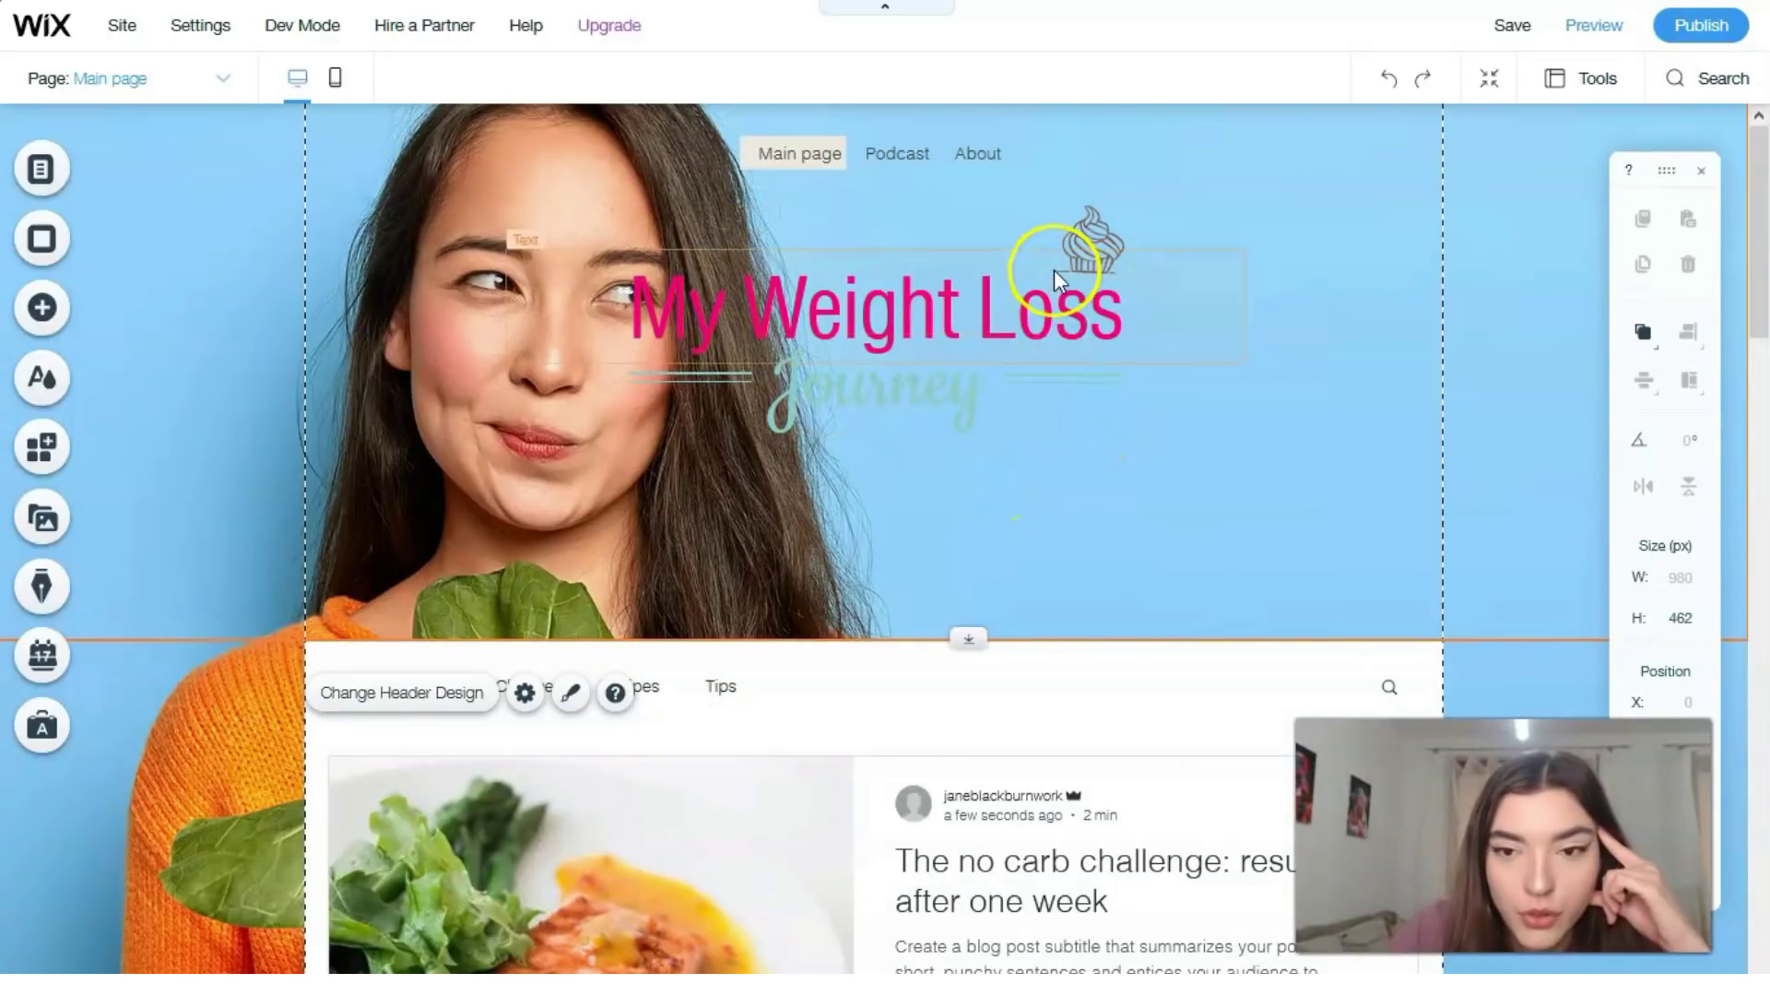
Step: Move the cupcake image, the My Weight Loss title and the Journey text clear of the woman's face, onto the open blue background
left_click_drag(1280, 235, 1352, 231)
left_click_drag(956, 313, 1080, 302)
left_click_drag(896, 376, 1232, 419)
Step: Delete the decorative lines that flanked the Journey text in the header
left_click(1011, 374)
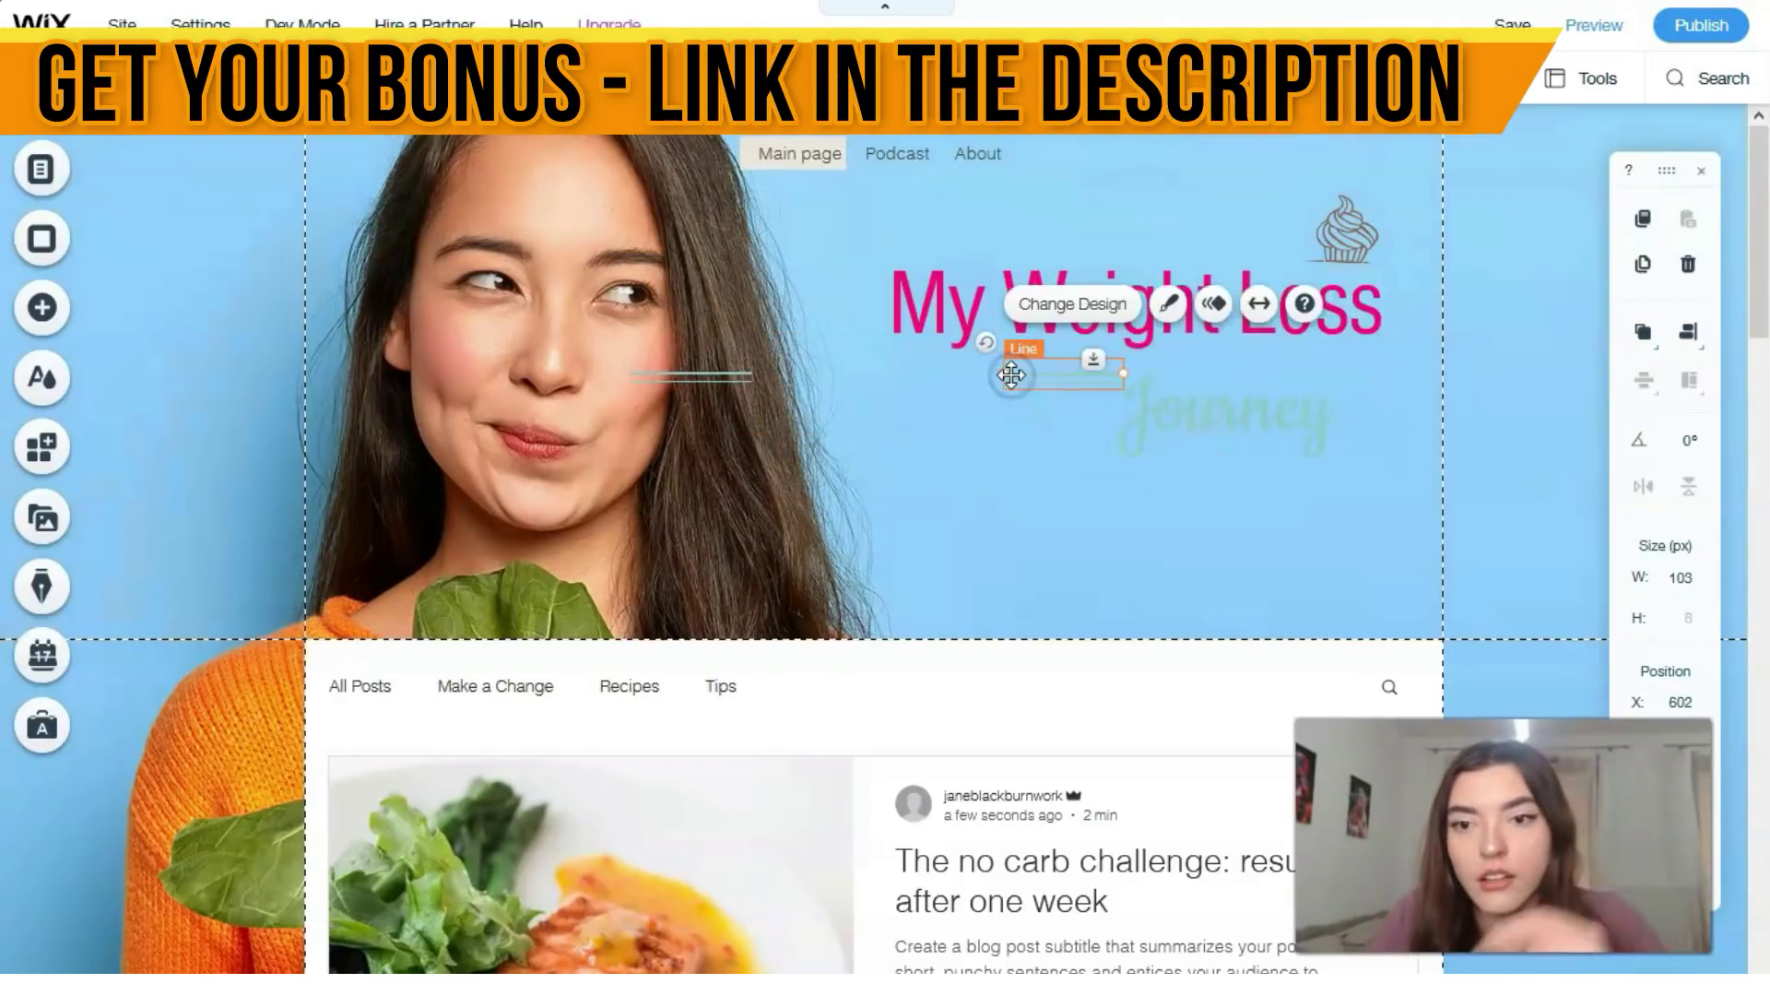
left_click_drag(1014, 374, 695, 373)
key("Delete")
Step: Recolor the My Weight Loss title to dark magenta #AB0153 from the site colors
left_click(1213, 307)
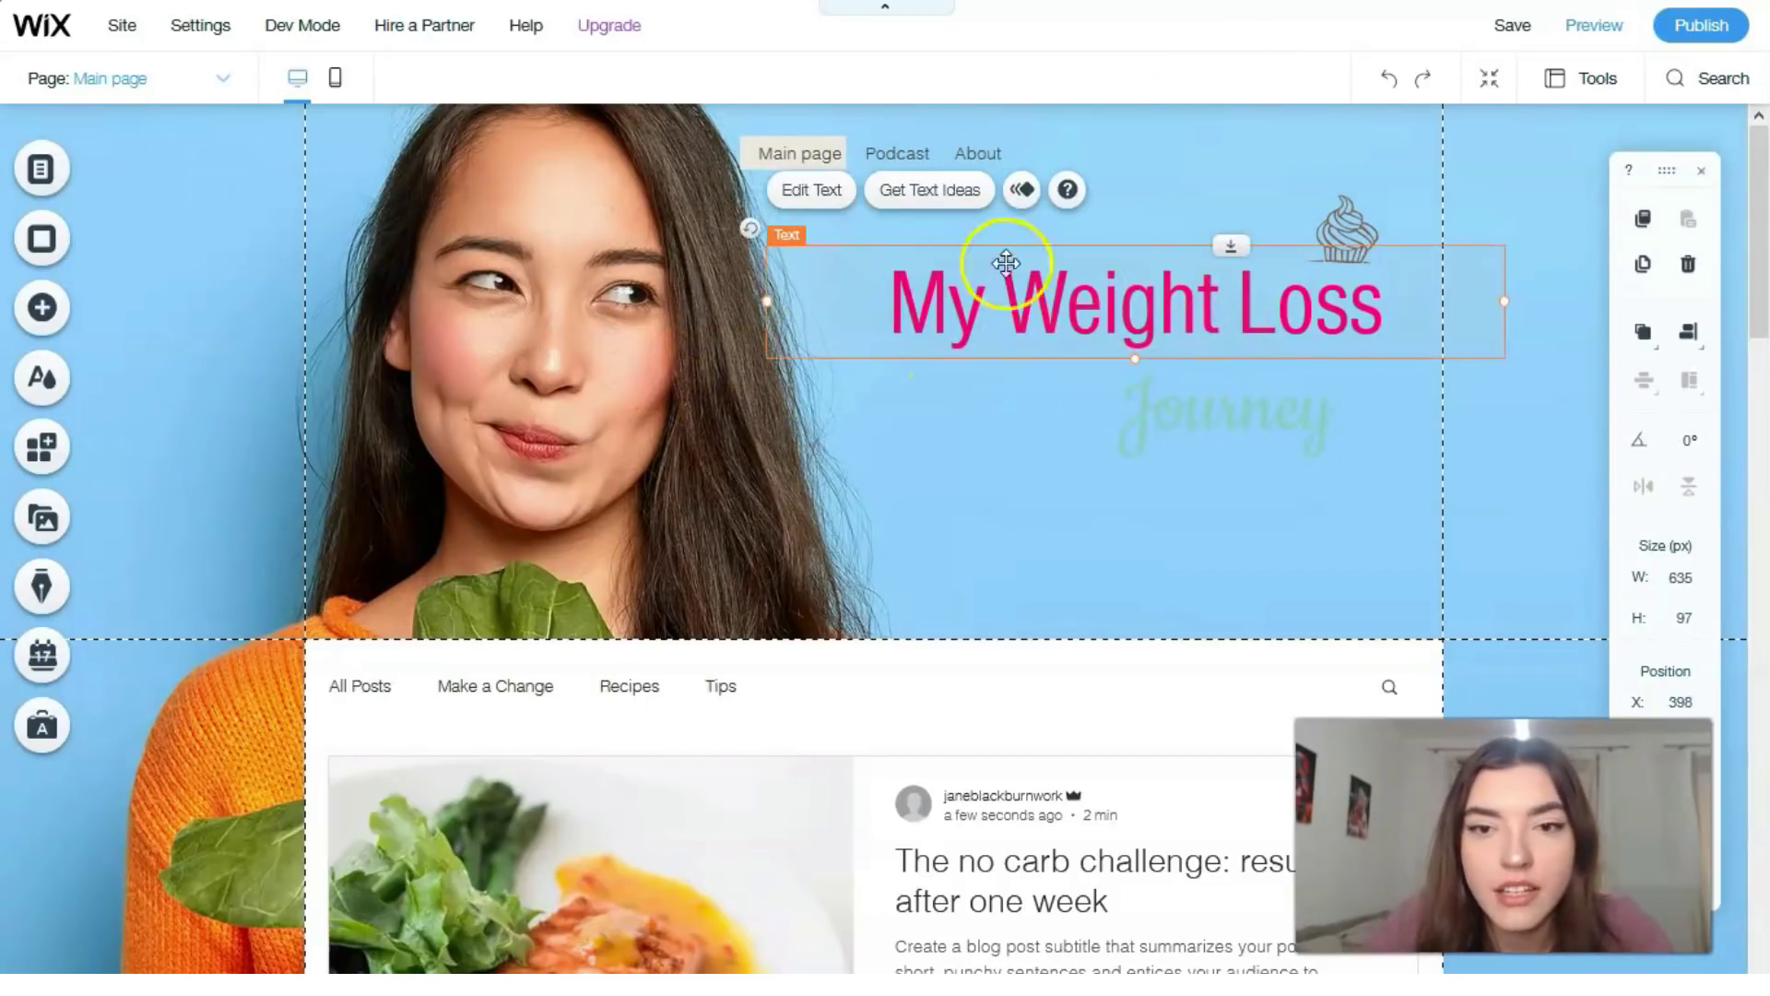
left_click(830, 192)
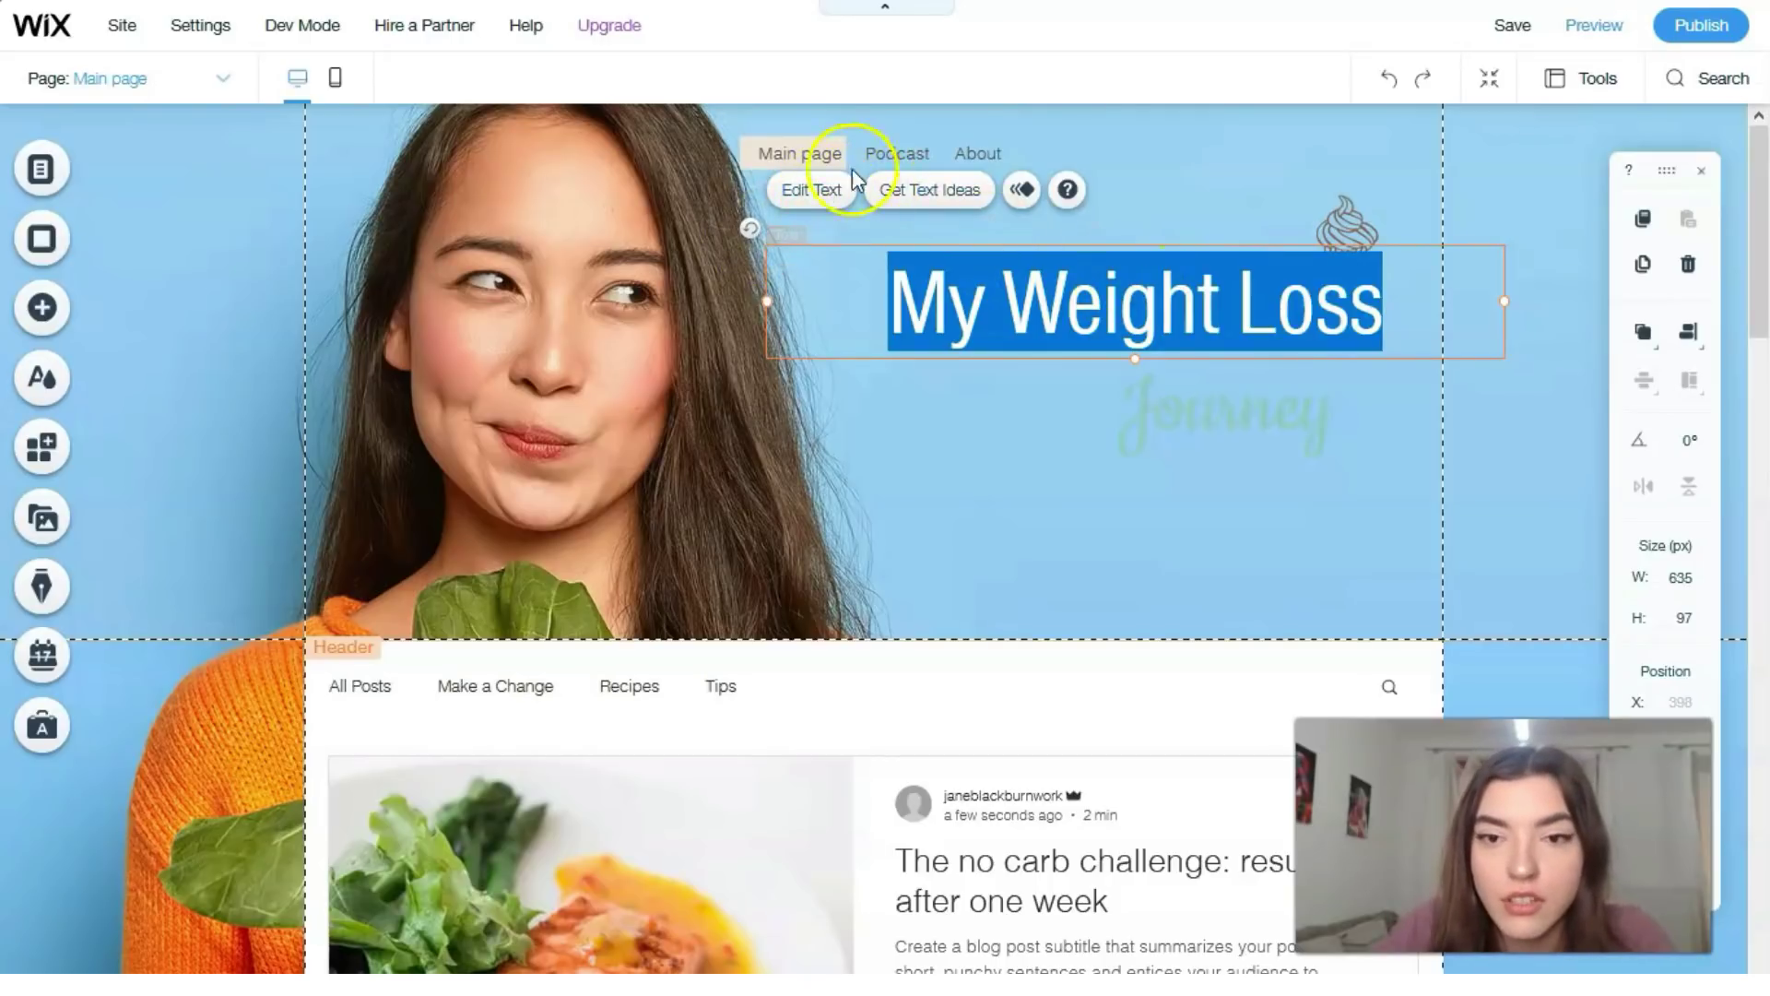
left_click(607, 651)
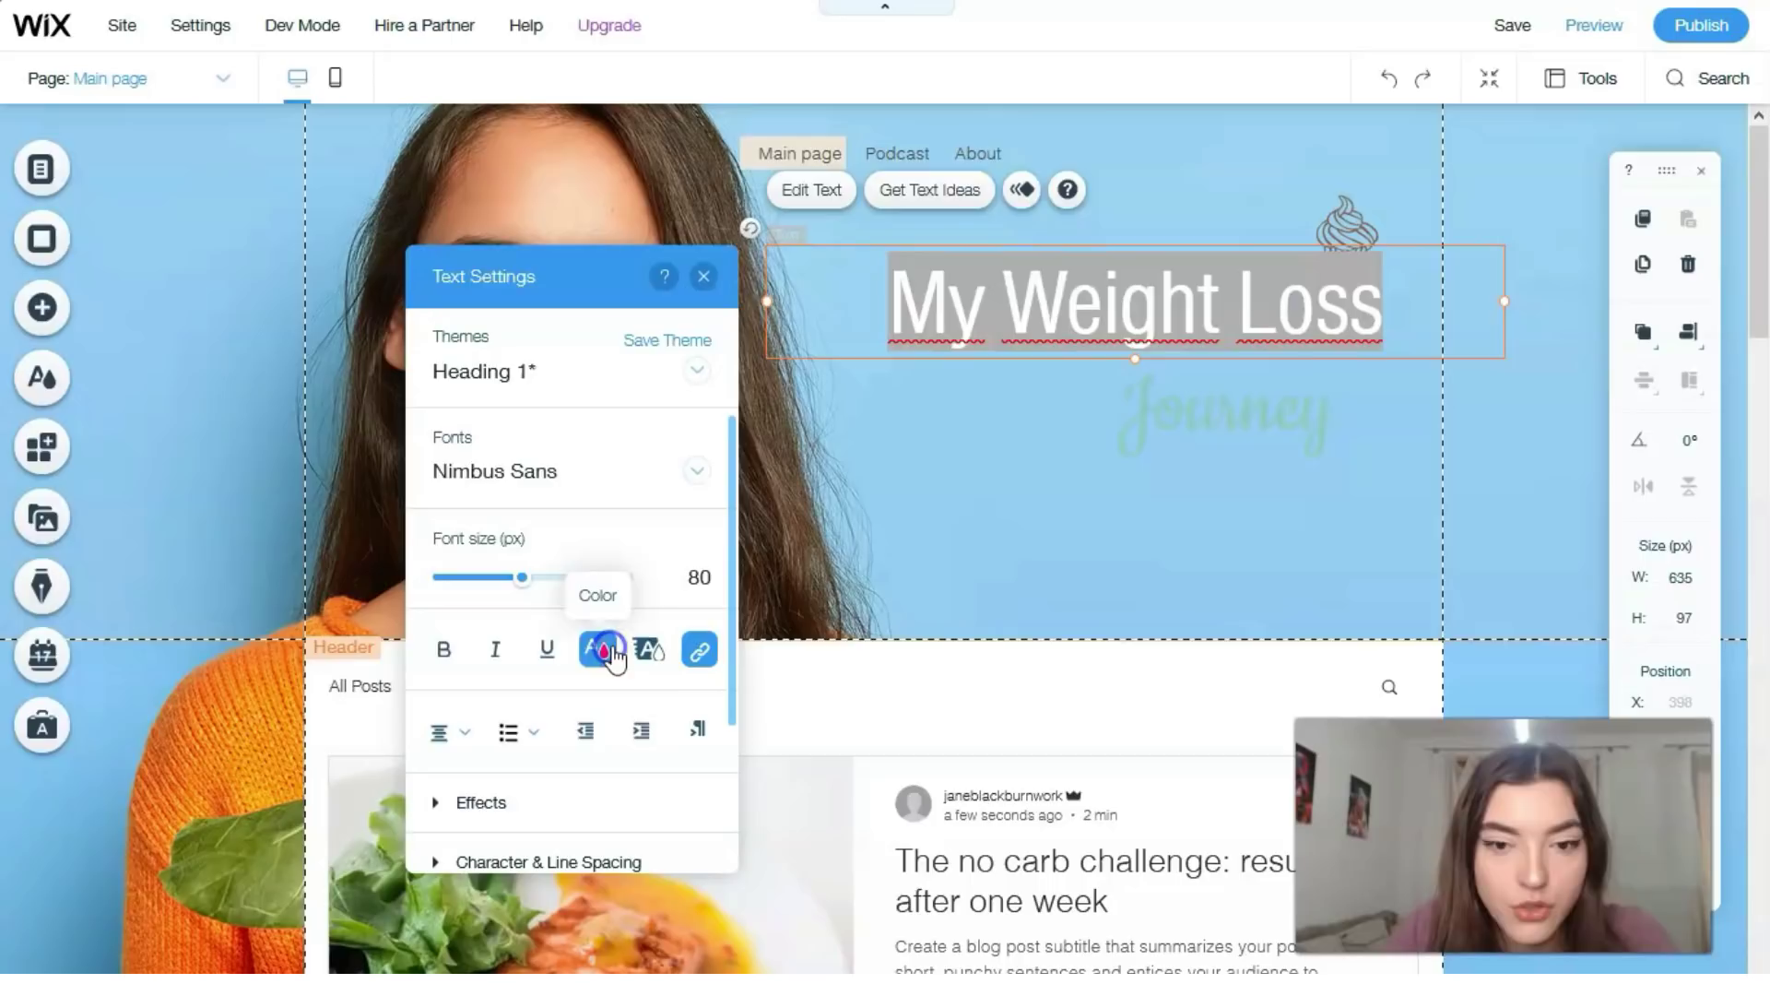
left_click(422, 449)
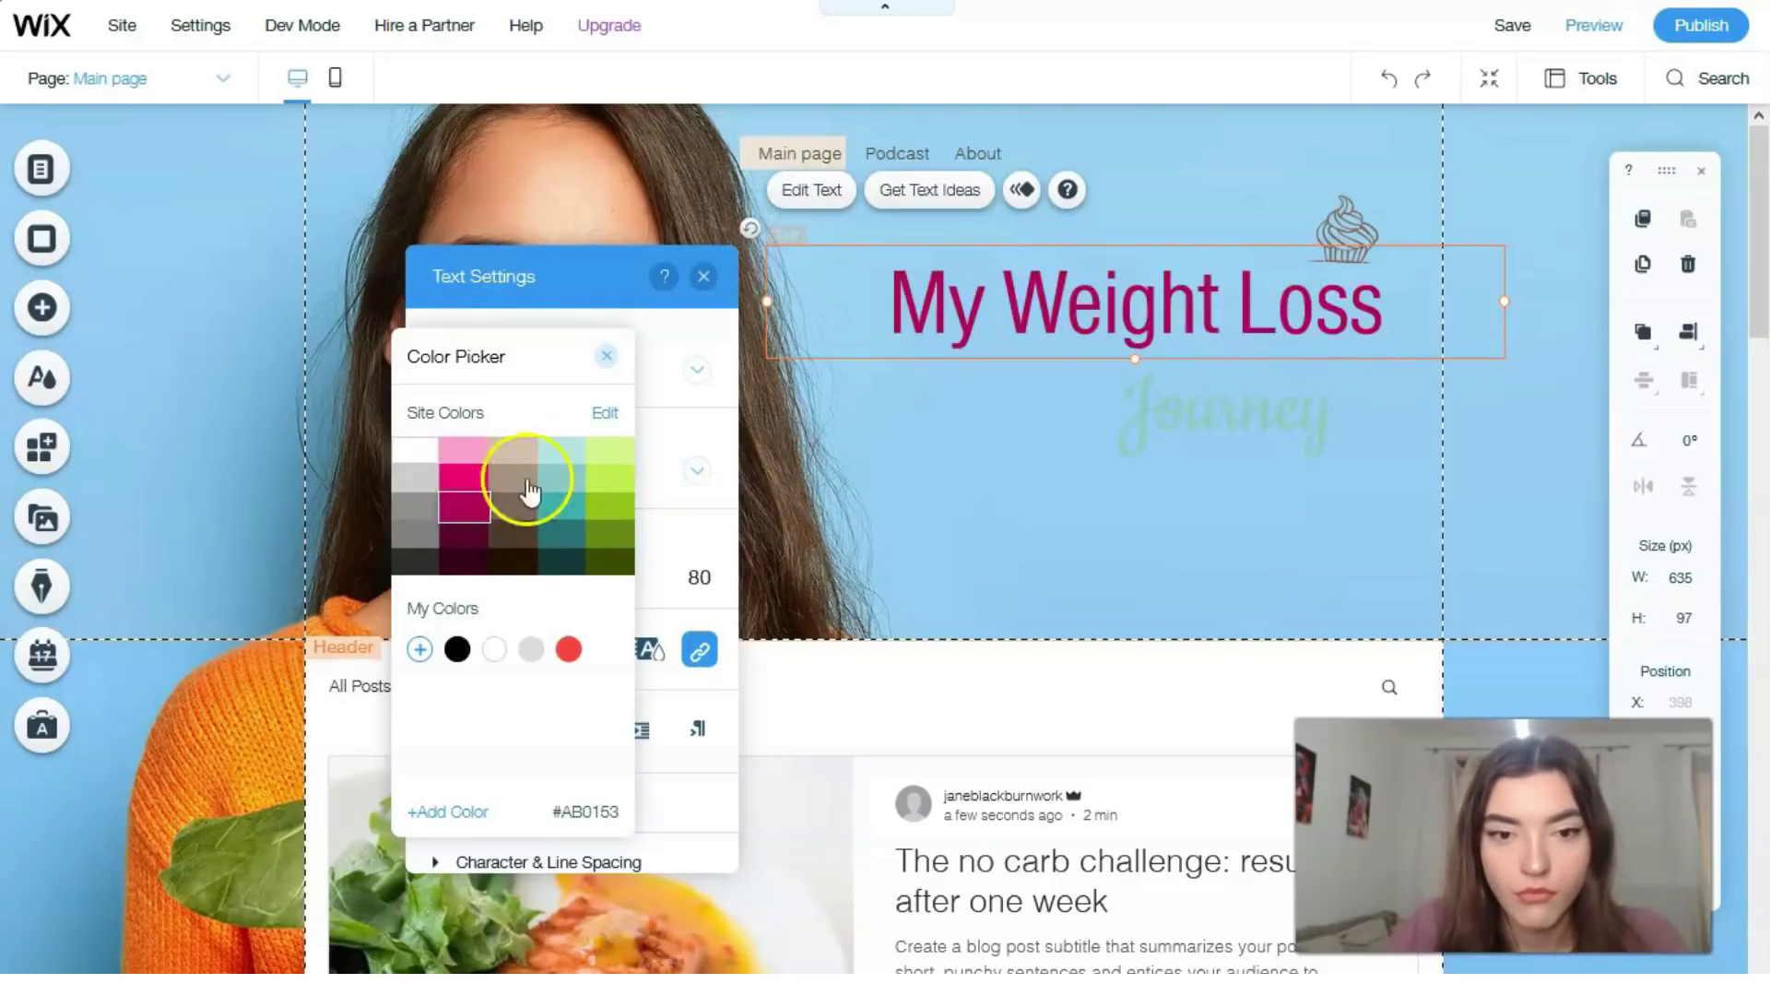
left_click(701, 272)
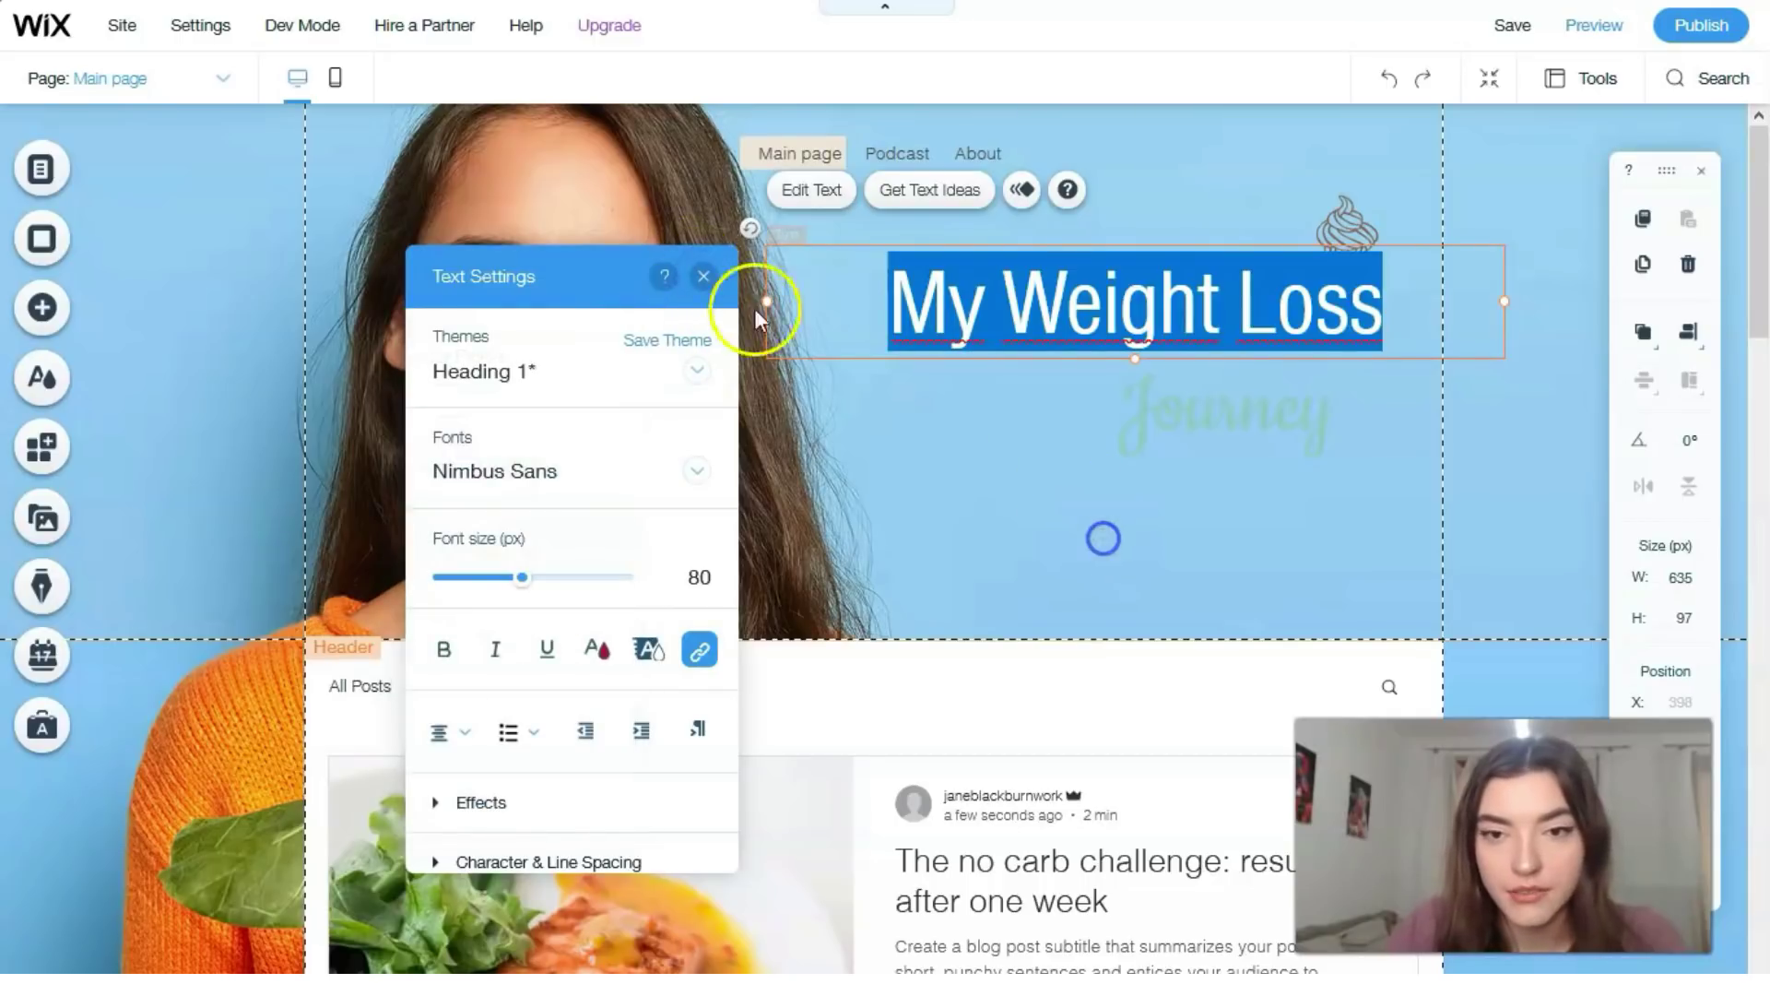
left_click(710, 284)
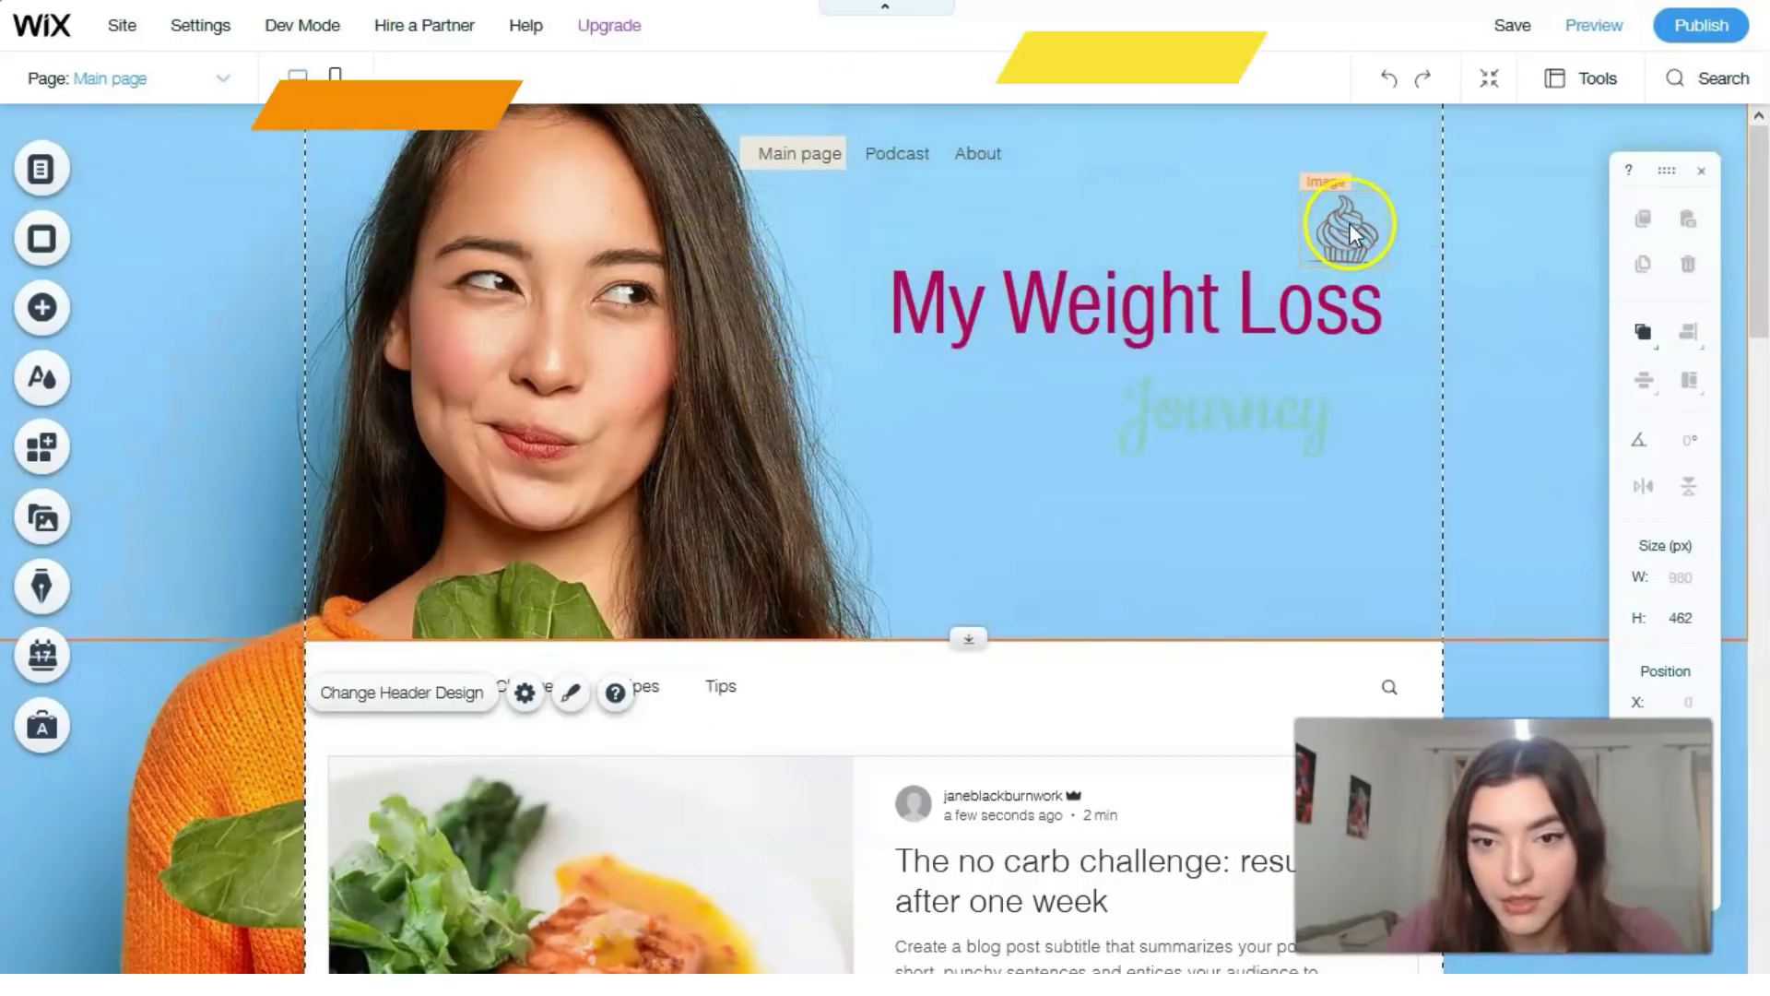
Step: Place the cupcake image above the right end of the title and move the horizontal menu beside it
left_click_drag(1347, 231, 1213, 179)
mouse_move(1350, 137)
left_mouse_down()
mouse_move(1366, 155)
mouse_move(1333, 187)
mouse_move(1356, 167)
left_mouse_up()
left_click(925, 151)
left_click_drag(1011, 154, 1206, 169)
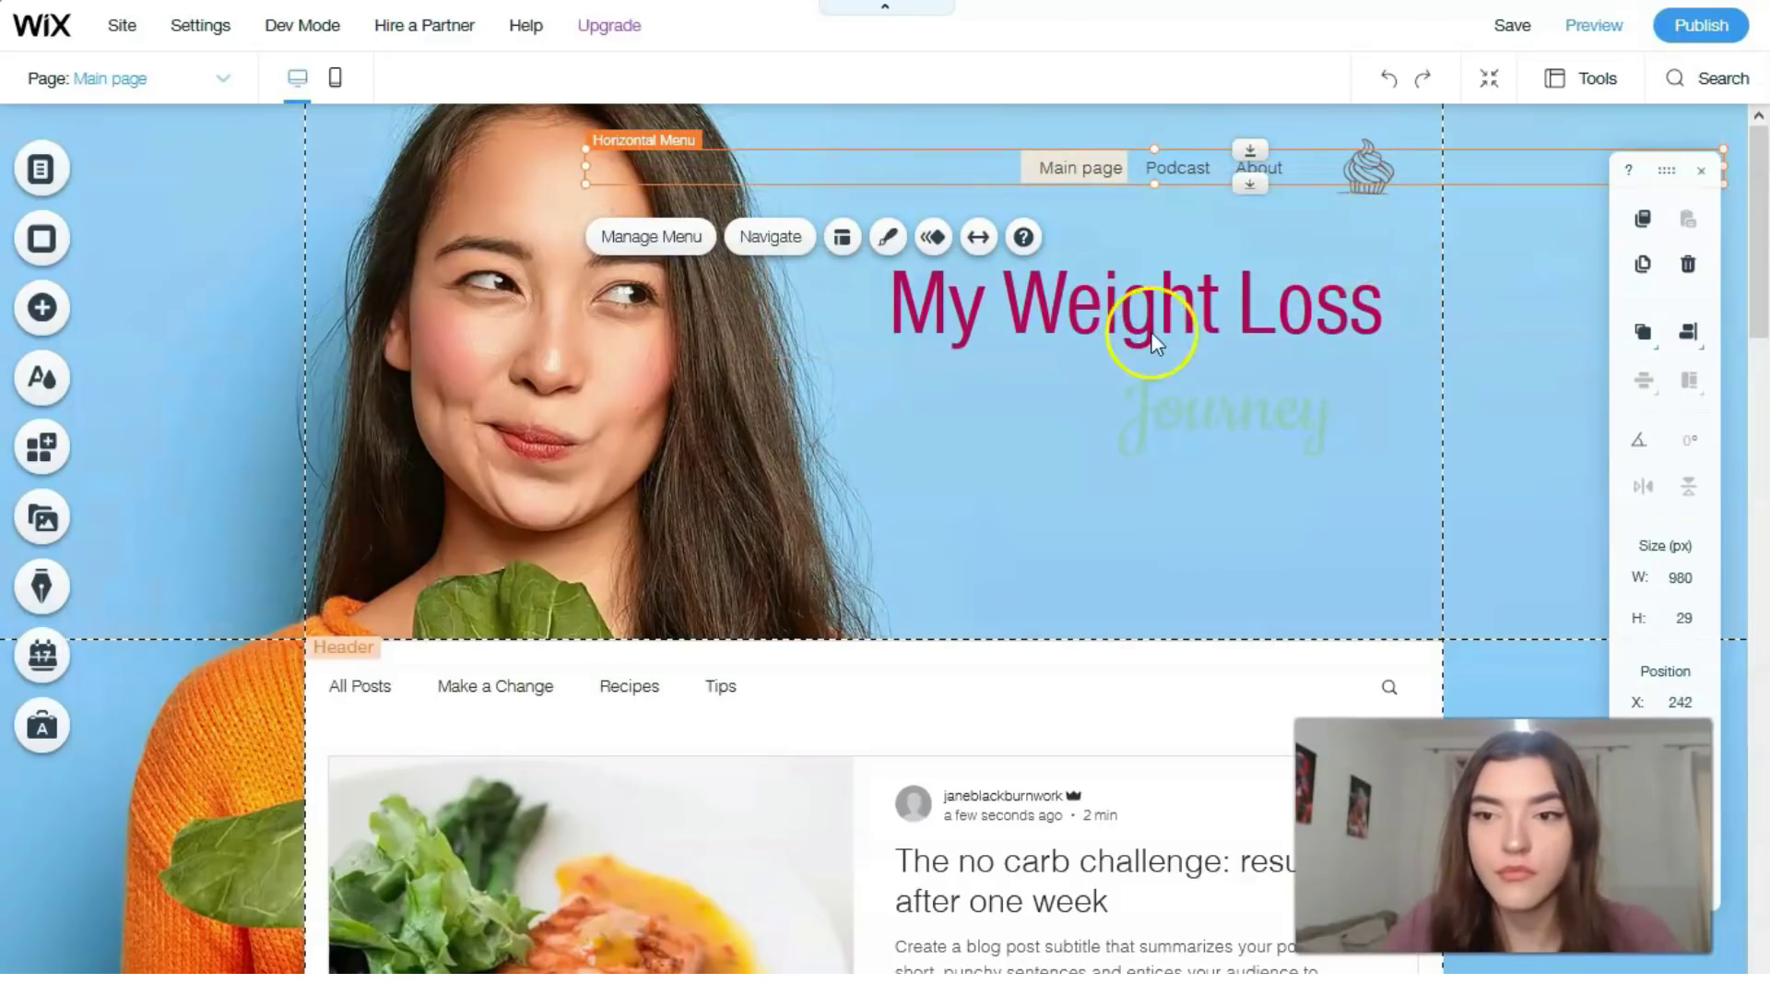
left_click(914, 411)
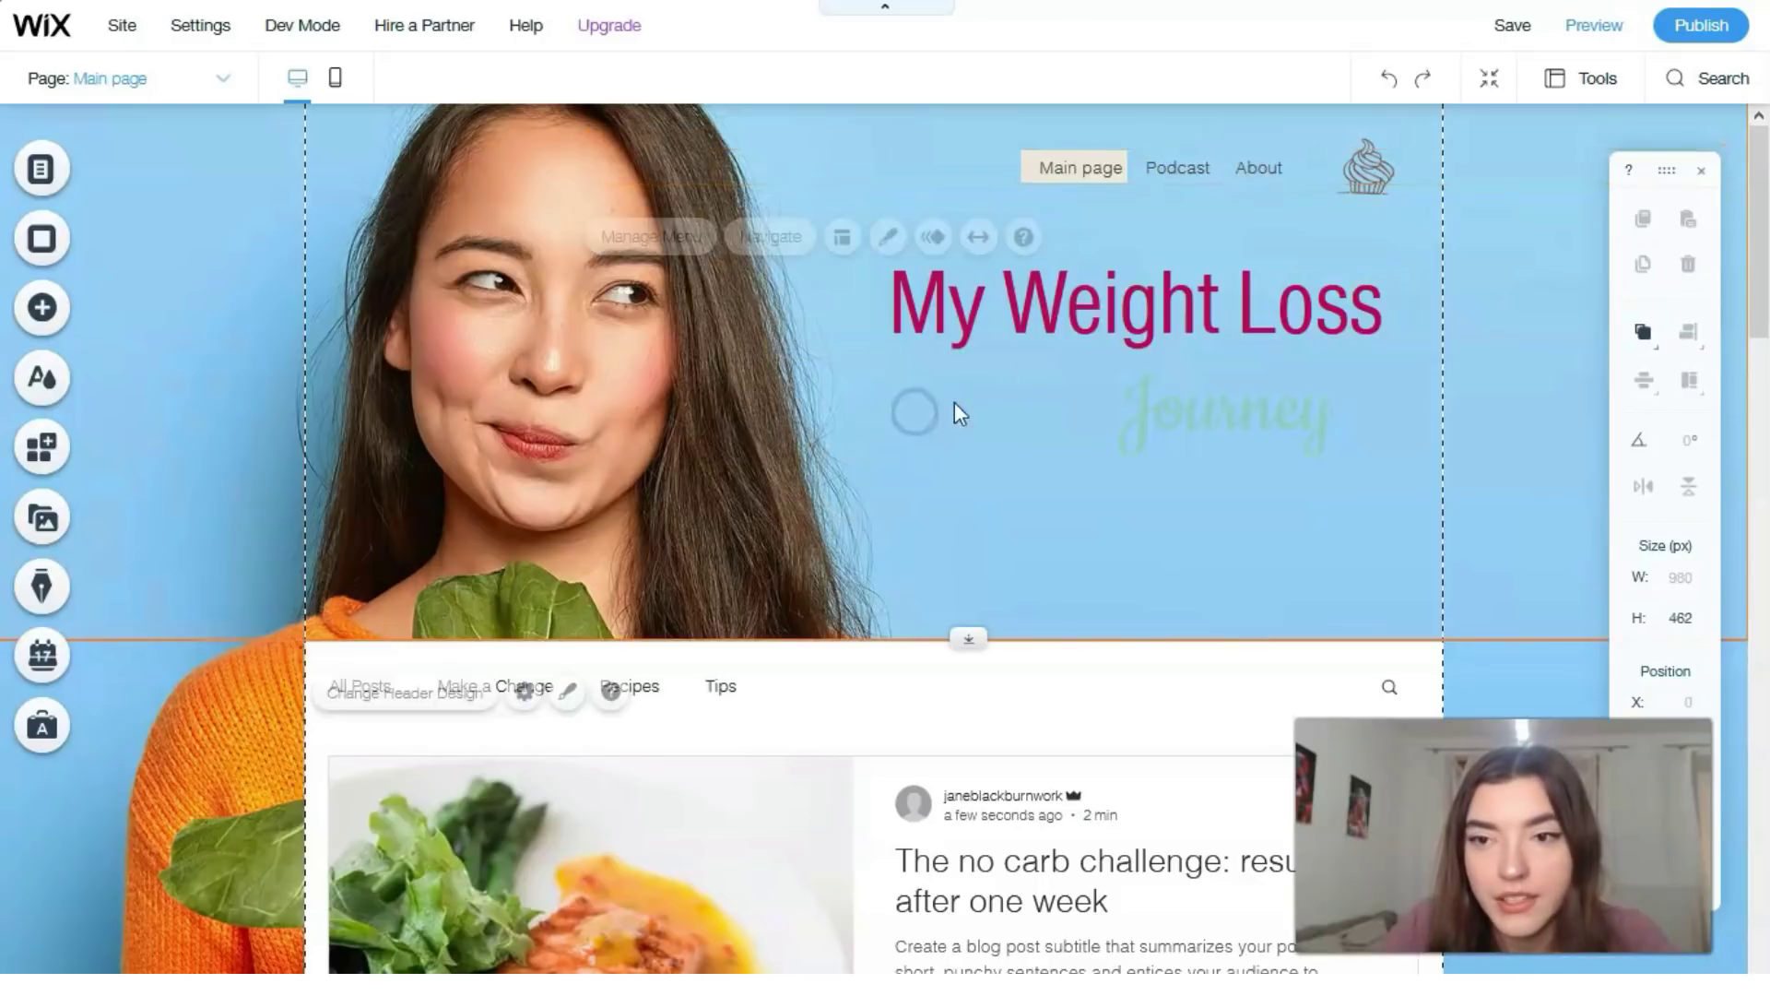
left_click(1102, 163)
left_click_drag(1196, 170, 1165, 170)
Step: Narrow the My Weight Loss text box to 565 px and set its text to Open Sans at 42 px
left_click(1152, 304)
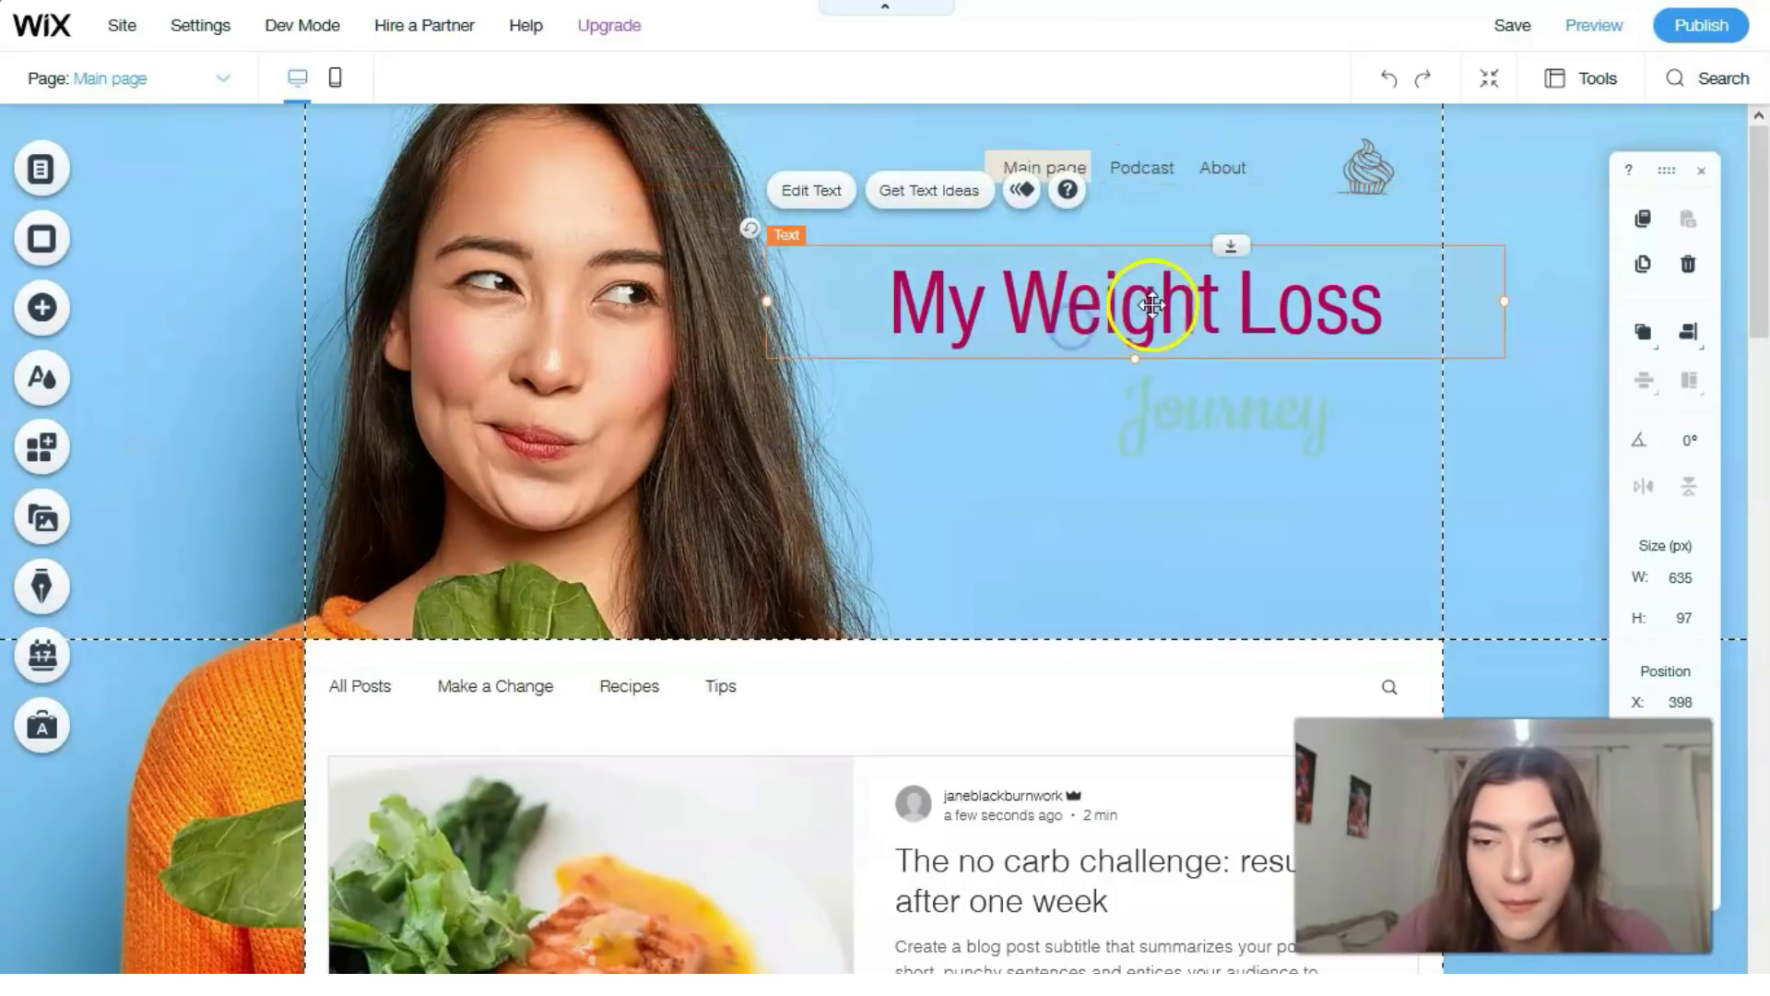
left_click_drag(765, 300, 848, 301)
double_click(1002, 297)
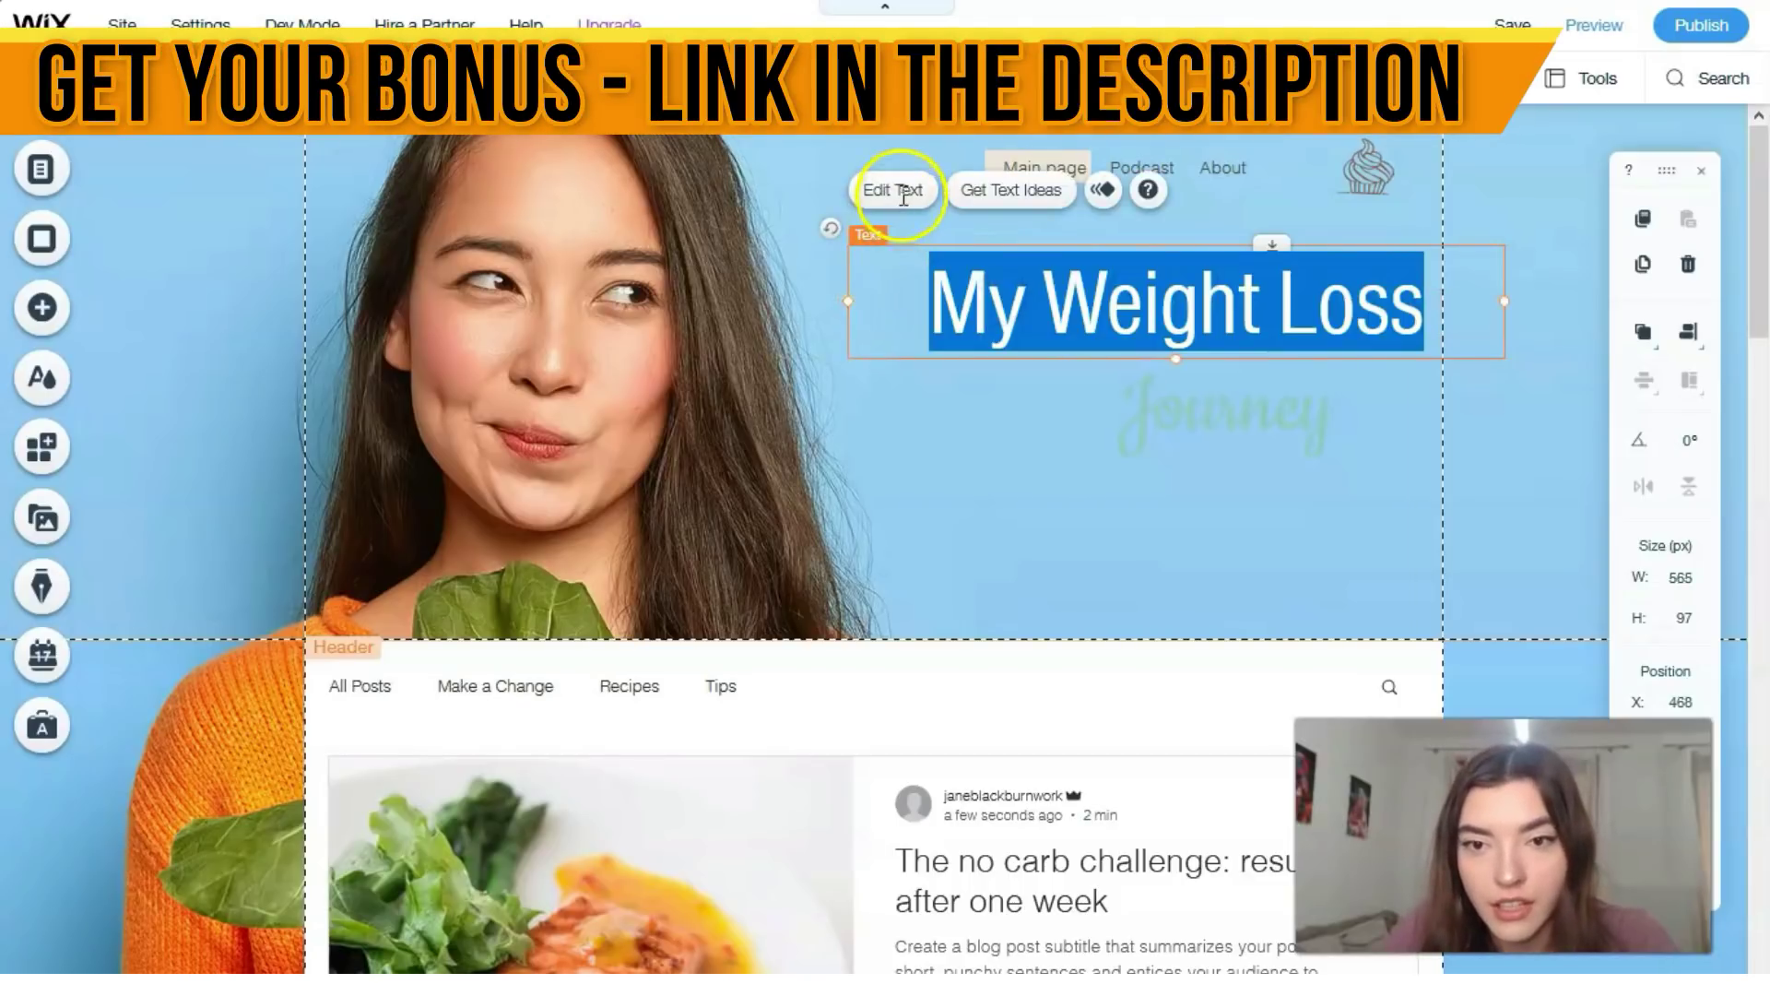
left_click(901, 191)
left_click_drag(603, 581, 583, 580)
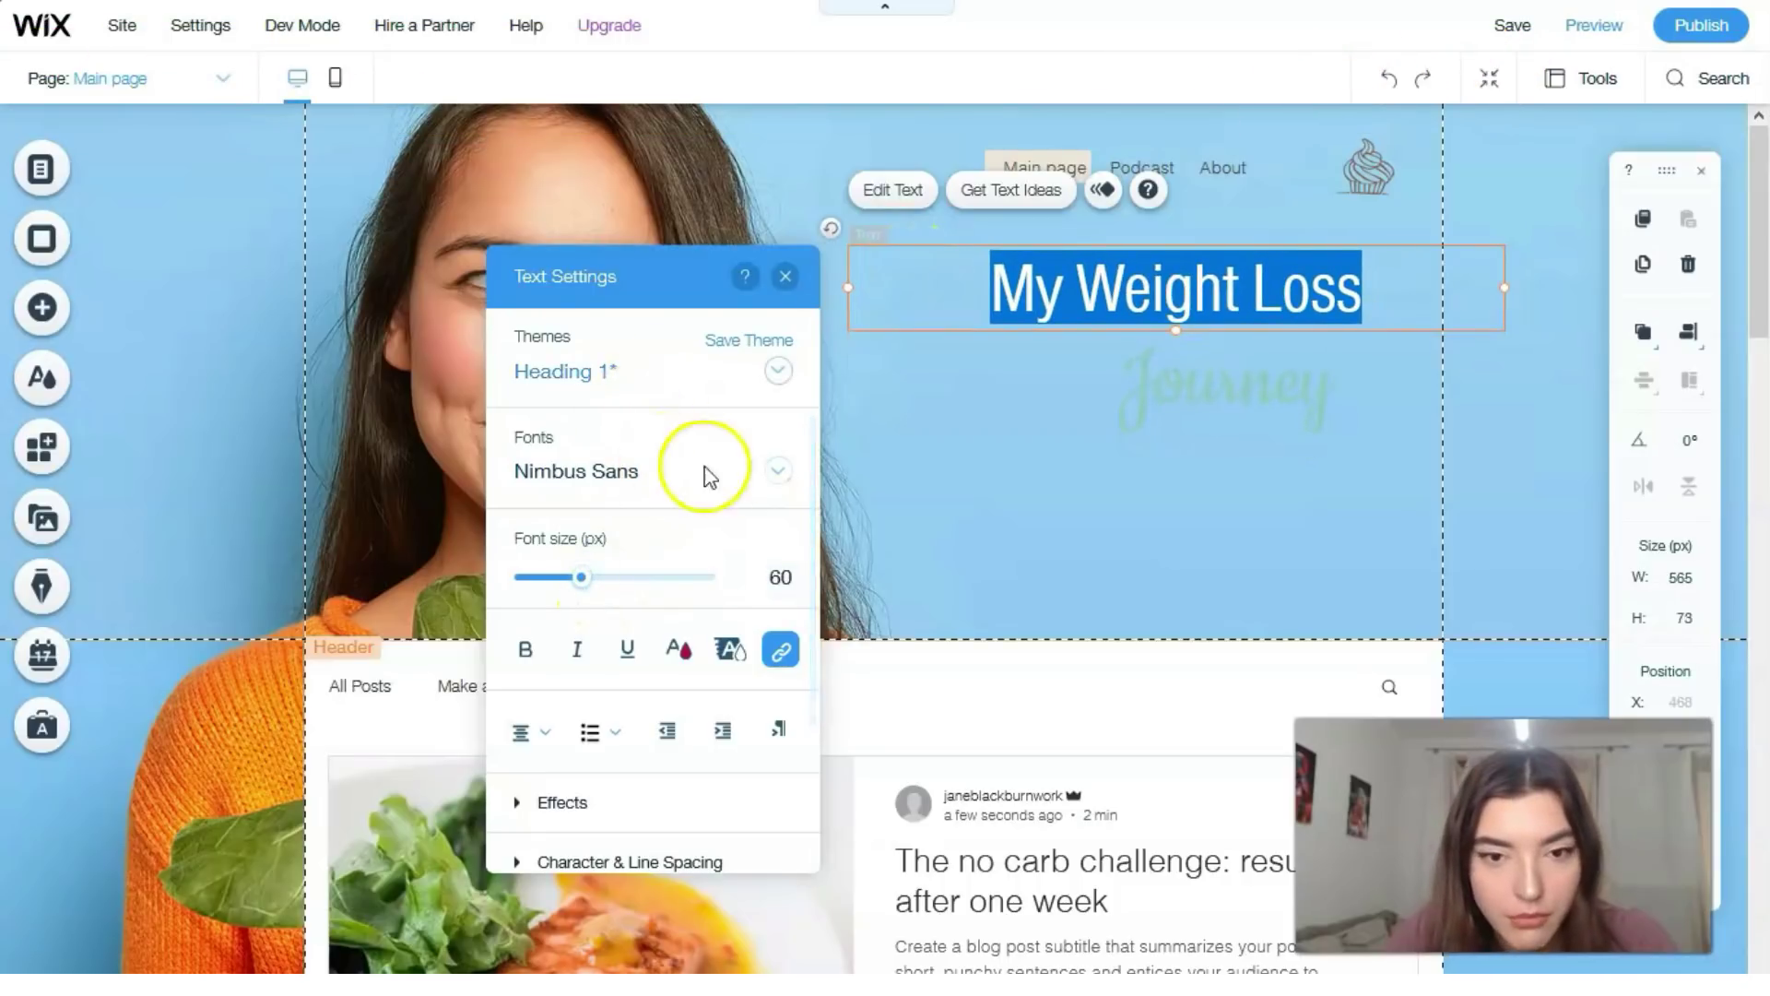
left_click(767, 468)
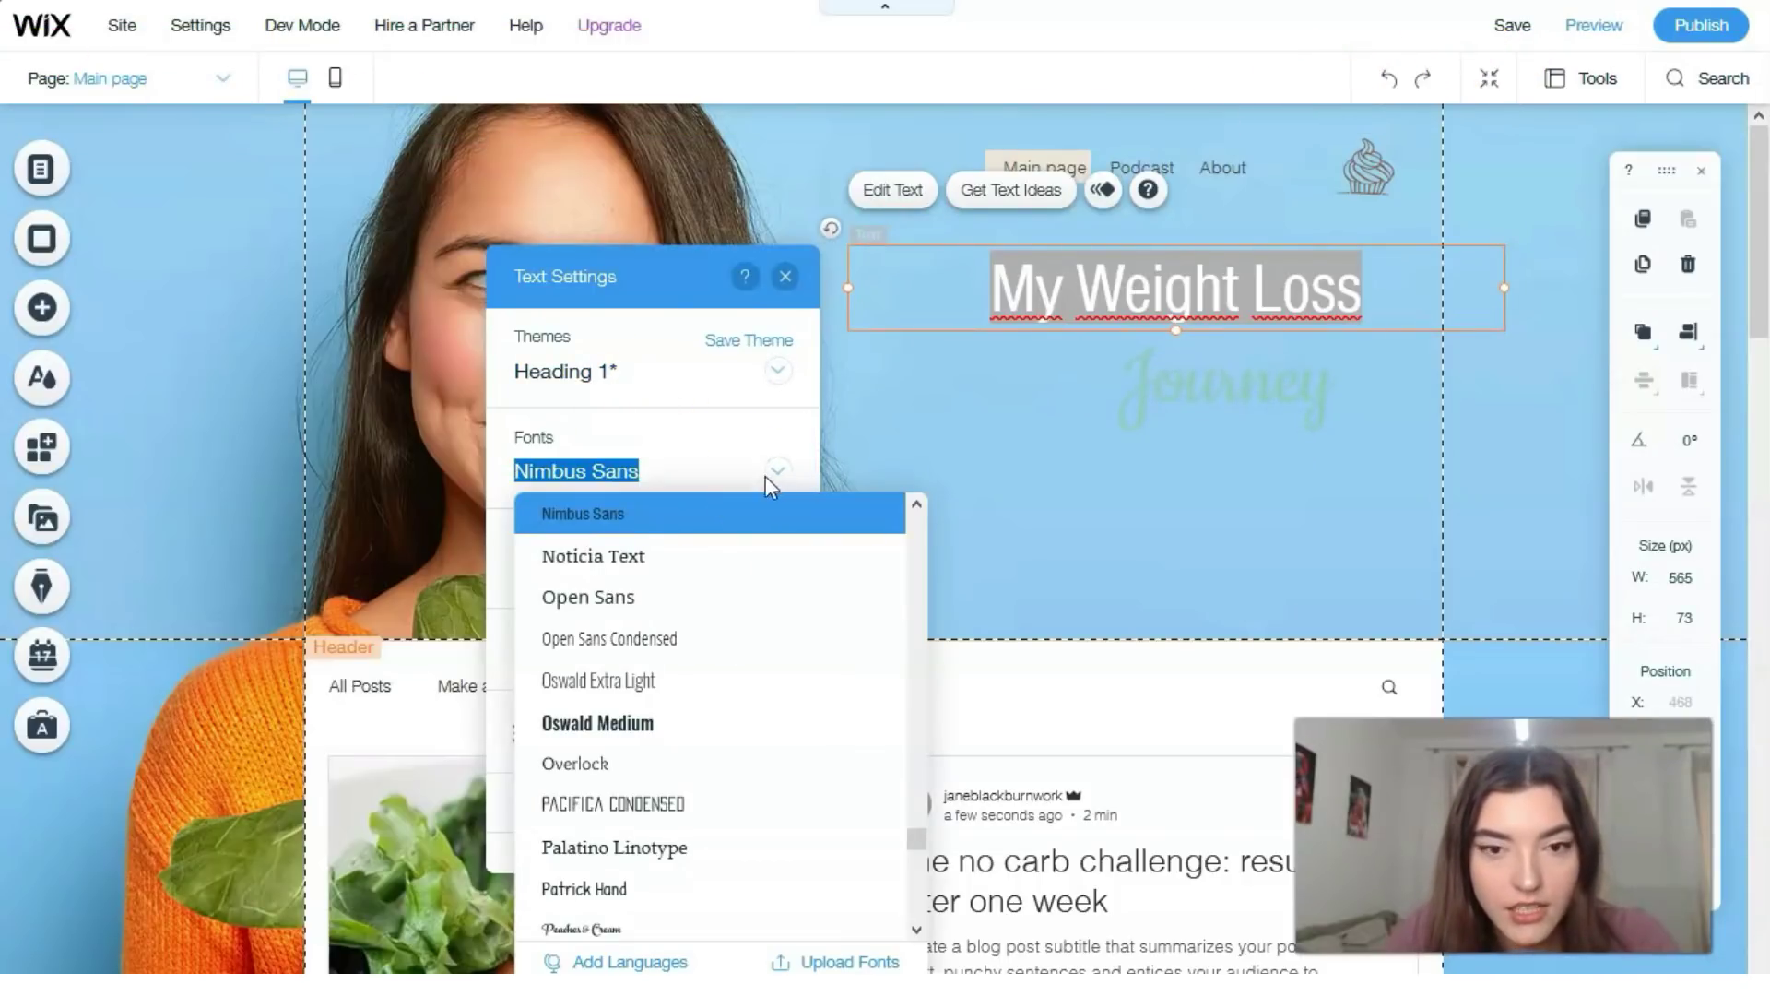
left_click(619, 596)
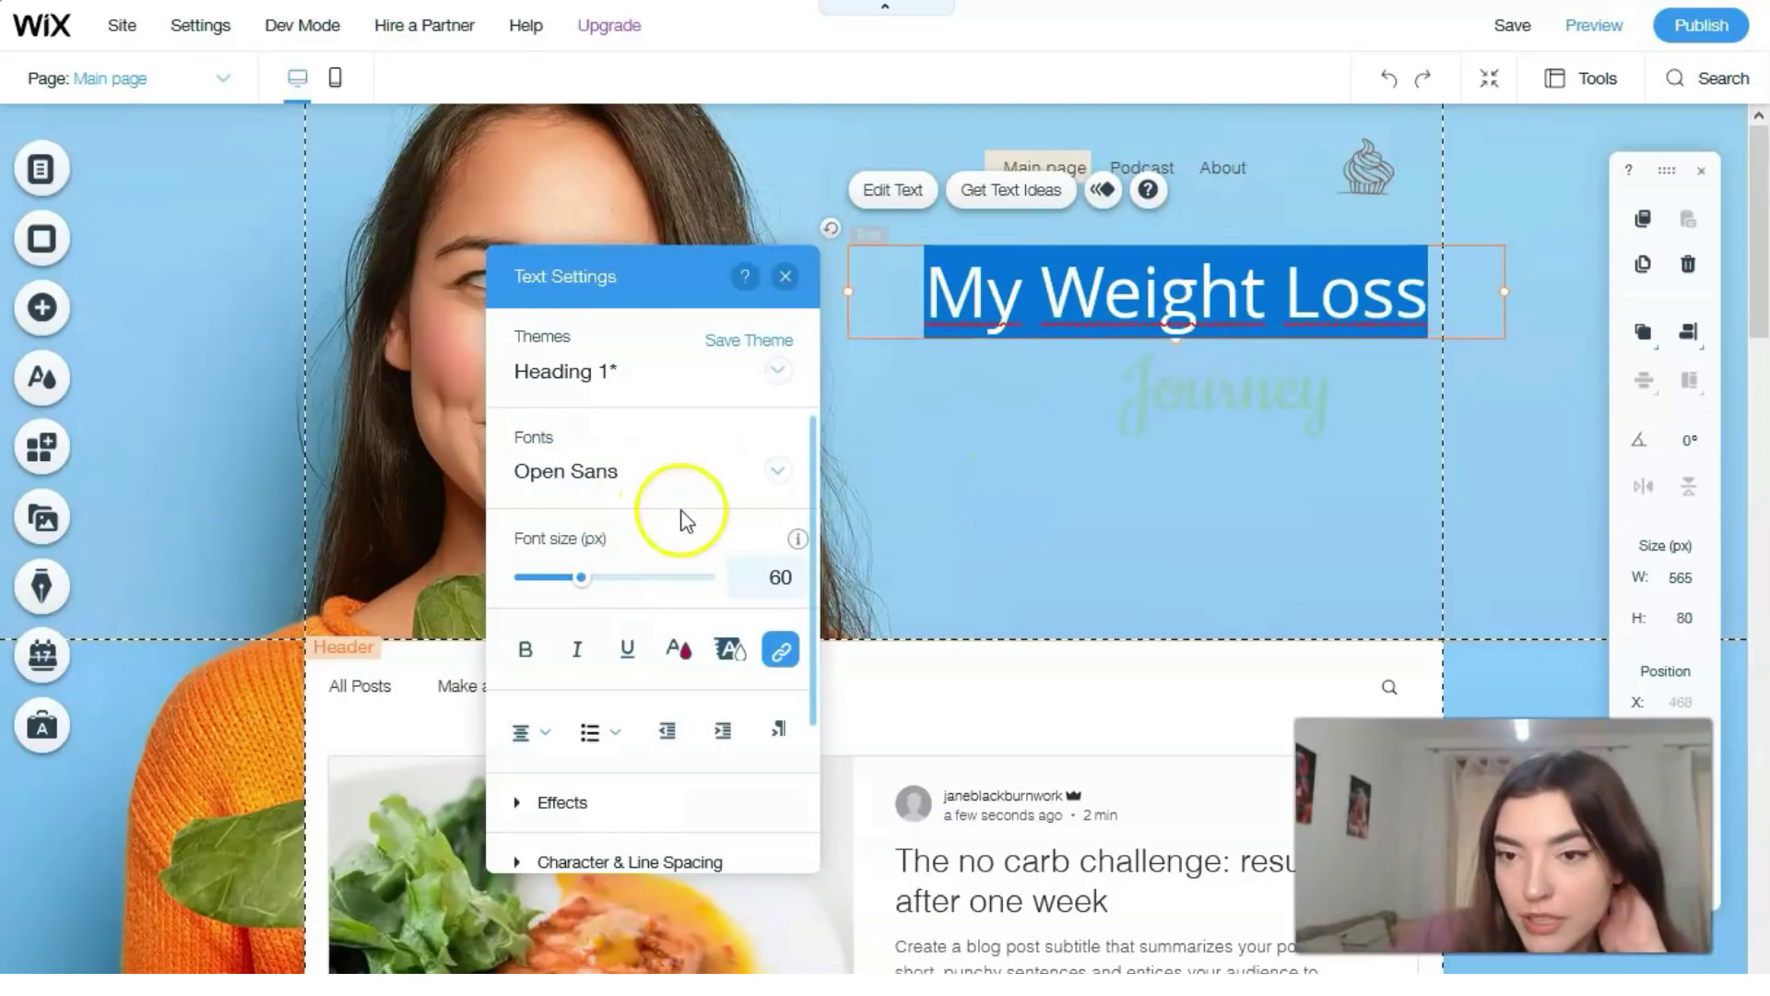
left_click_drag(583, 581, 557, 578)
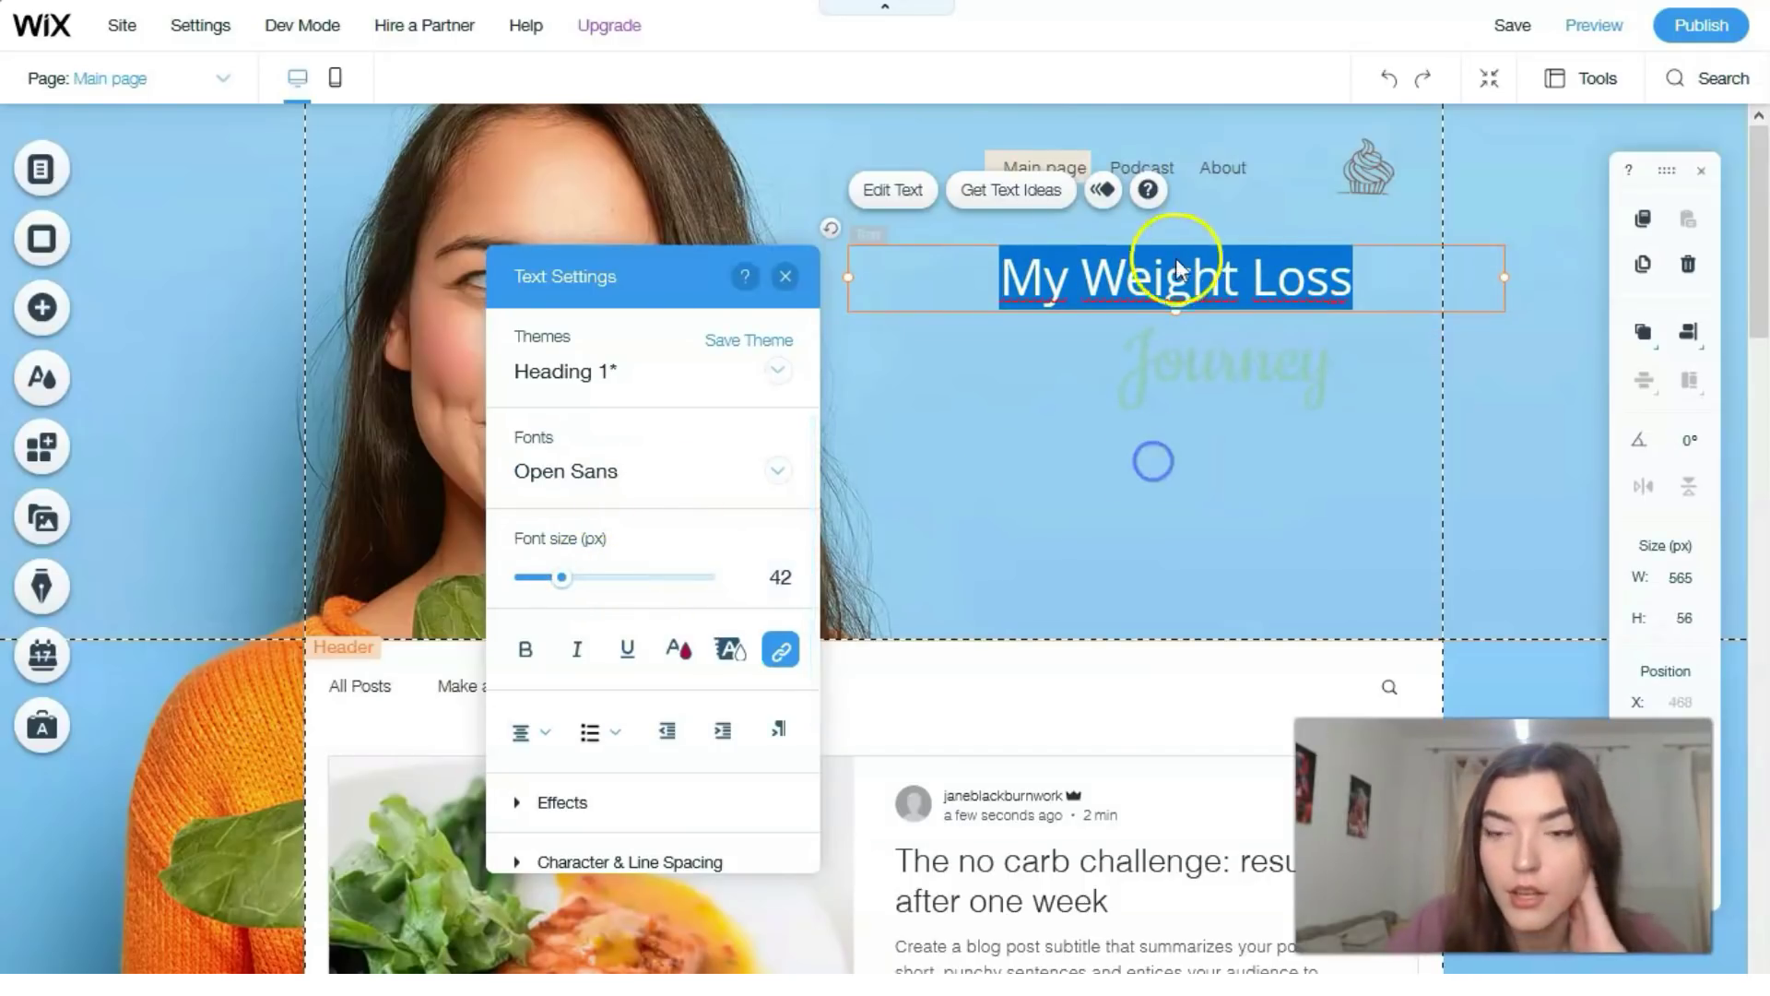
Step: Move the Journey text sideways so it sits centered beneath the My Weight Loss title
left_click(1173, 385)
left_click(1195, 367)
left_click_drag(1195, 367, 1146, 372)
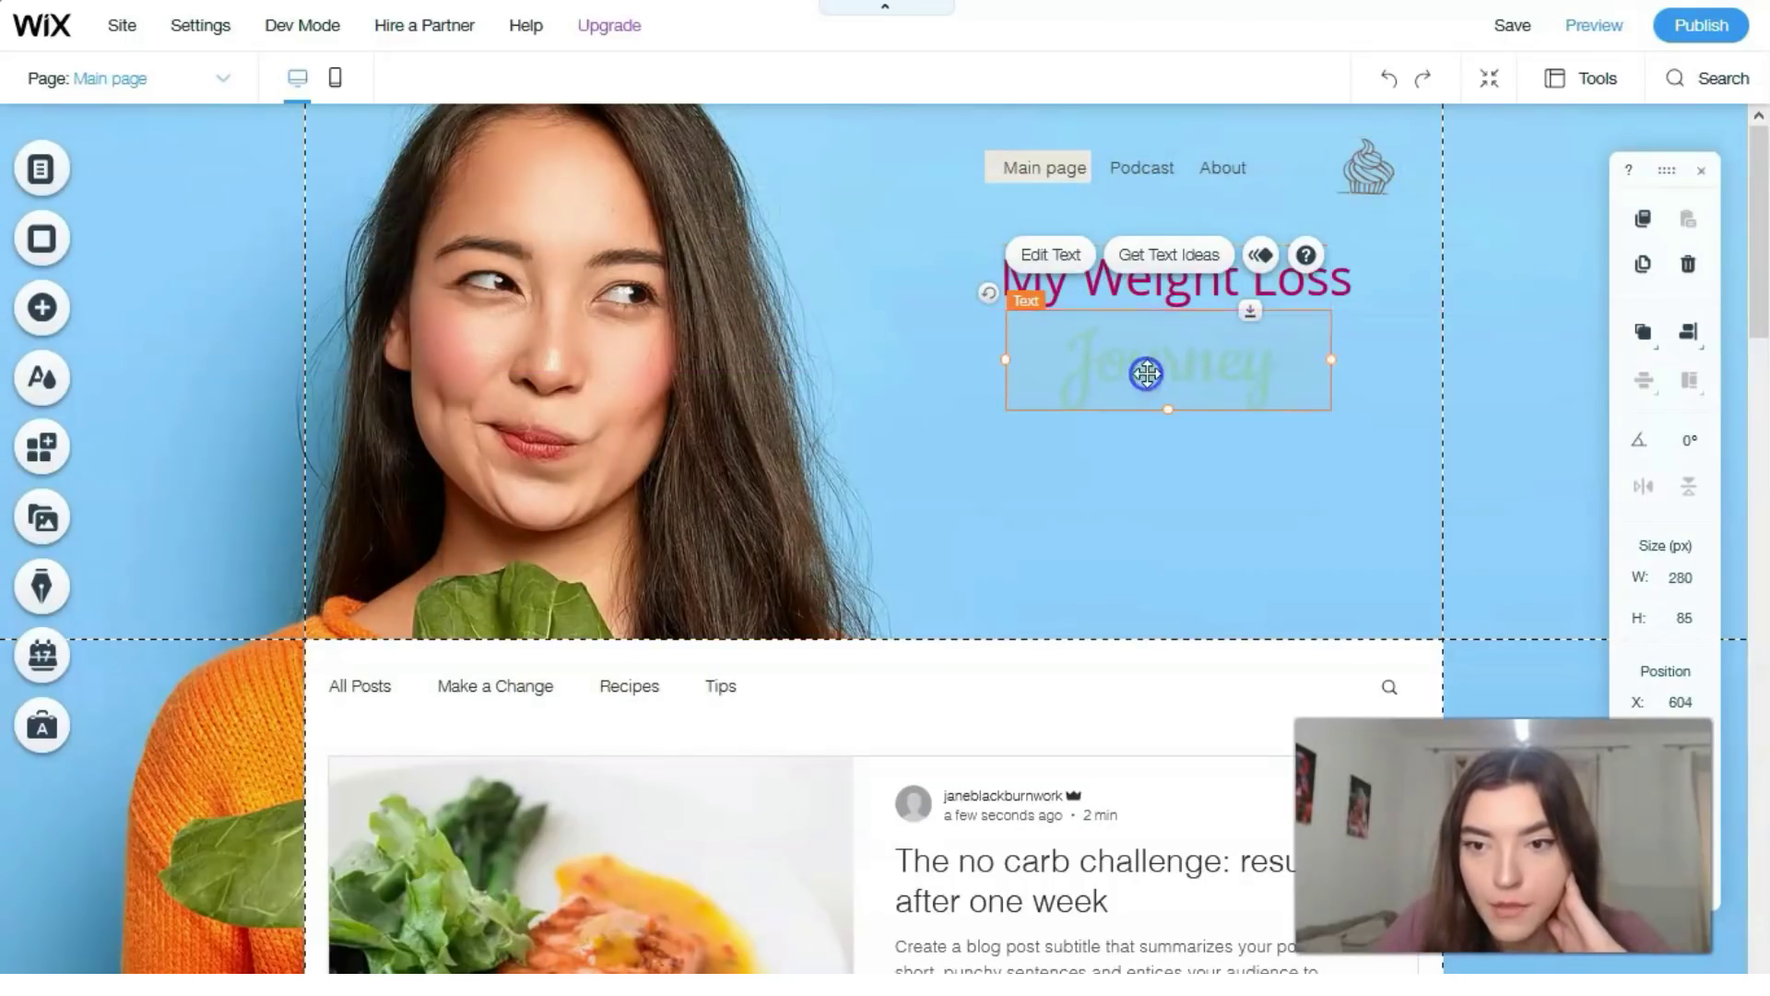
Step: Recolor the Journey text white and set its font size to 61 px
left_click(1051, 254)
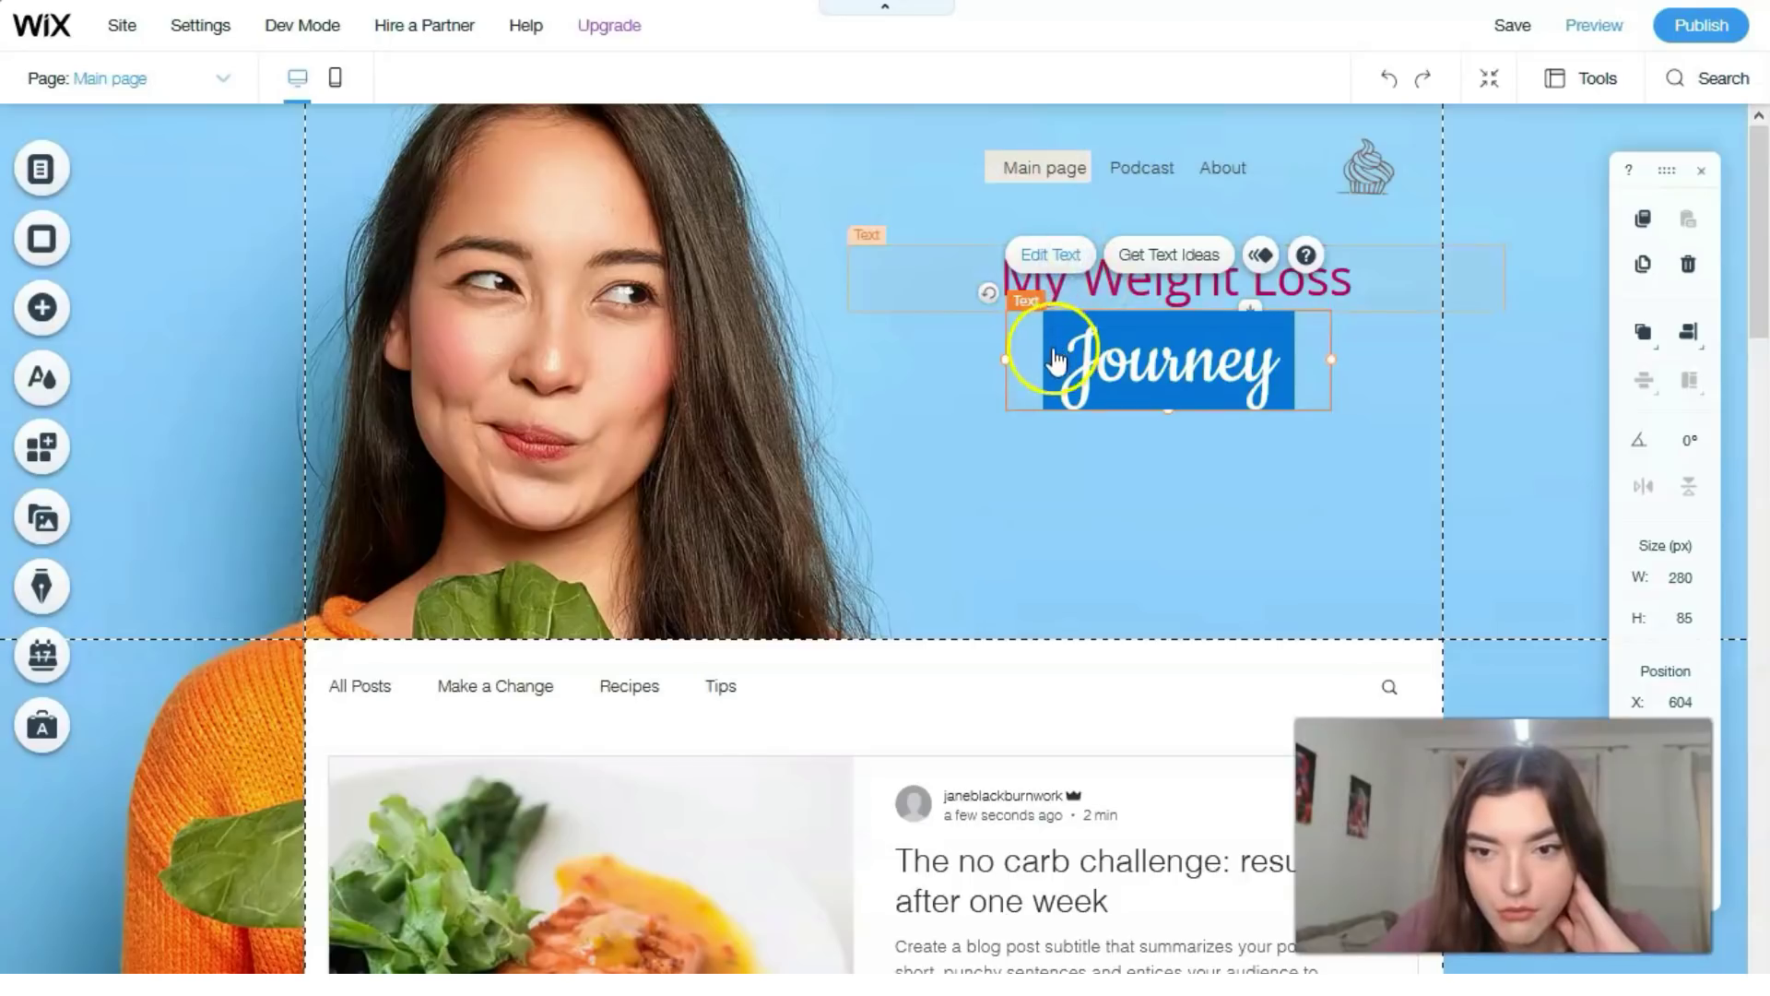
left_click(1550, 589)
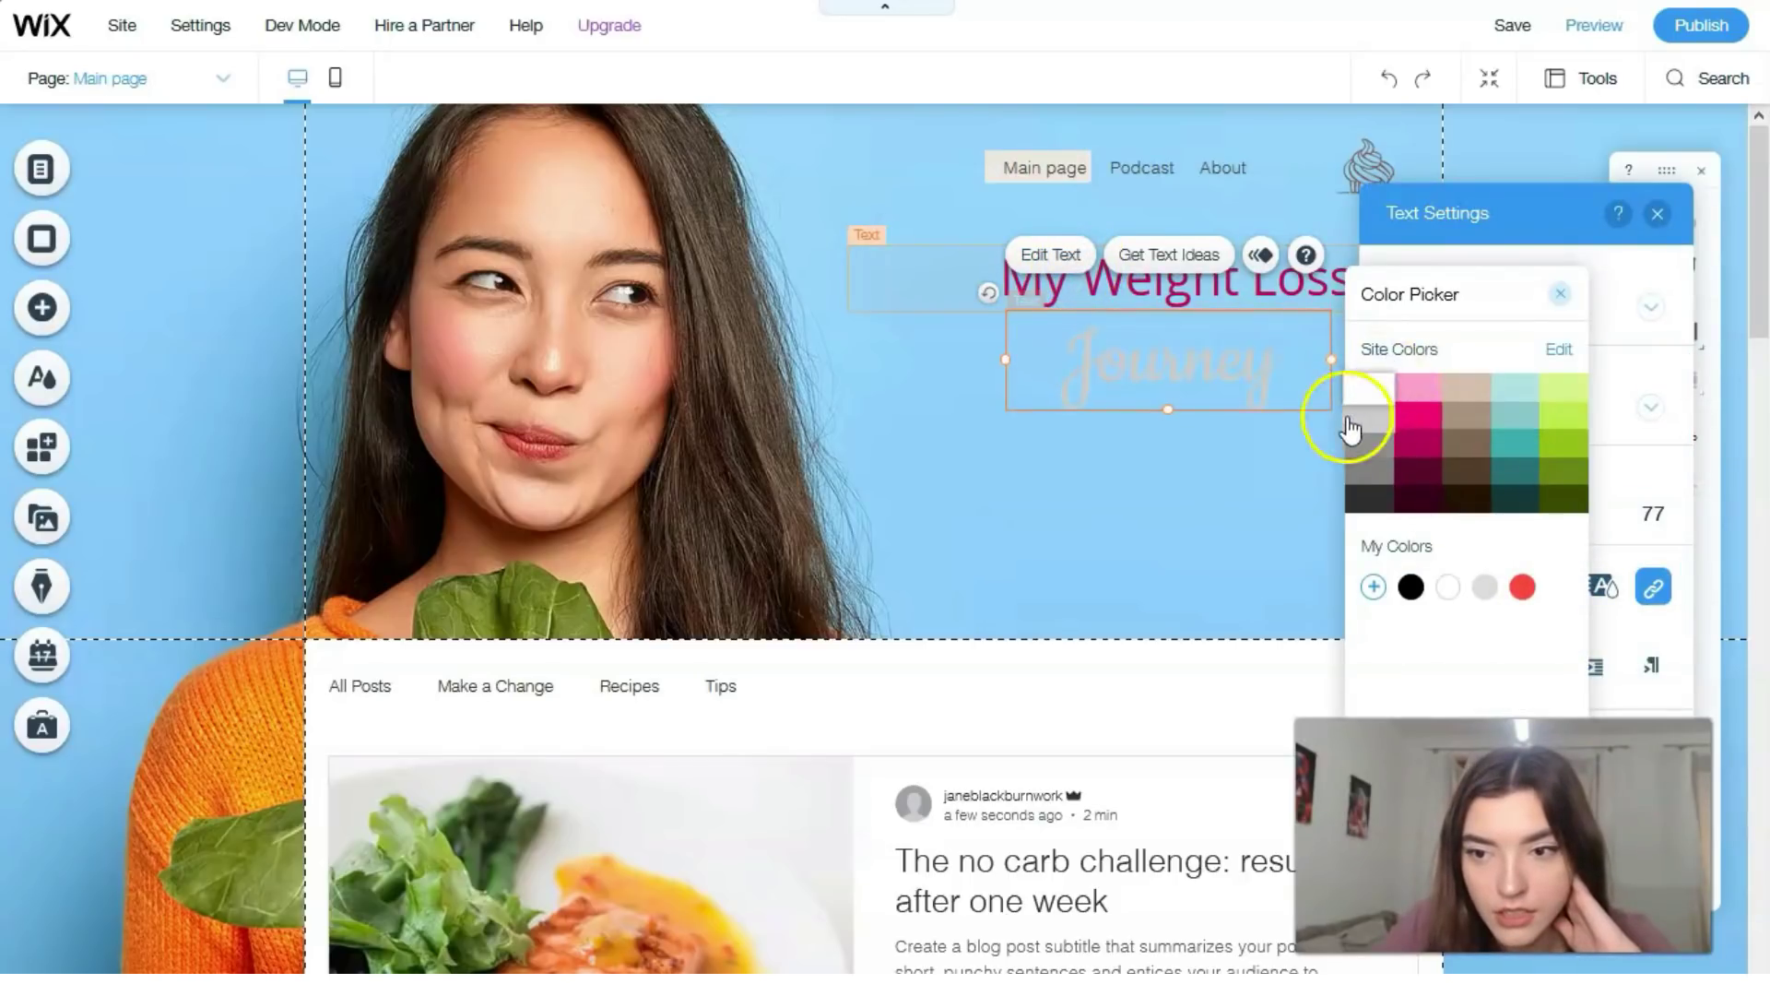
left_click(1559, 294)
left_click_drag(1478, 514, 1459, 526)
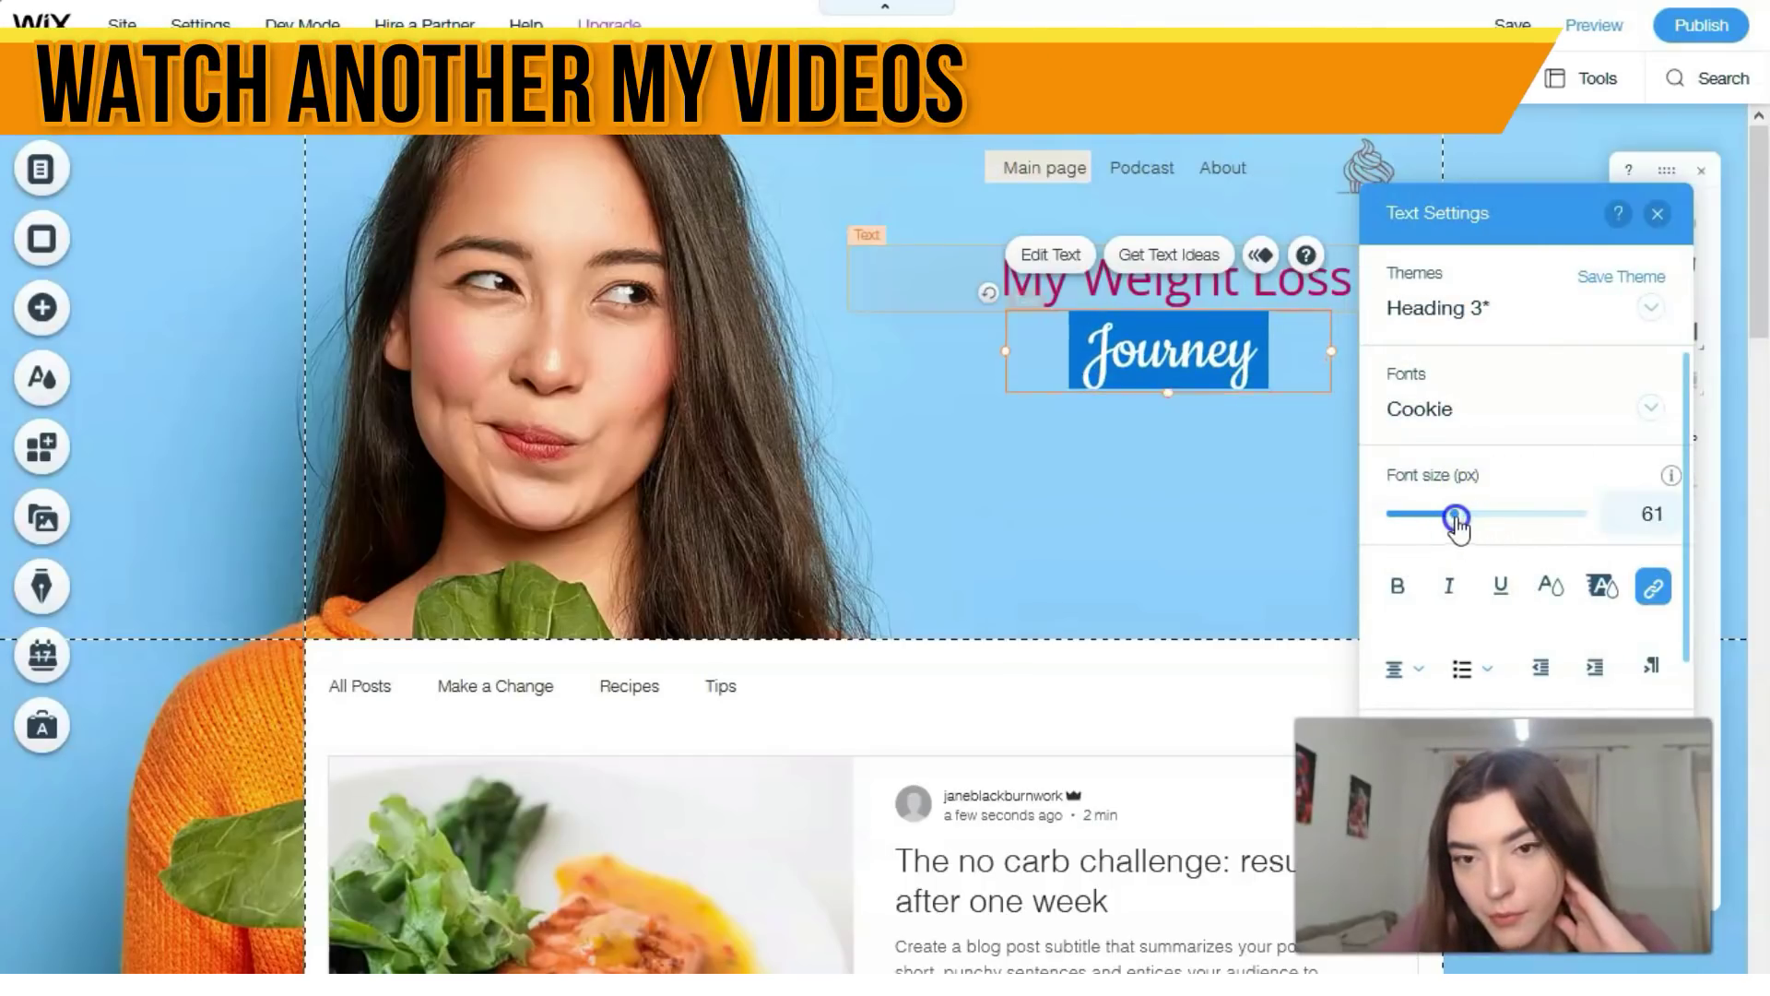
left_click(1244, 497)
Step: Lower the Journey text to about x 625, y 262 and move the My Weight Loss title down, centered above it
left_click_drag(1246, 362, 1247, 454)
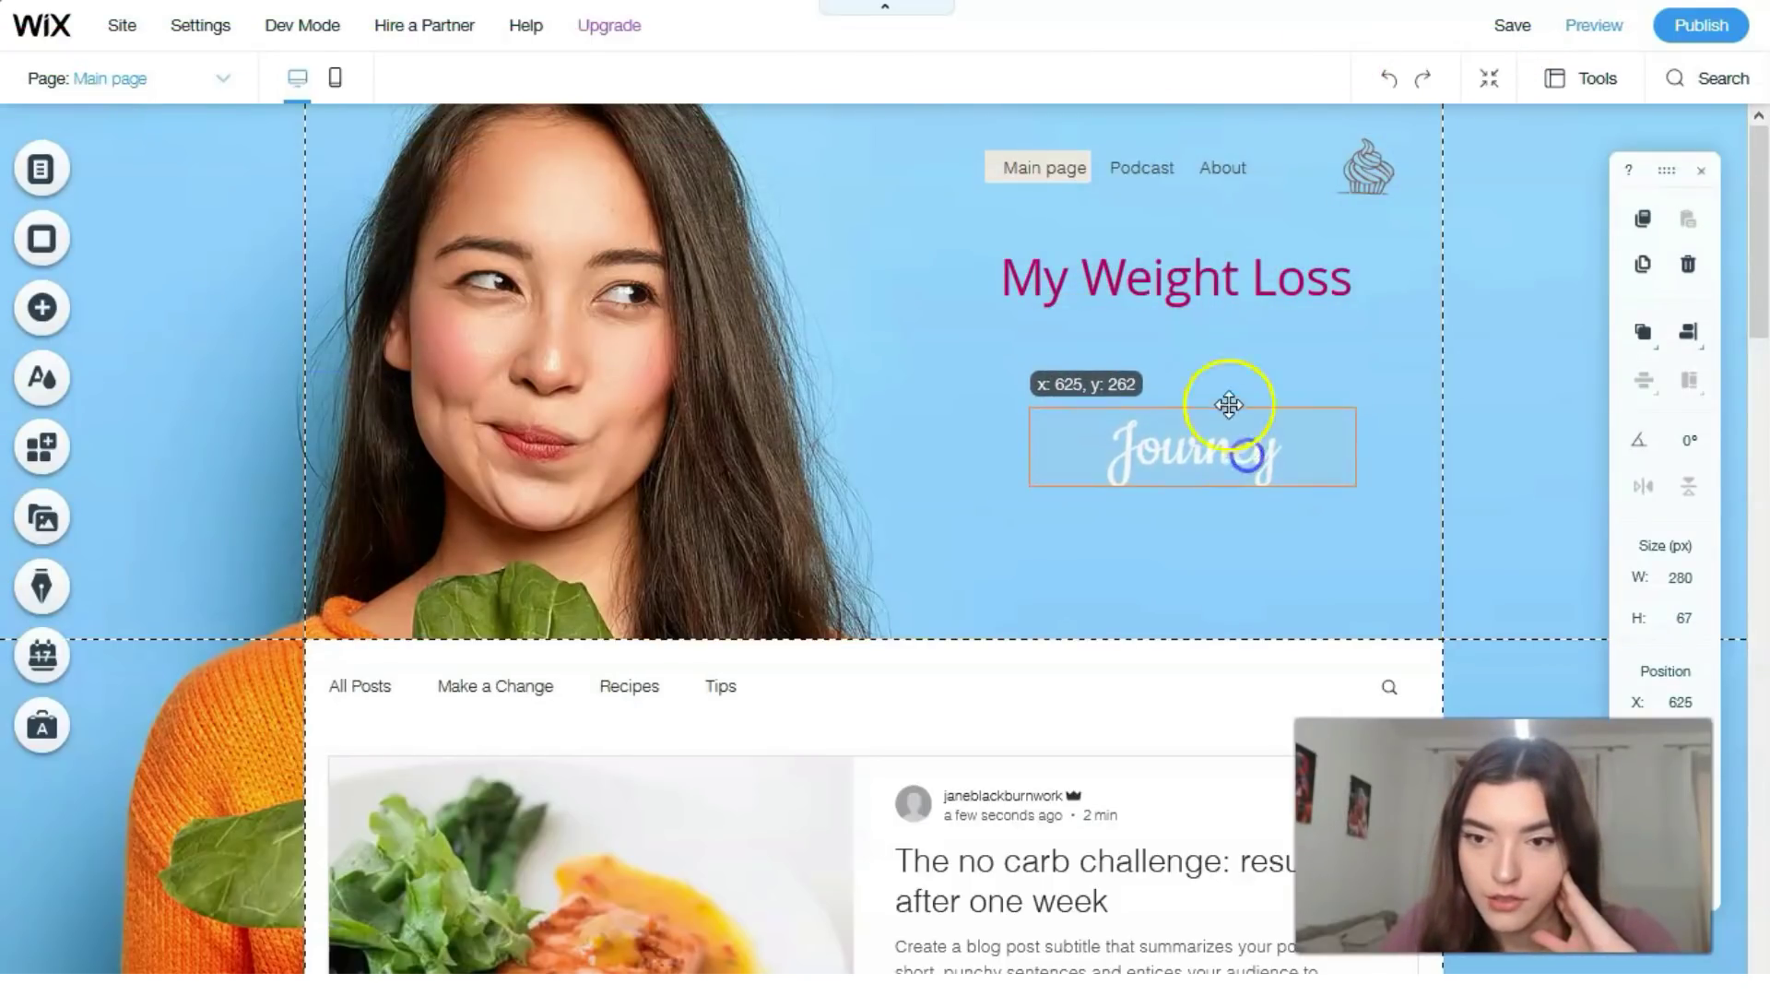
left_click(1219, 275)
left_click_drag(1236, 312, 1235, 352)
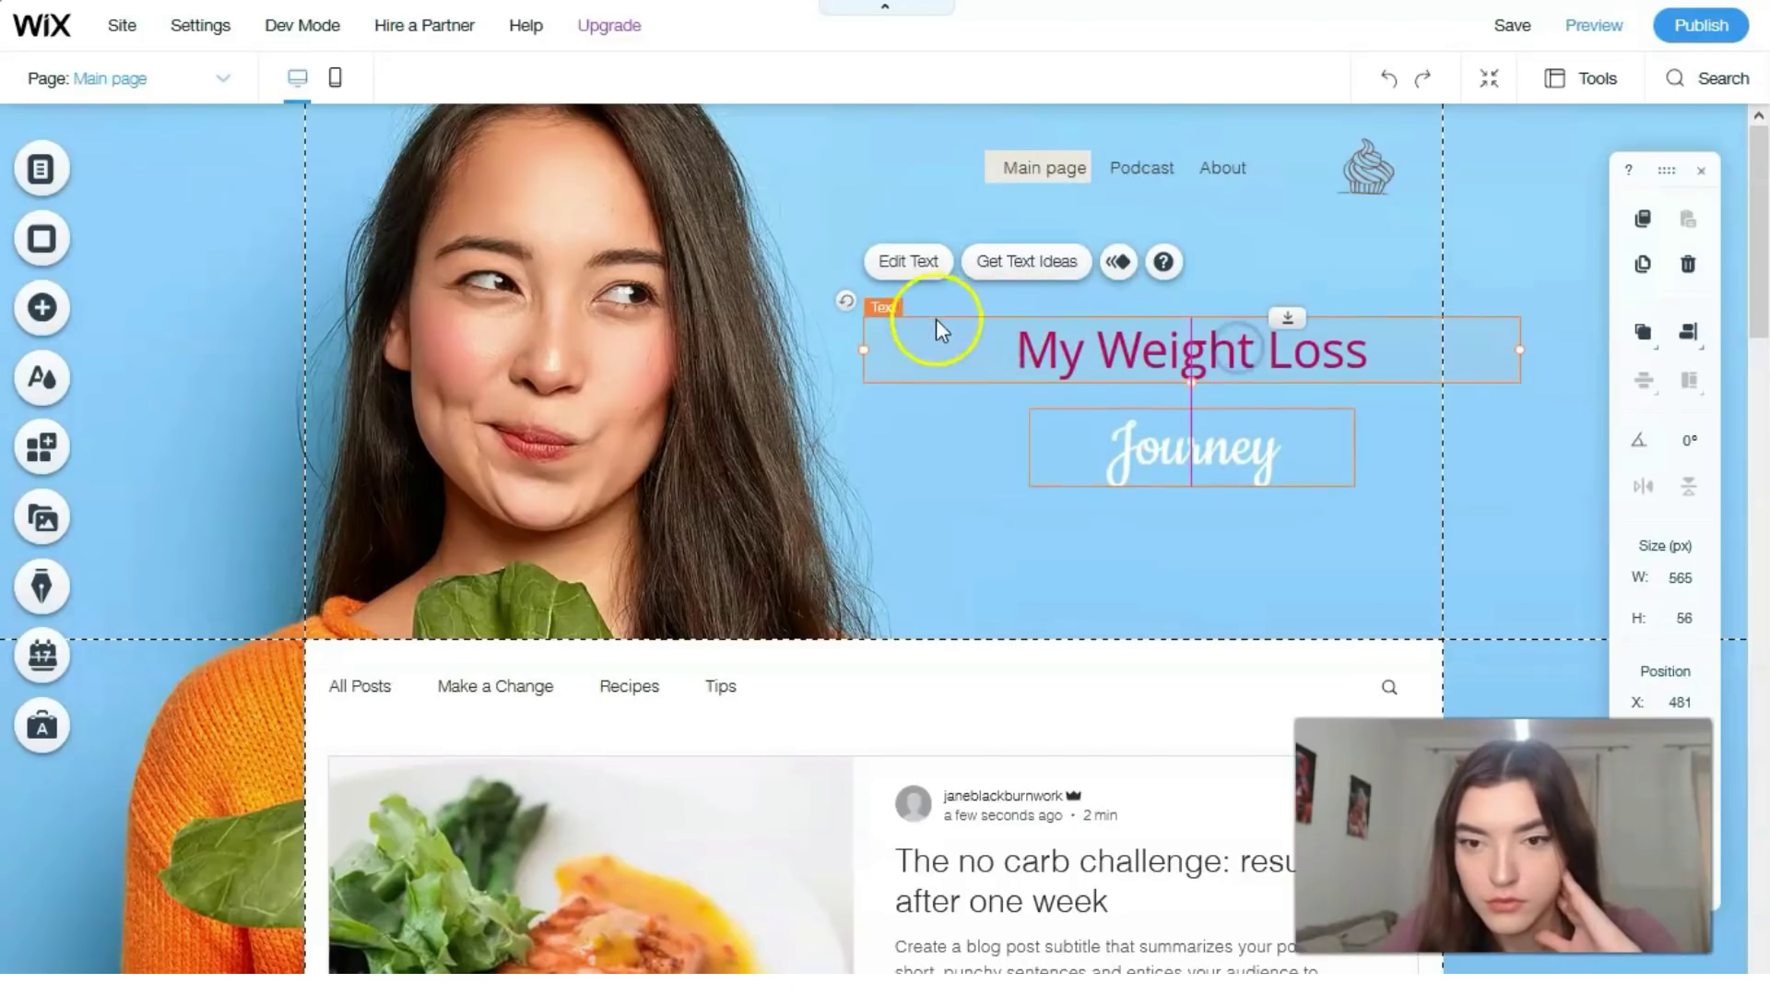
Step: Set the My Weight Loss title to Oswald Medium with a font size of 59 px
left_click(927, 261)
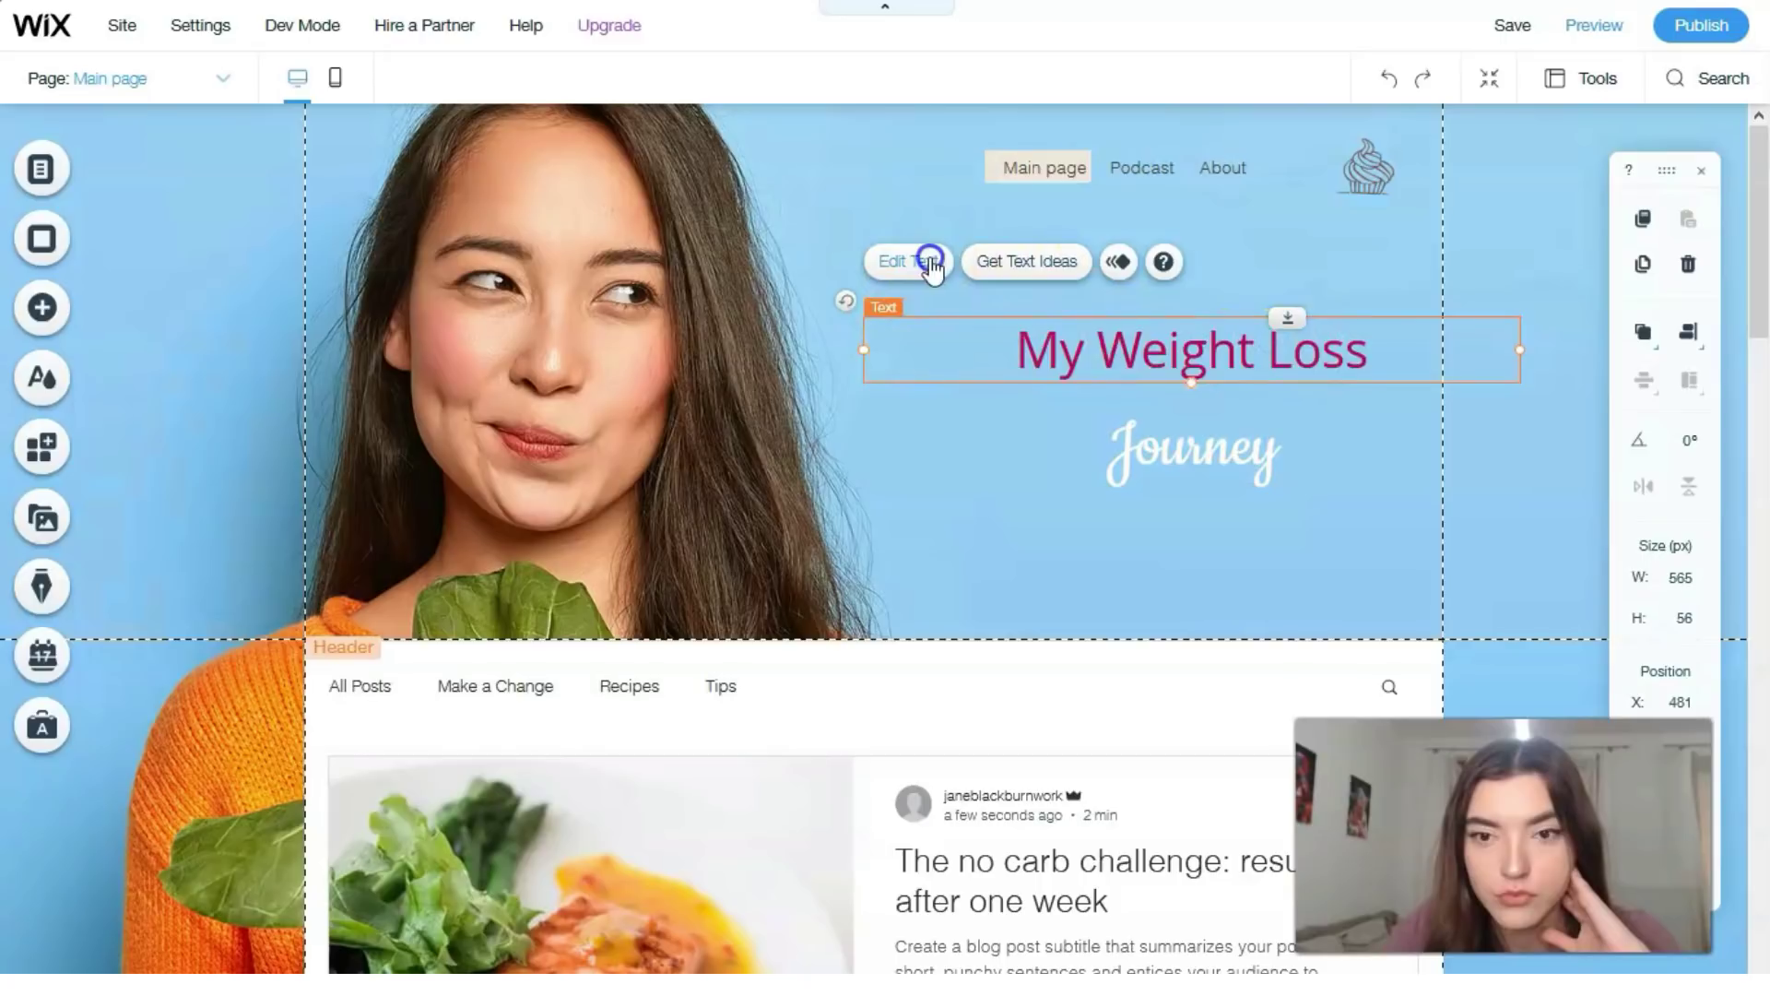
left_click(908, 261)
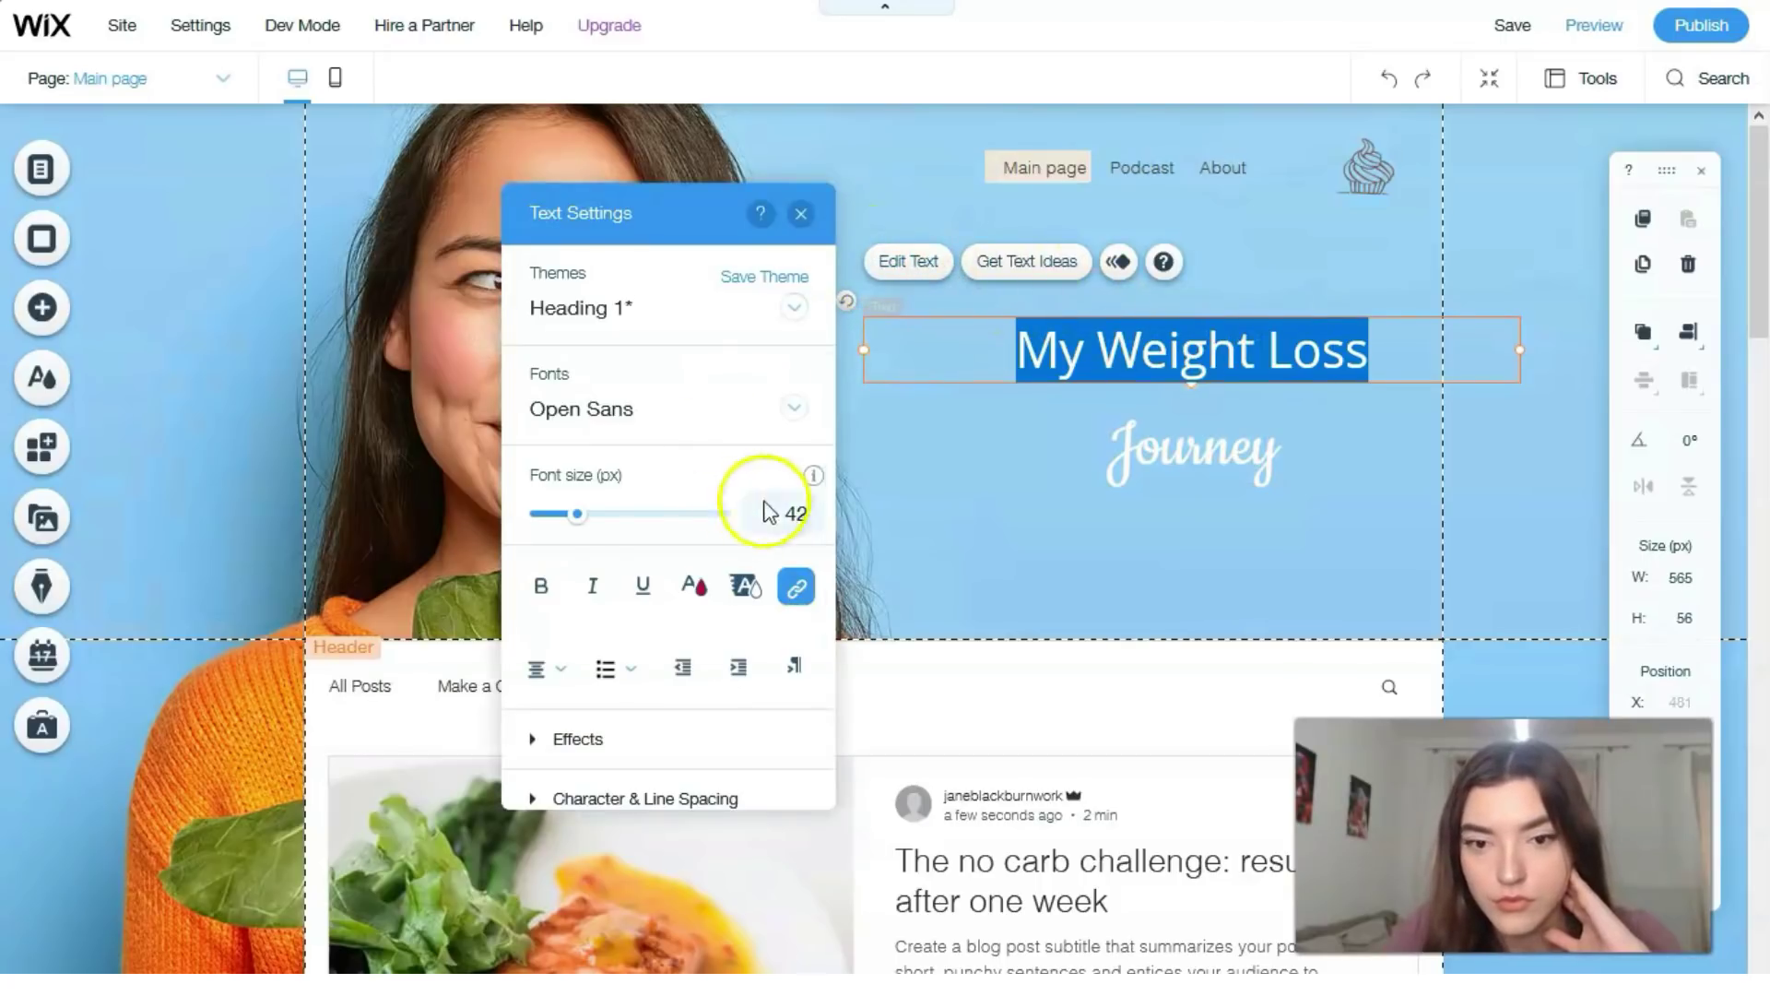
left_click_drag(581, 514, 592, 517)
left_click(798, 408)
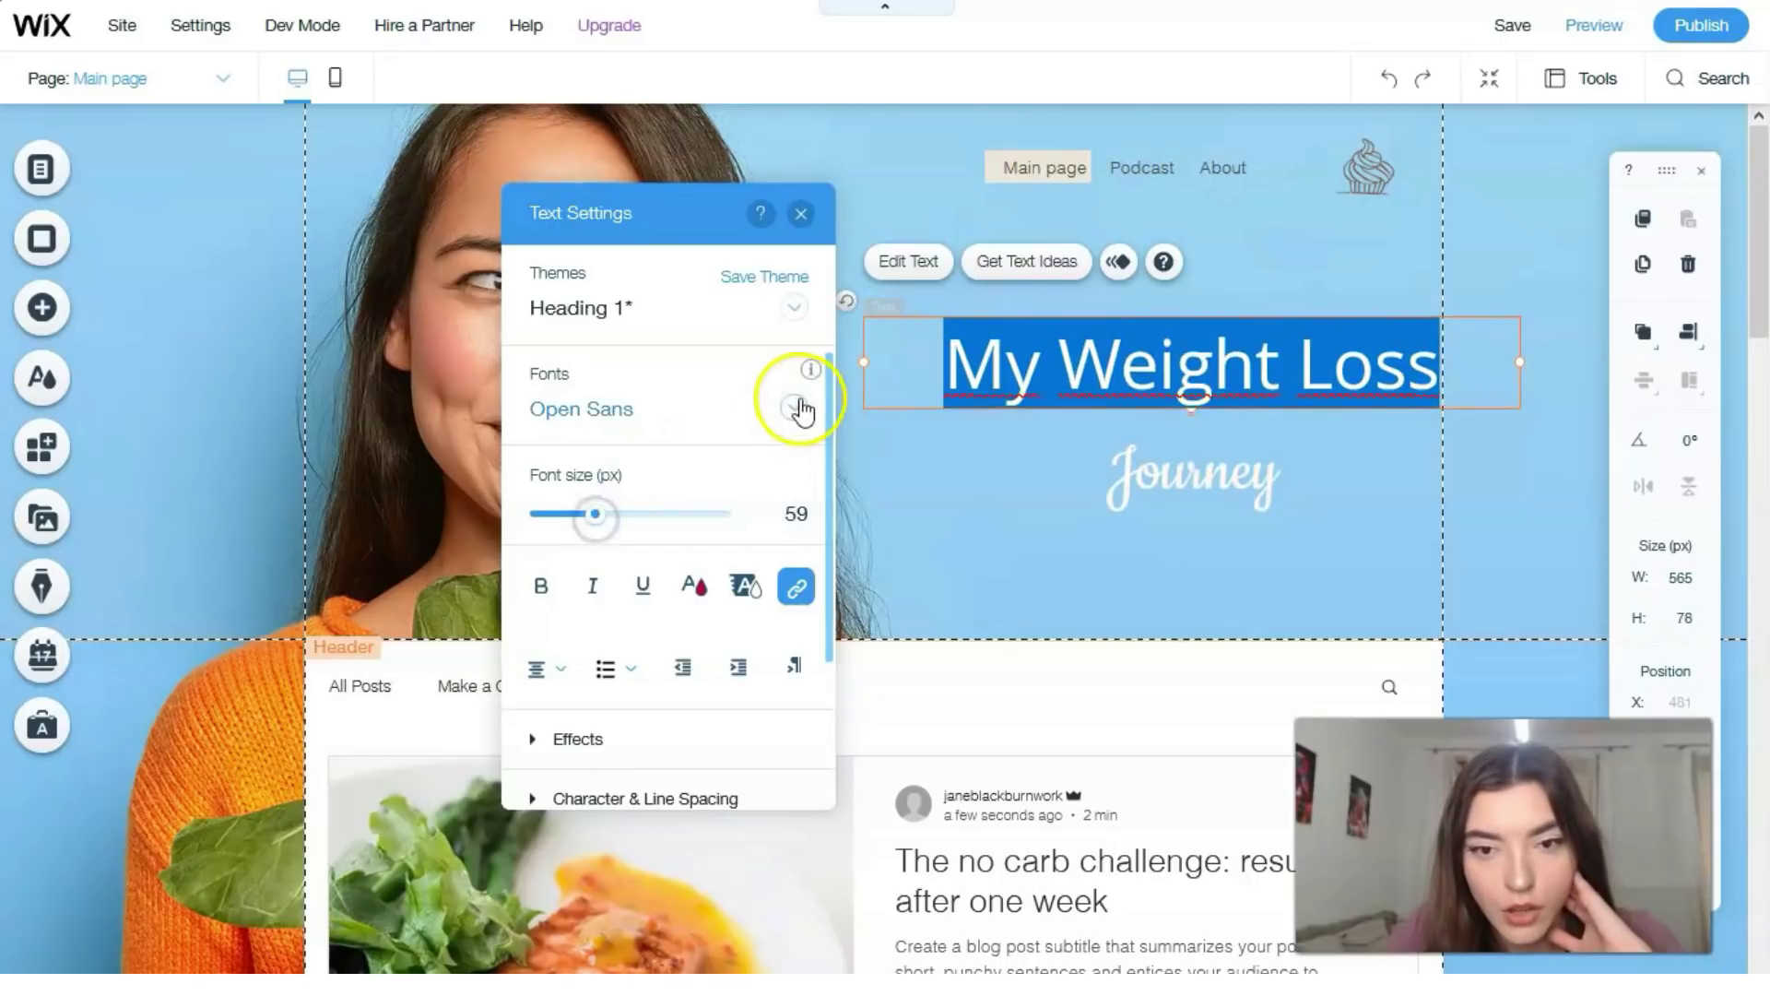
left_click(680, 577)
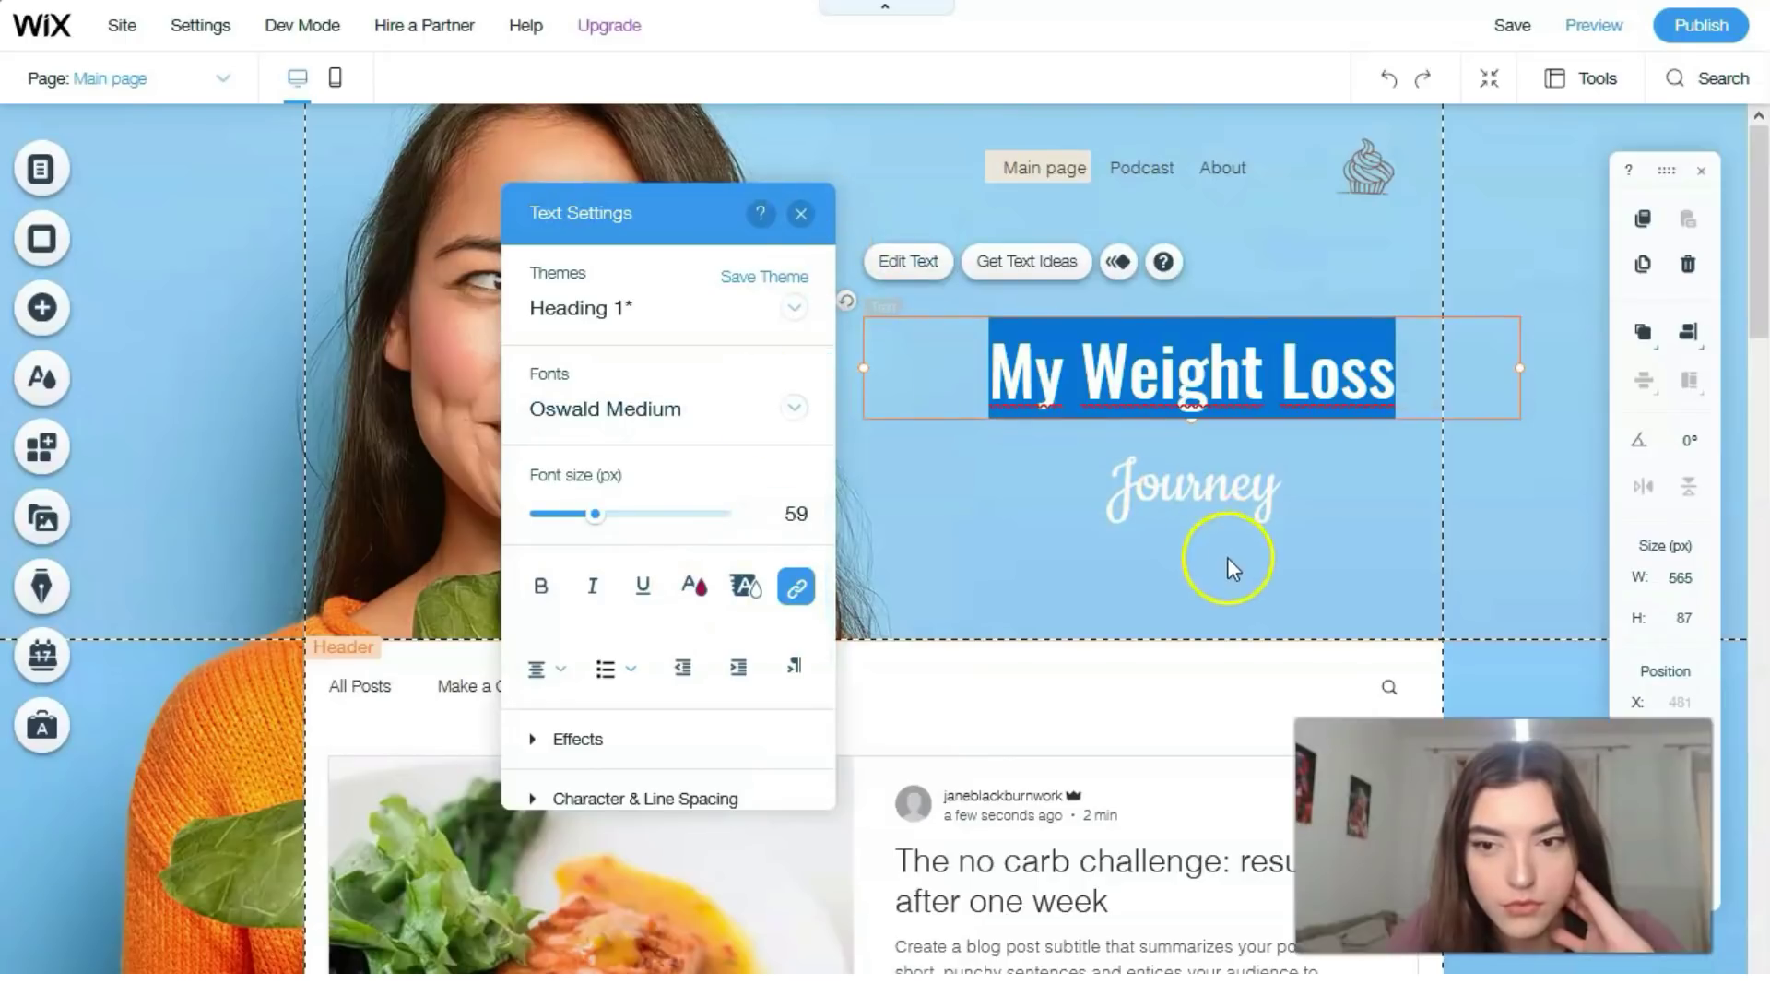
left_click(1035, 534)
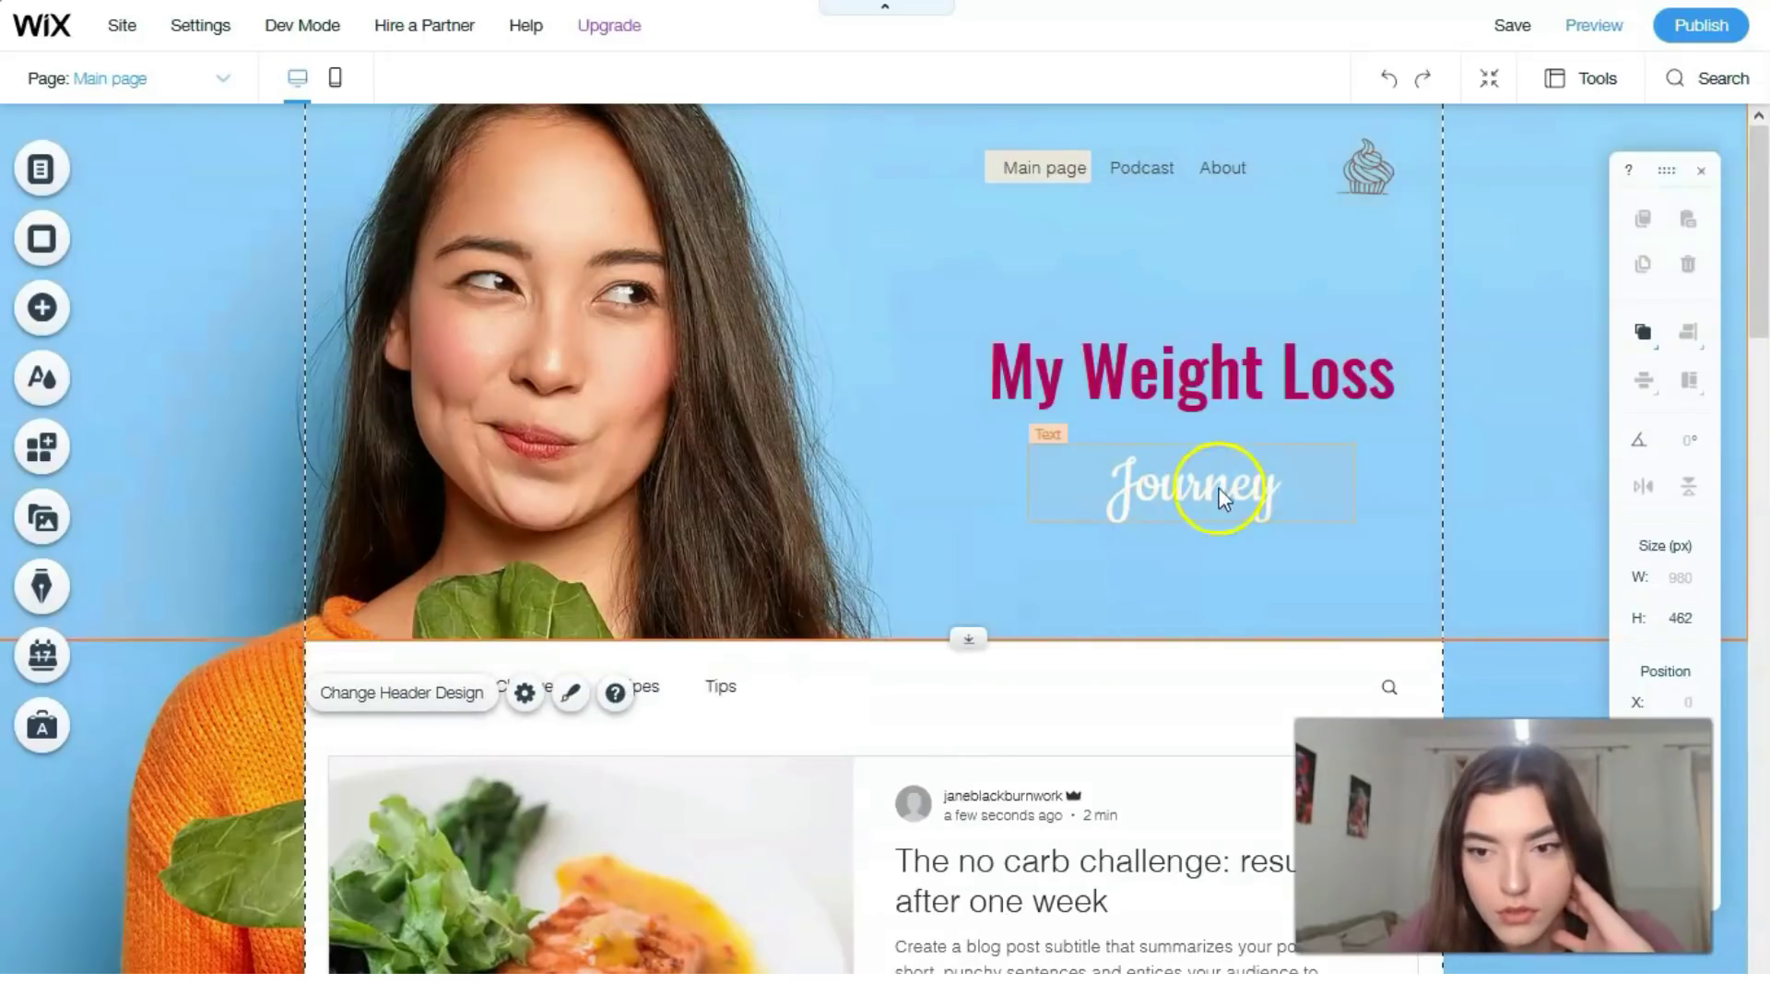
Step: Move the Journey text slightly closer to the title and narrow its text box a little from the left edge
left_click(1213, 493)
left_click_drag(1213, 489, 1213, 475)
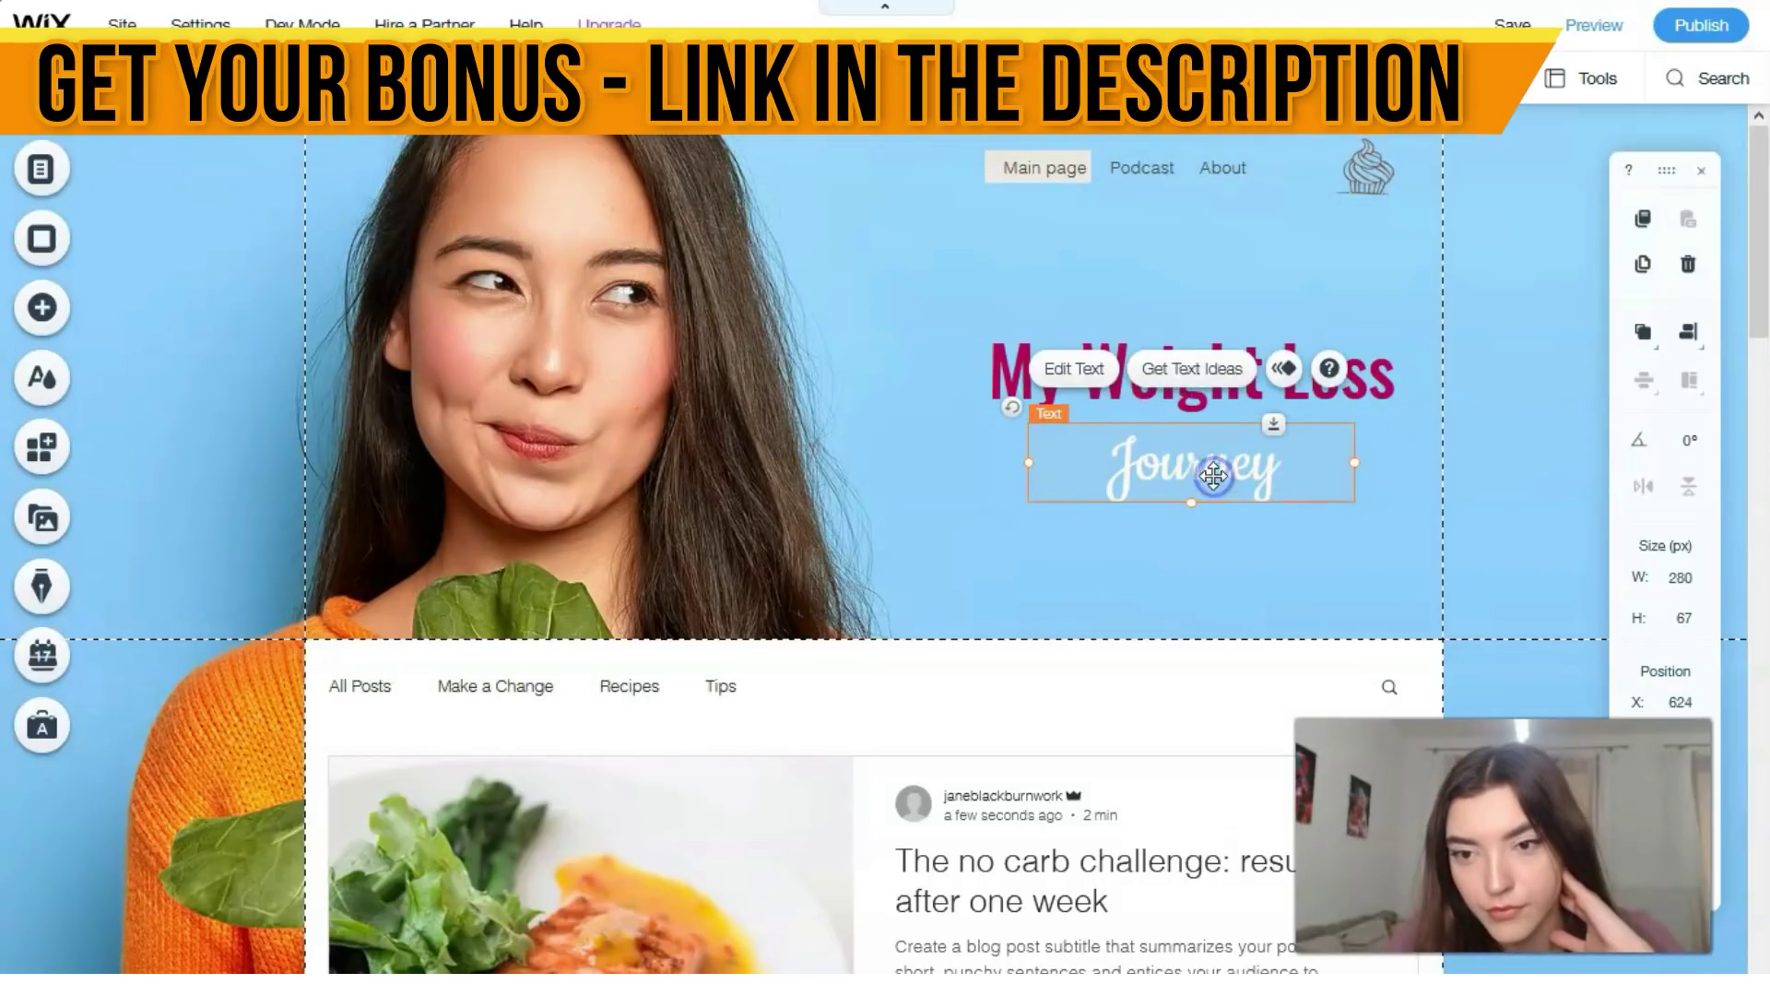
left_click_drag(1029, 464, 1041, 464)
left_click(1360, 495)
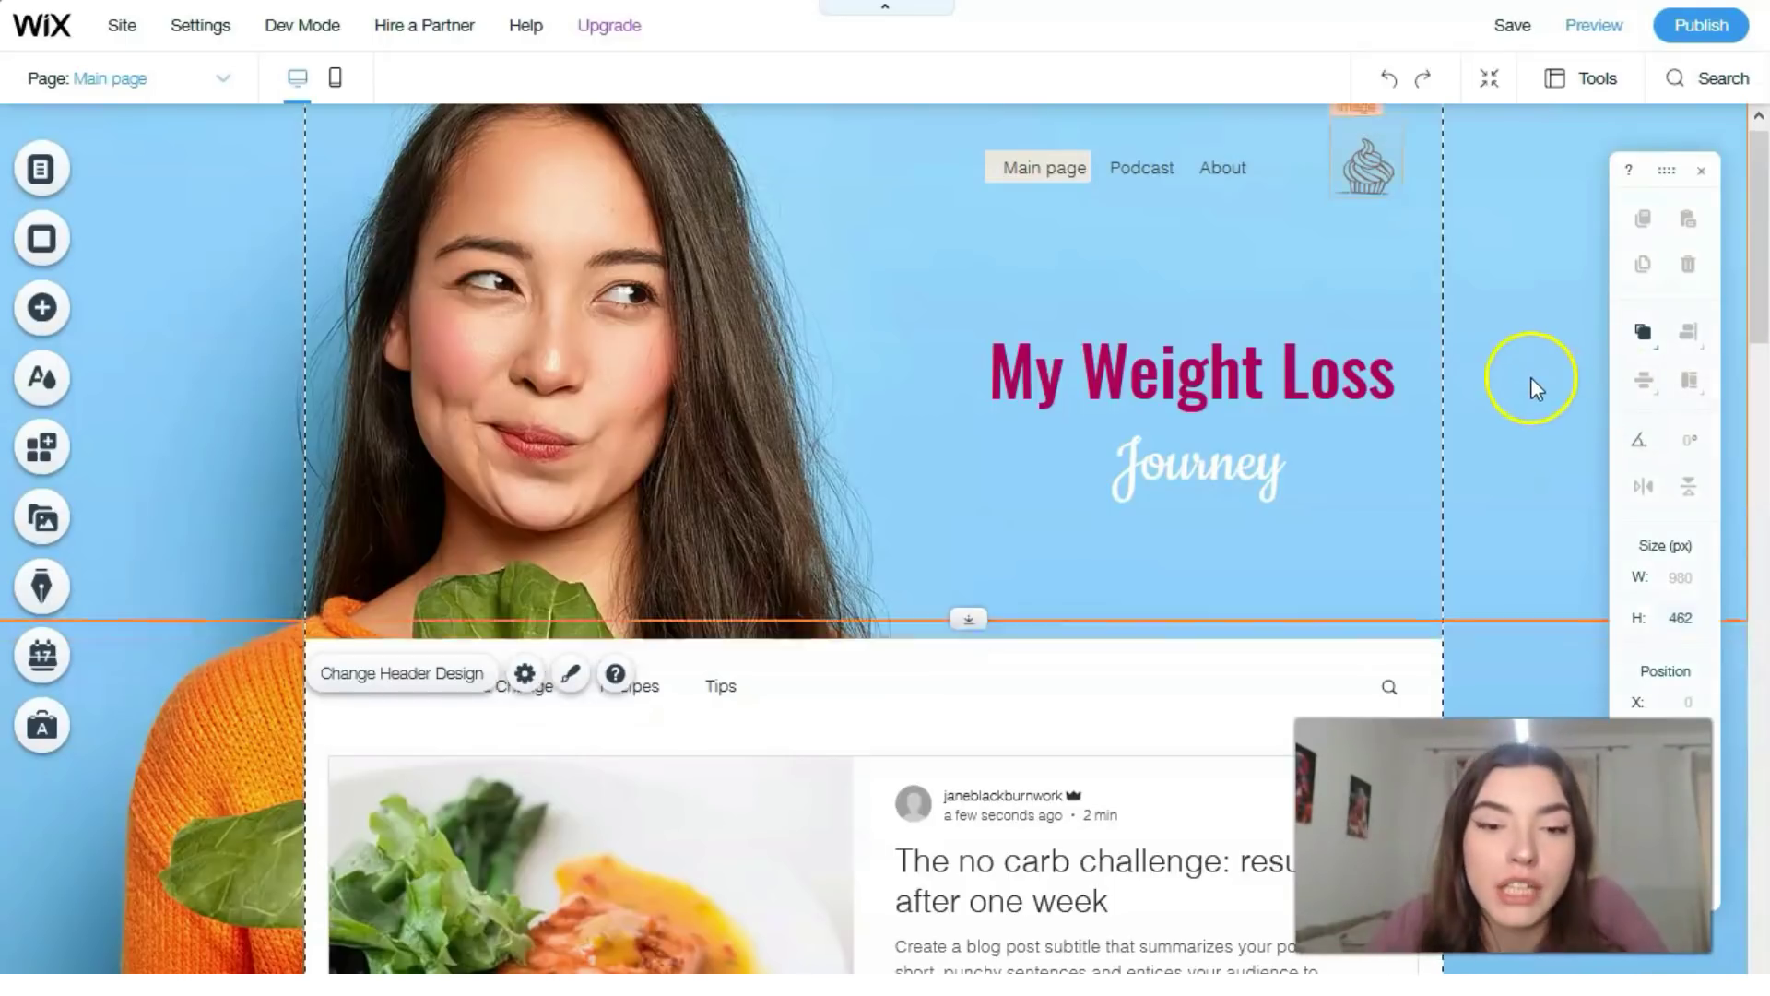
Step: Examine how the rearranged header sits above the main page's blog posts
scroll(1528, 379, "down", 4)
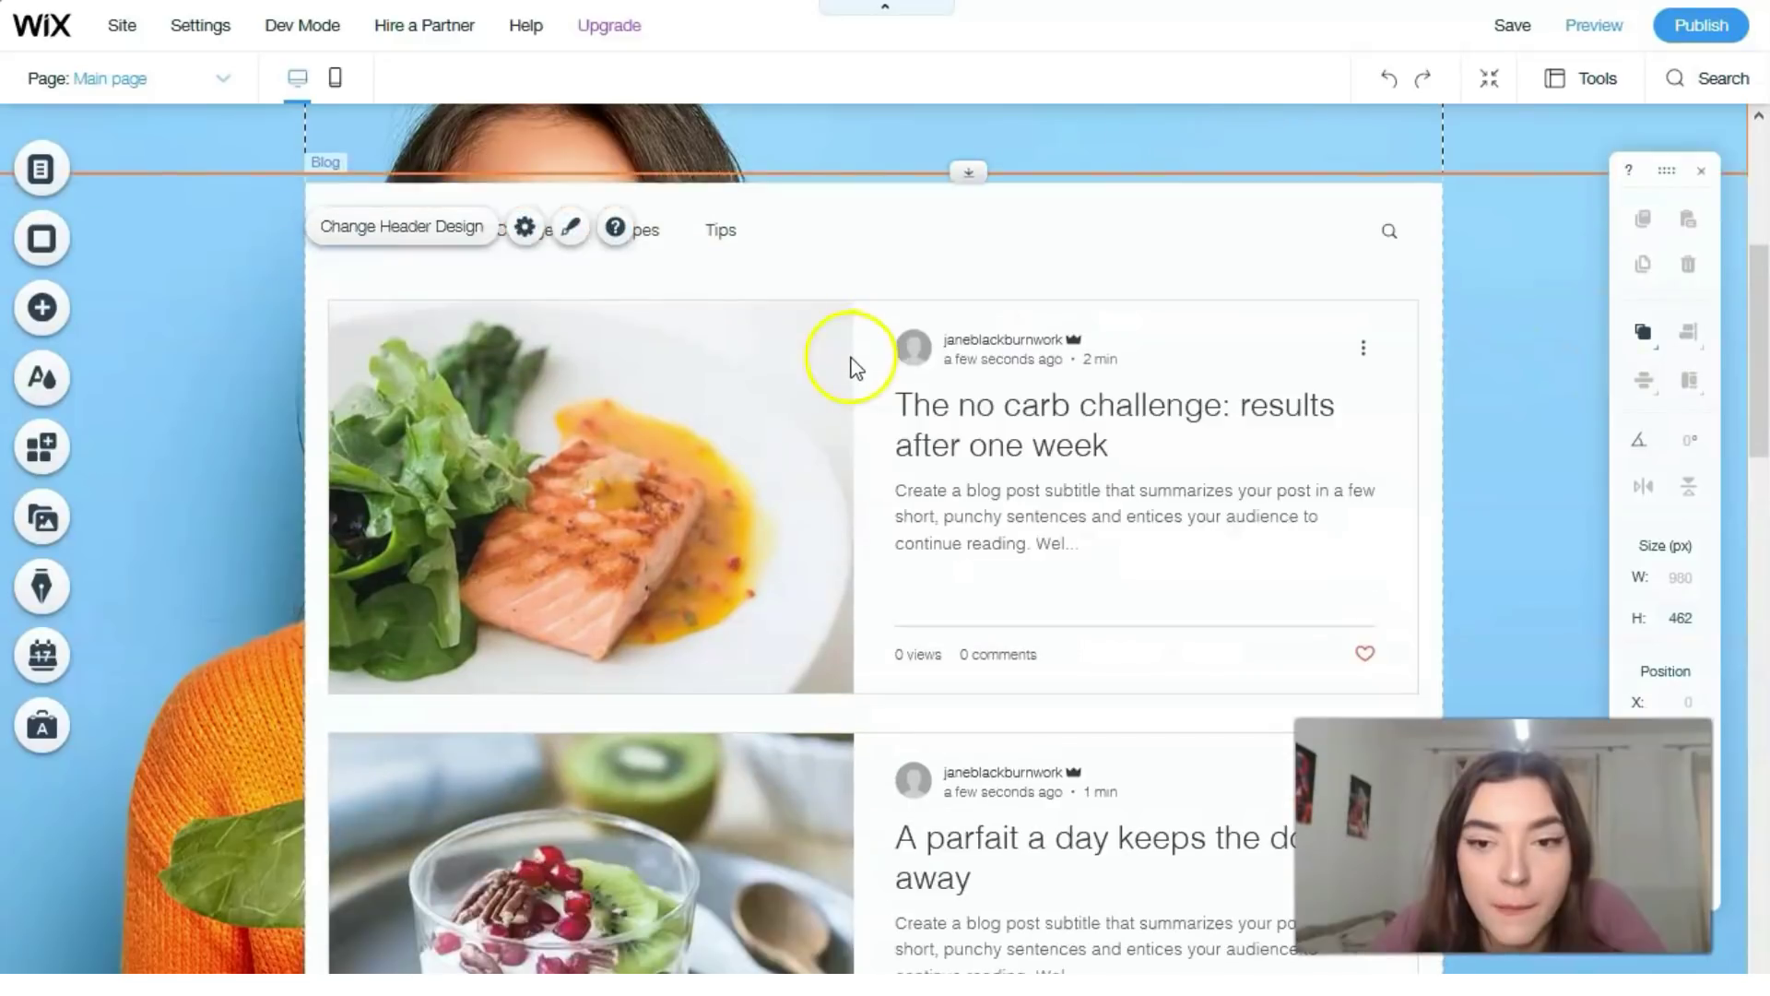
scroll(849, 369, "up", 5)
scroll(609, 550, "down", 1)
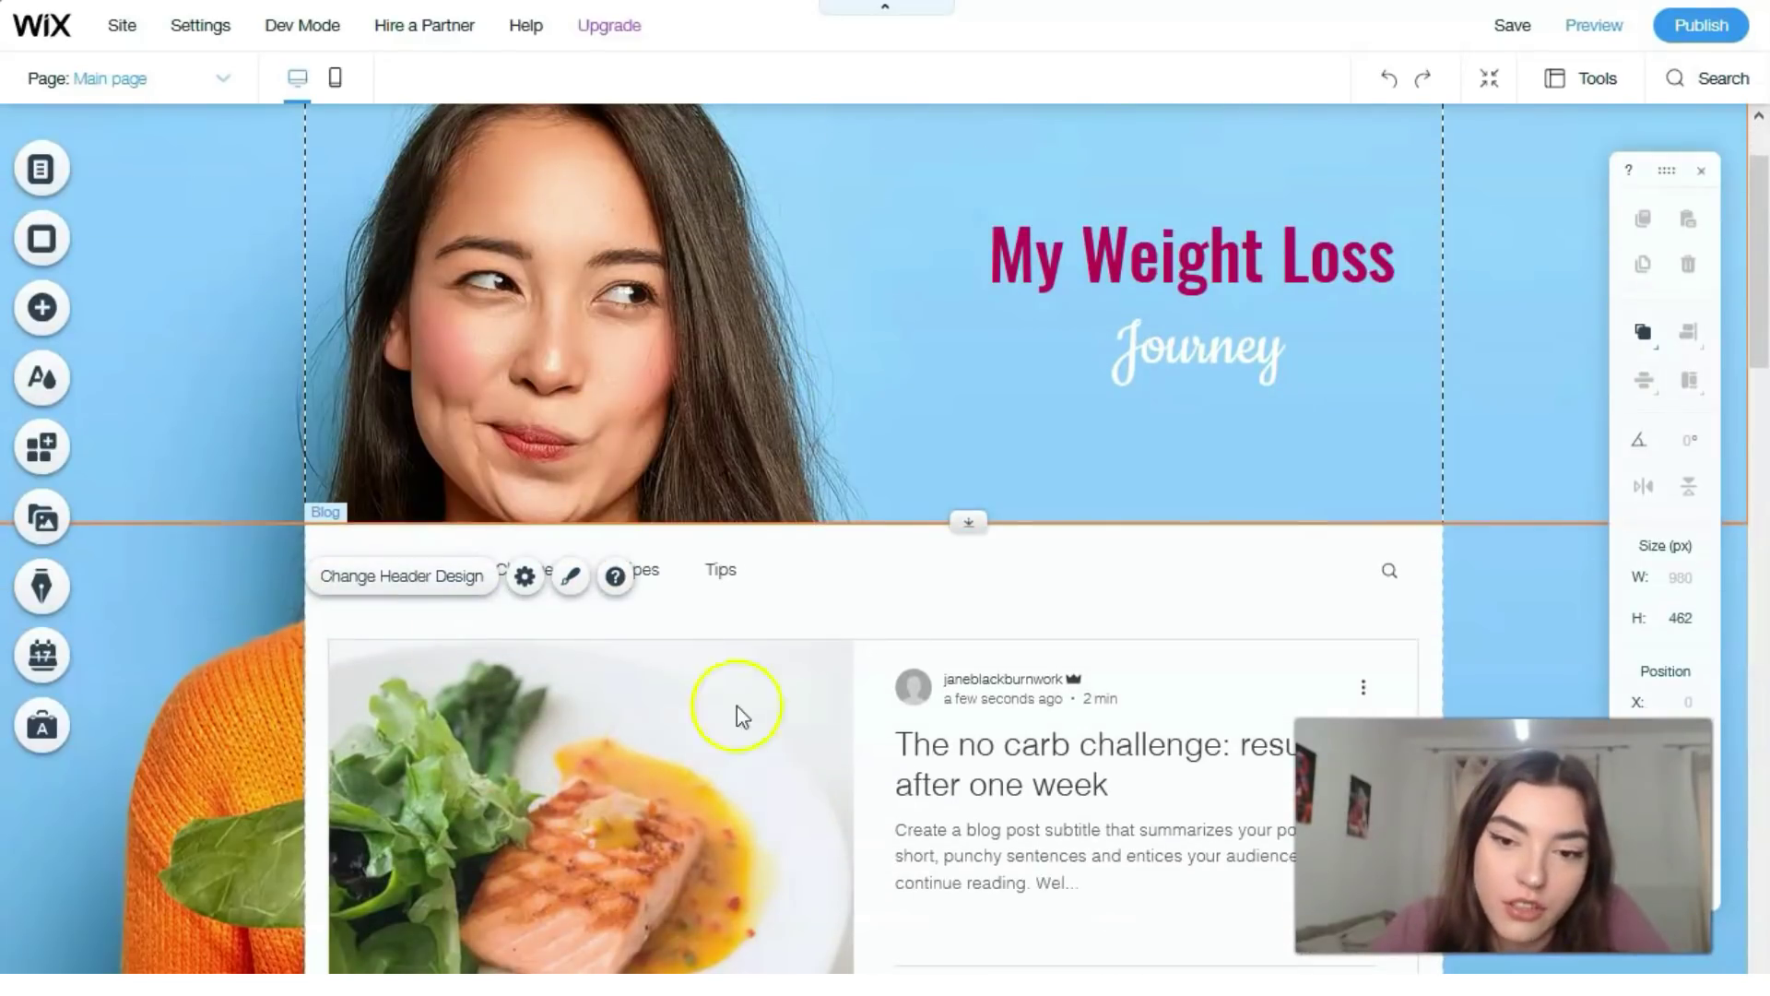
scroll(651, 584, "down", 4)
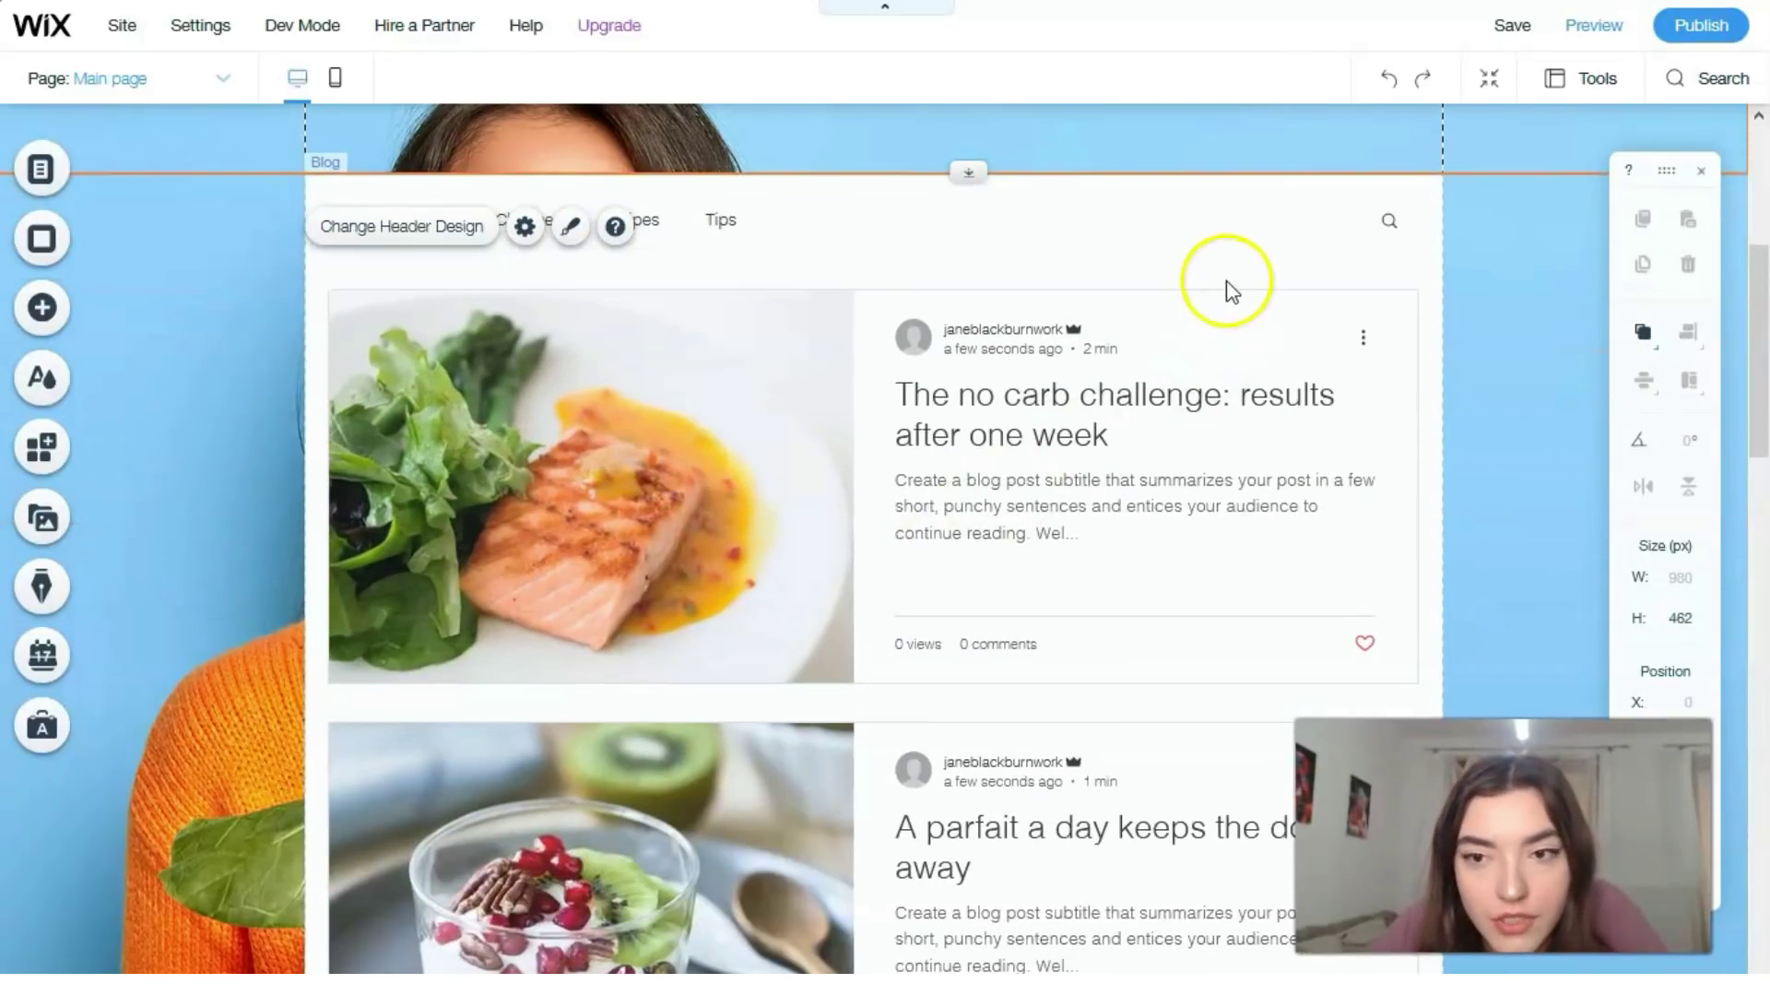
Step: Open the post manager from the main page's blog feed and review the list of published posts
right_click(1218, 252)
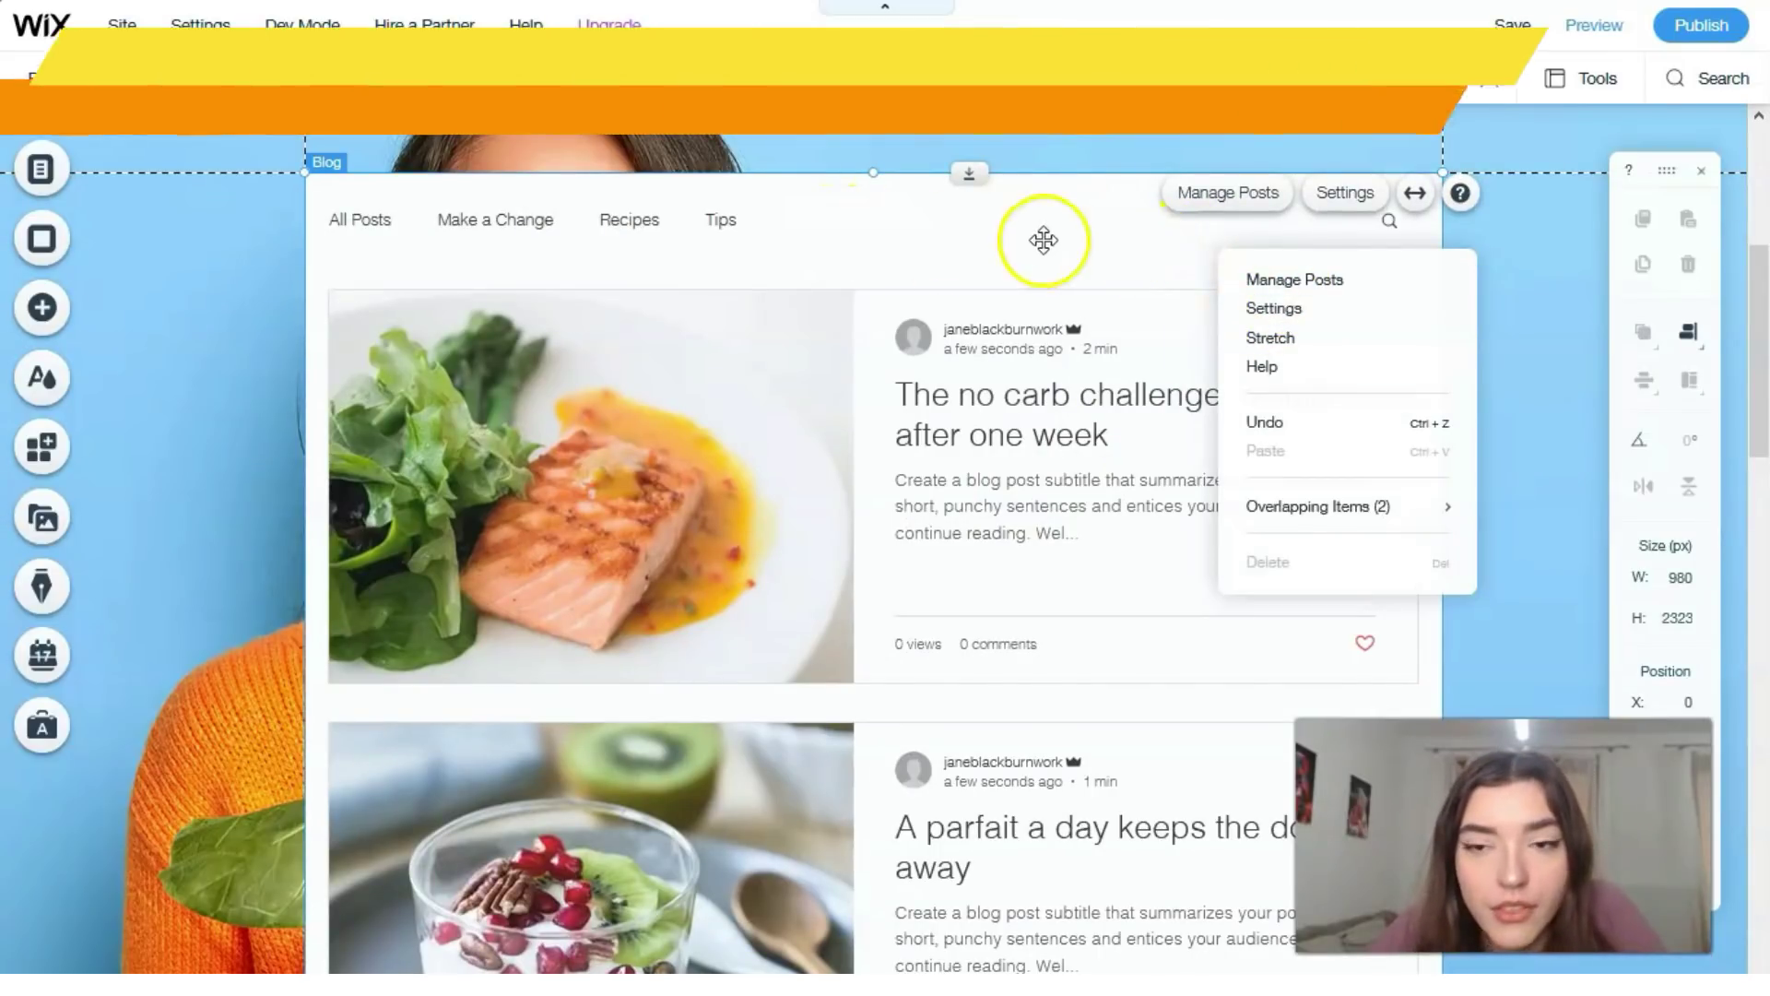
left_click(1097, 225)
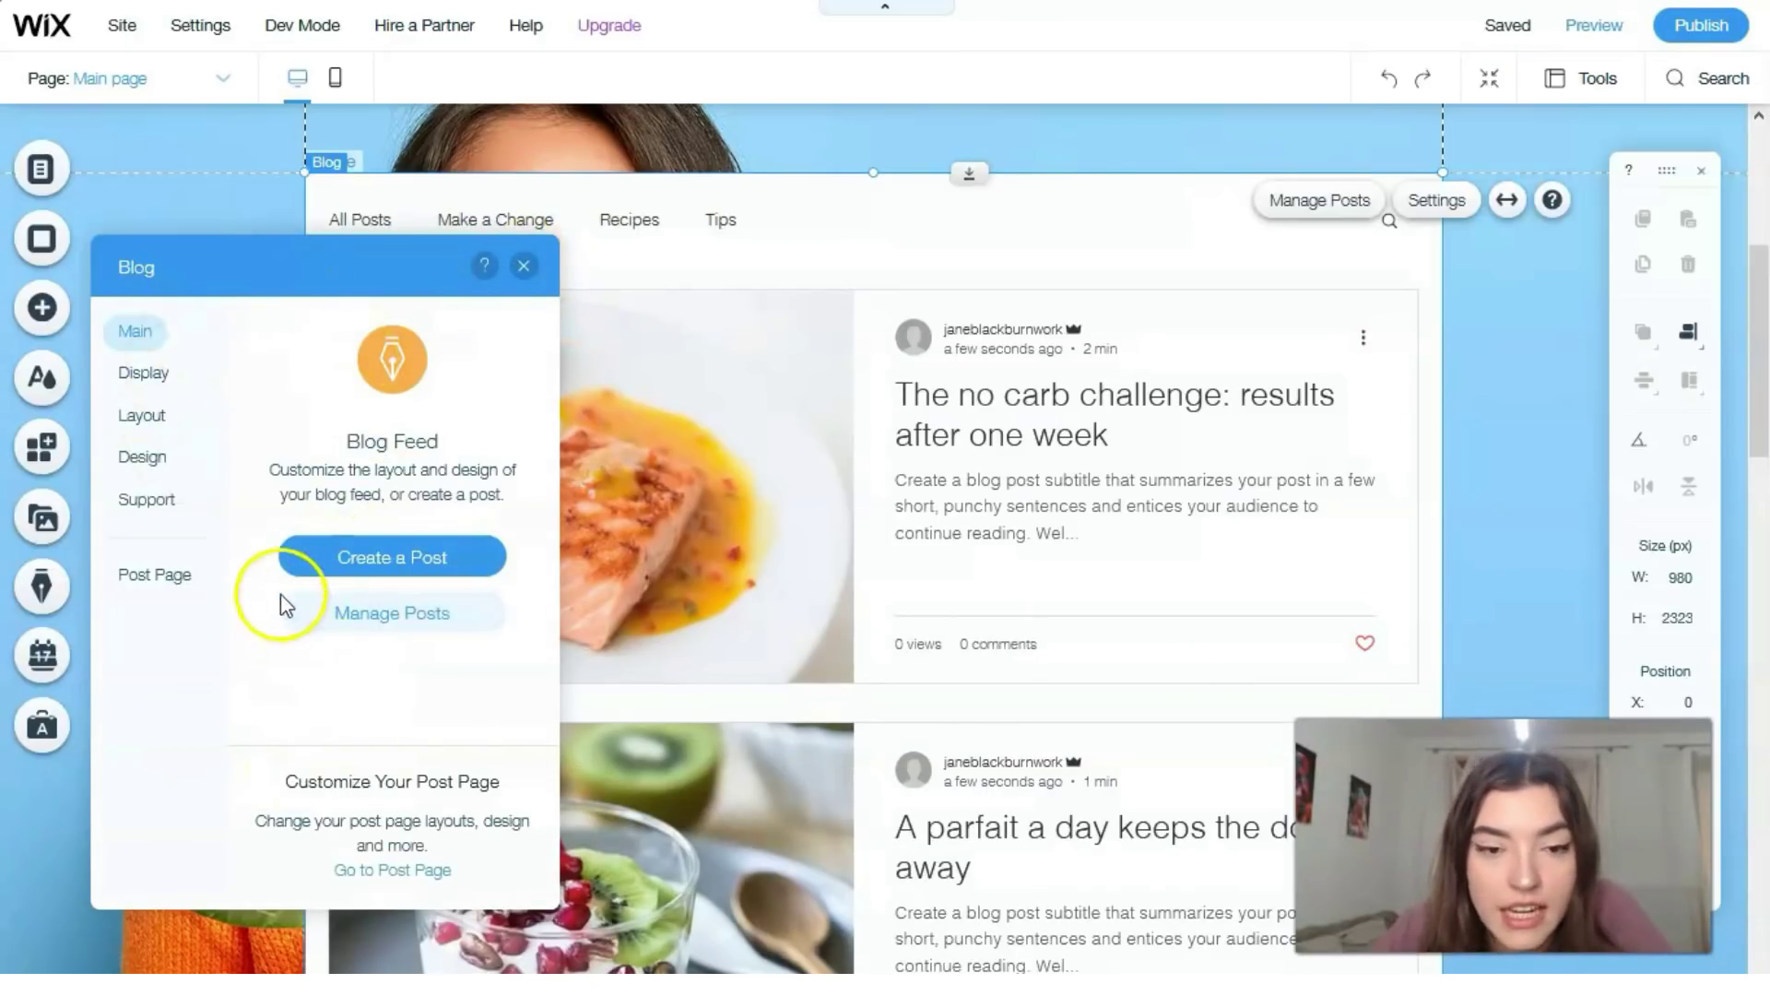
left_click(340, 629)
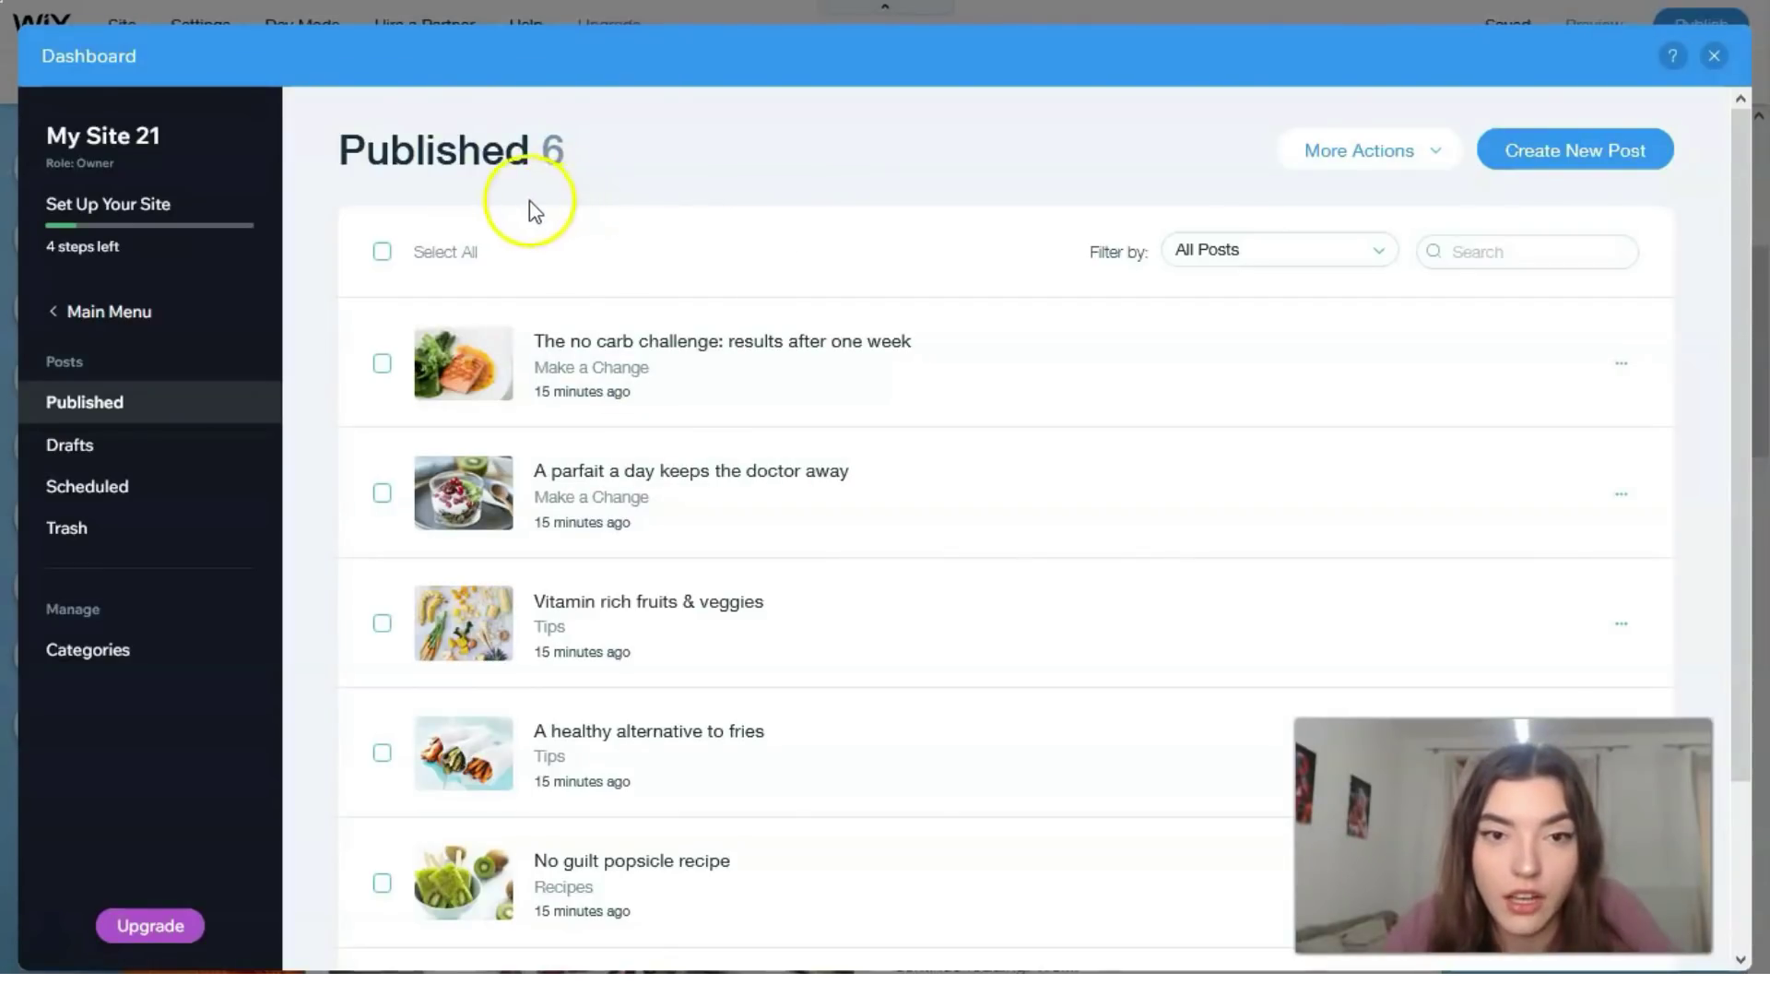
mouse_move(557, 327)
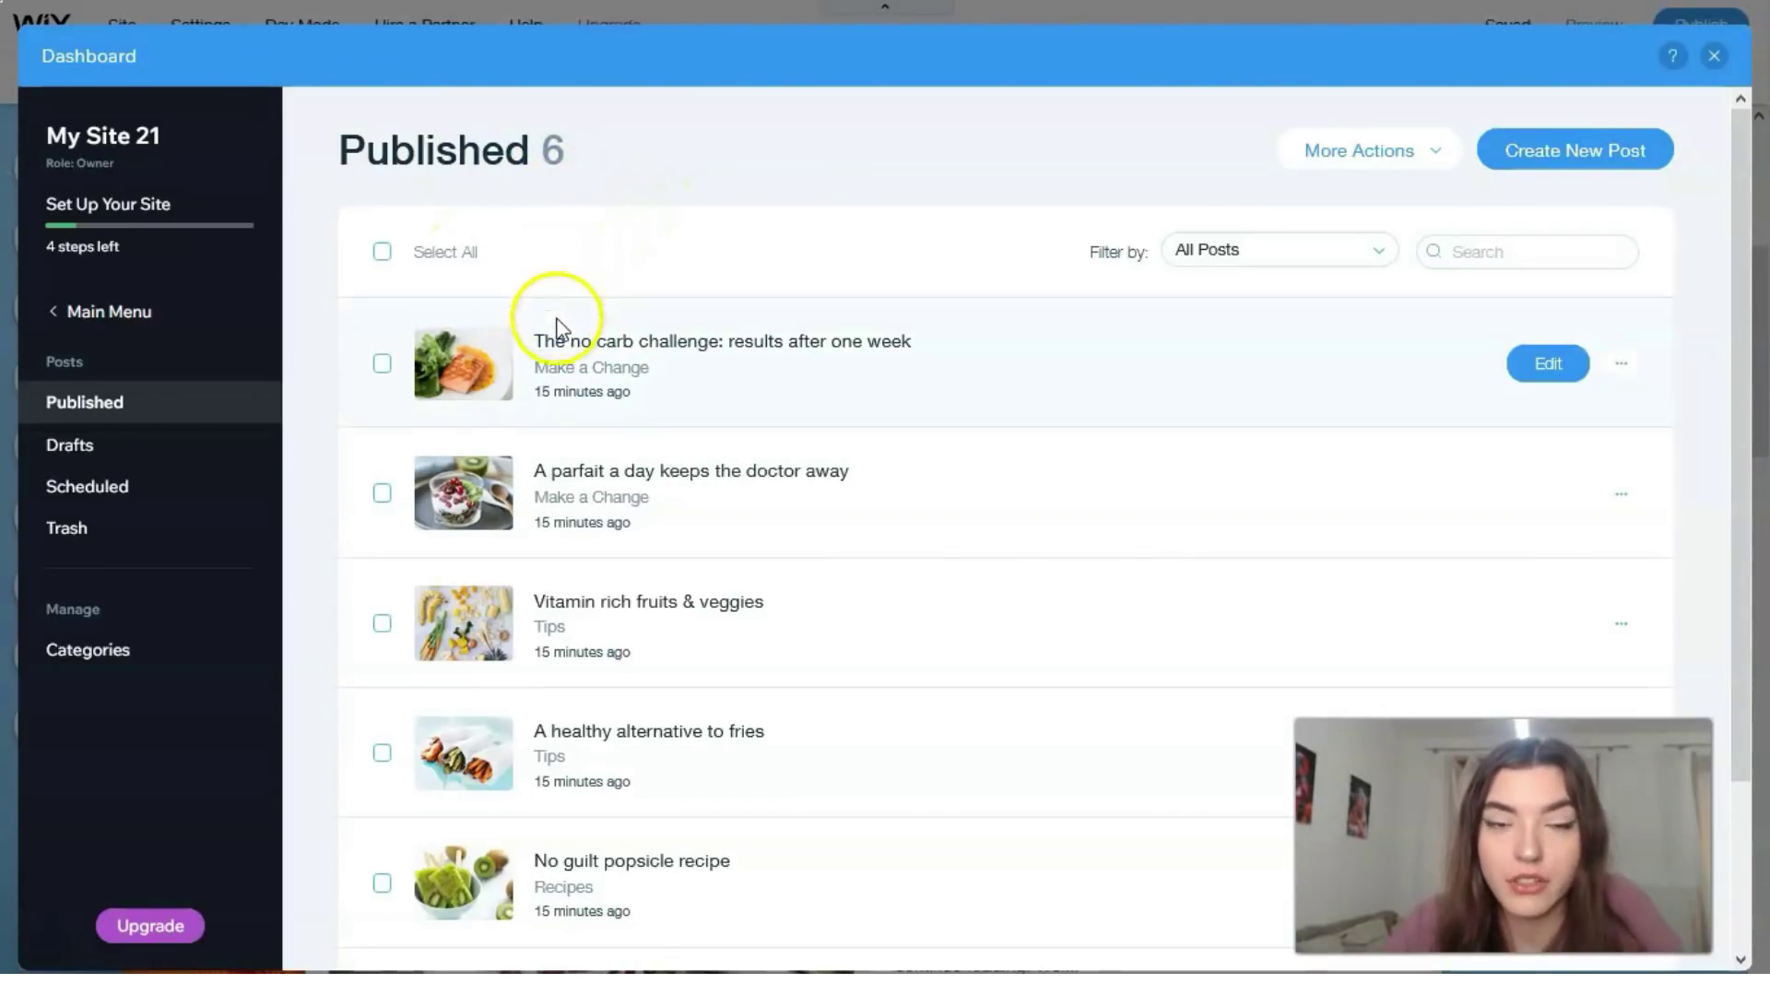
scroll(548, 365, "down", 2)
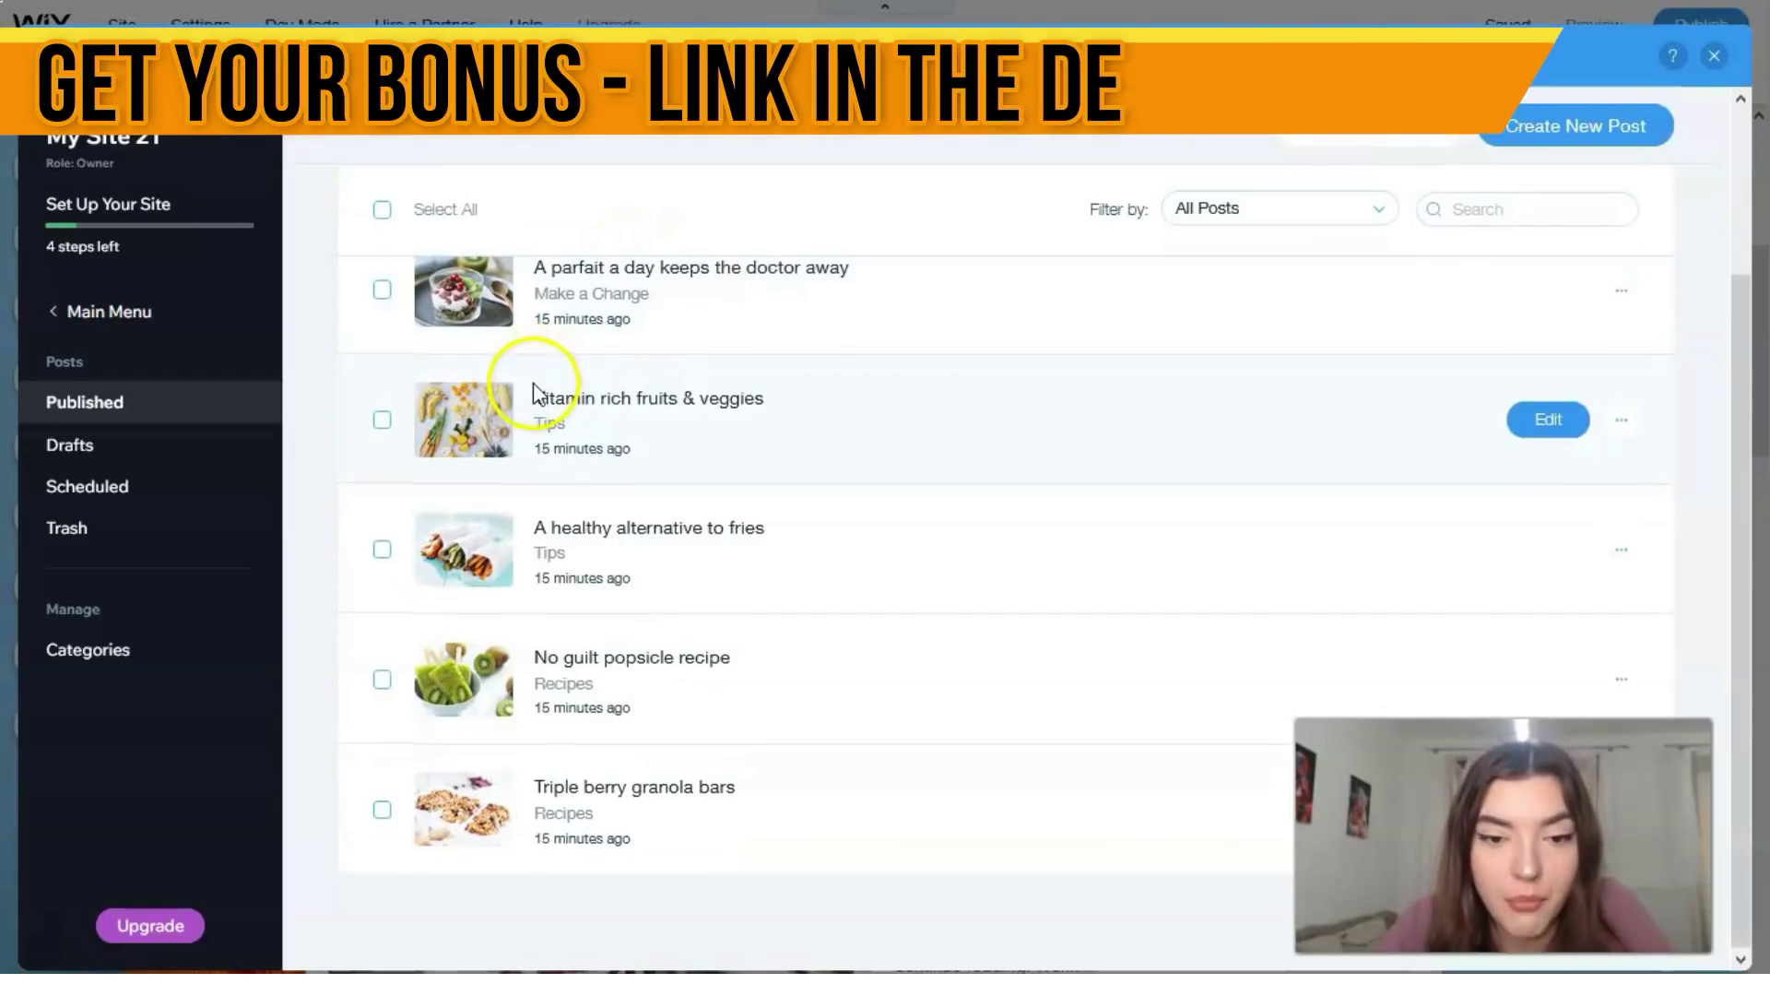
scroll(498, 424, "up", 2)
scroll(1041, 355, "down", 3)
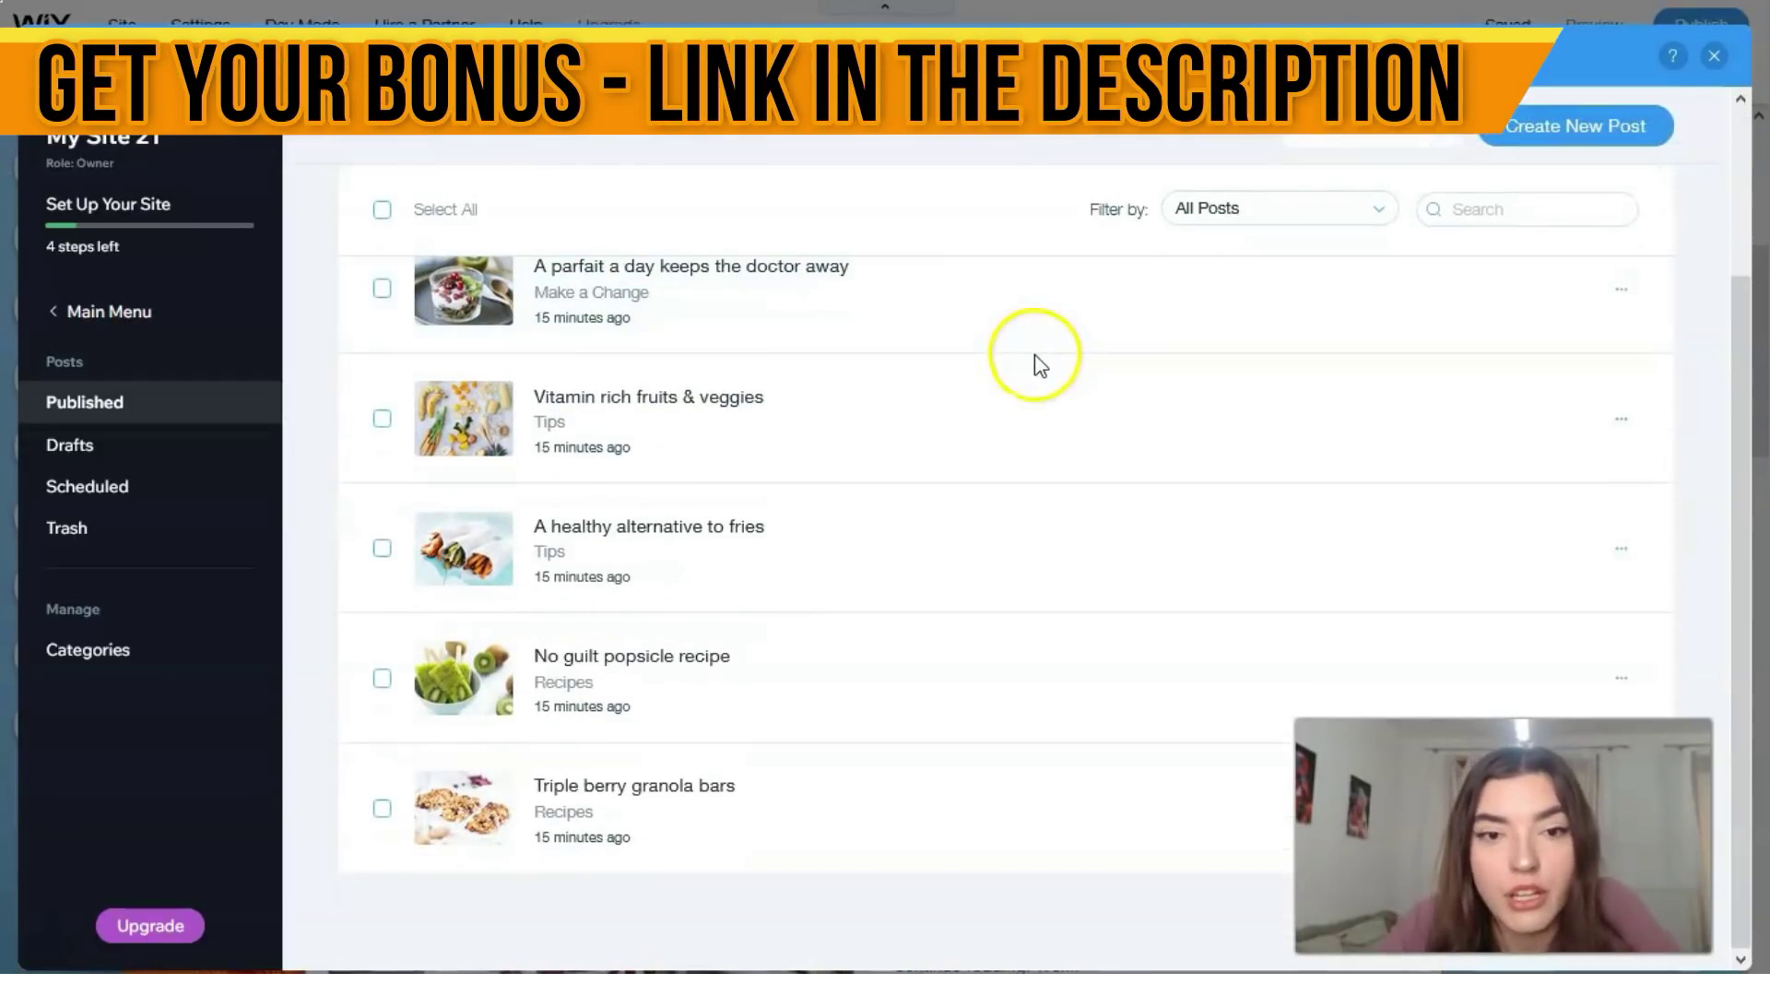
scroll(1008, 466, "up", 3)
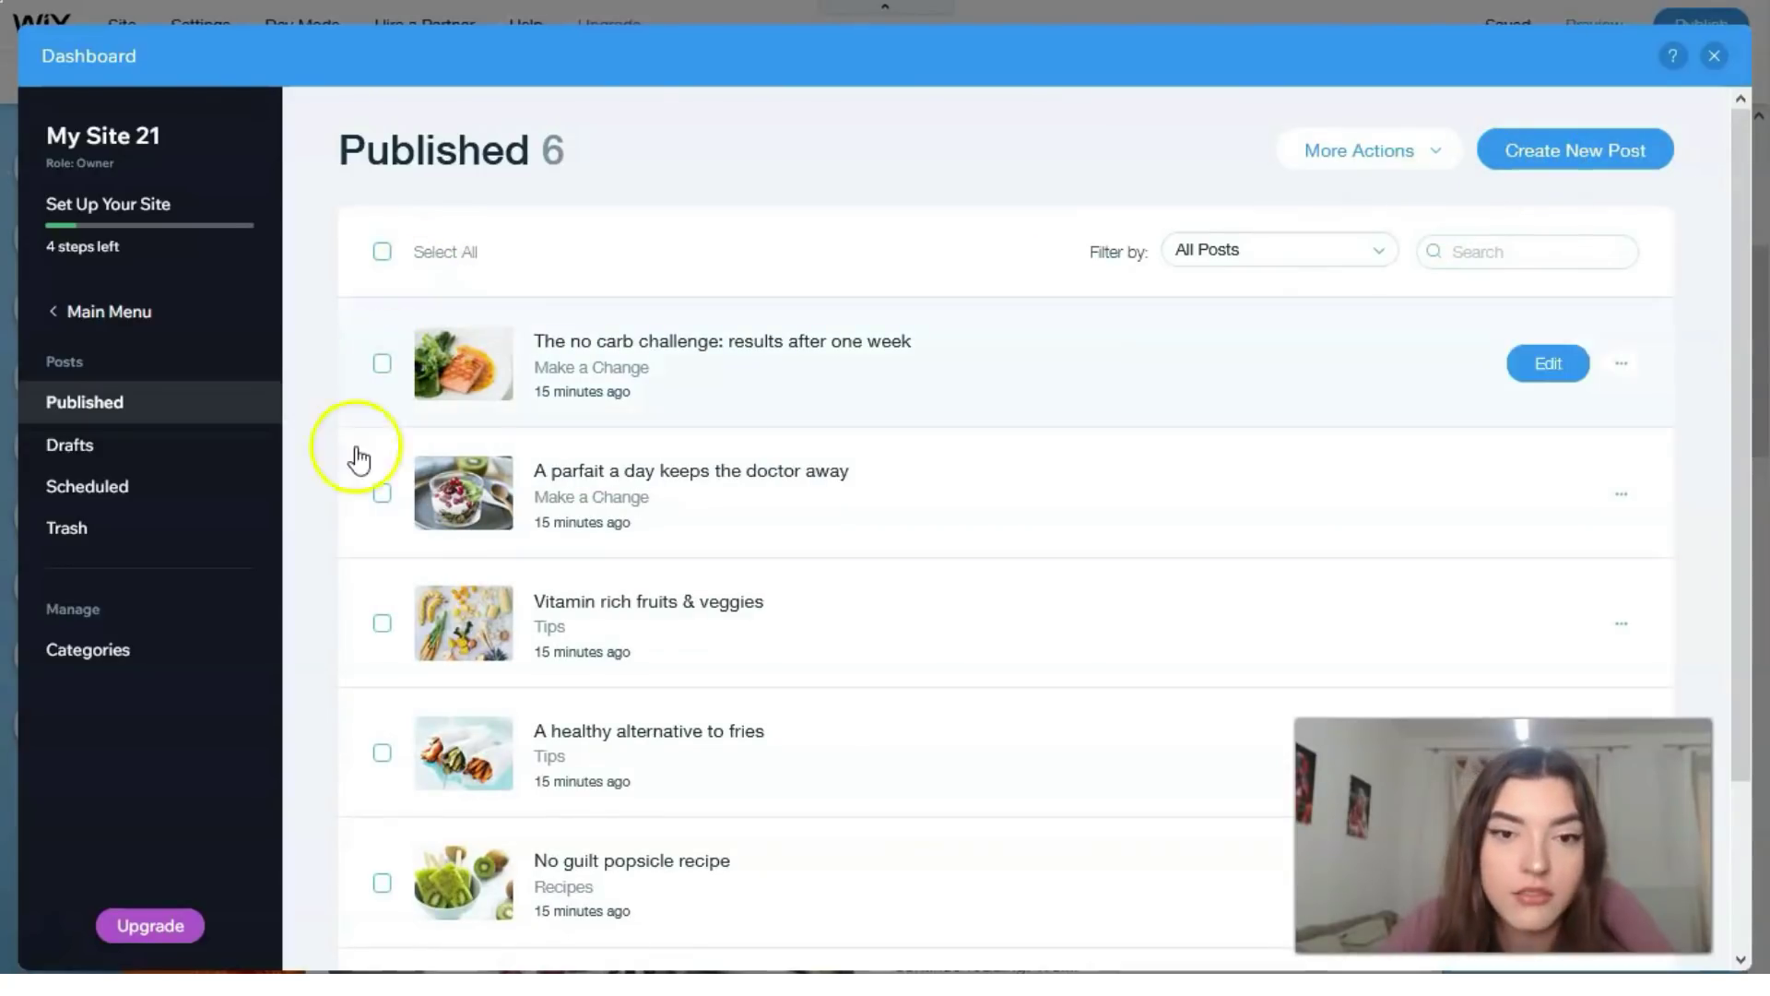
Step: Open the post "The no carb challenge: results after one week" for editing, read through its content, and close the dashboard
left_click(468, 358)
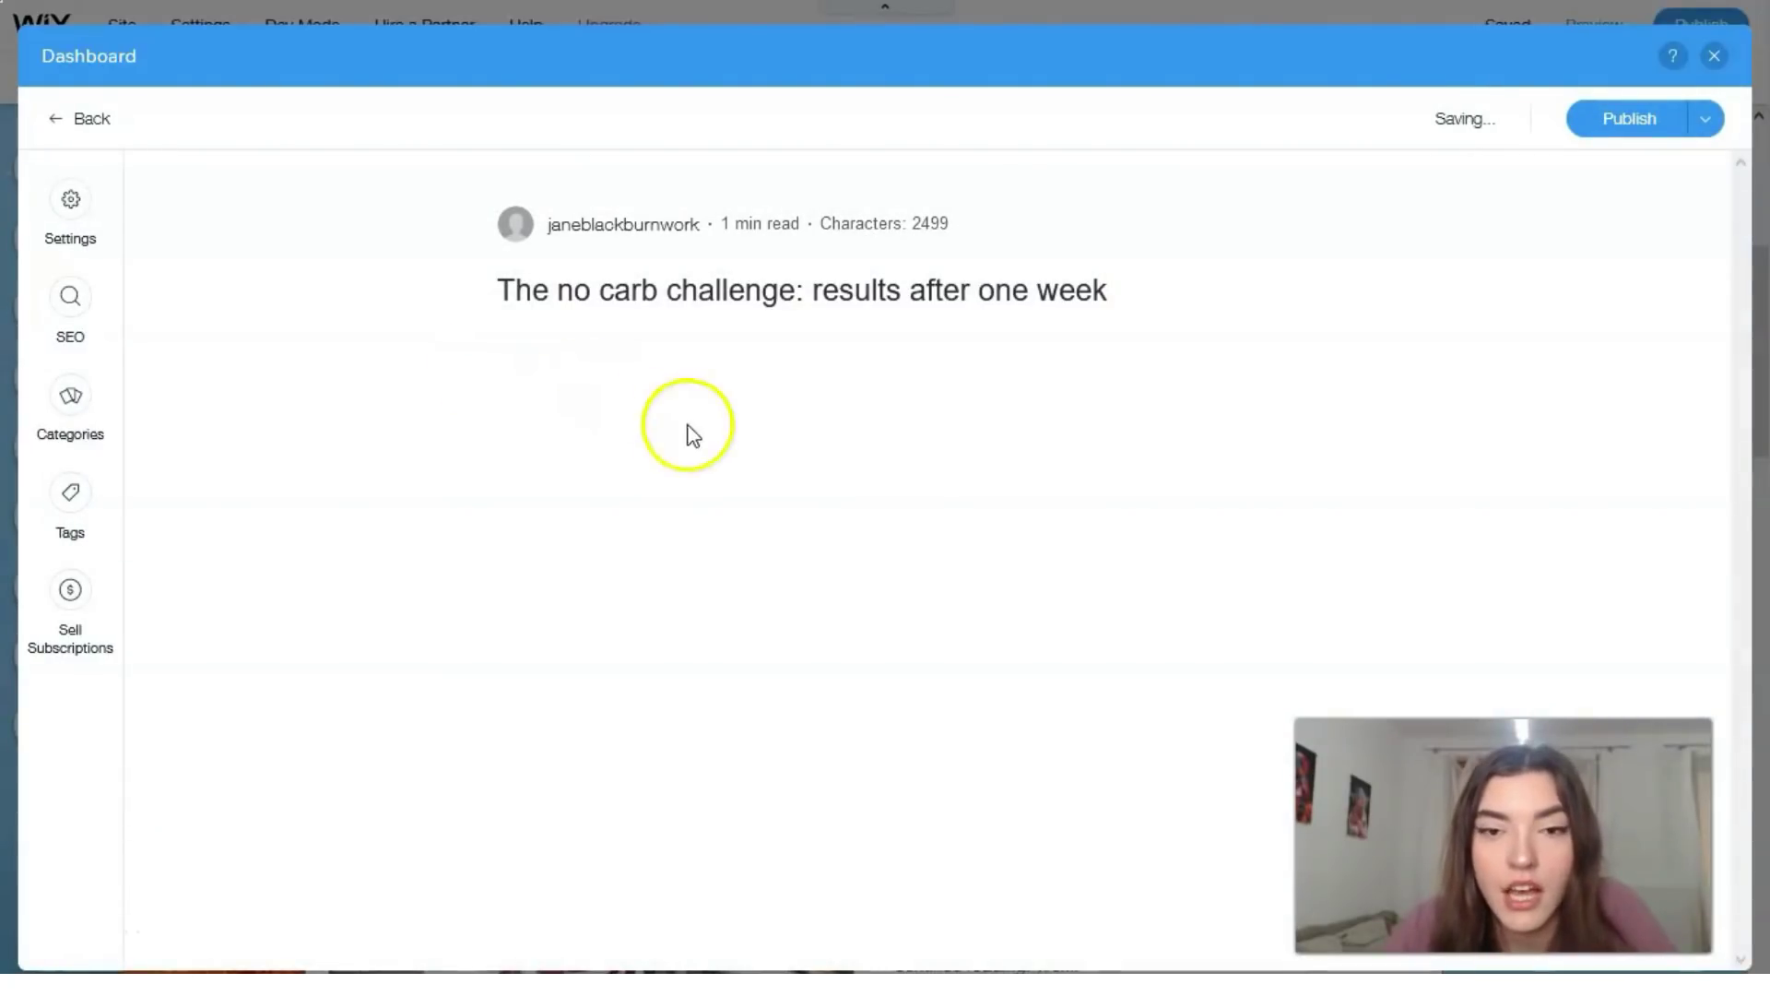
scroll(782, 404, "down", 15)
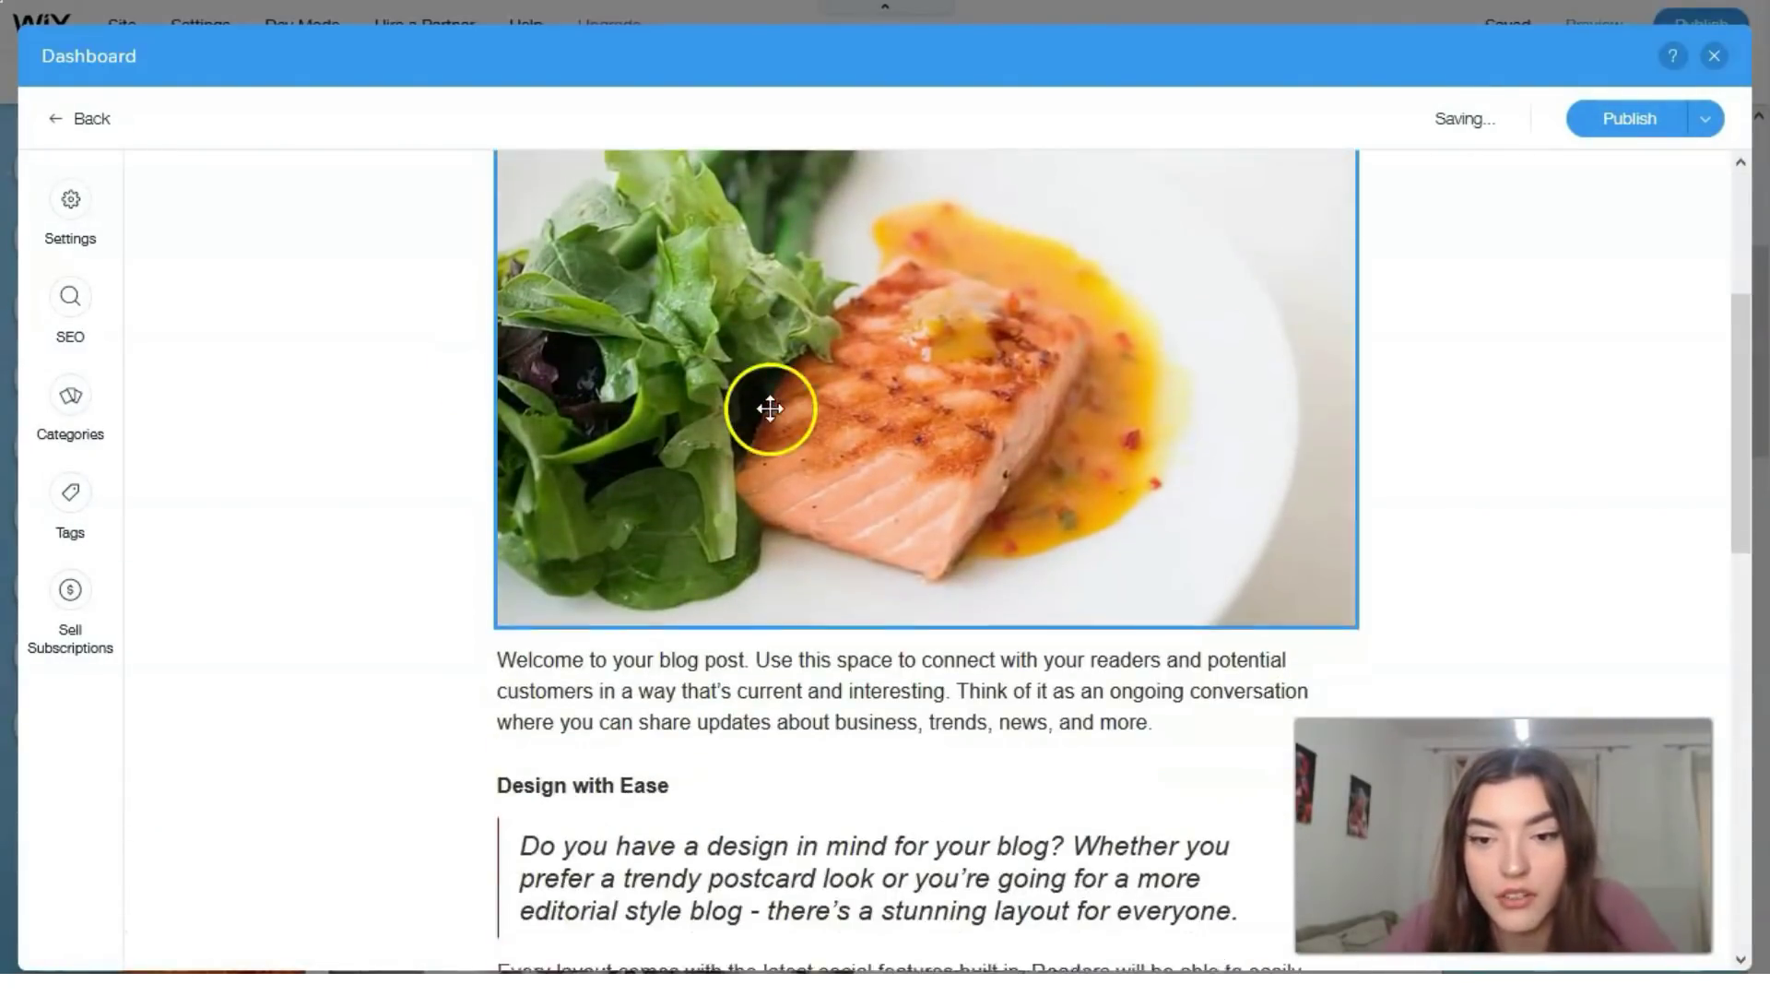
scroll(770, 415, "up", 12)
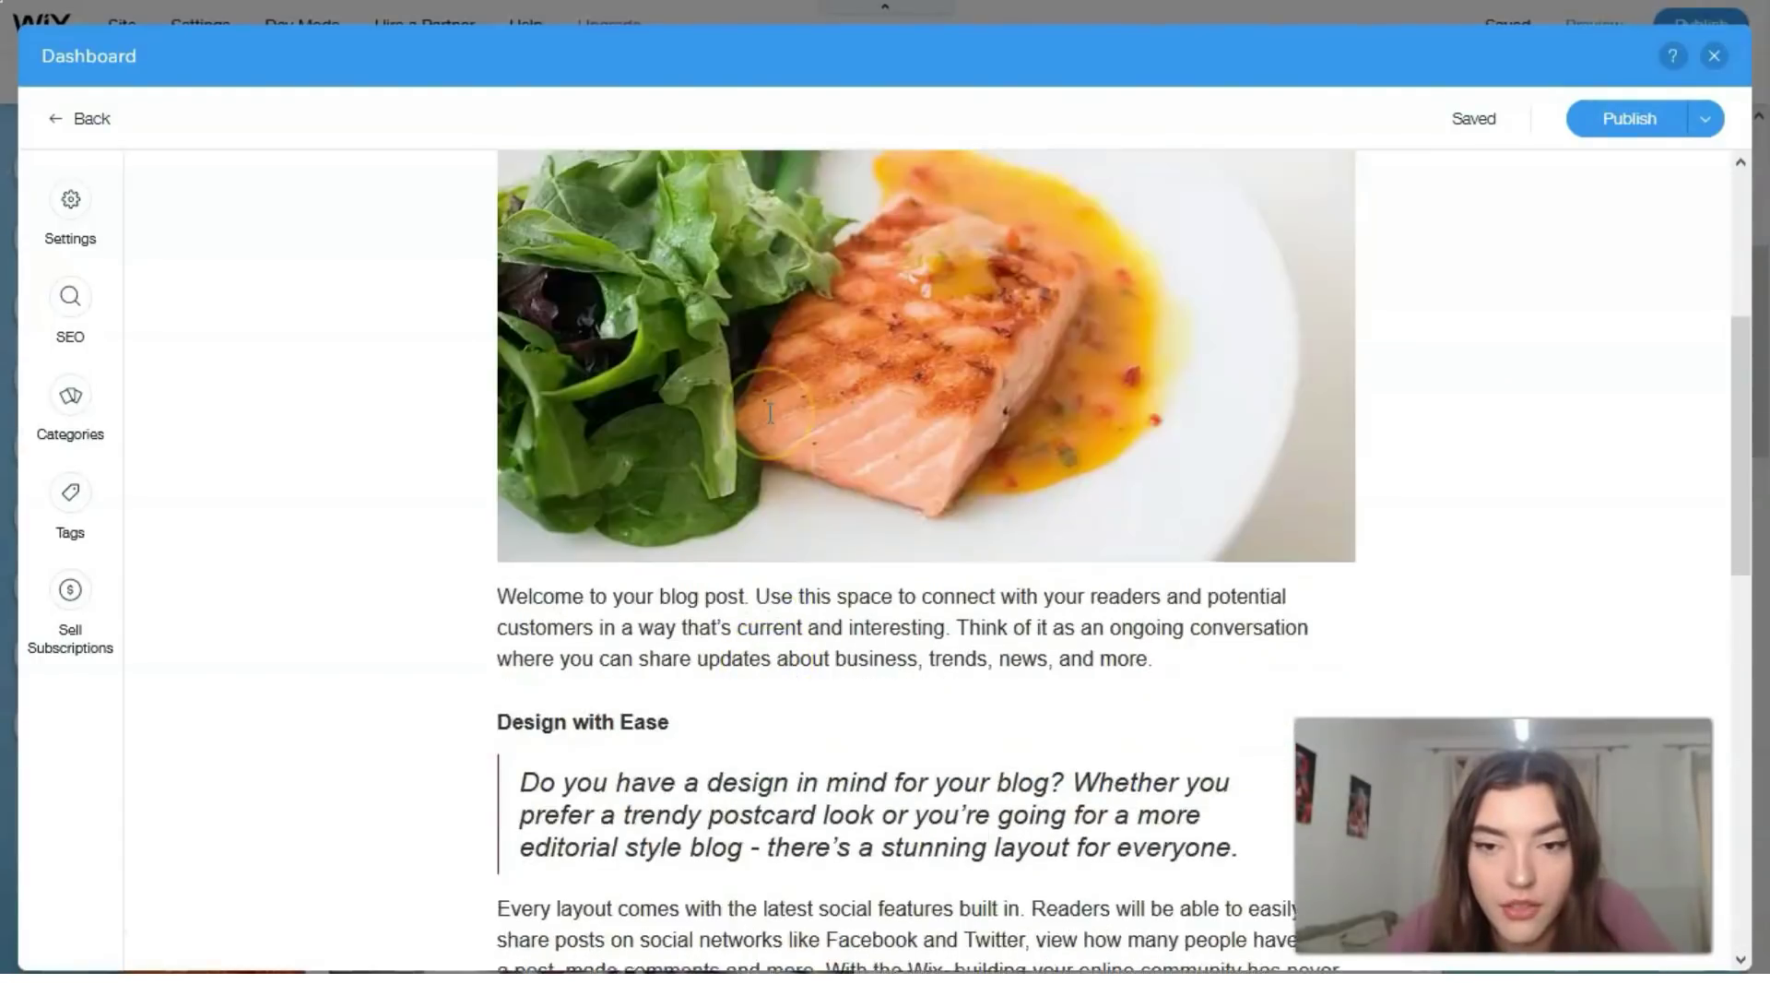
scroll(765, 417, "down", 3)
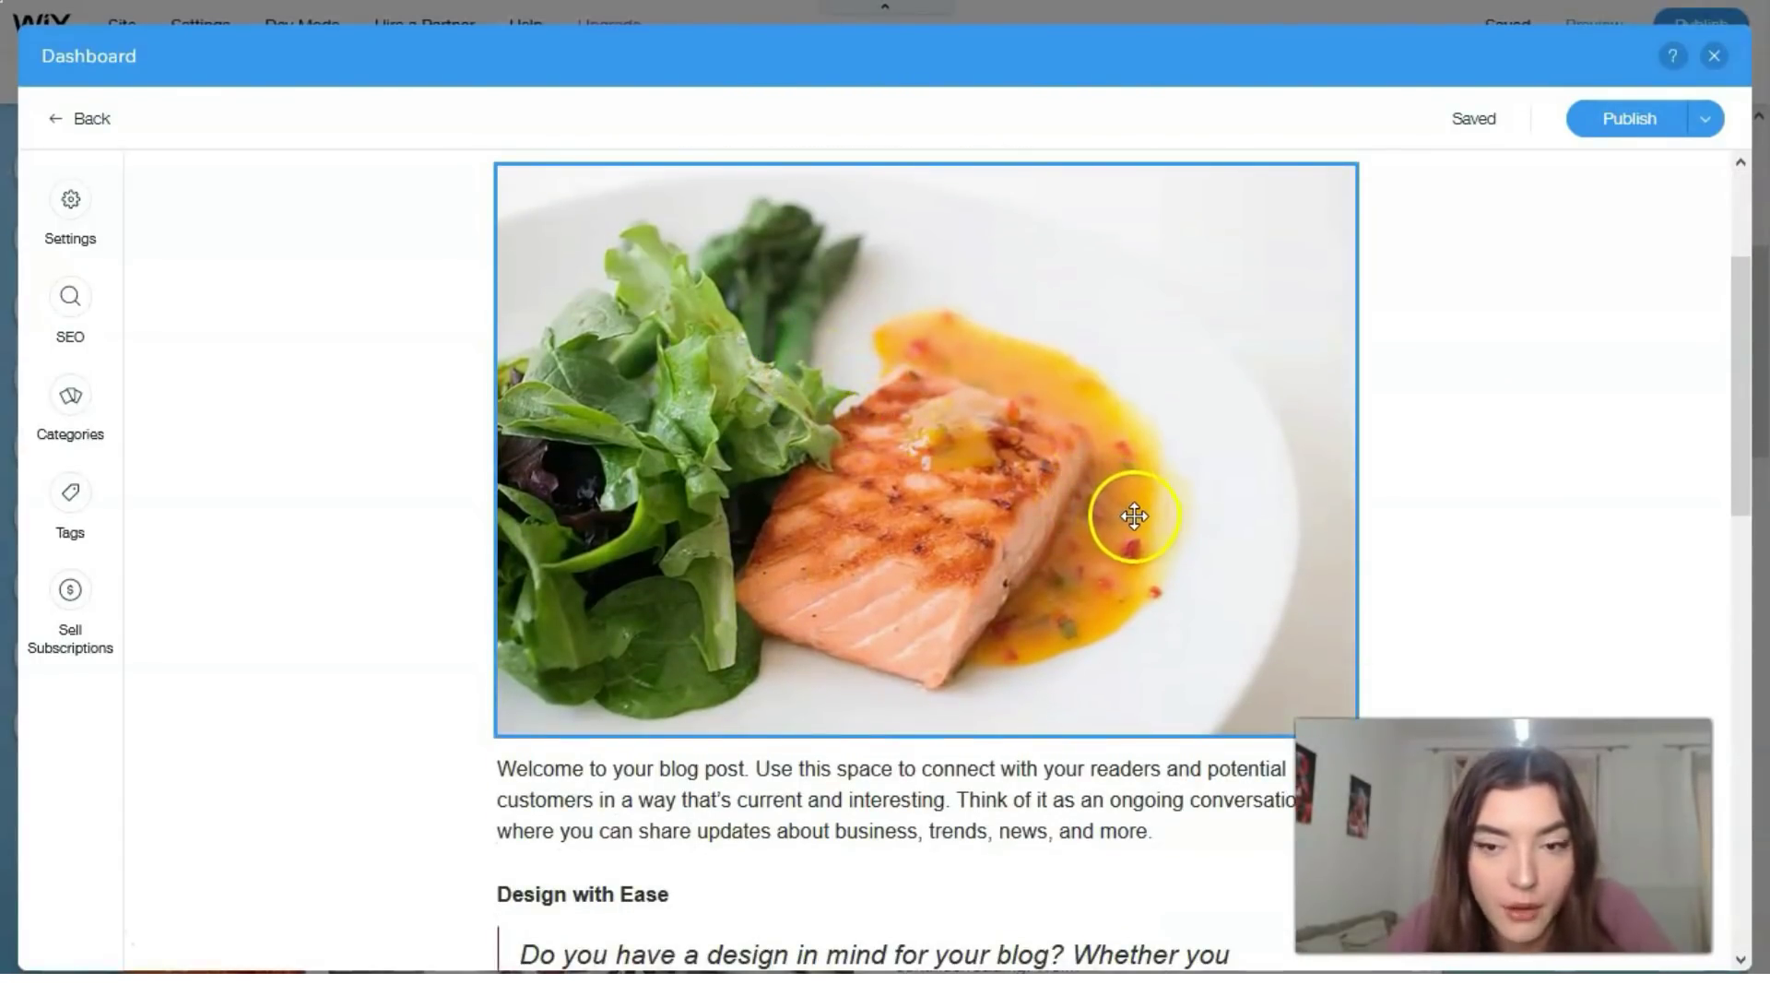
scroll(1134, 516, "down", 8)
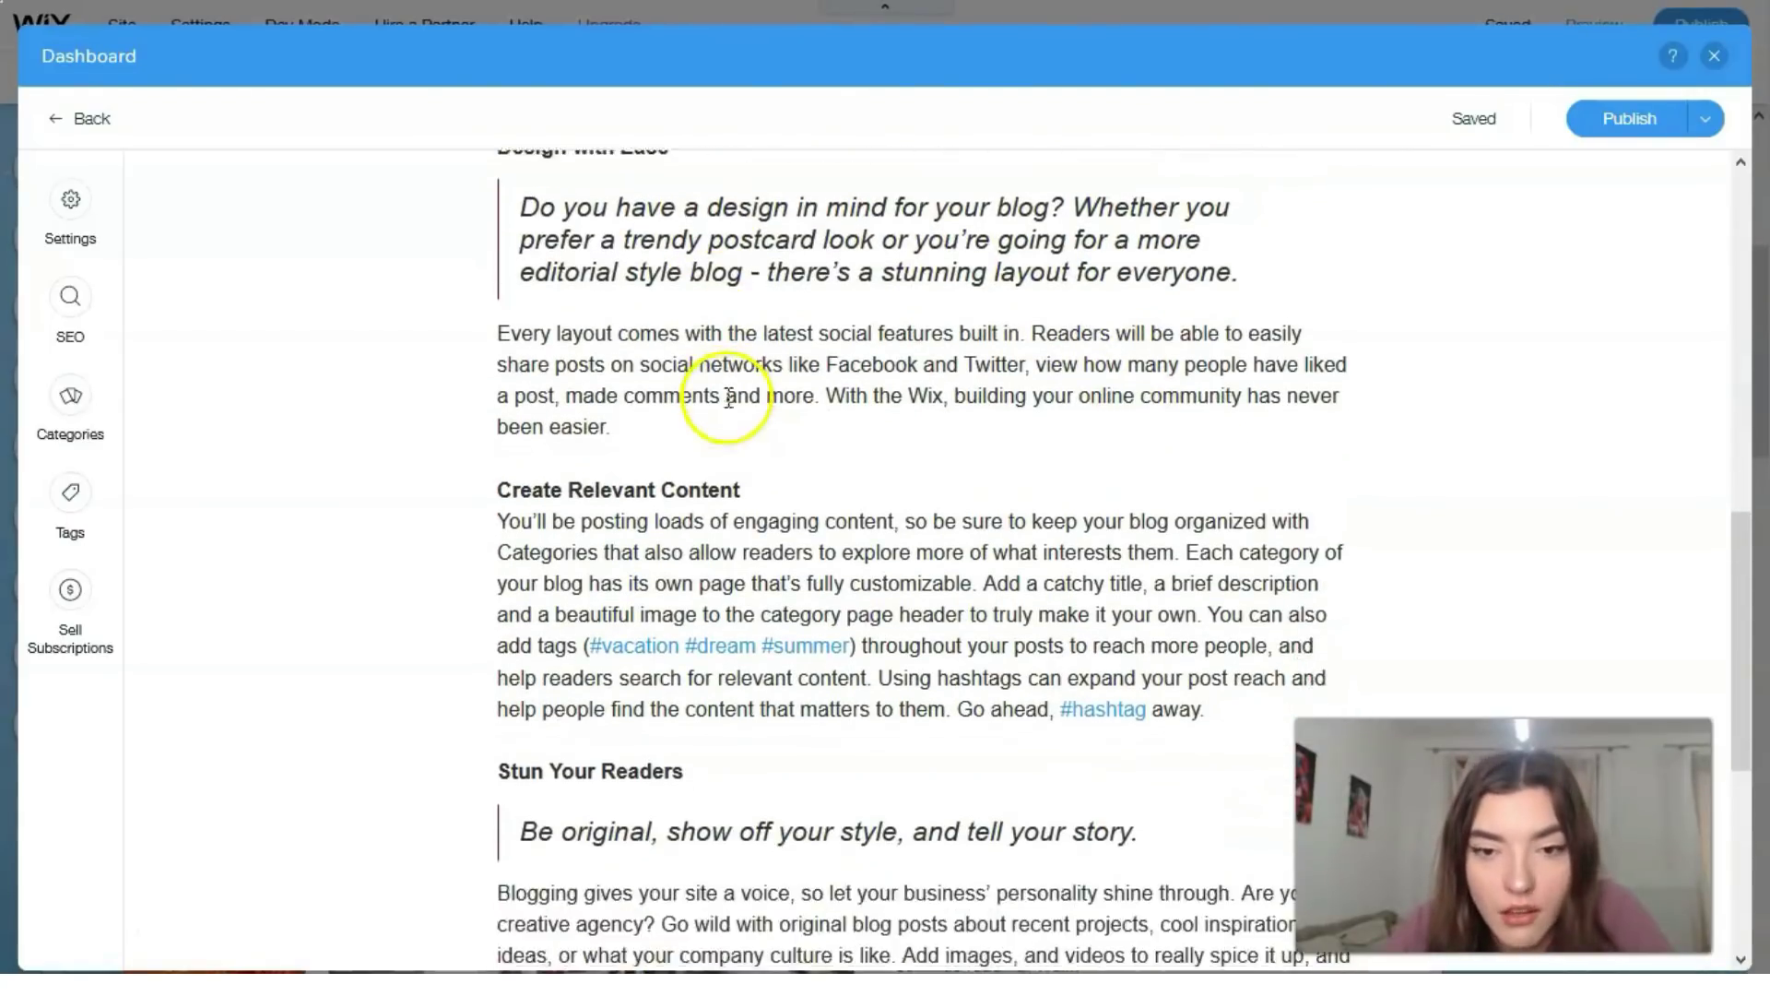
scroll(728, 399, "down", 6)
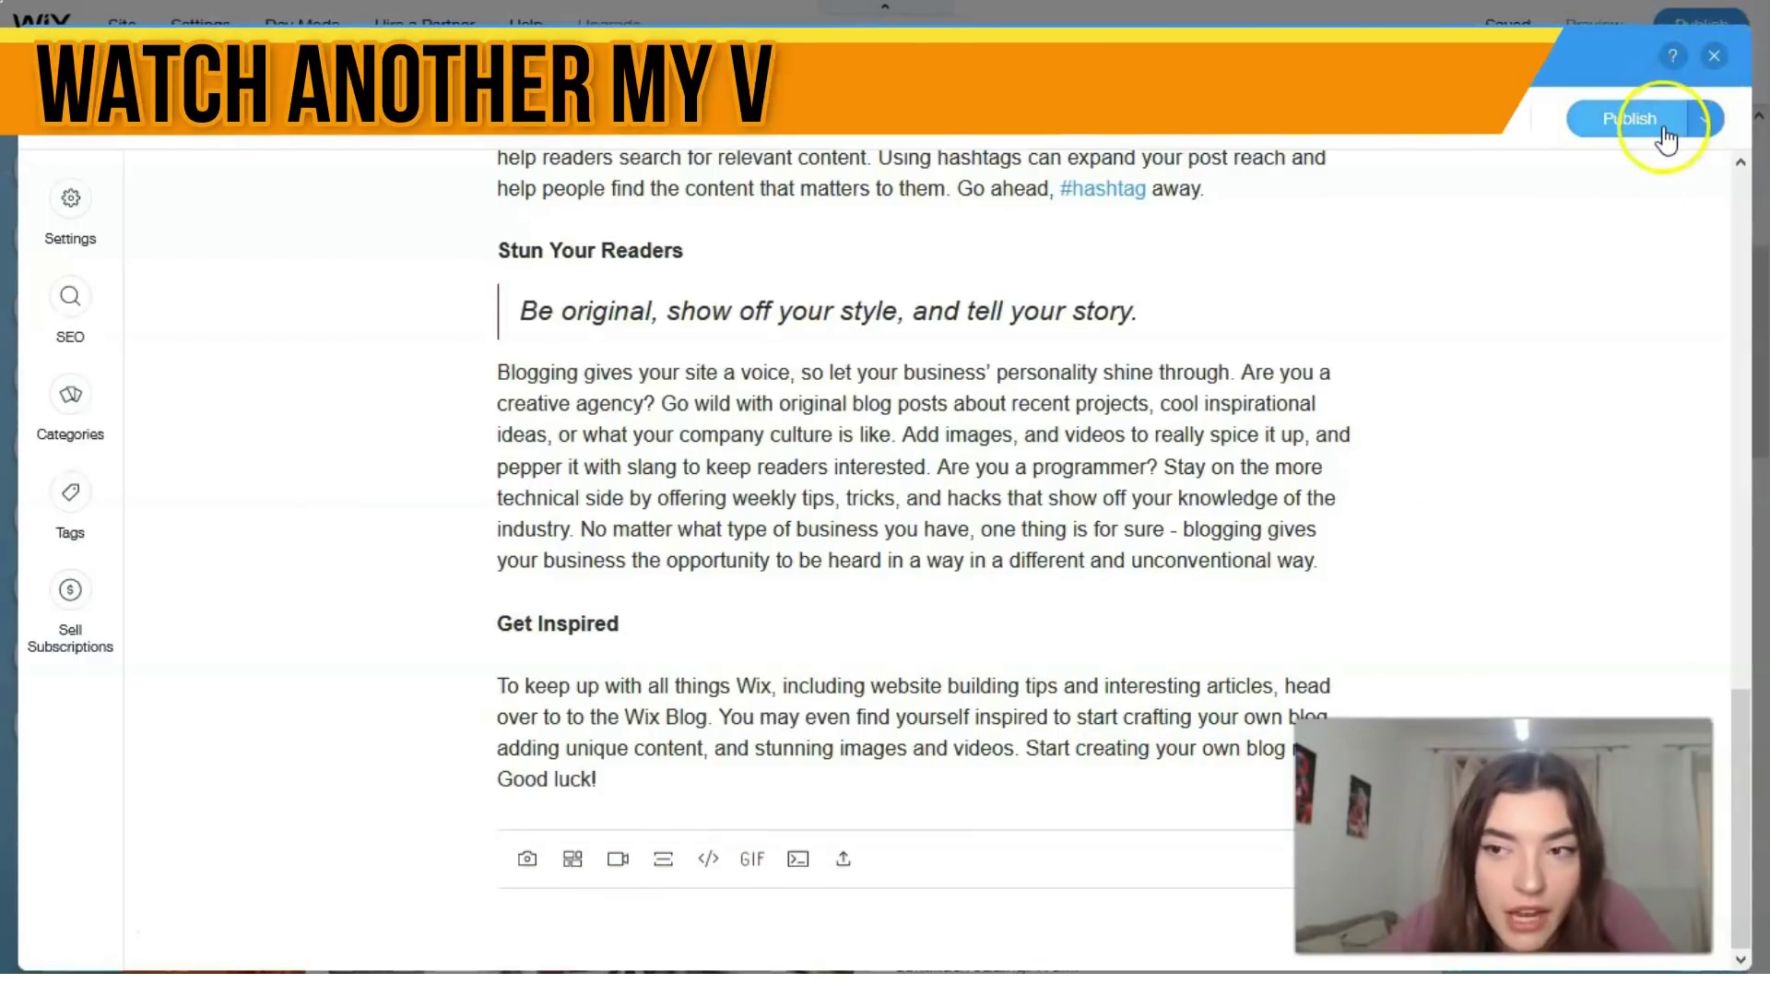
left_click(1713, 57)
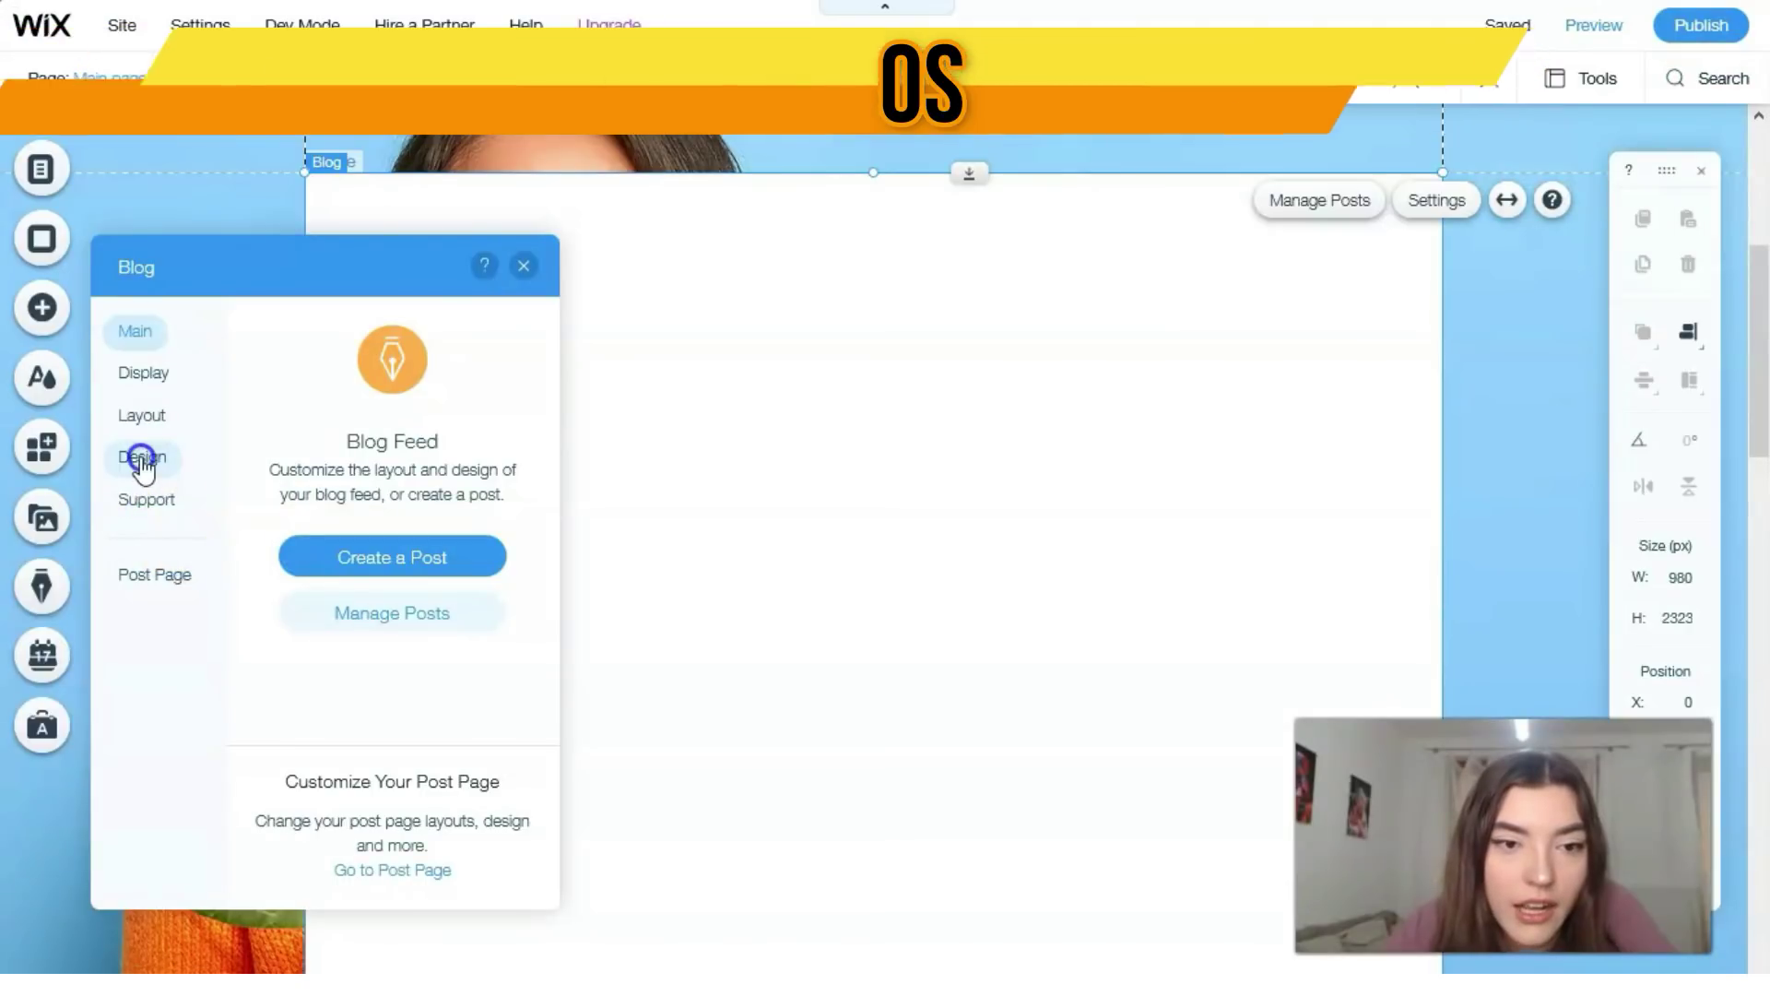
Step: Examine the blog's post design options for the All Posts and Category feeds, including title, description, hover color and border settings
left_click(143, 461)
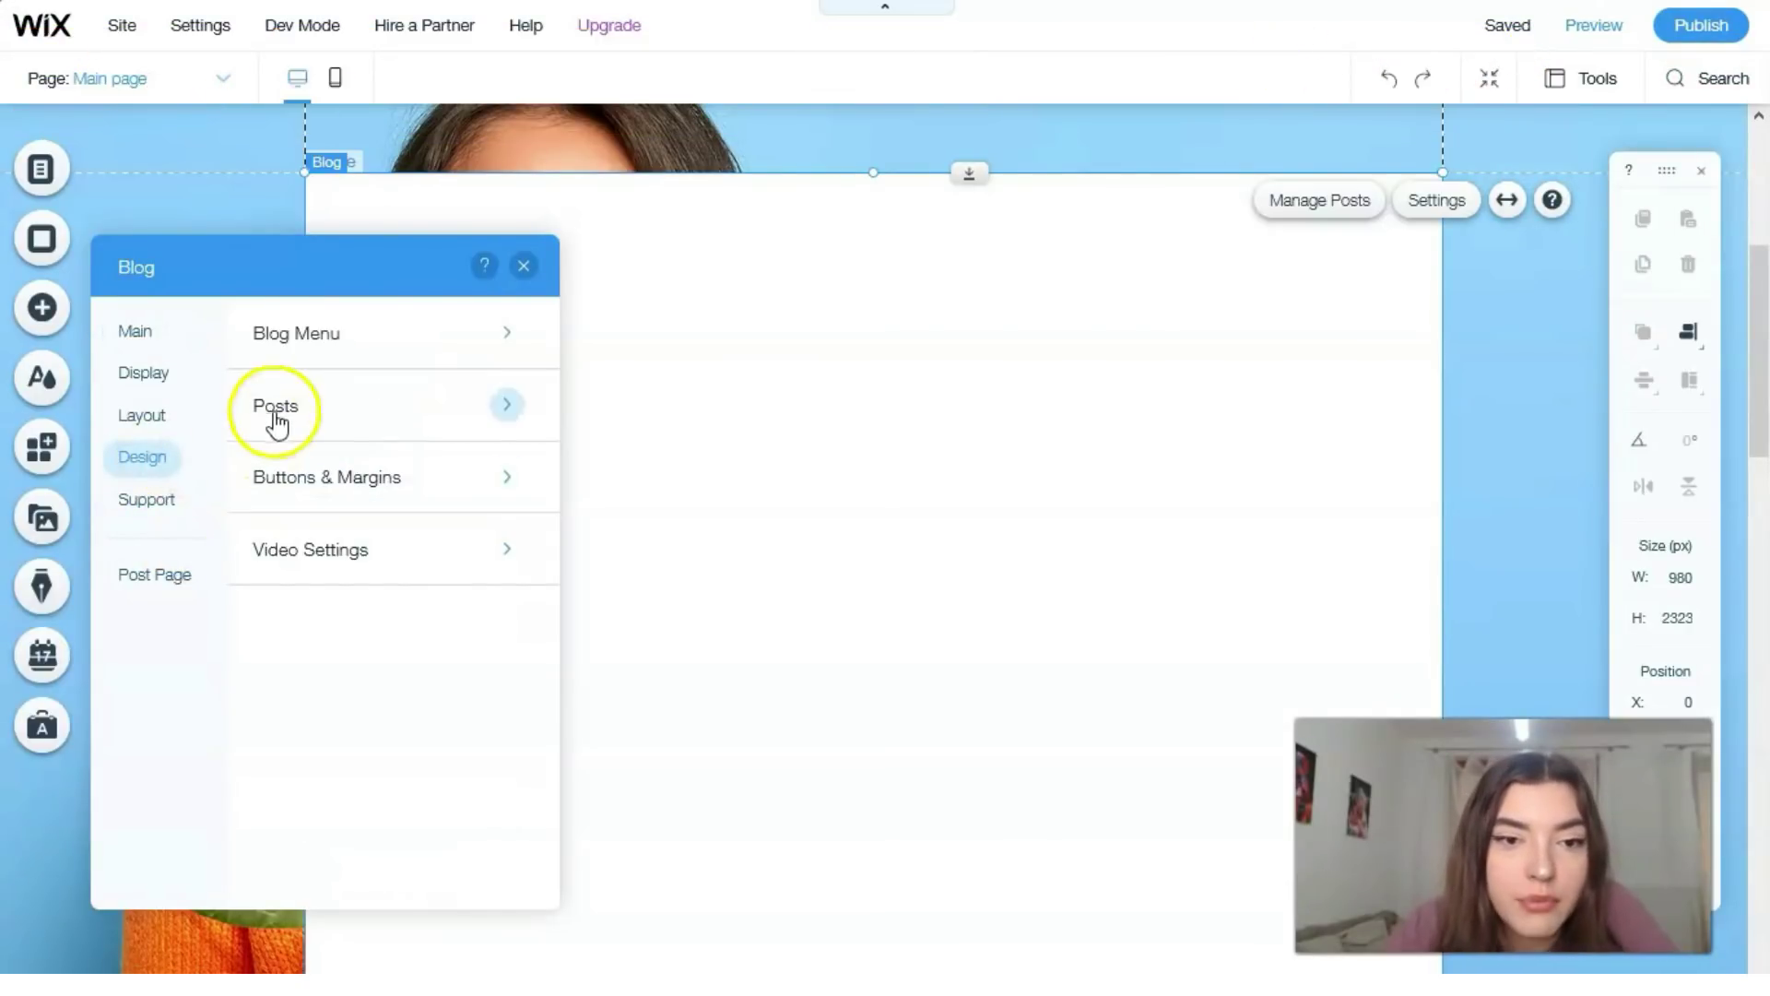
left_click(506, 405)
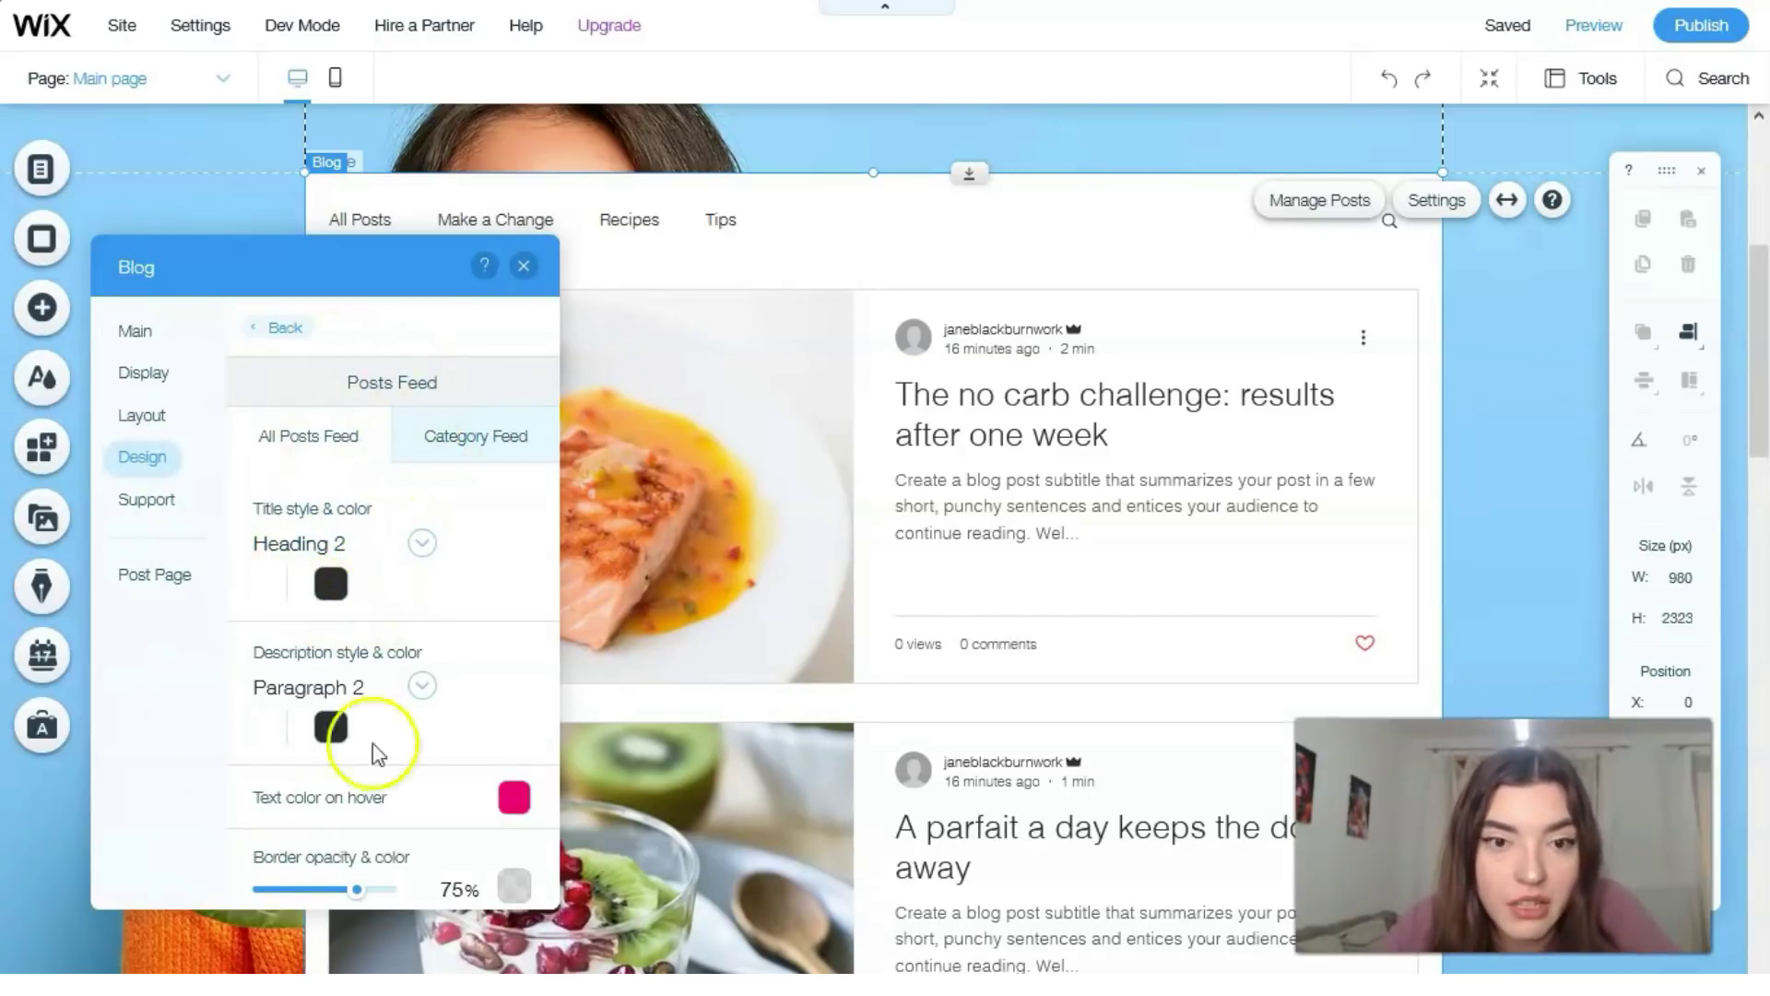
left_click(458, 442)
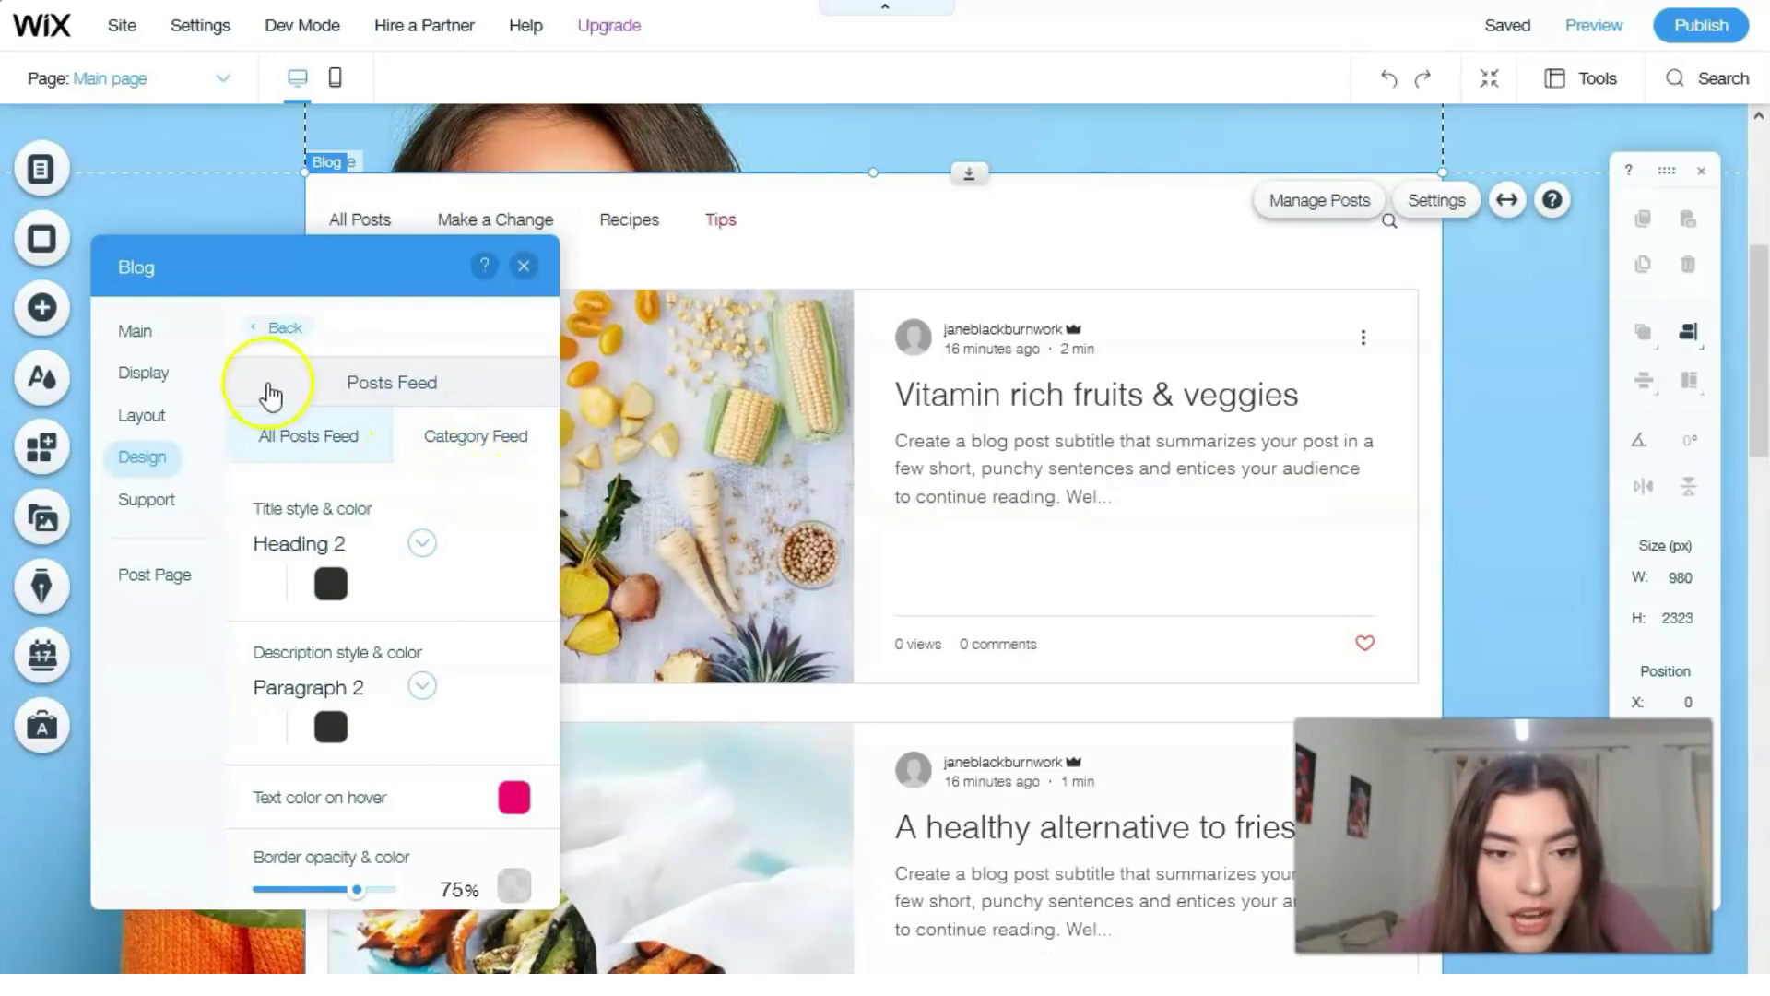
left_click(311, 443)
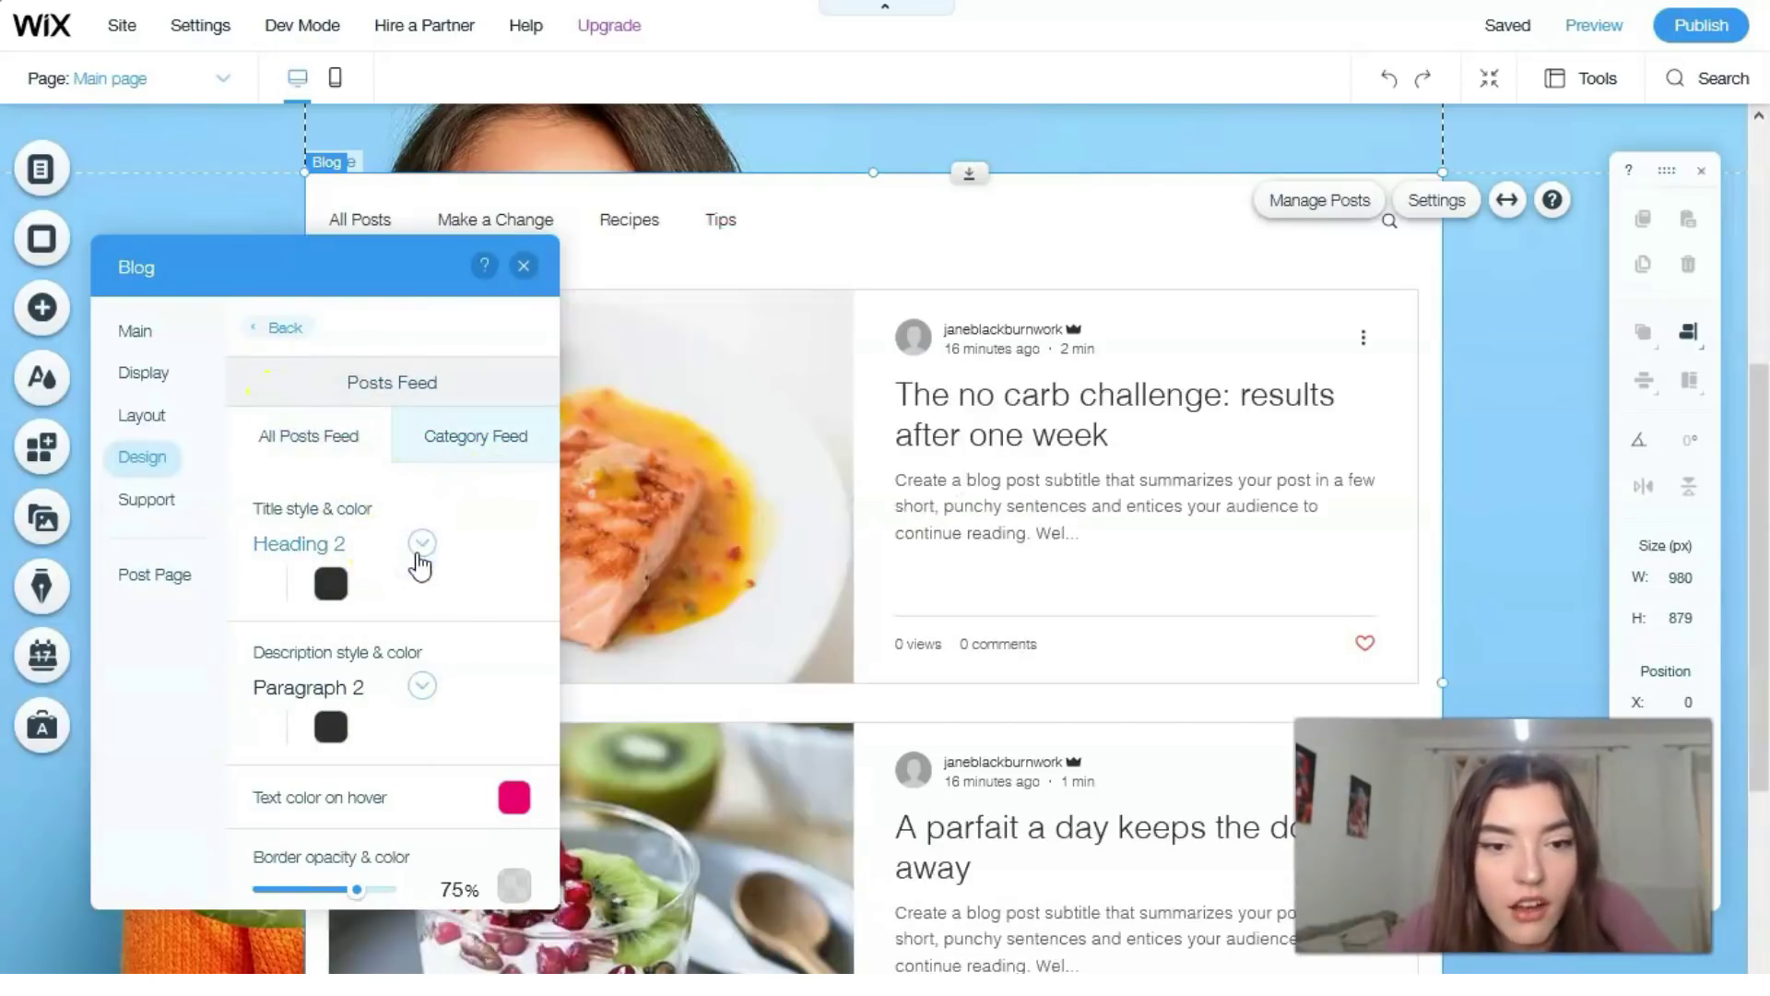
left_click(320, 591)
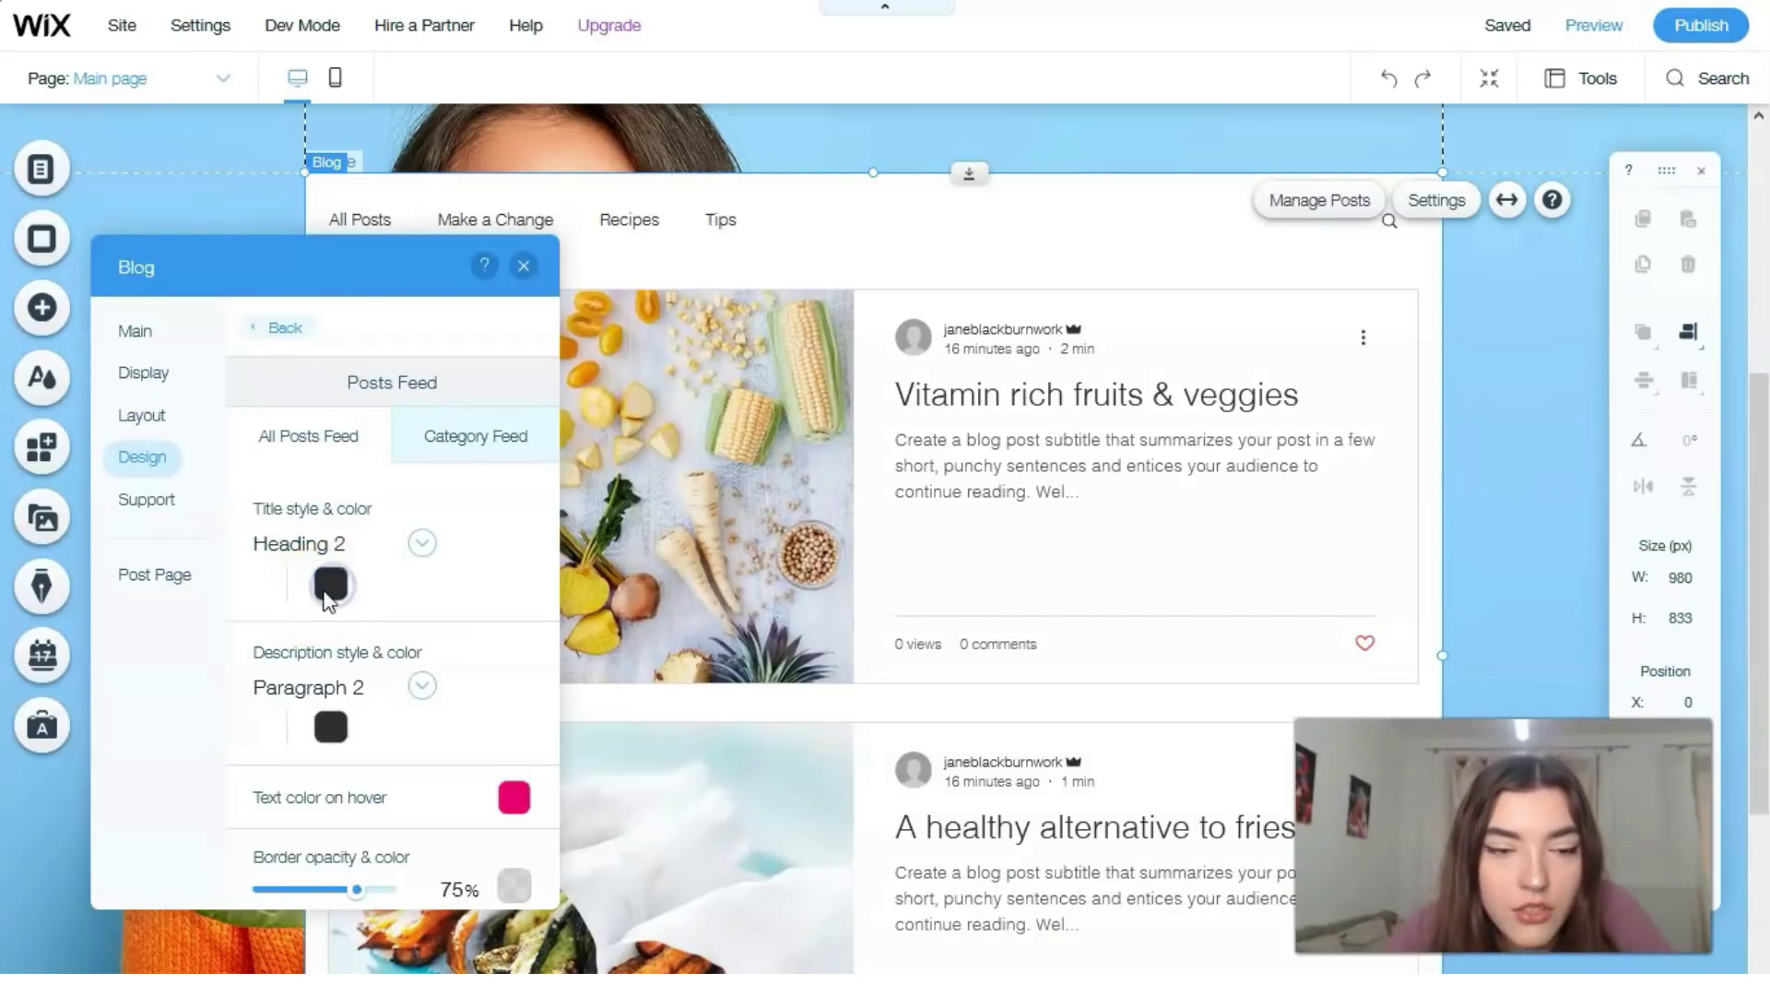
left_click(328, 599)
left_click(427, 731)
scroll(452, 673, "down", 2)
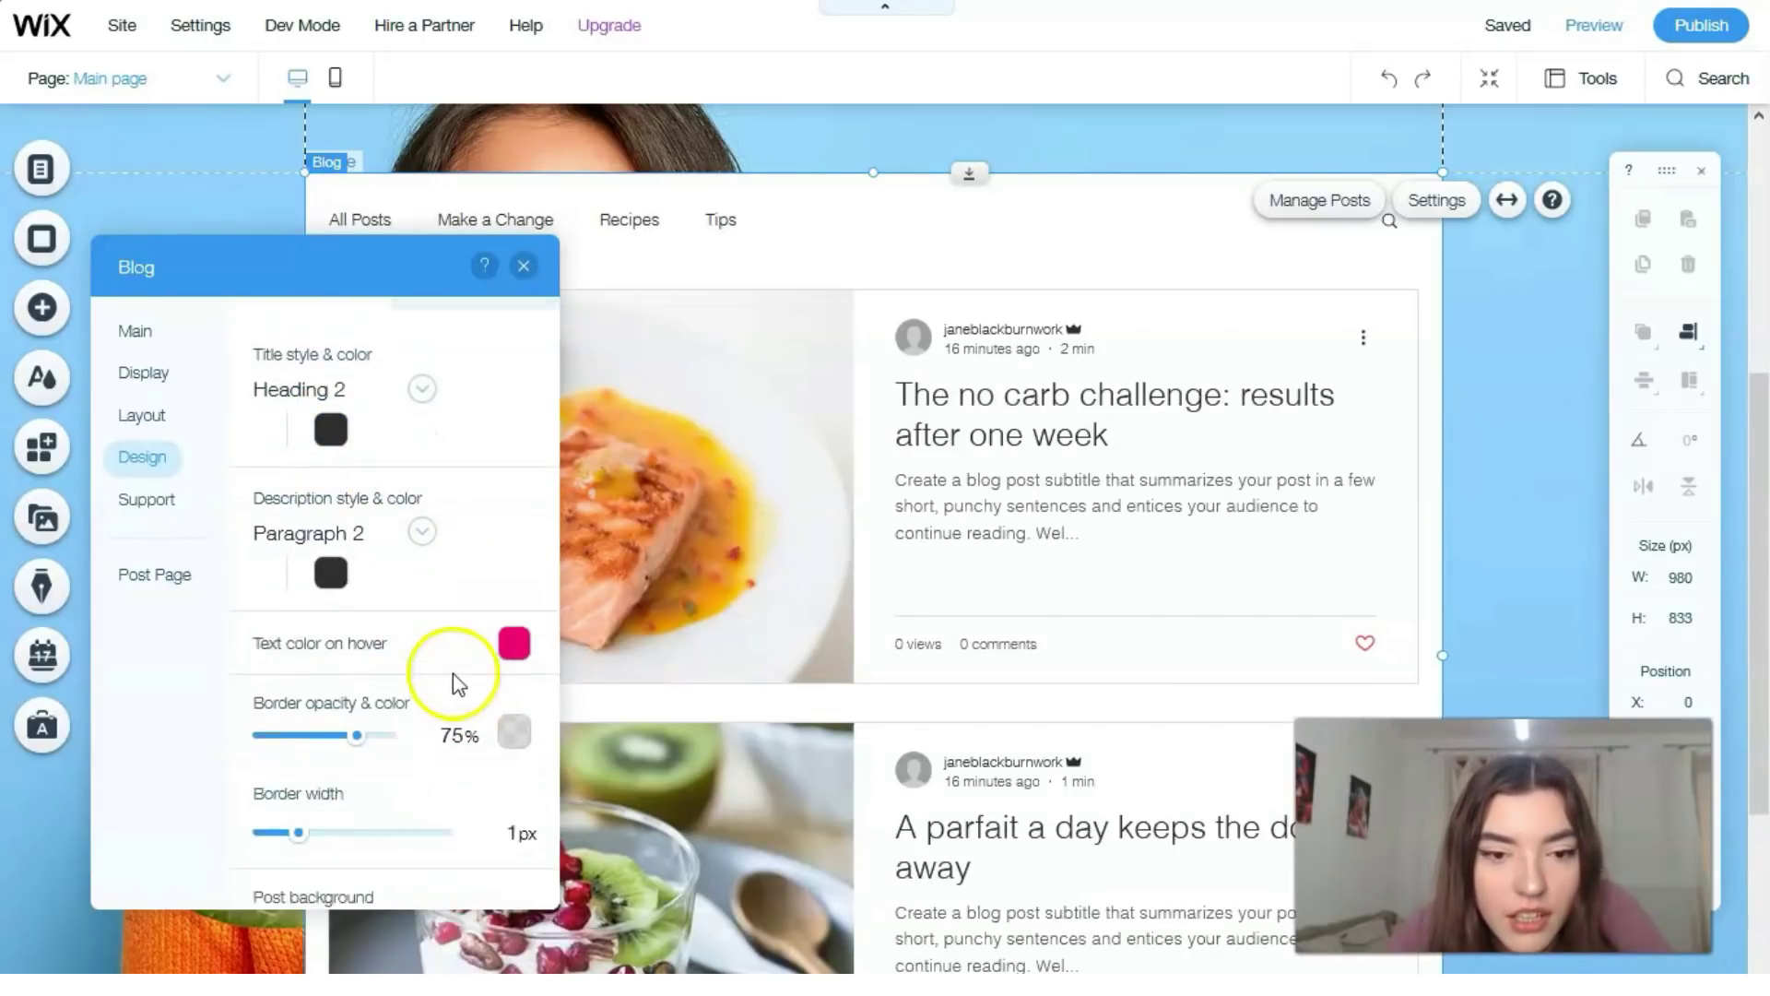
scroll(451, 673, "down", 1)
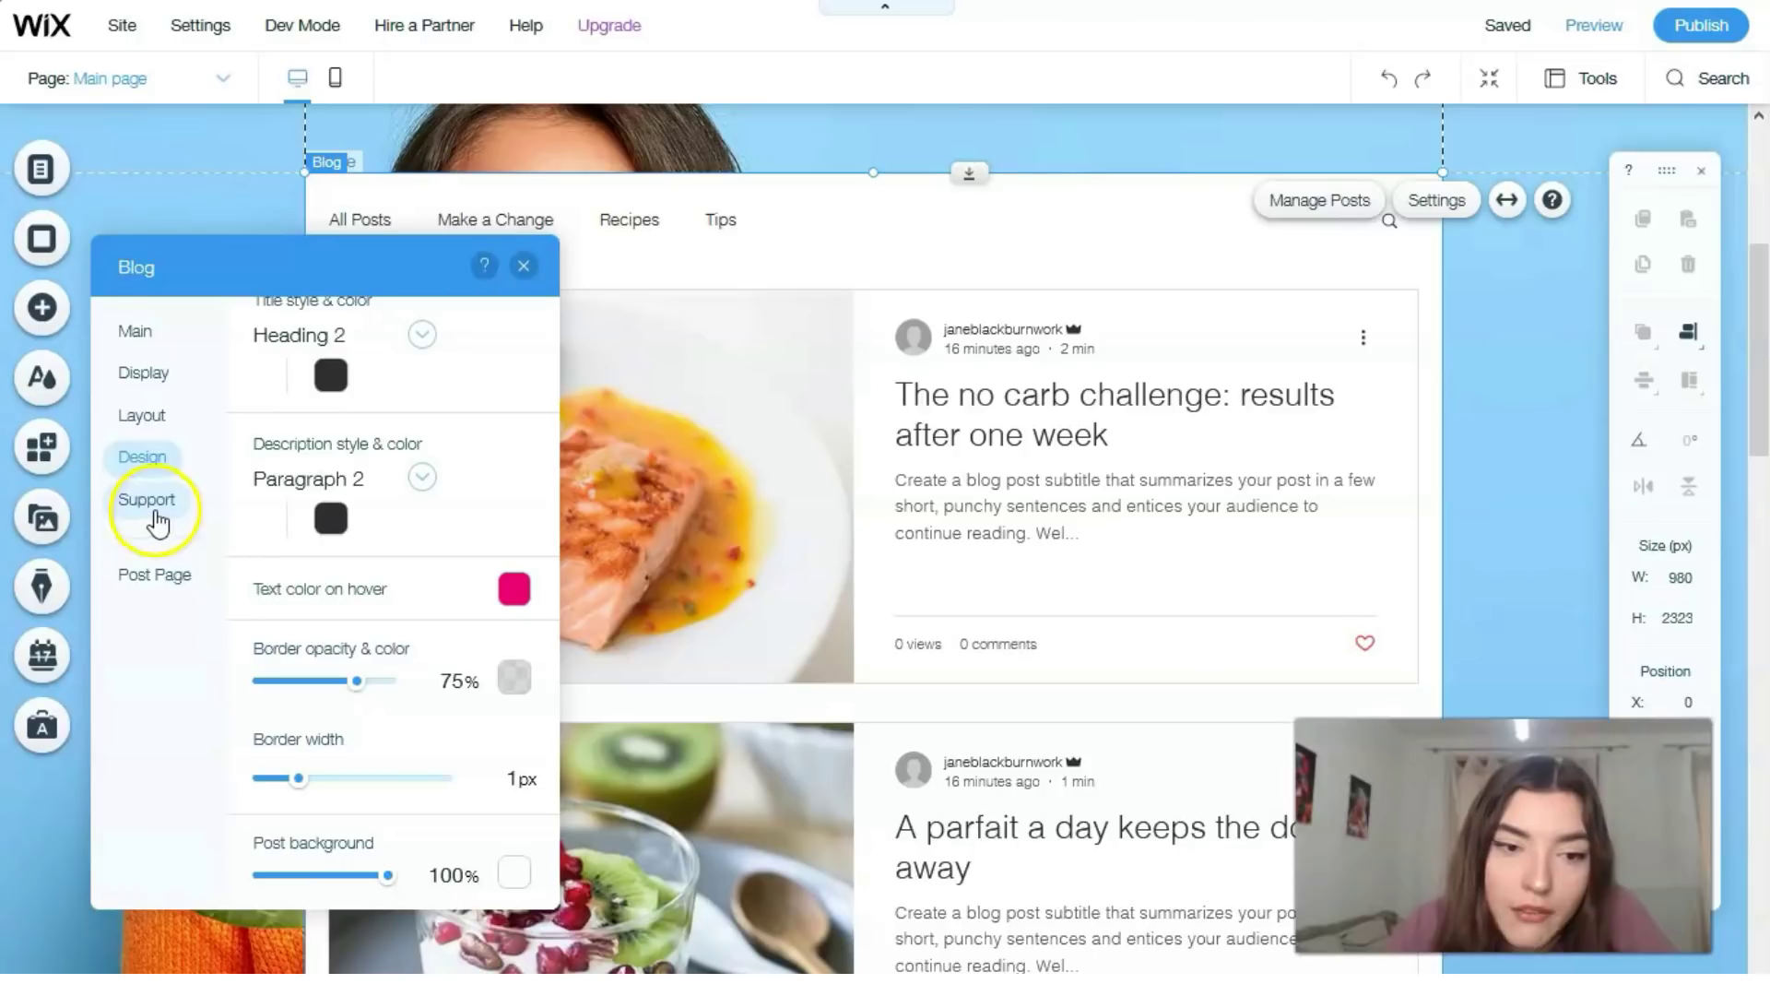
Step: Try the Editorial layout on the All Posts feed and check how the posts are arranged
left_click(126, 424)
left_click(375, 493)
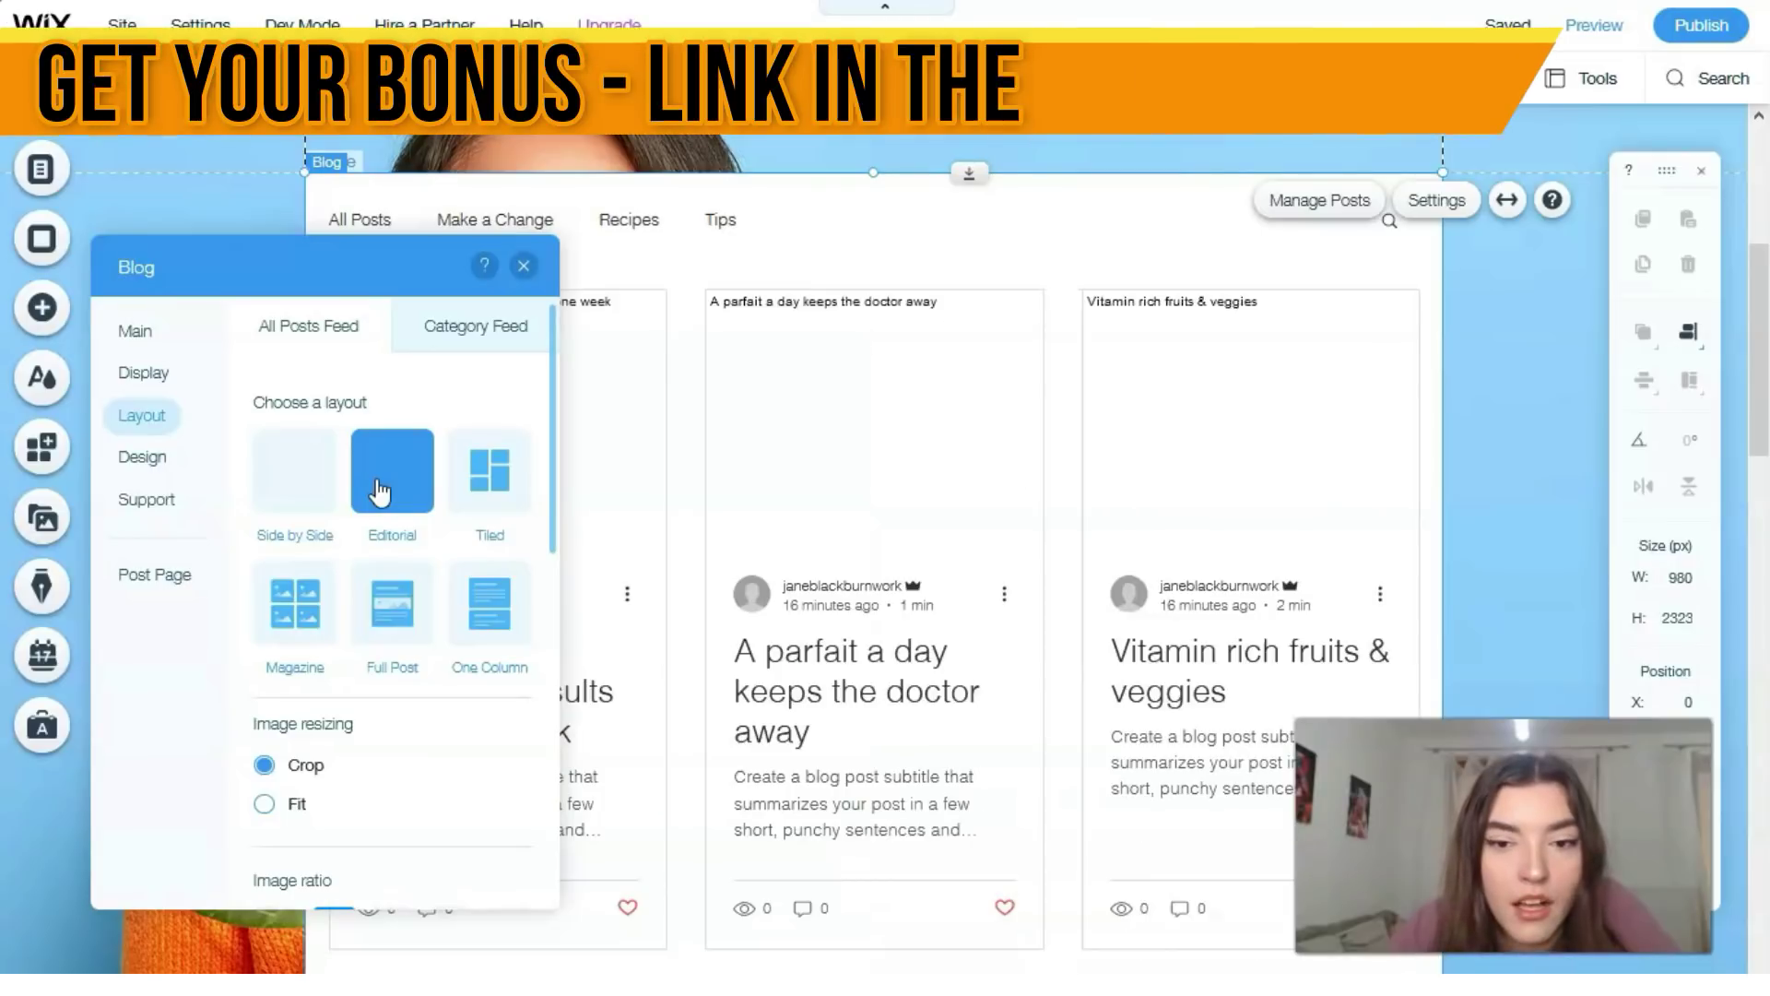
left_click(396, 491)
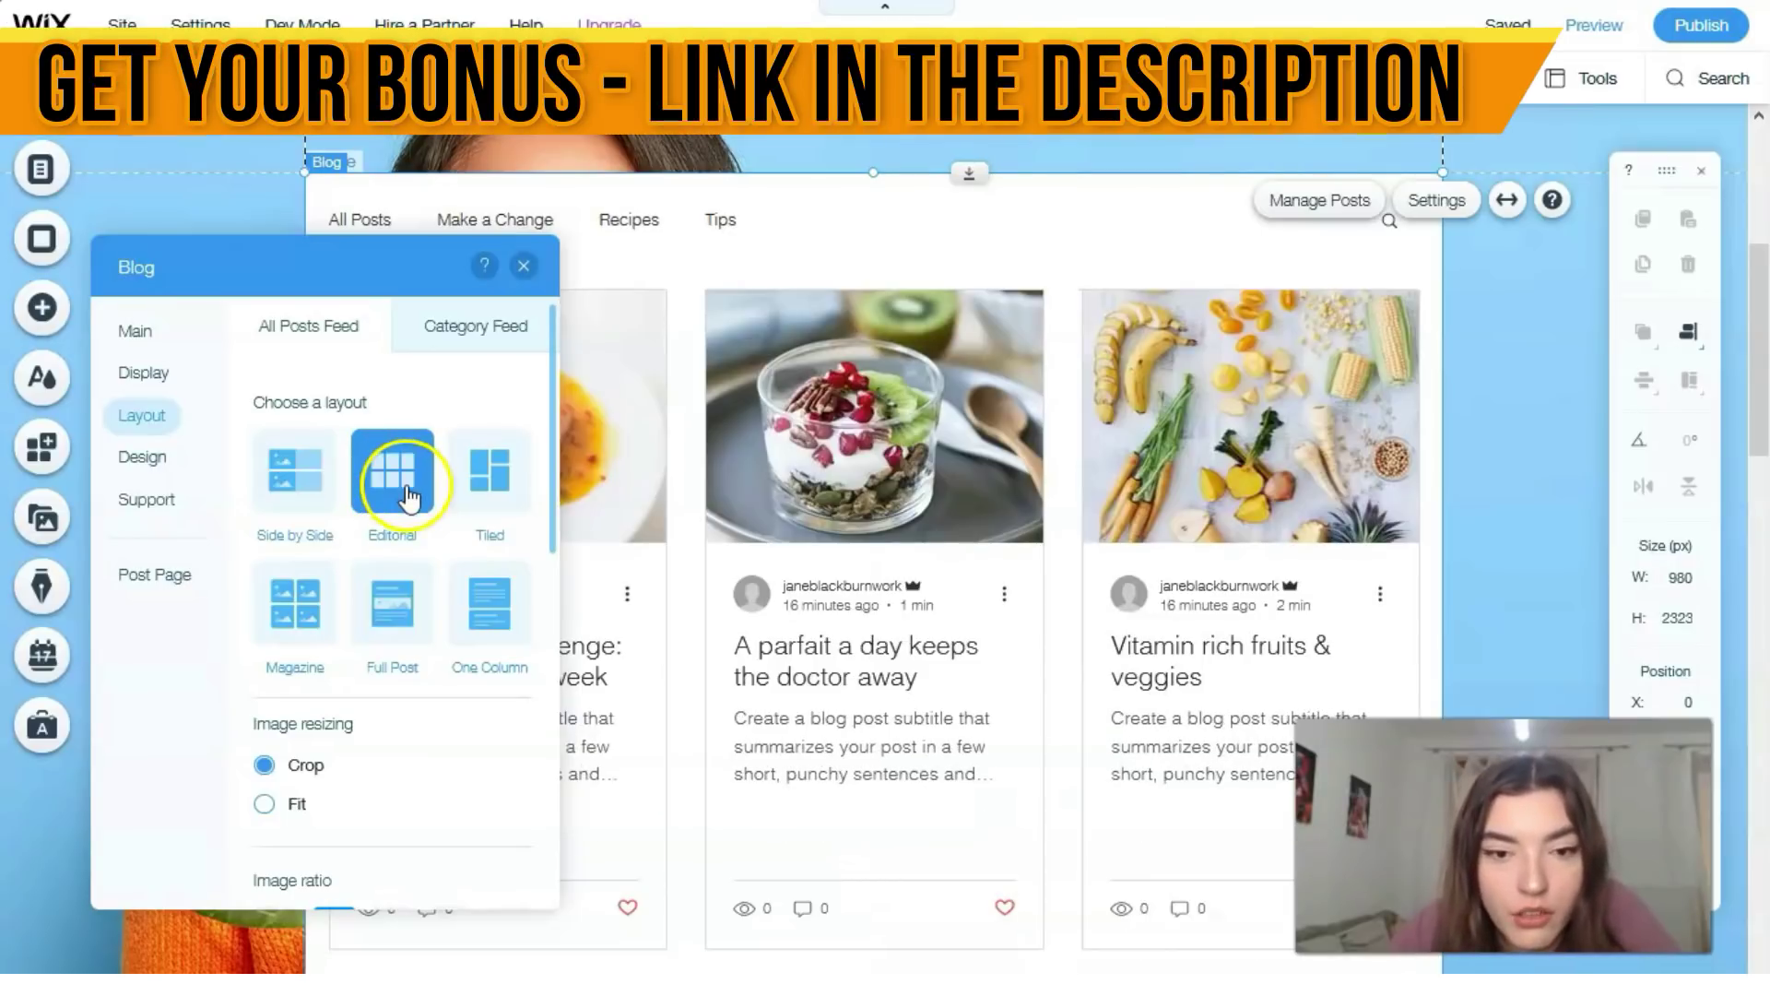
left_click(956, 710)
scroll(955, 710, "down", 2)
scroll(949, 705, "down", 6)
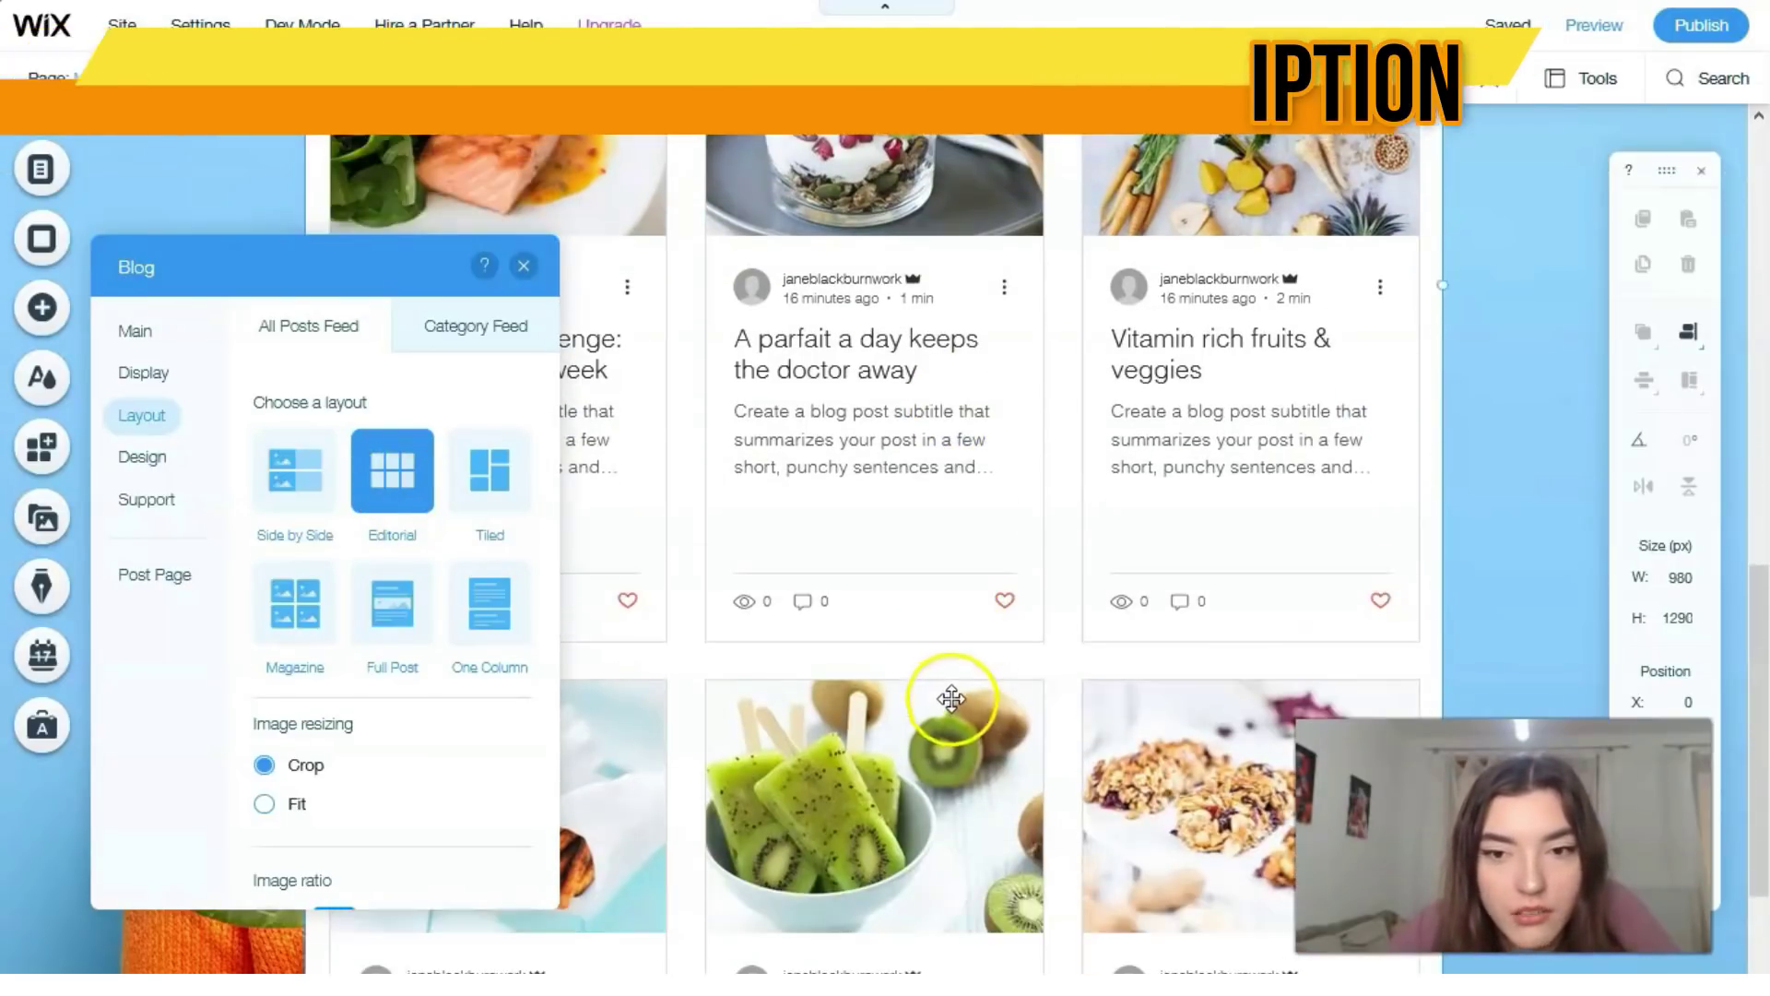
scroll(880, 627, "up", 2)
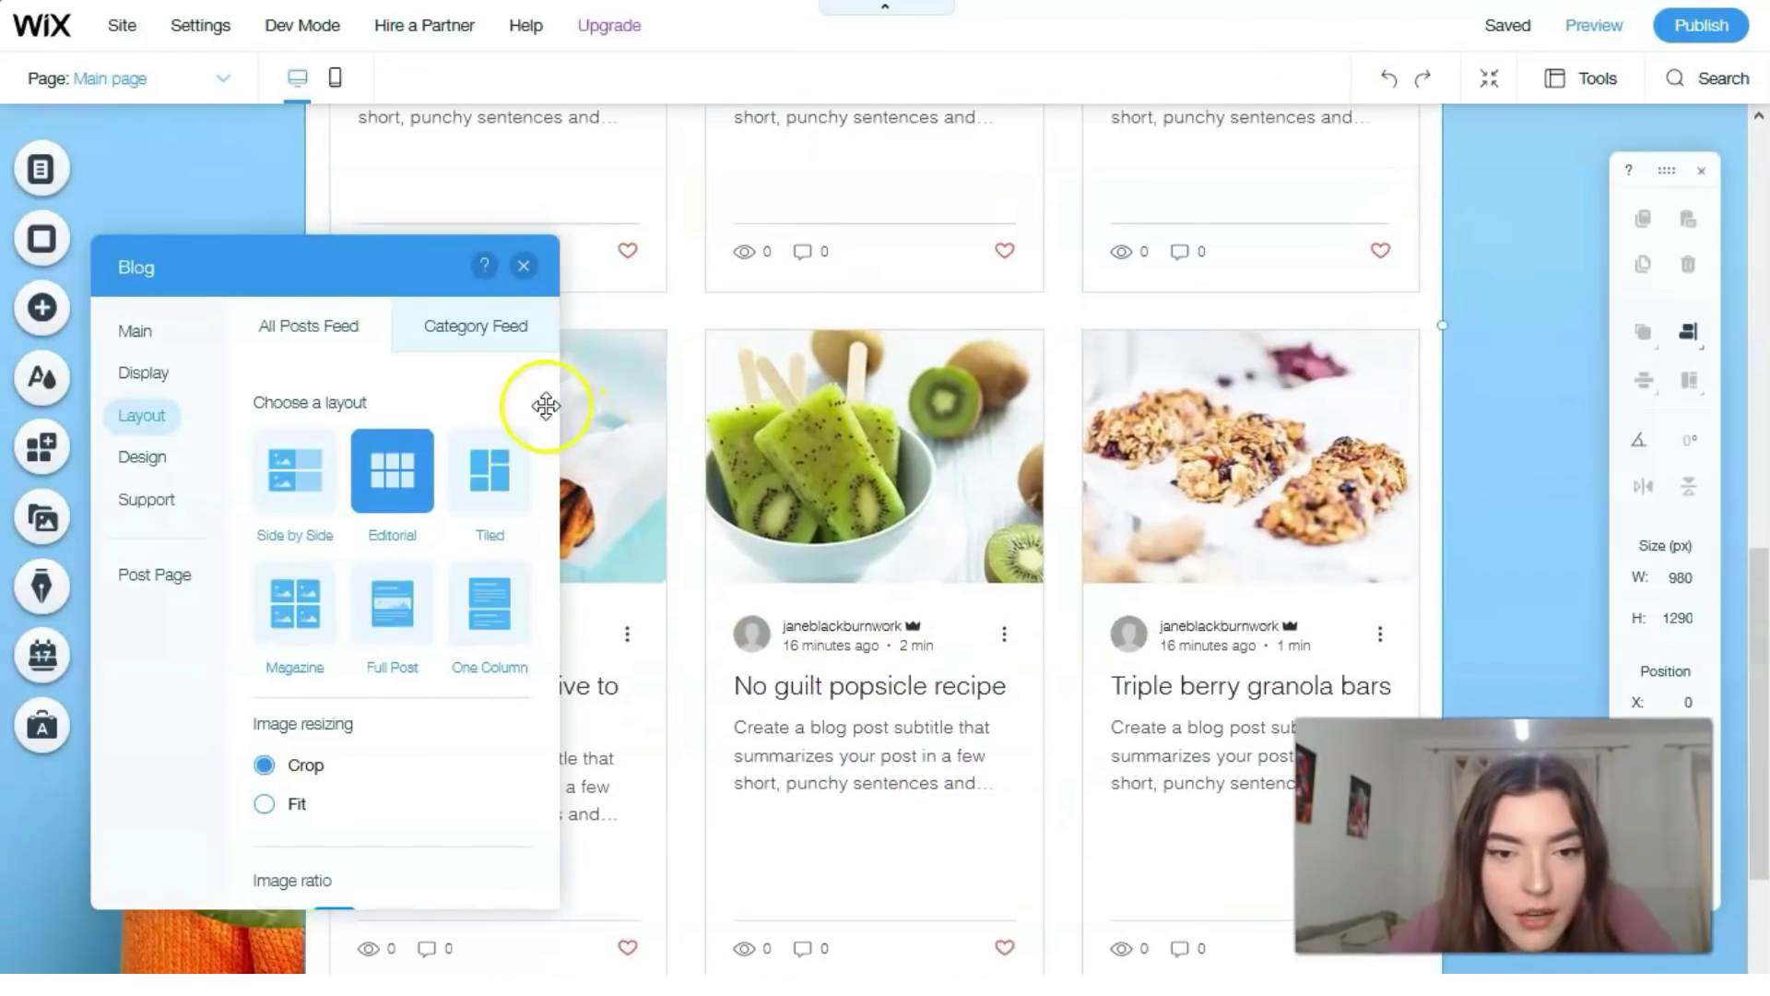
Step: Apply the Tiled layout to the All Posts feed, check it along the page, and close the blog settings
left_click(494, 482)
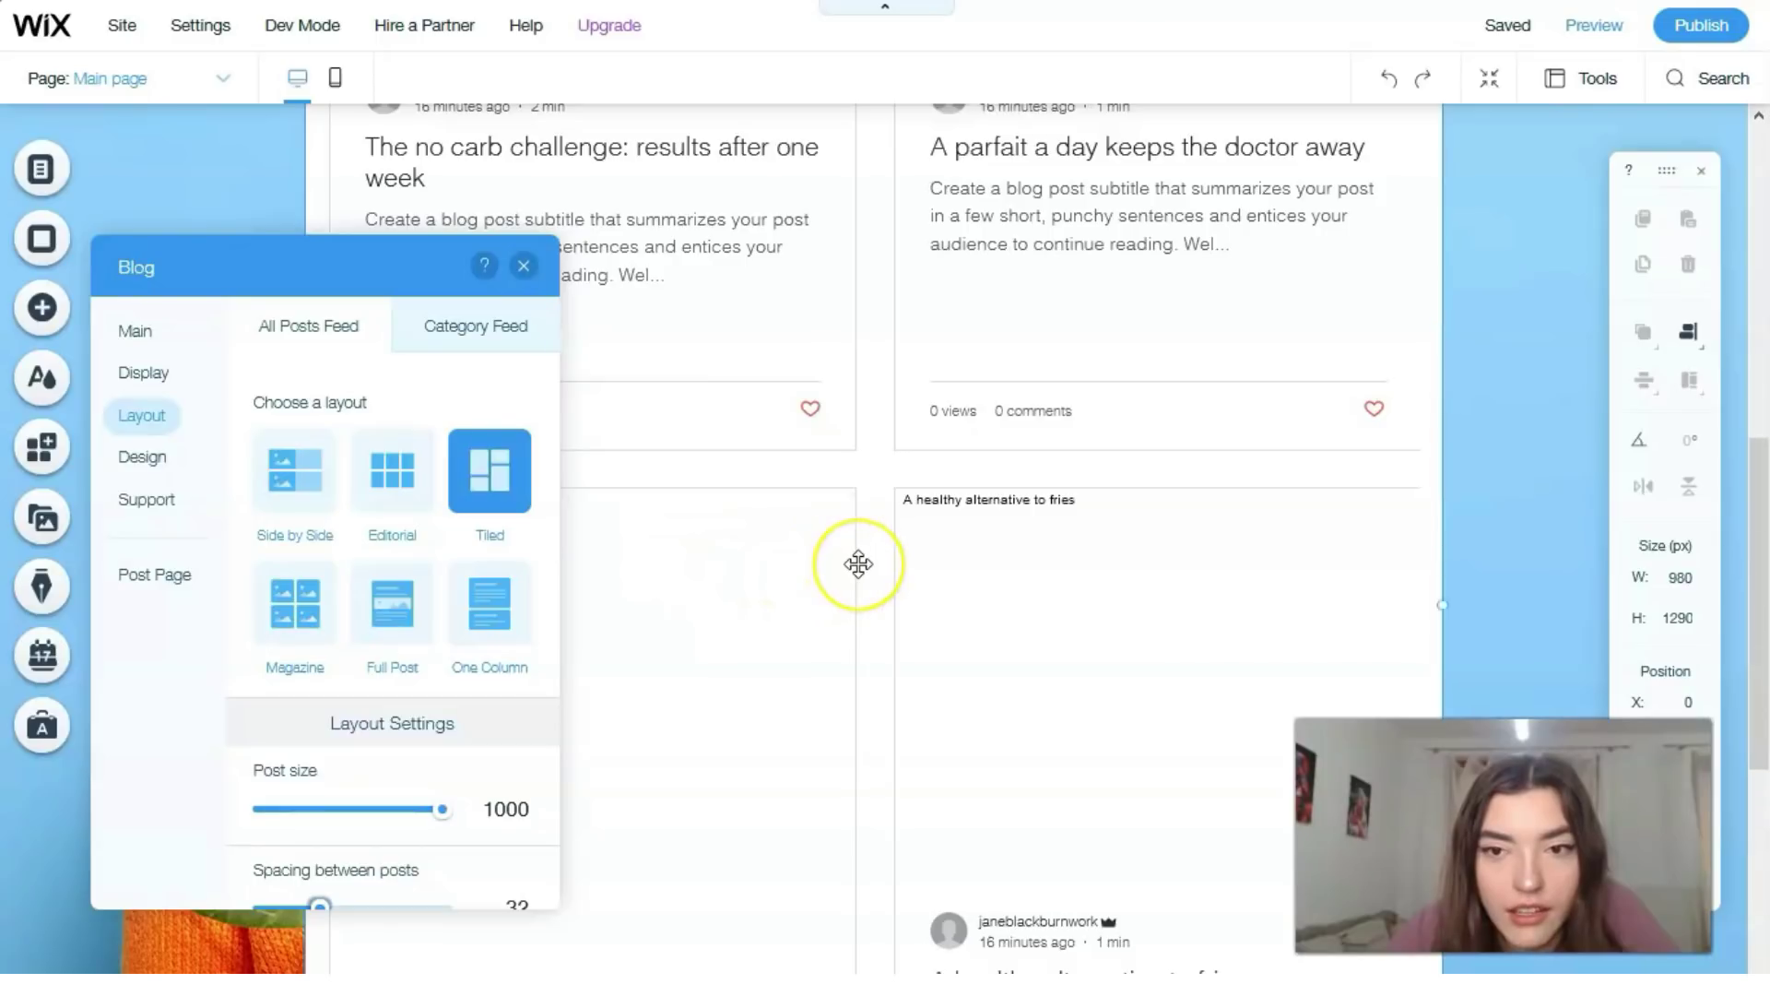
scroll(858, 571, "up", 7)
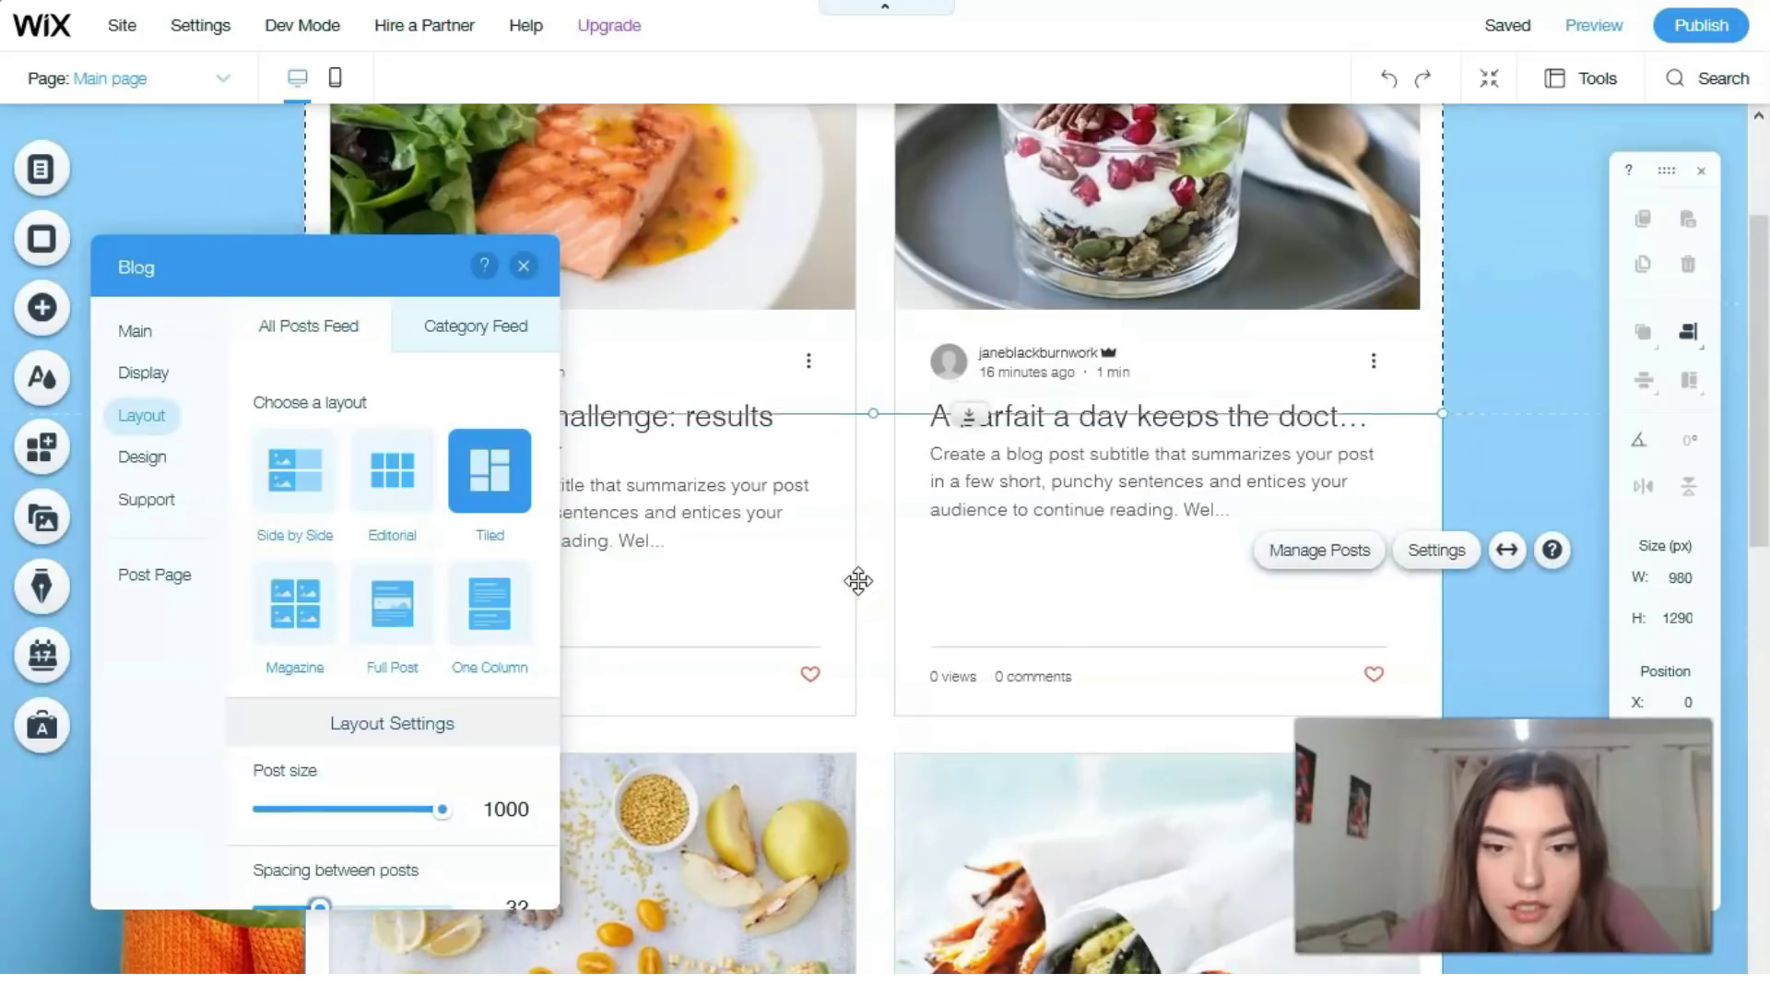
scroll(858, 585, "up", 4)
scroll(859, 585, "down", 6)
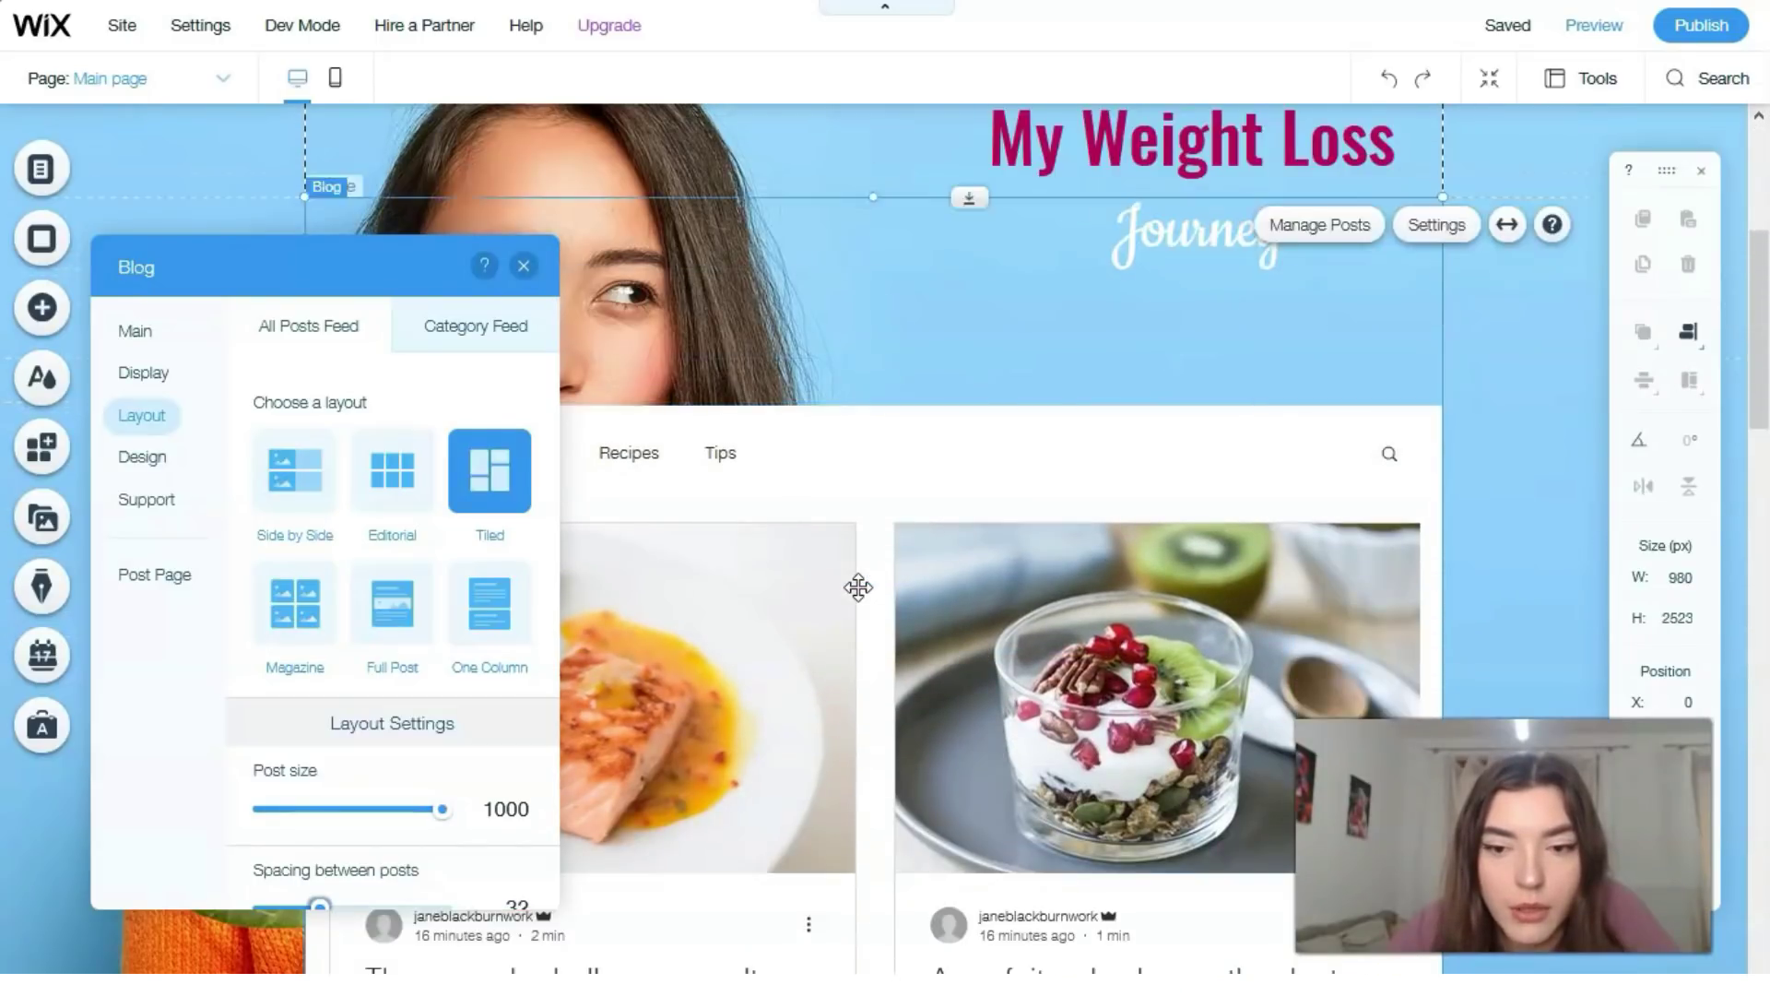
scroll(859, 587, "down", 4)
scroll(807, 572, "down", 8)
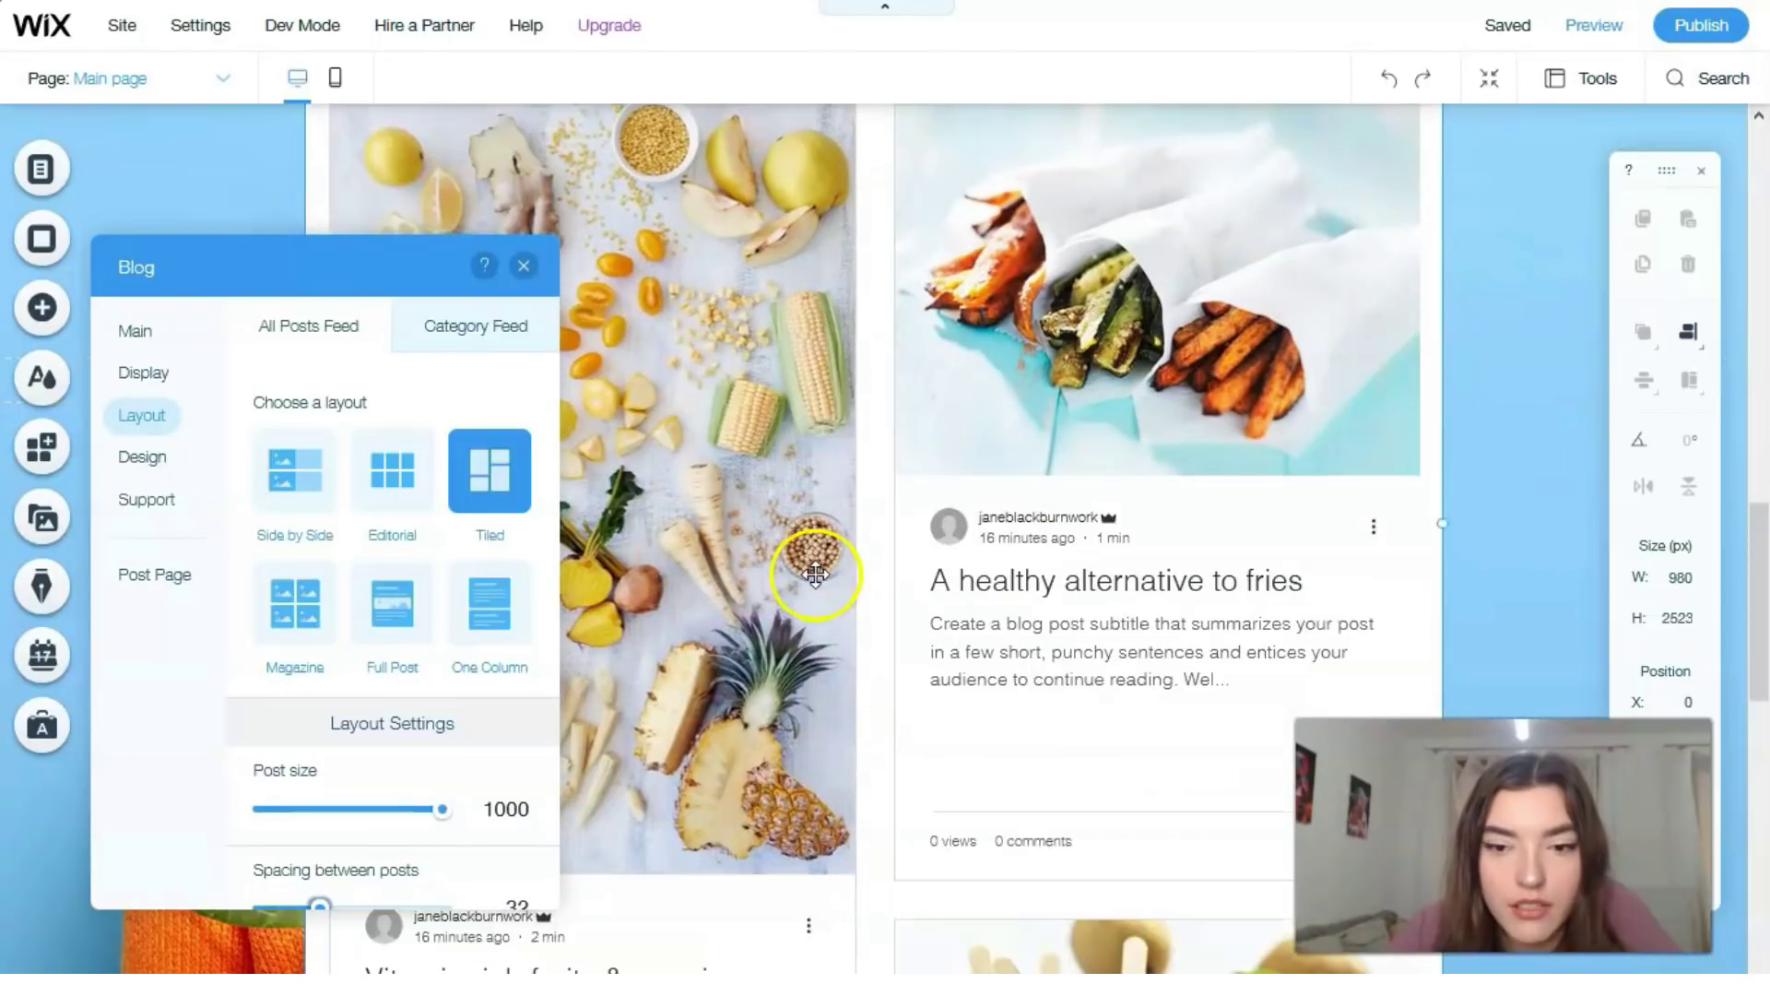
scroll(816, 576, "down", 10)
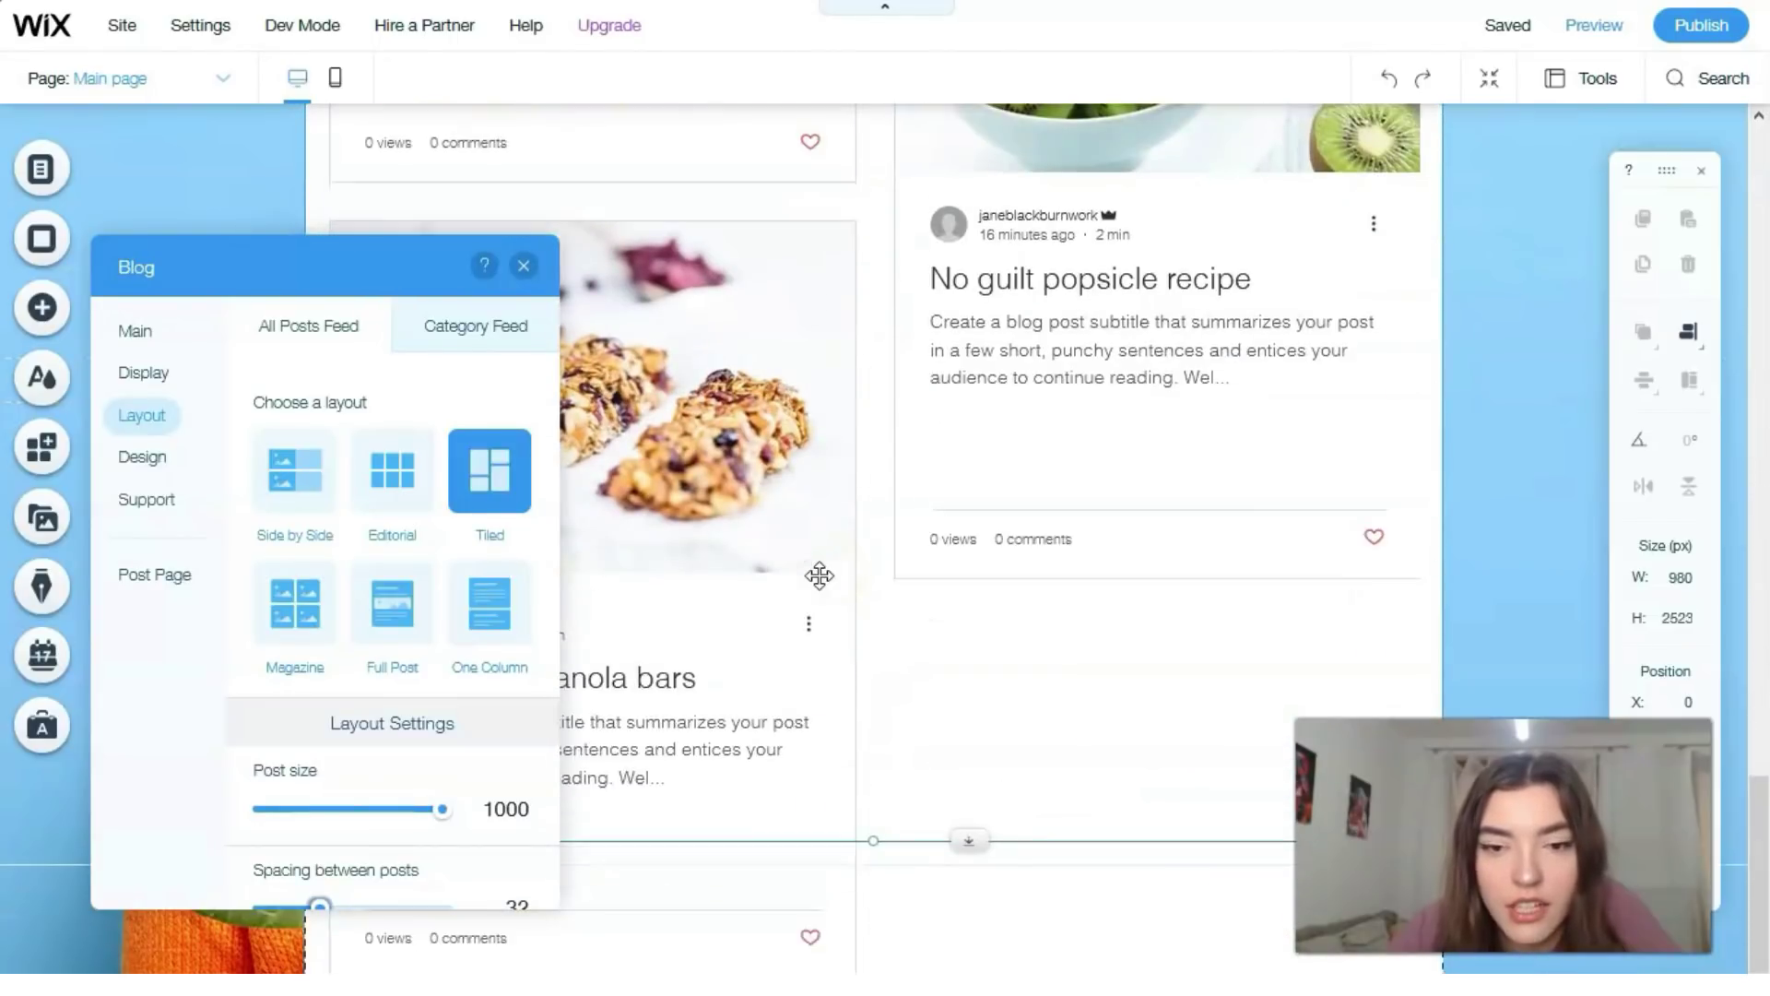
scroll(818, 573, "up", 12)
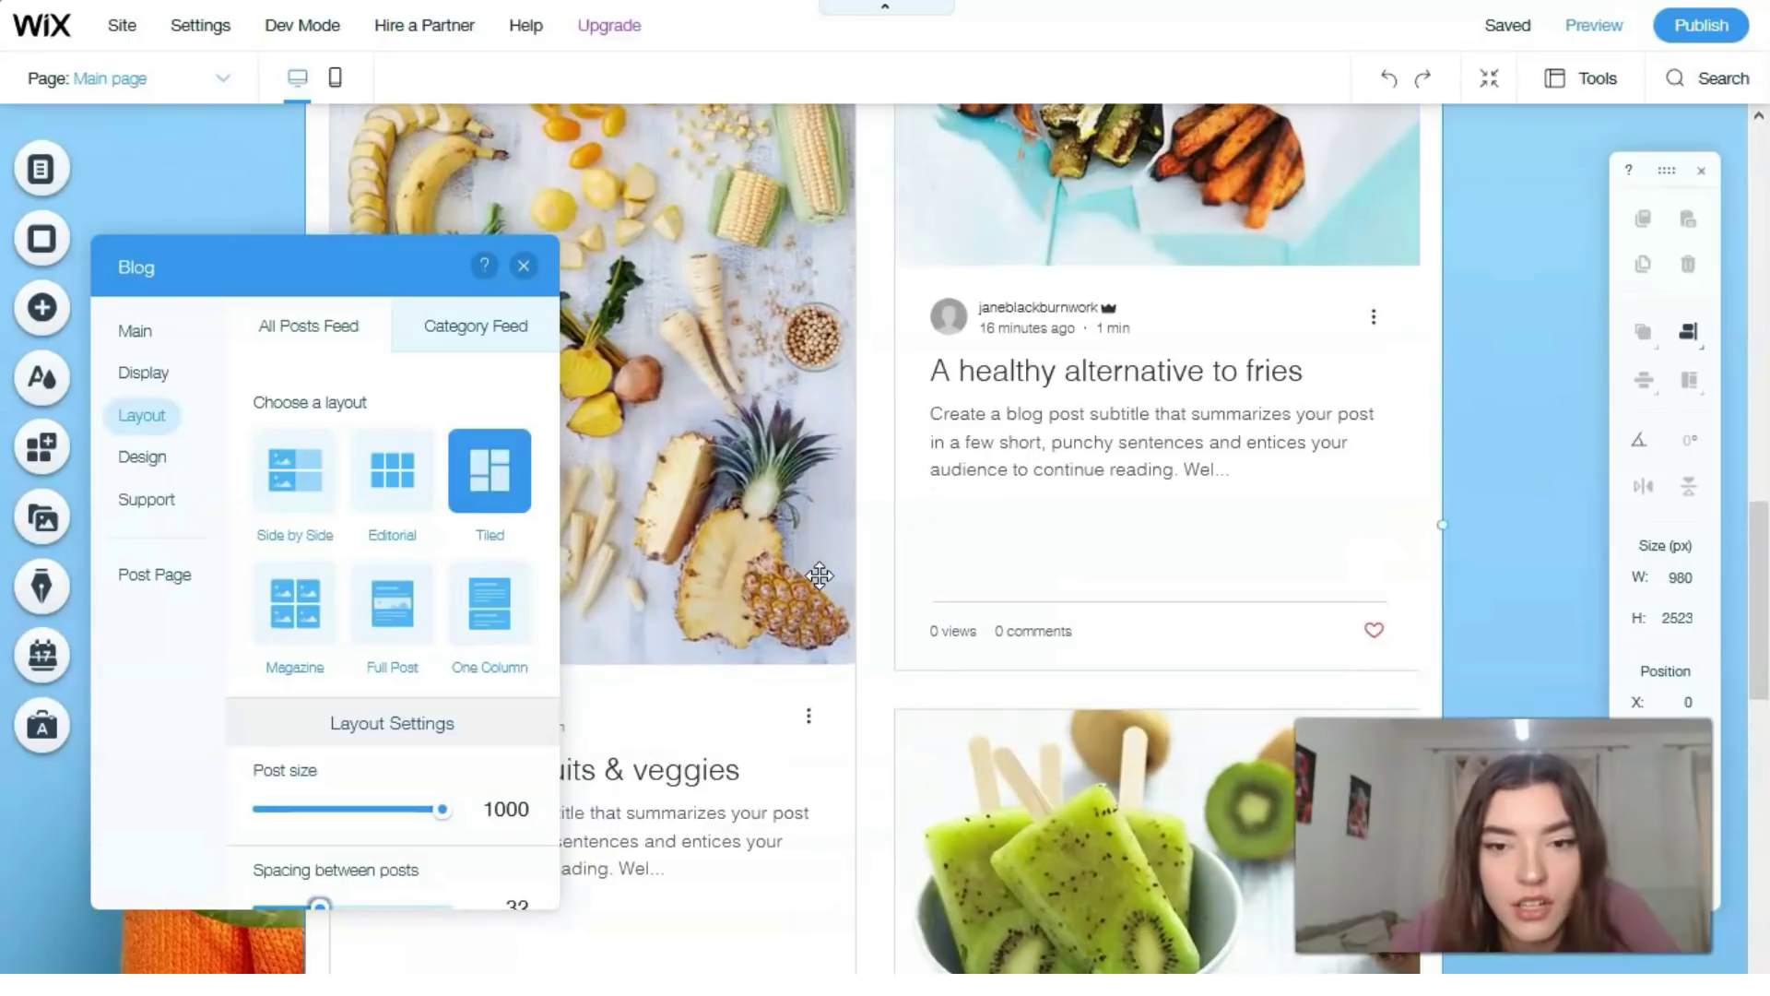
left_click(523, 265)
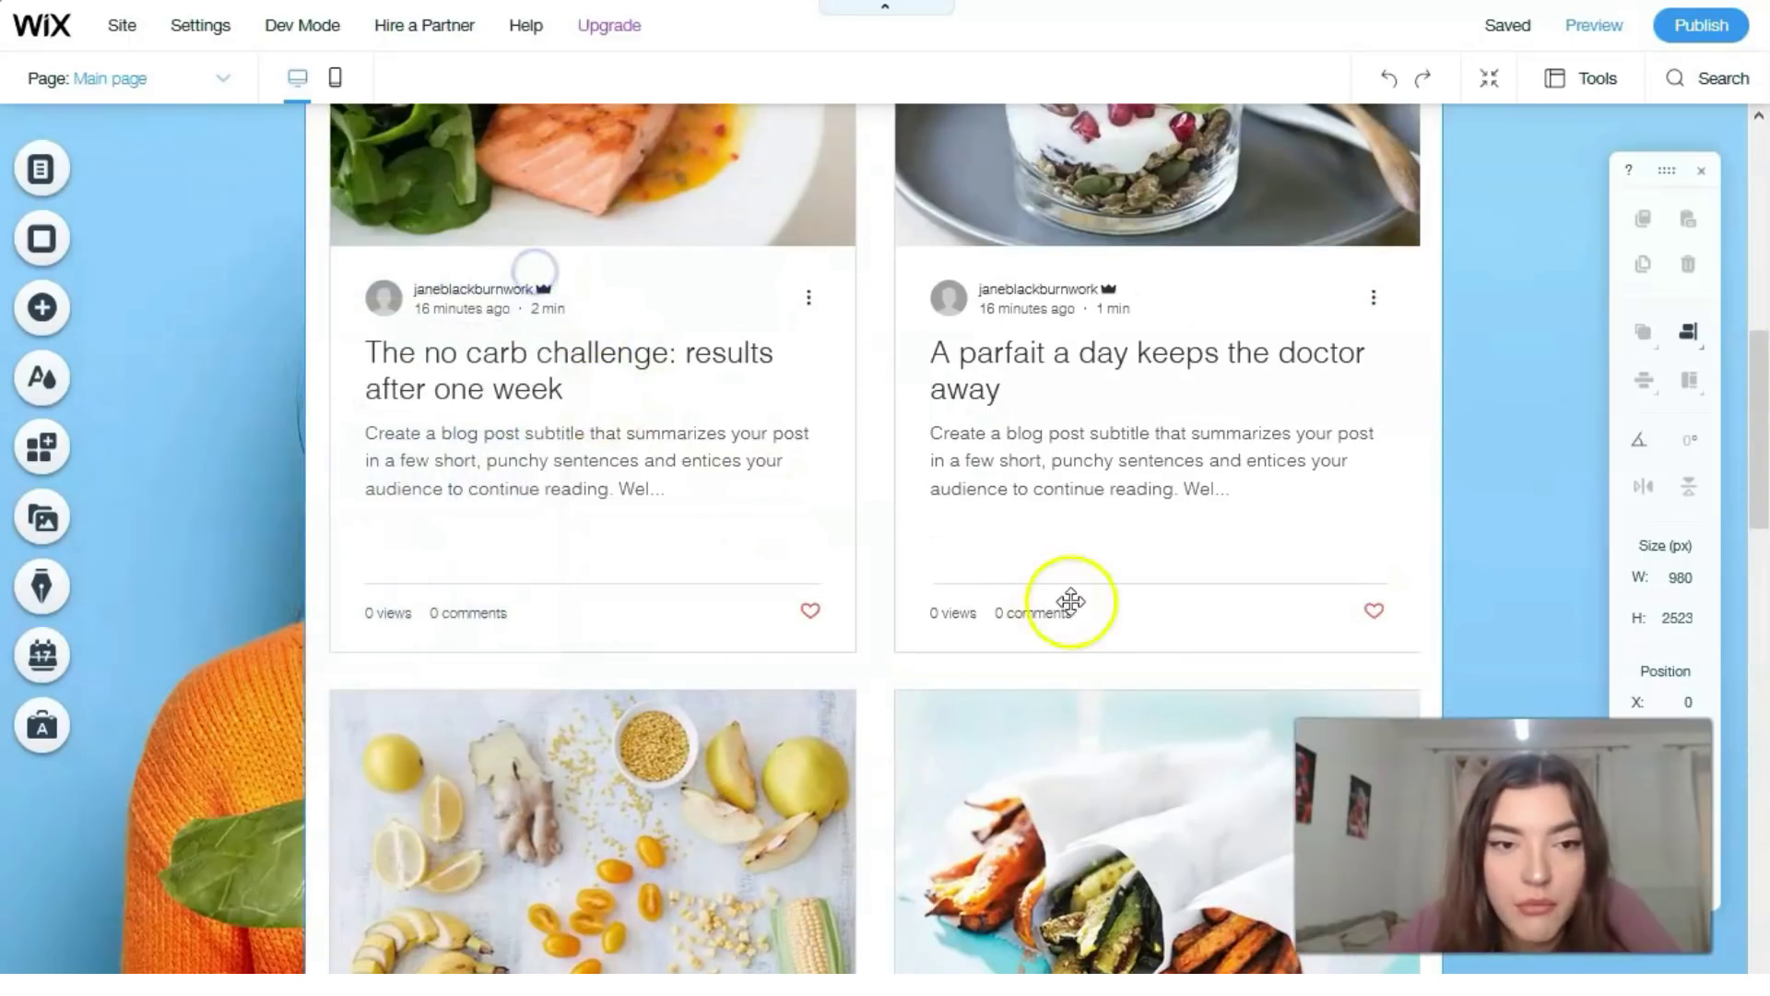
Step: Move the blog feed lower, leaving a gap beneath the header, stretch it to full page width, and check the result
scroll(1055, 616, "up", 8)
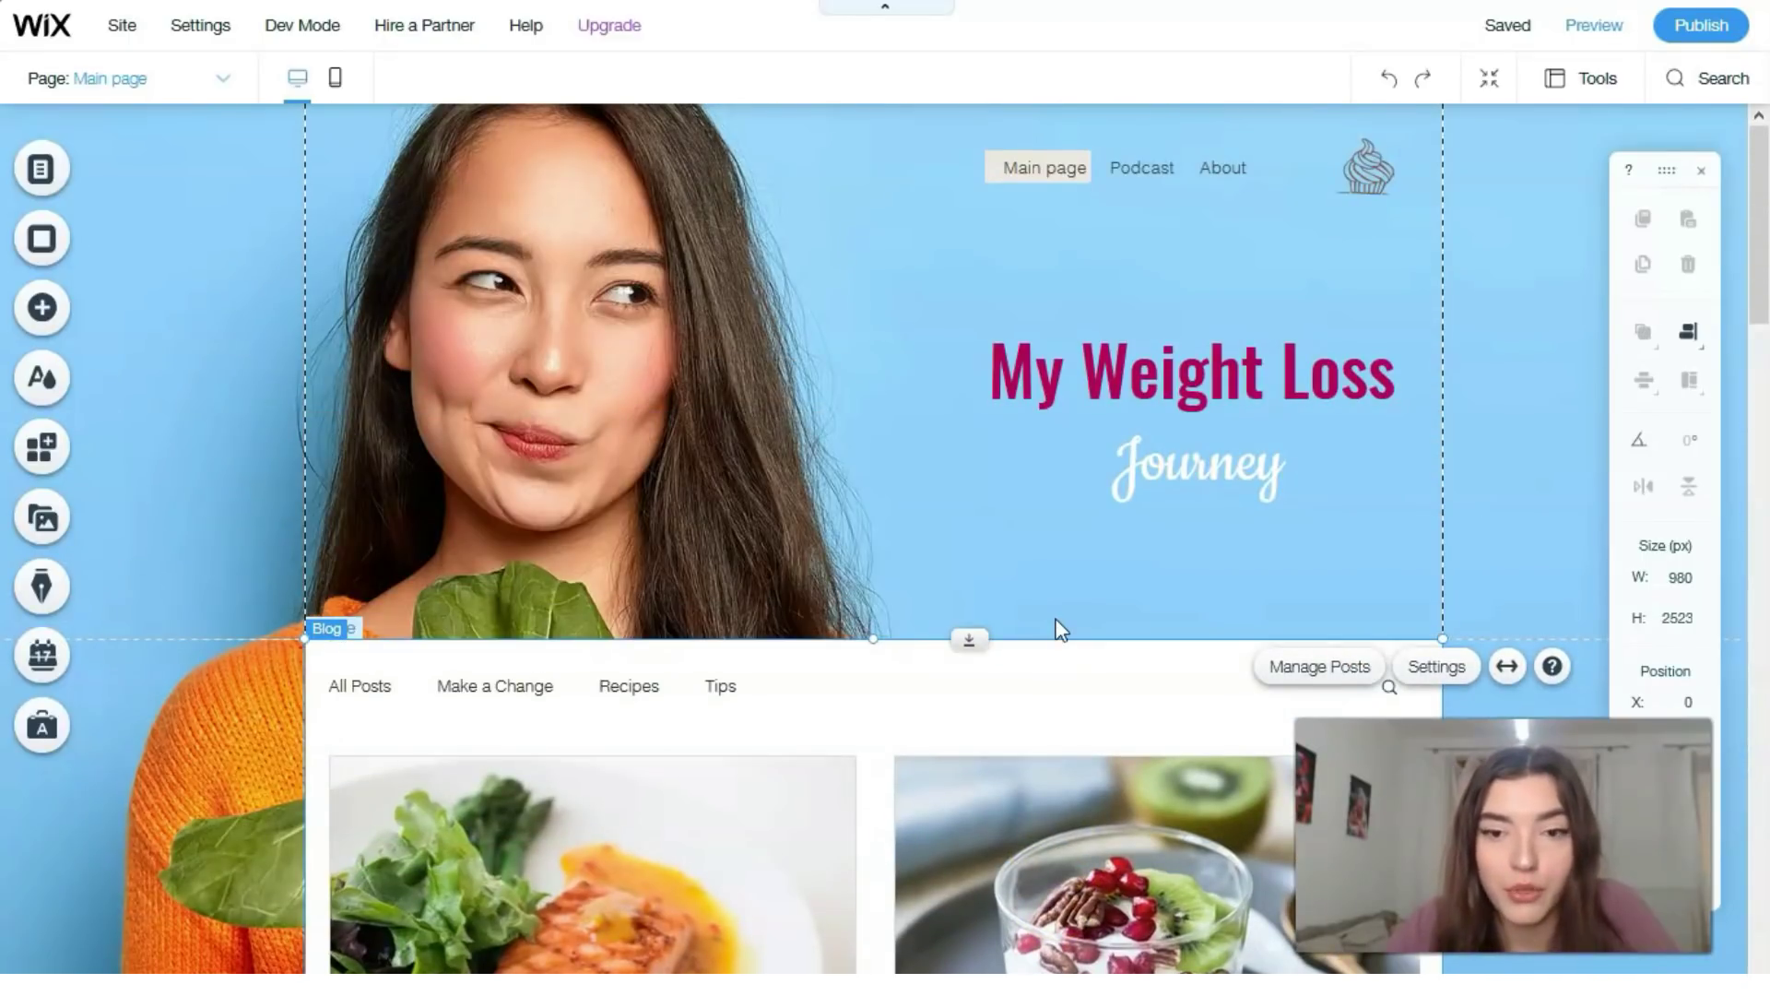
left_click(1029, 639)
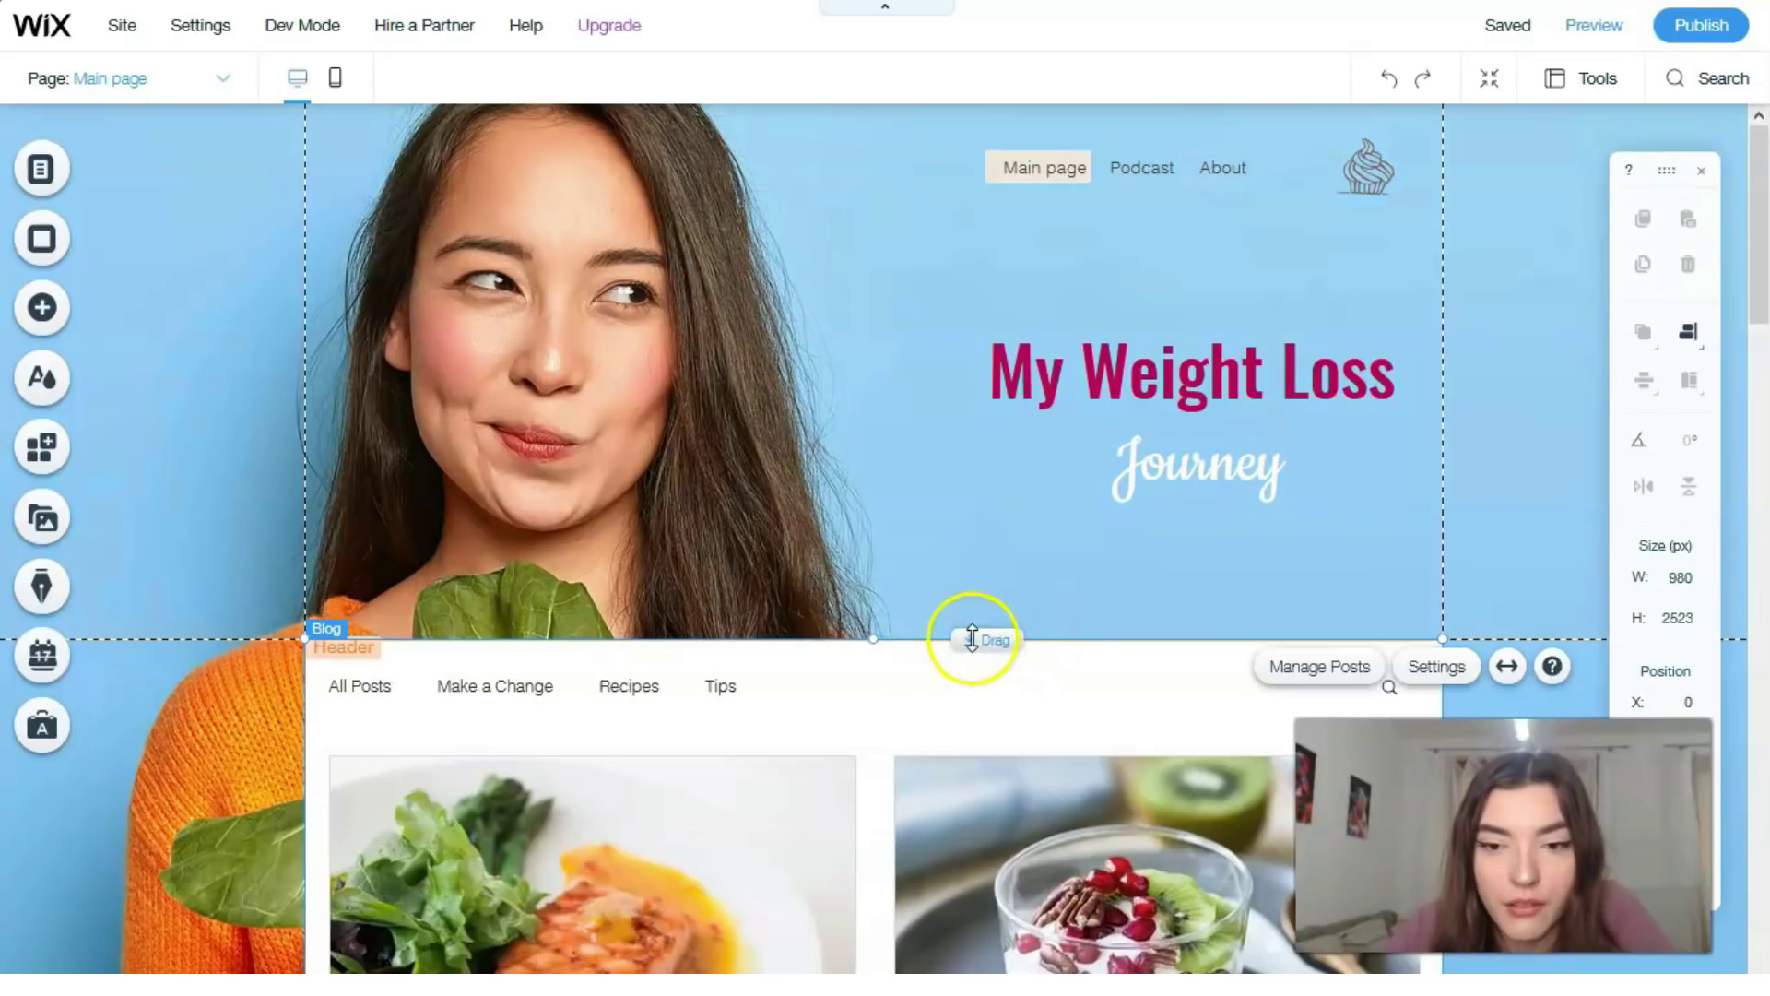
left_click_drag(972, 704, 962, 809)
scroll(760, 411, "down", 3)
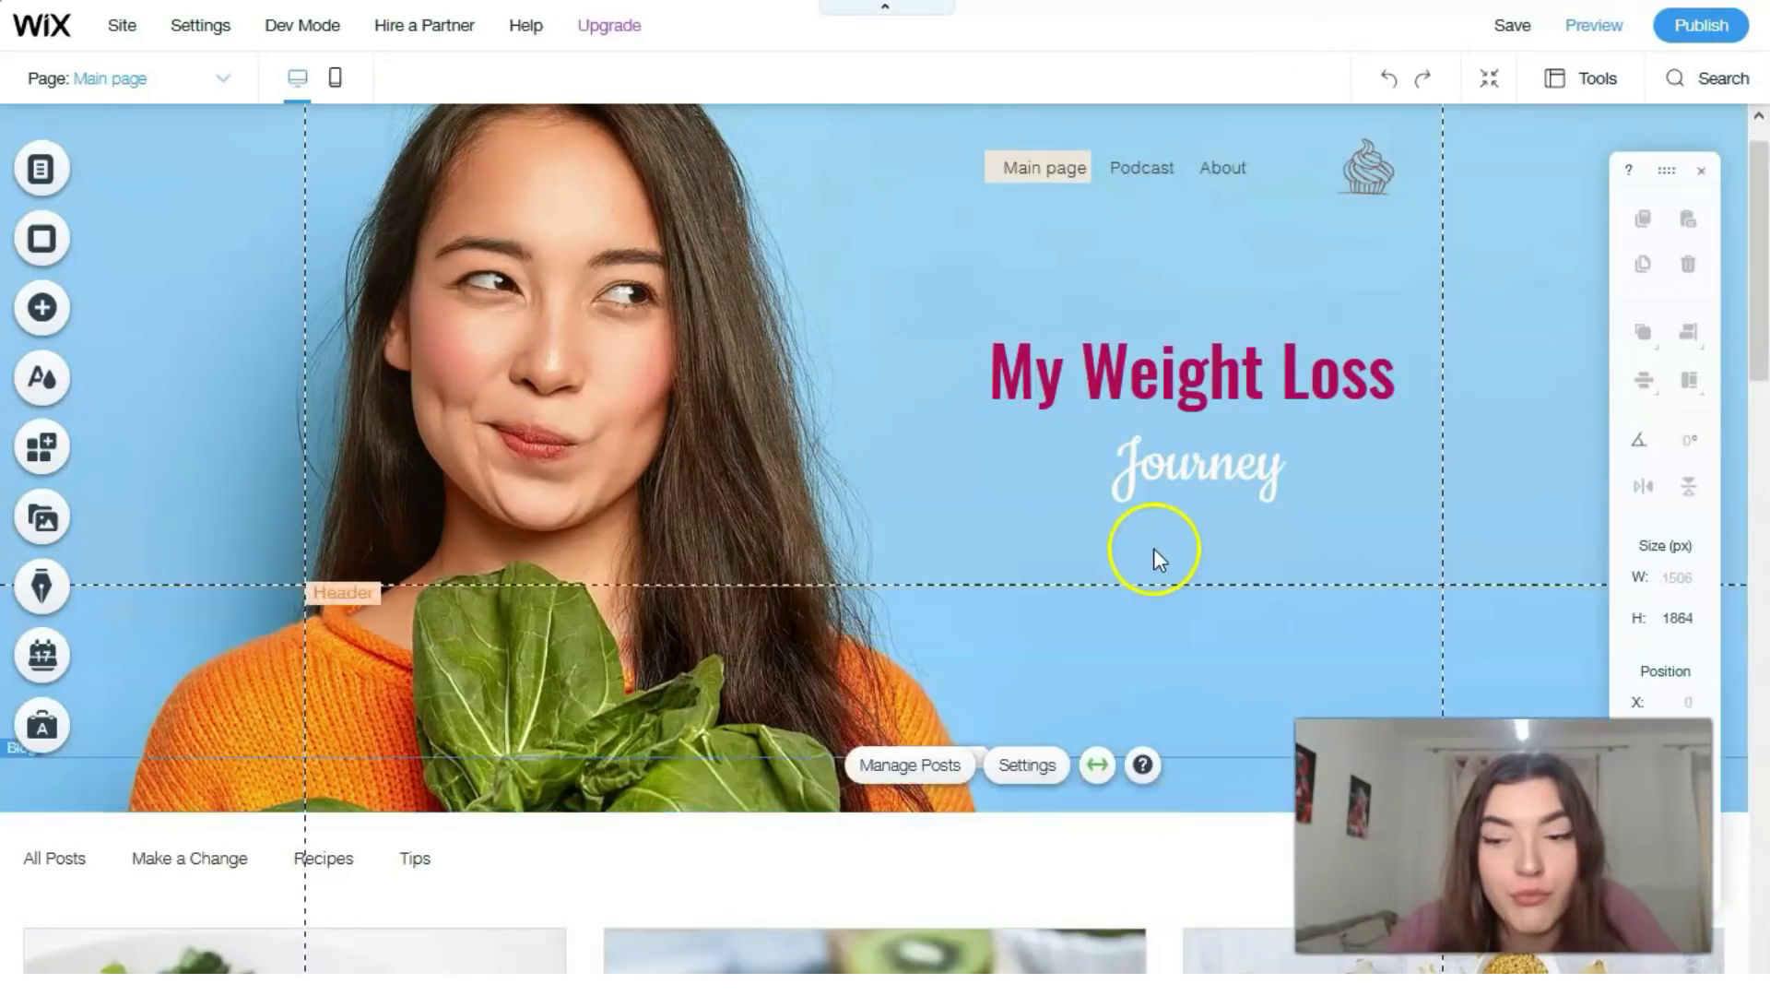
scroll(1153, 548, "down", 8)
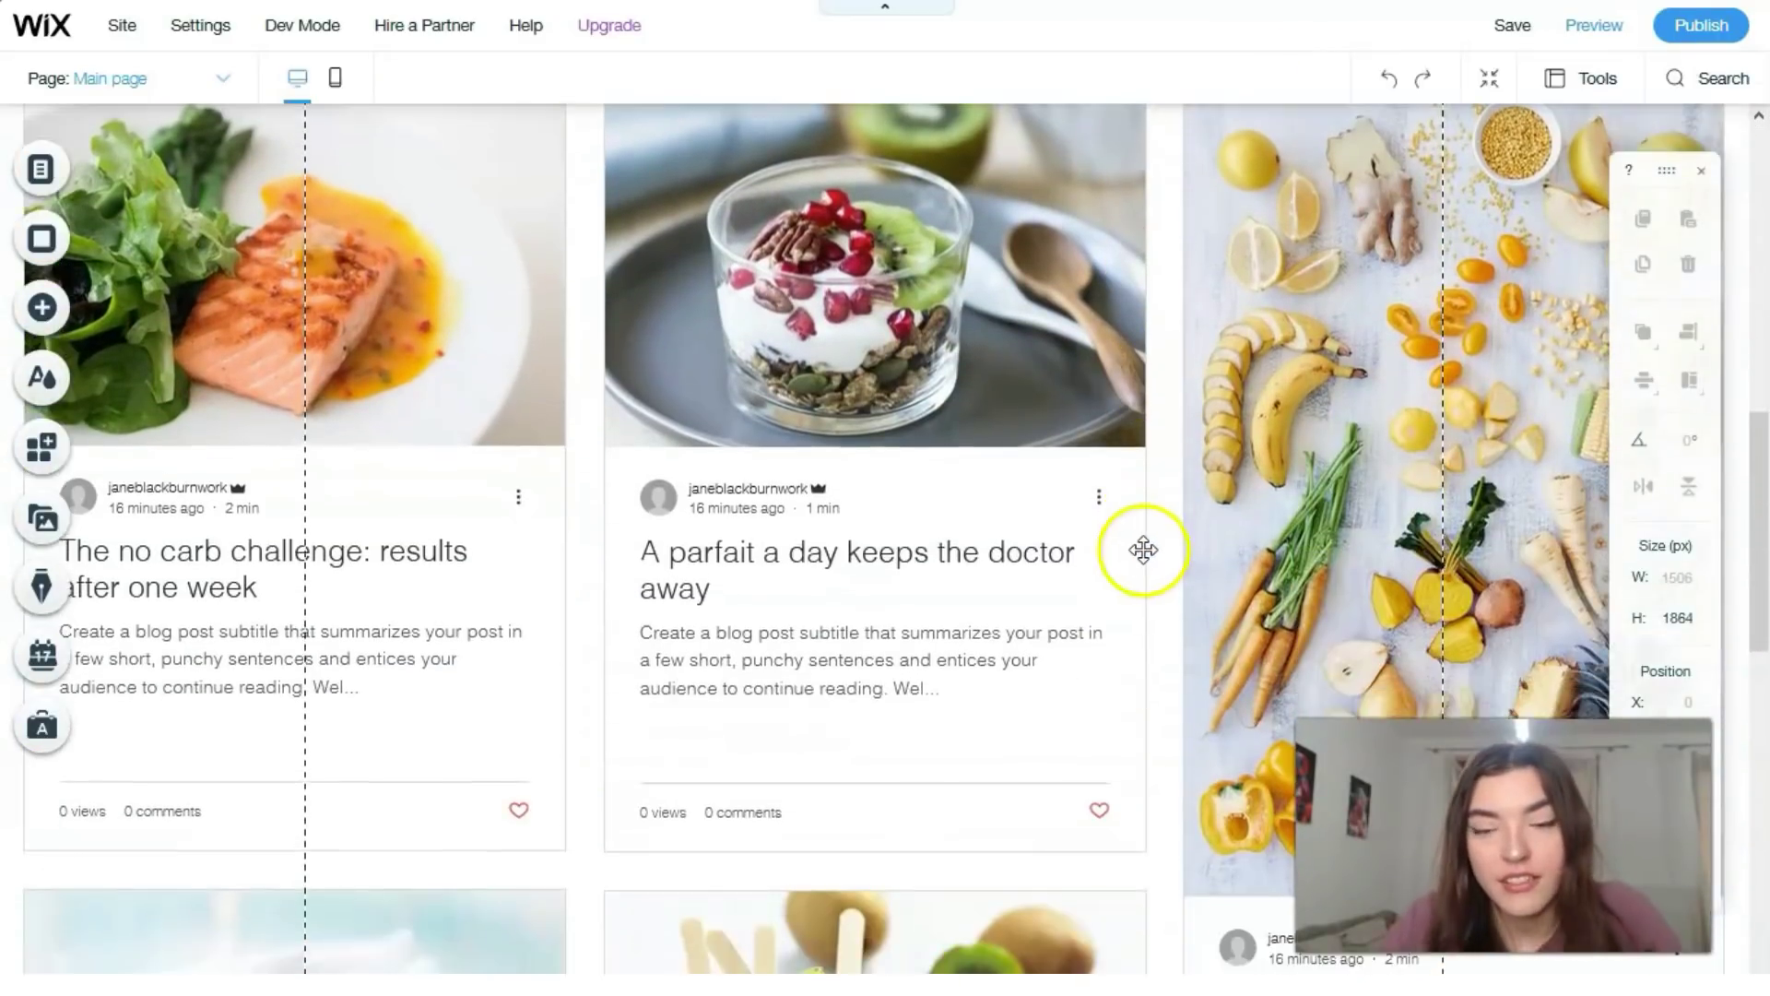
scroll(1143, 549, "down", 12)
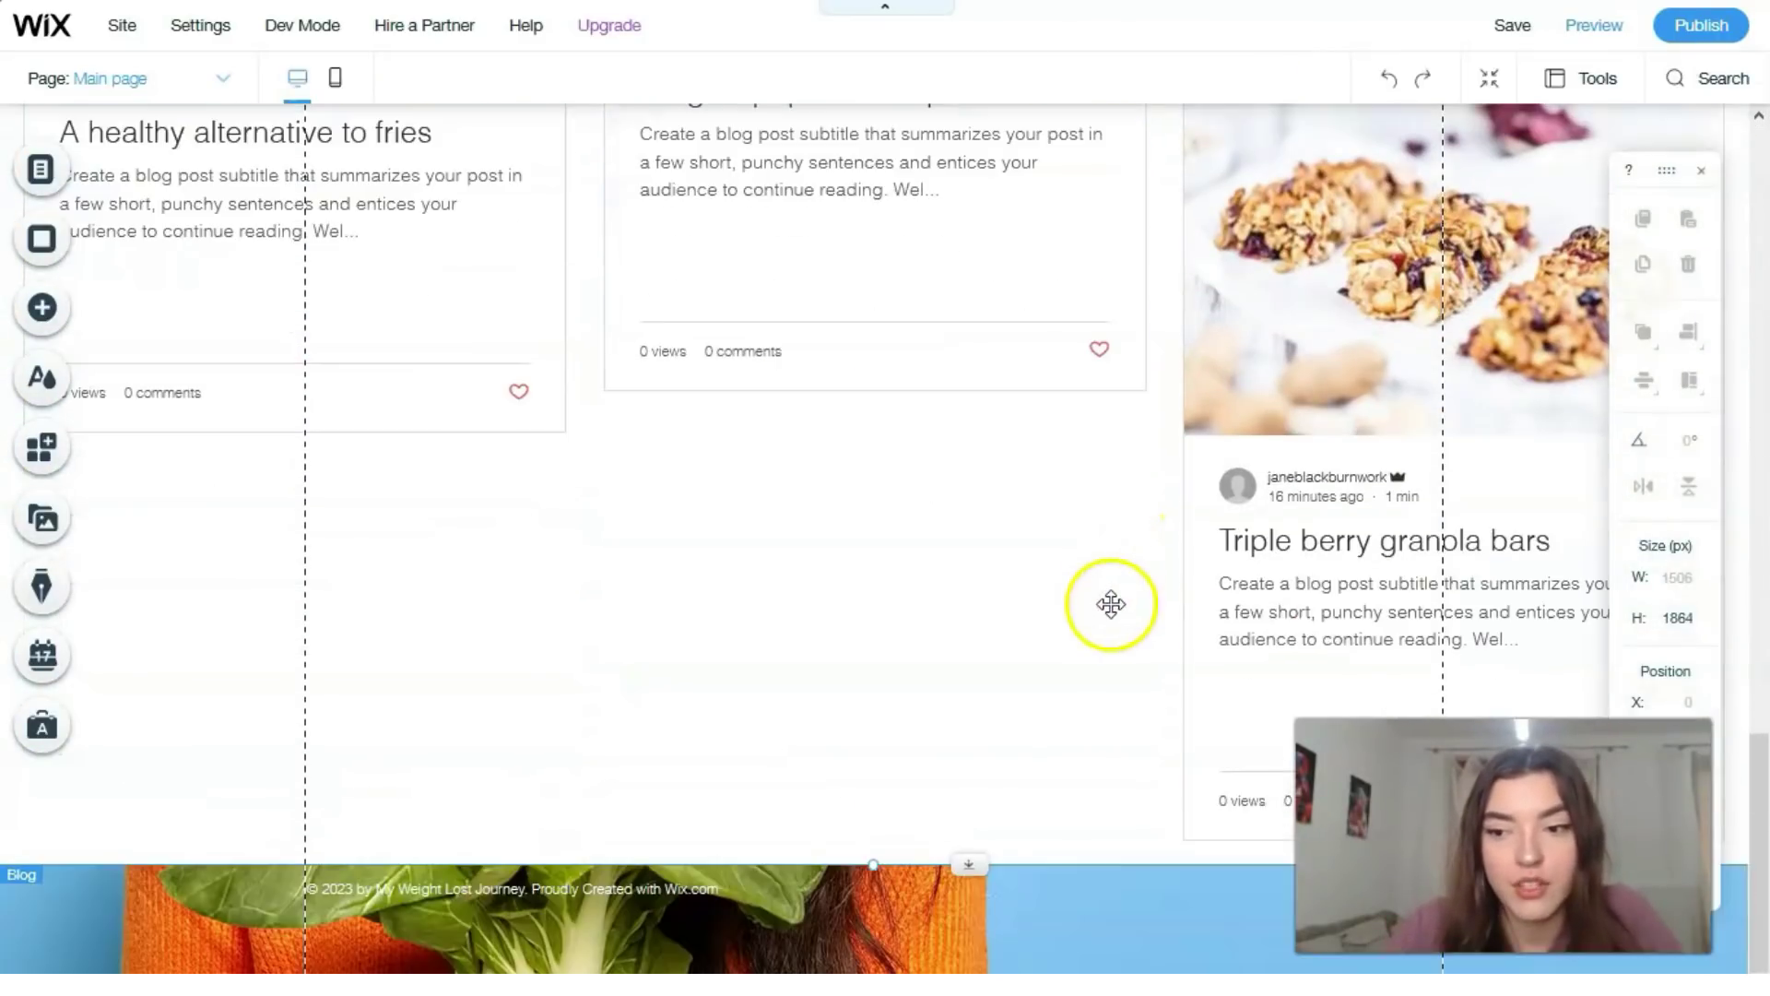
scroll(1111, 603, "up", 15)
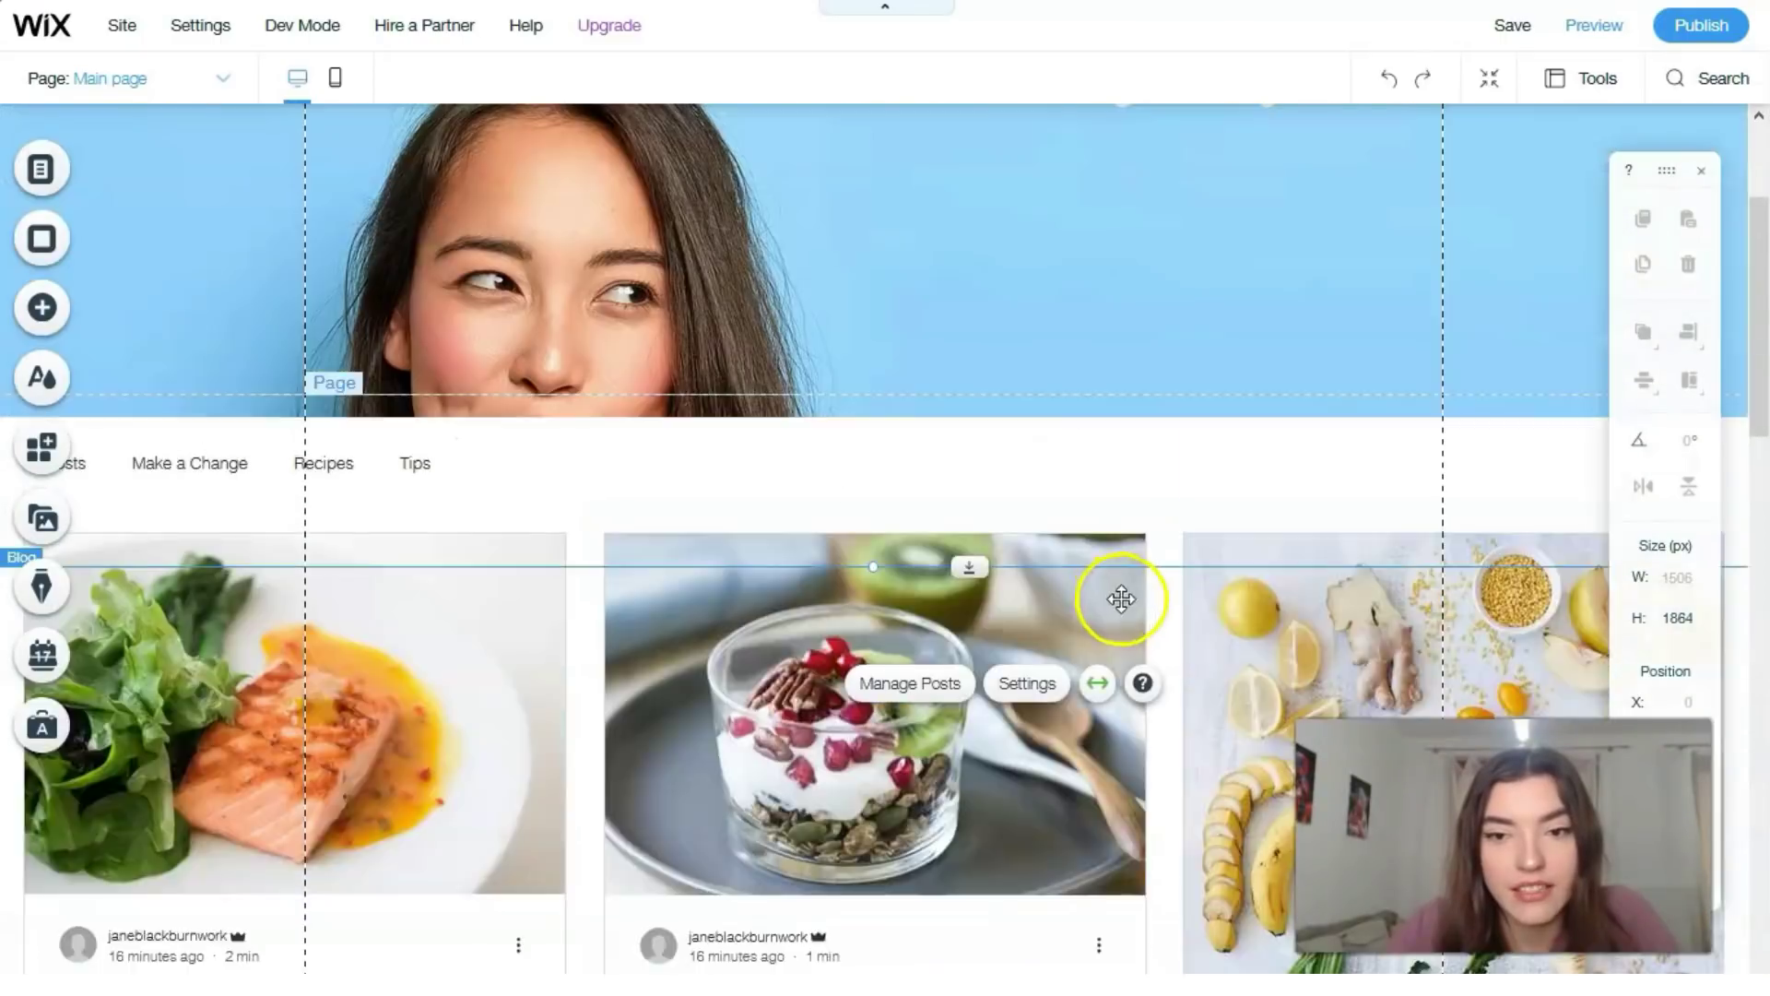